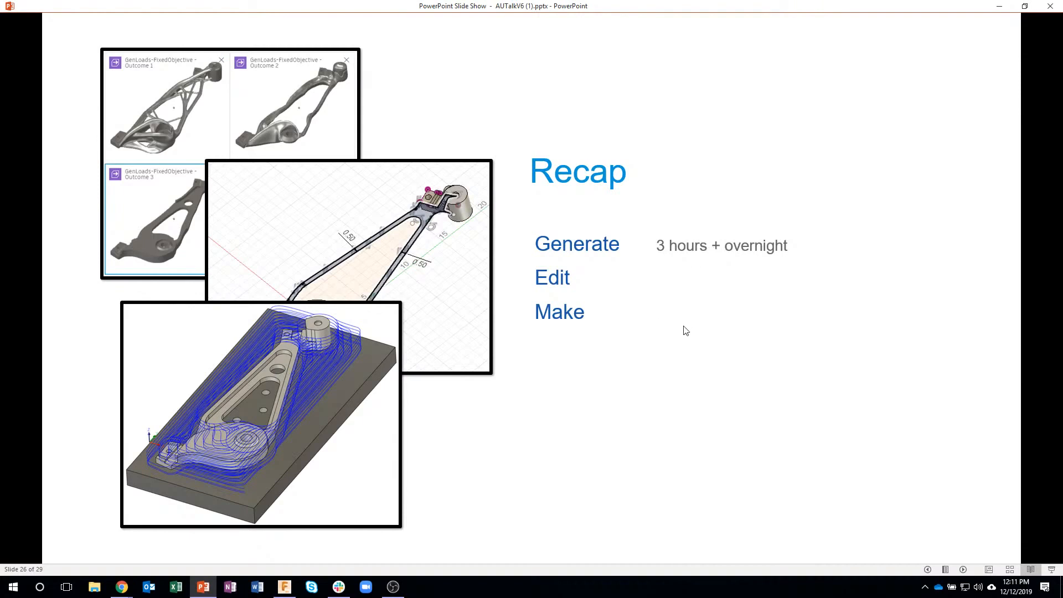
pyautogui.click(655, 318)
pyautogui.click(688, 343)
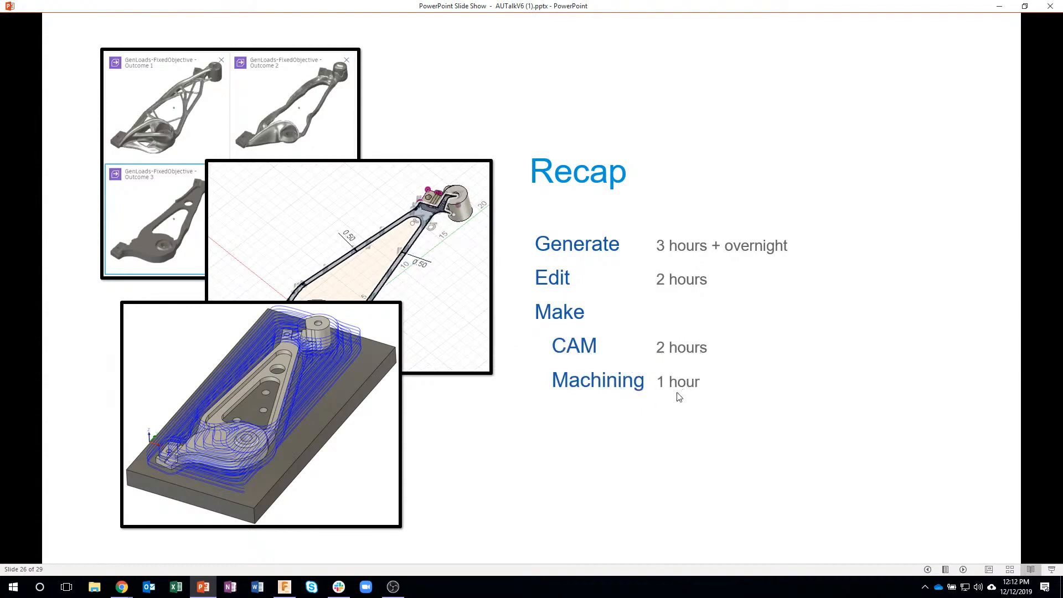
pyautogui.click(695, 417)
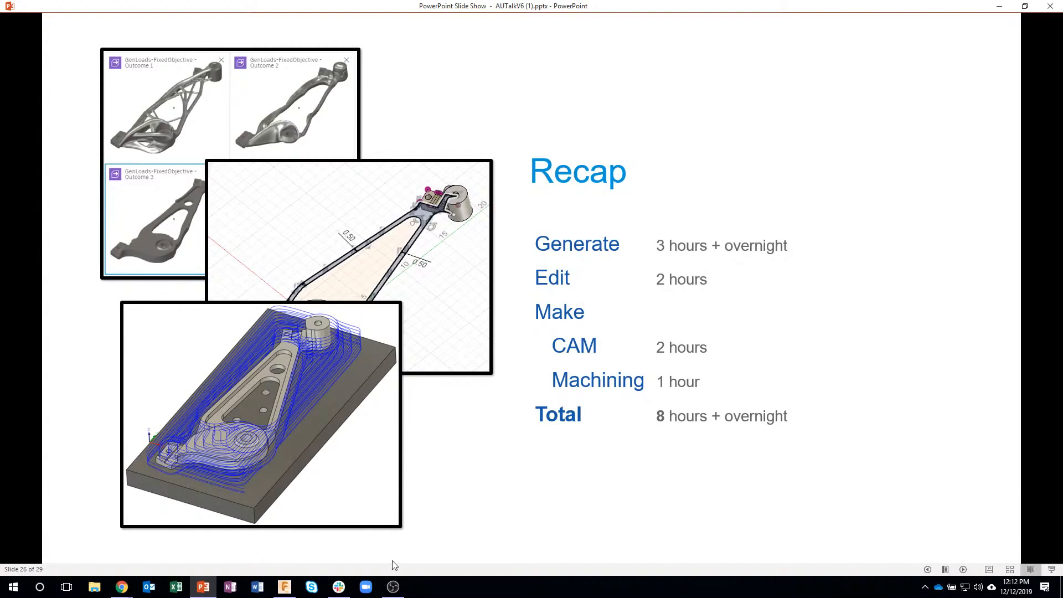
# - Switch to Fusion 360 and review the objectives and limits of Study 1 - Generative without changing them
pyautogui.click(284, 587)
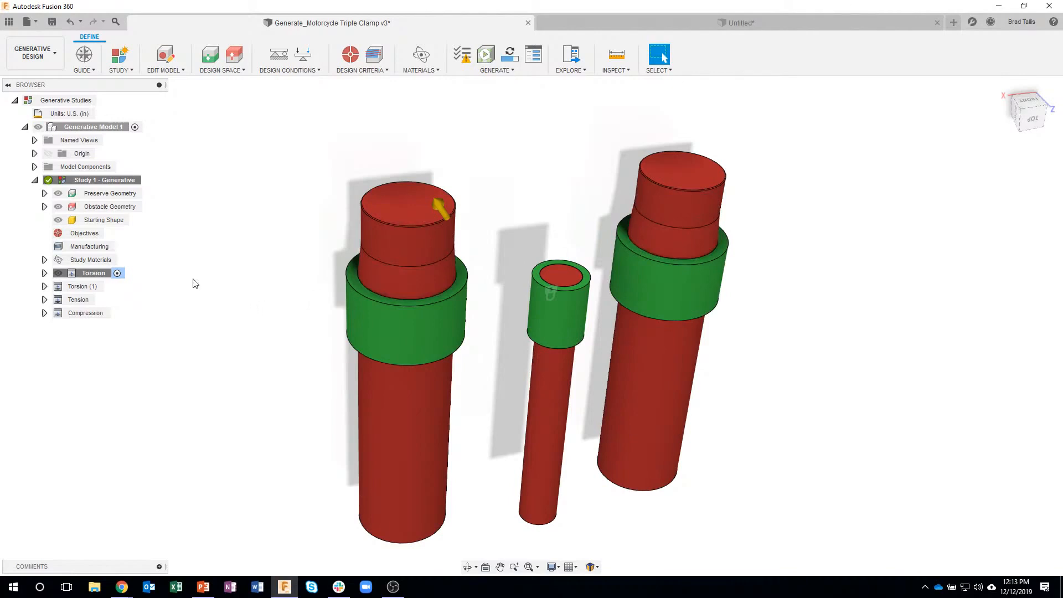
pyautogui.click(112, 233)
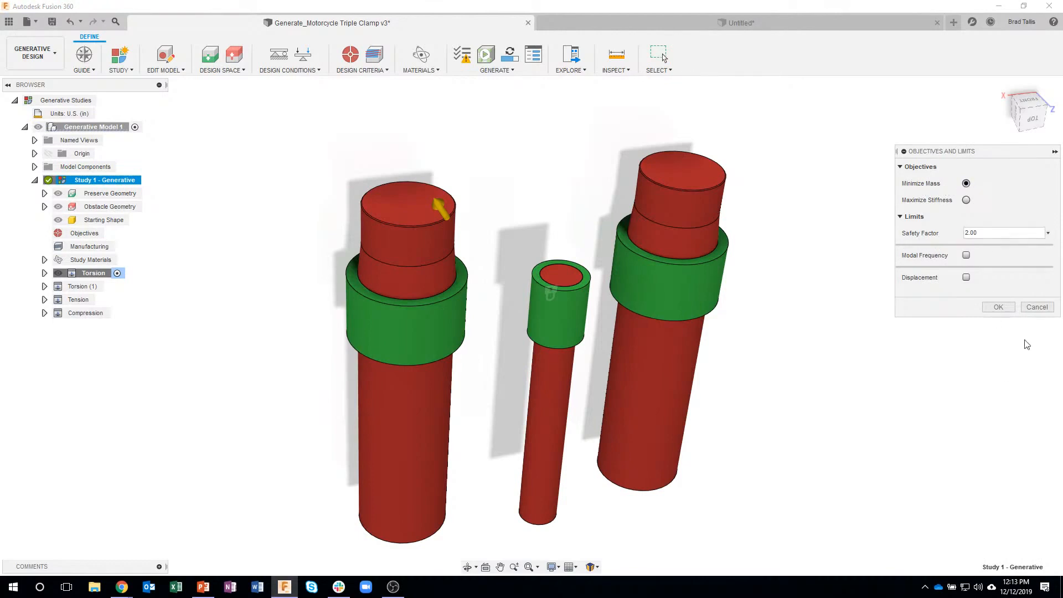
pyautogui.click(1037, 307)
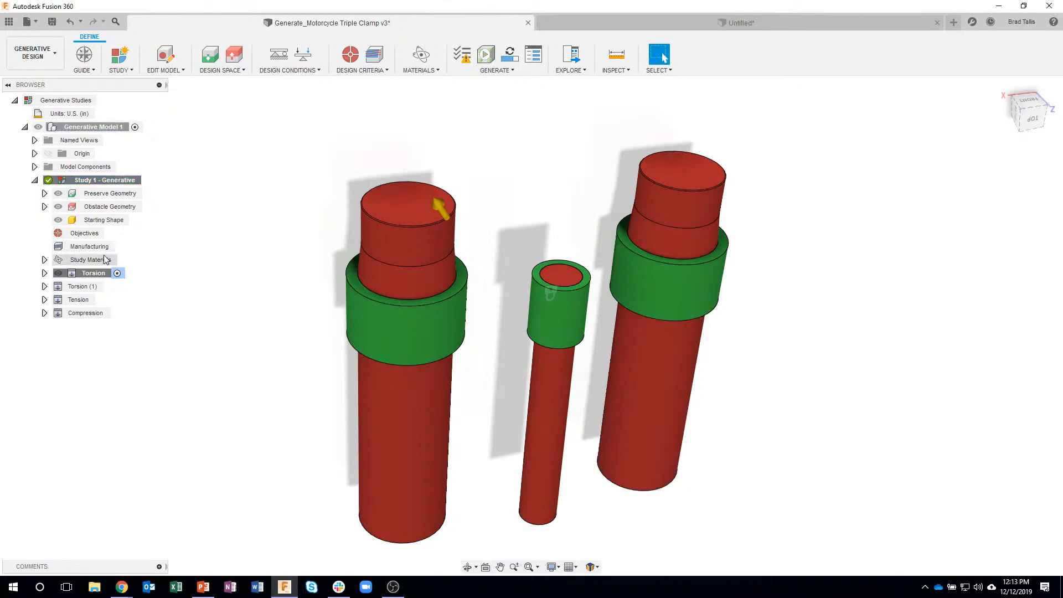
# - Review the study's manufacturing settings and its study materials, leaving both unchanged
pyautogui.doubleClick(92, 247)
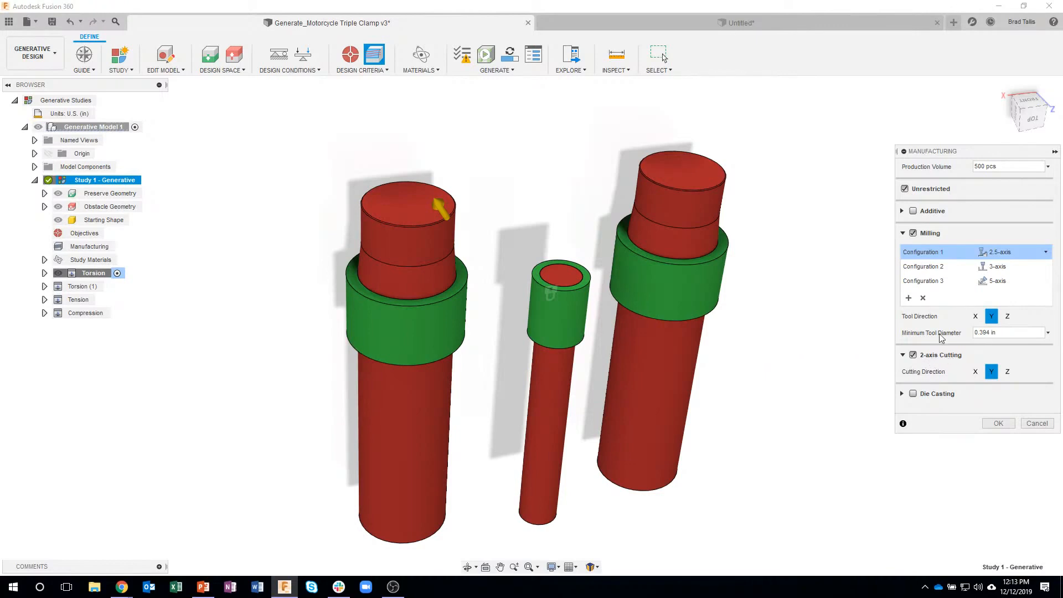
pyautogui.click(996, 256)
pyautogui.click(1037, 423)
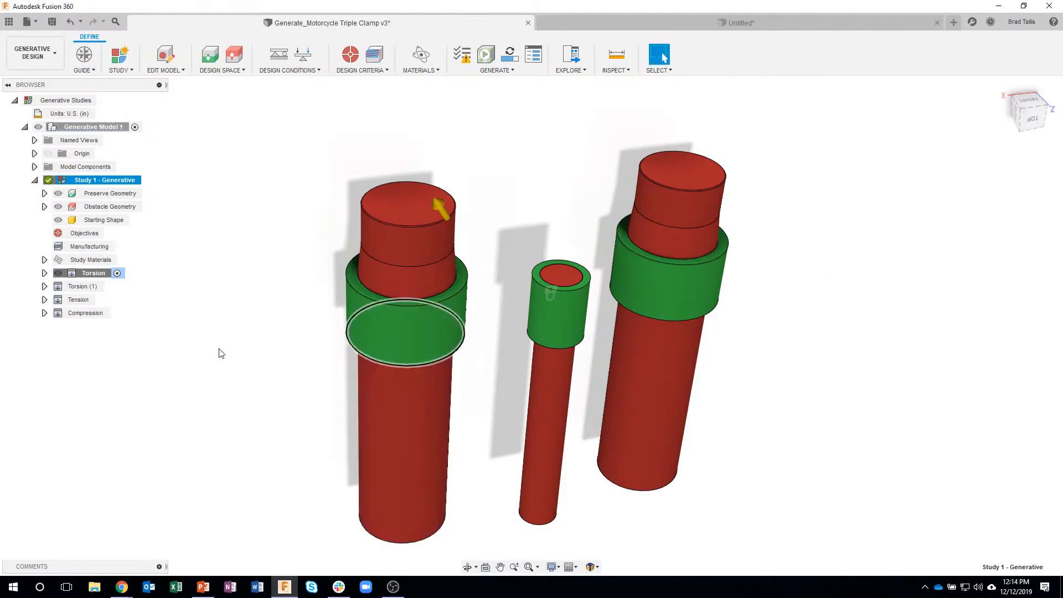
pyautogui.click(124, 261)
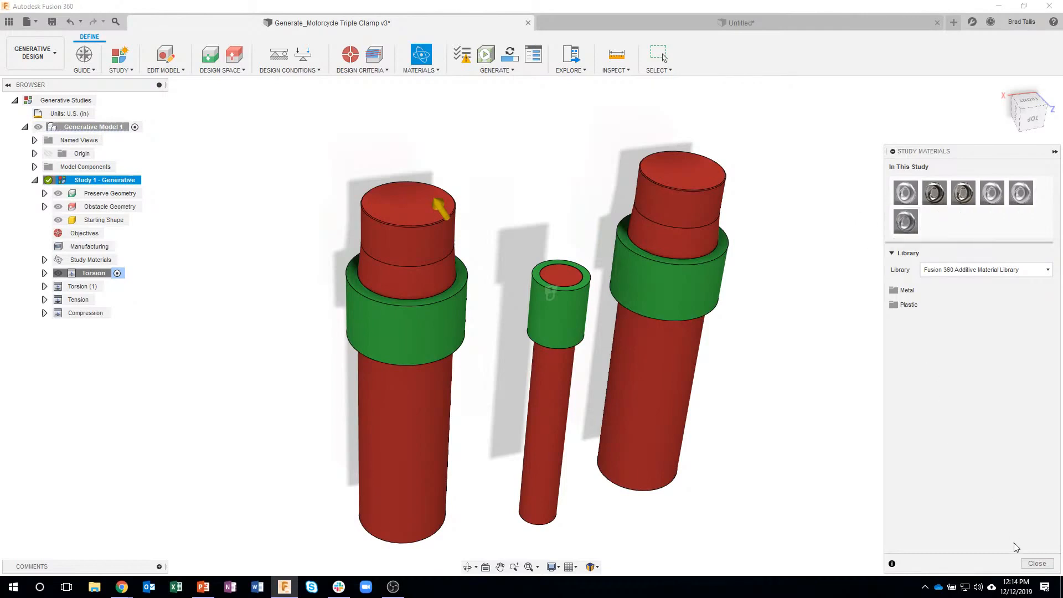
pyautogui.click(1036, 563)
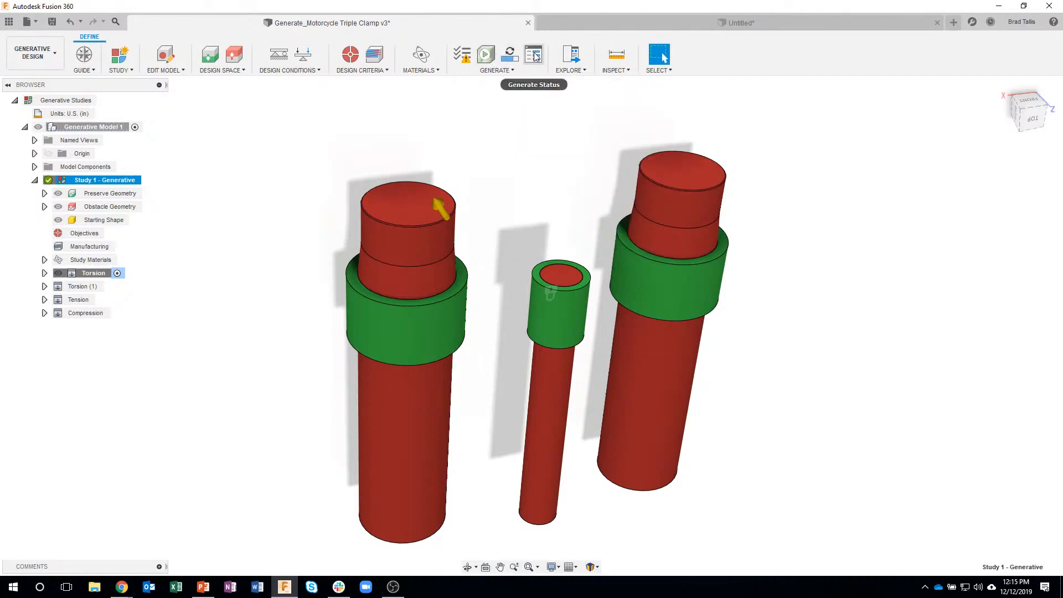
# - Open the exploration of generated outcomes and look through all the converged and completed triple clamp designs
pyautogui.click(571, 55)
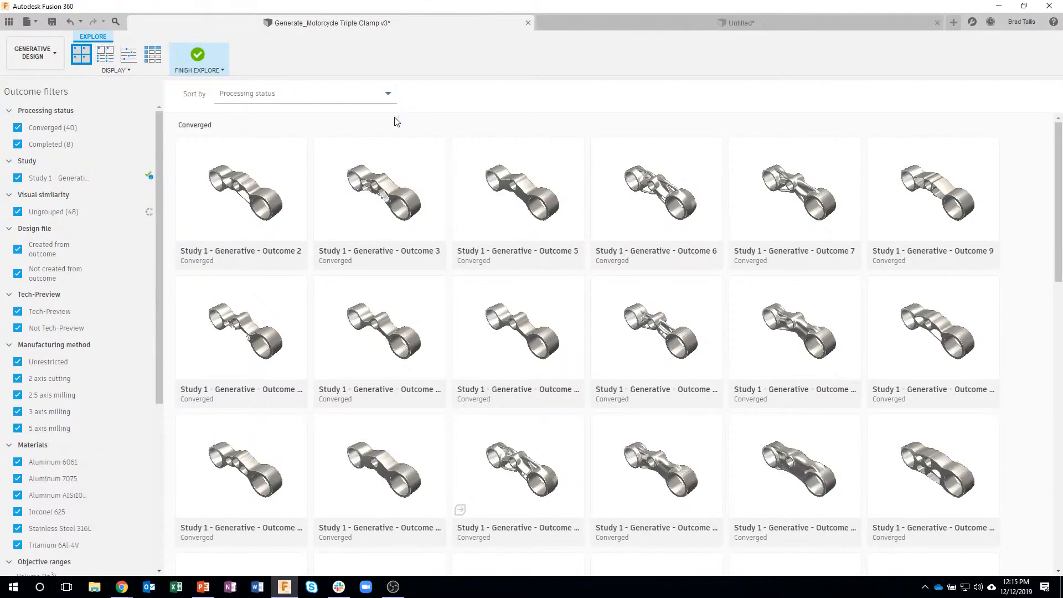
pyautogui.scroll(-5, 443, 252)
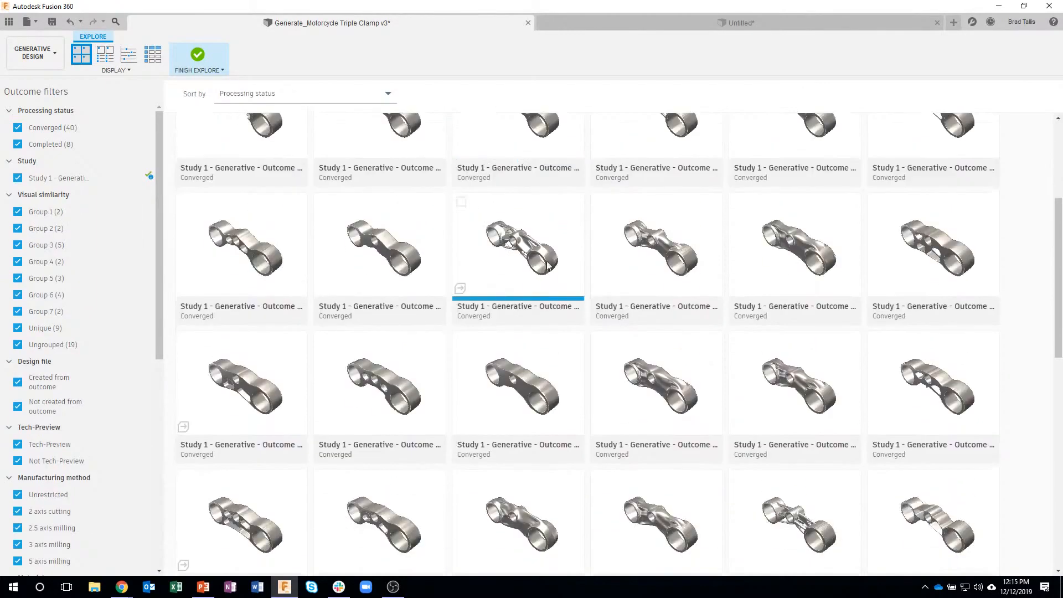
pyautogui.scroll(-5, 546, 264)
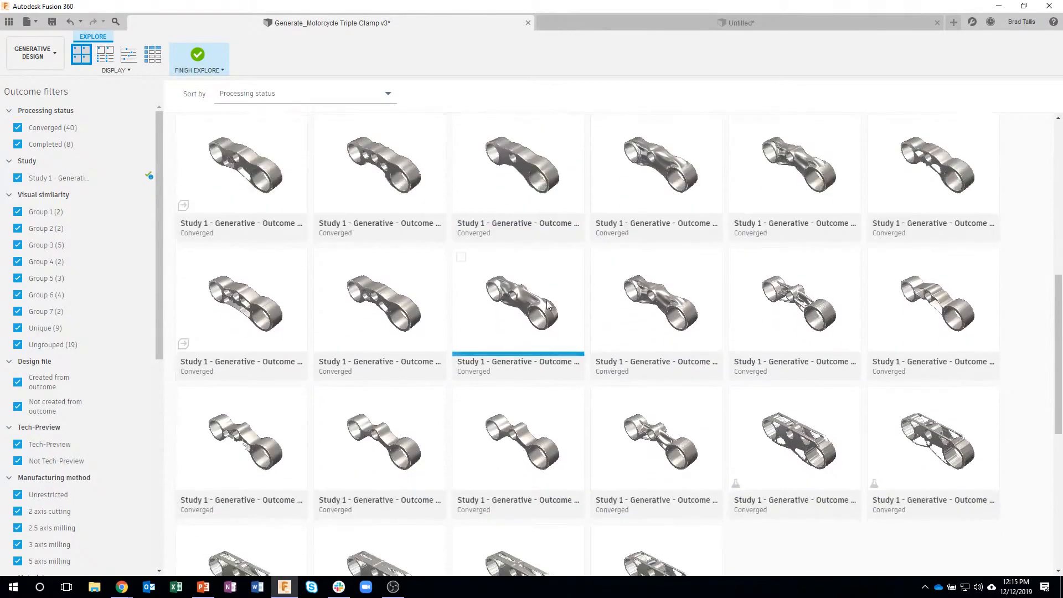
pyautogui.scroll(-2, 540, 312)
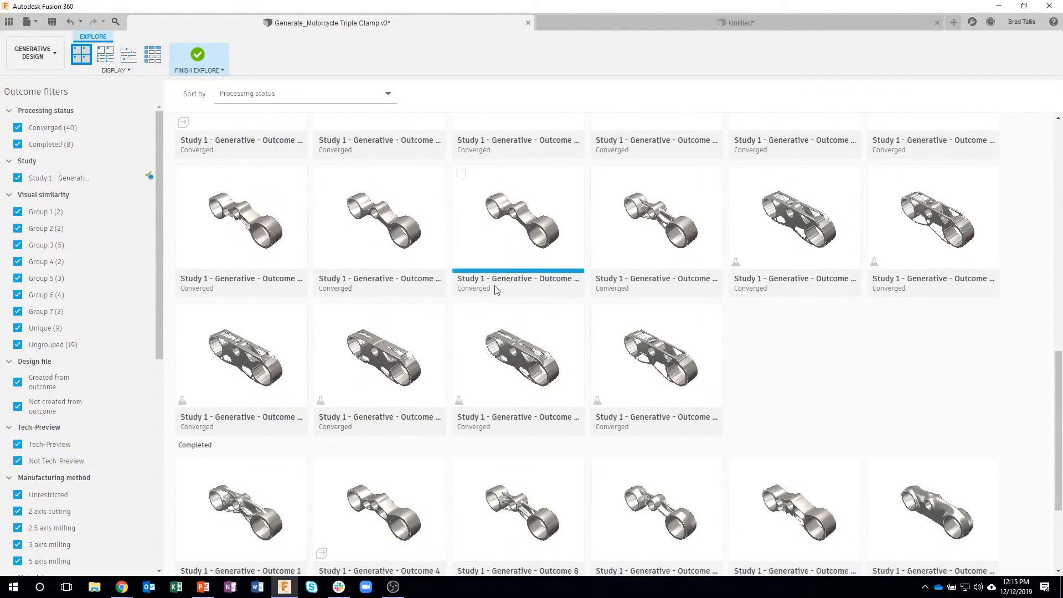
pyautogui.scroll(-2, 495, 289)
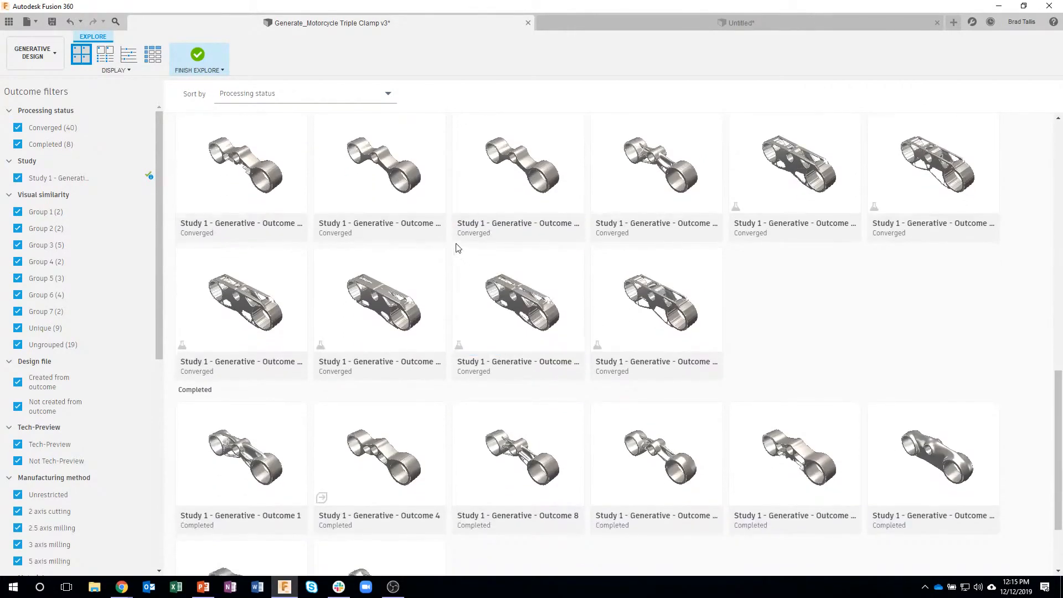
pyautogui.scroll(-4, 462, 254)
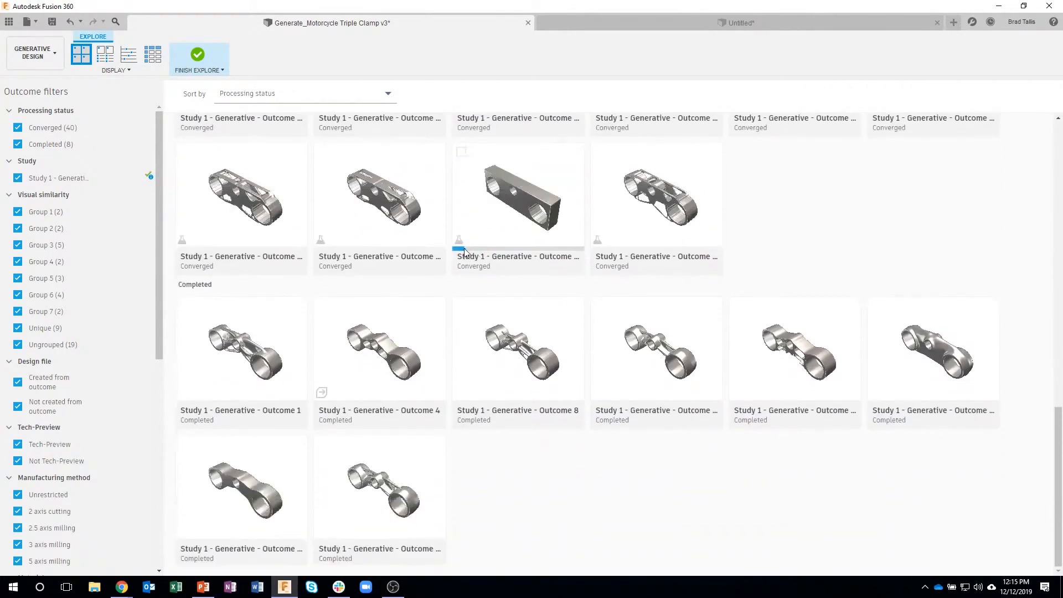
pyautogui.scroll(10, 529, 290)
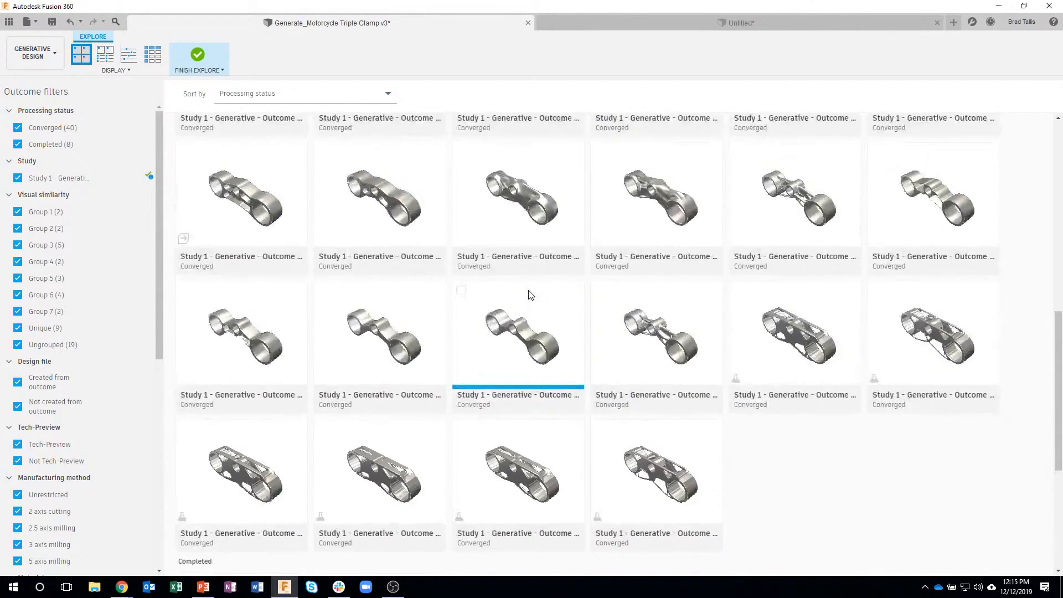
pyautogui.scroll(12, 529, 294)
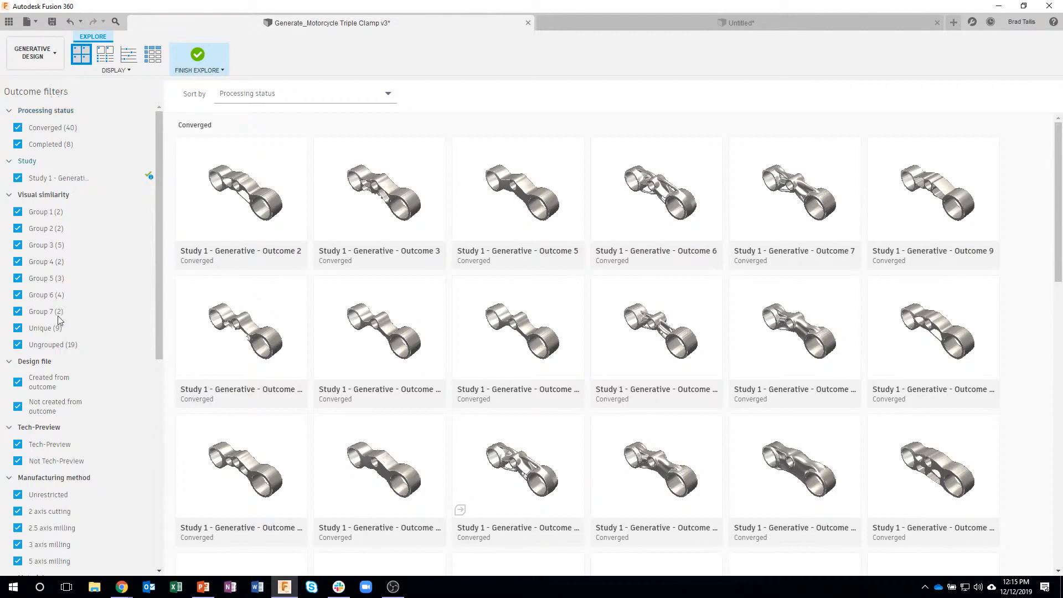
# - Isolate the outcomes by manufacturing method, first for 2 axis cutting and finally for 2.5 axis milling
pyautogui.moveTo(160, 210); pyautogui.dragTo(156, 317)
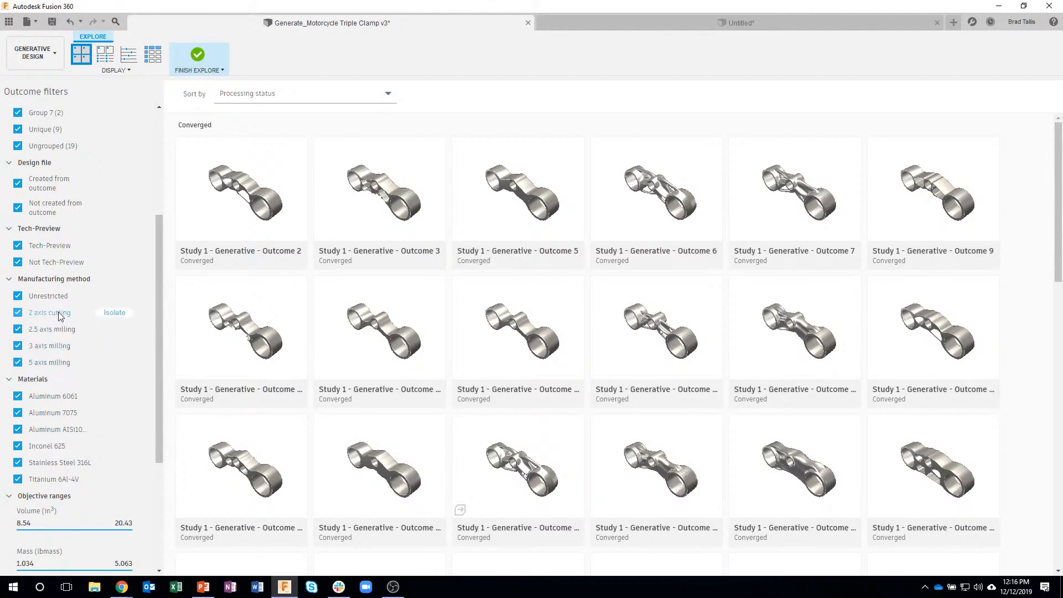
pyautogui.click(112, 314)
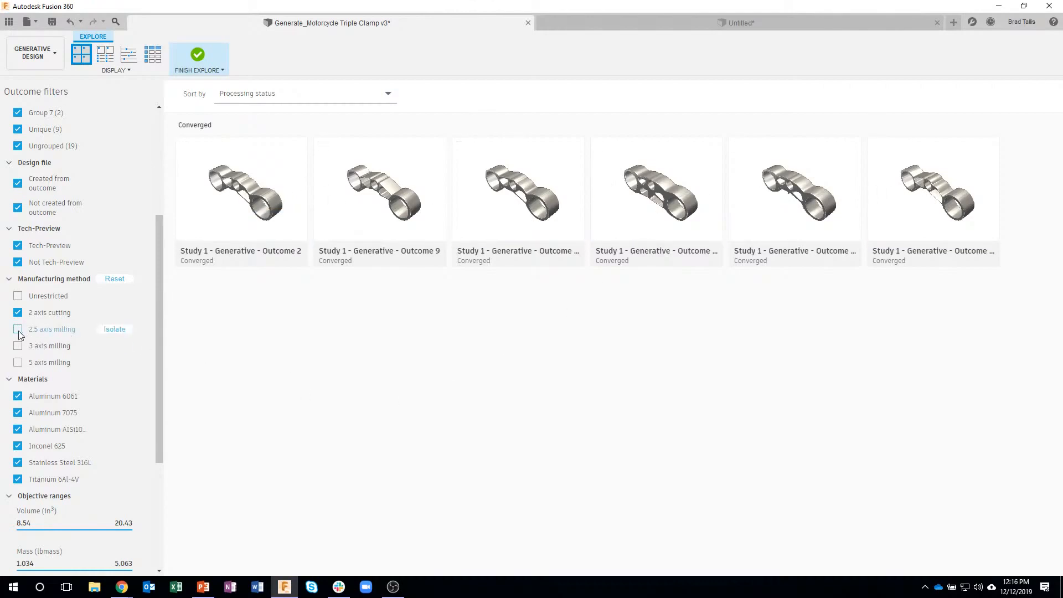
pyautogui.click(114, 331)
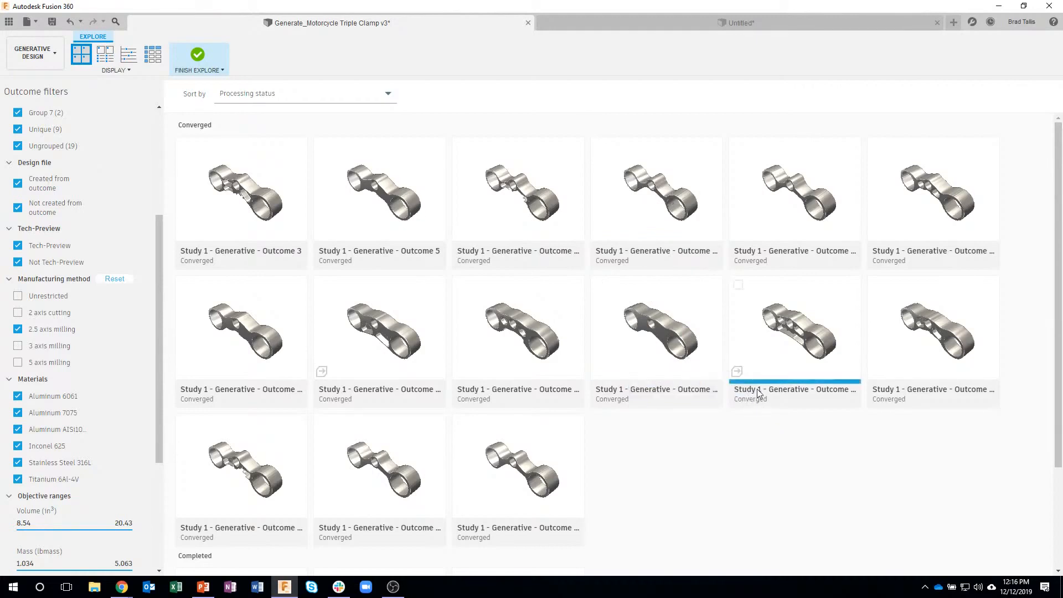
# - Open the Stainless Steel 316L outcome, fifth in the second row, inspect its pockets from both sides, and return to the outcome list
pyautogui.click(747, 365)
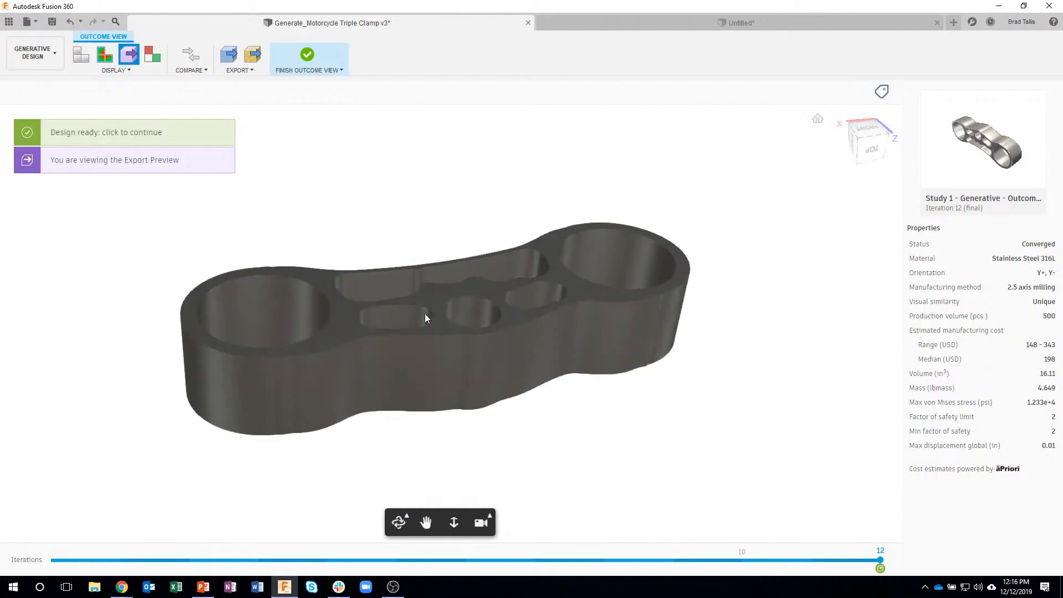
pyautogui.keyDown('shift'); pyautogui.moveTo(467, 350); pyautogui.dragTo(491, 360, button='middle'); pyautogui.keyUp('shift')
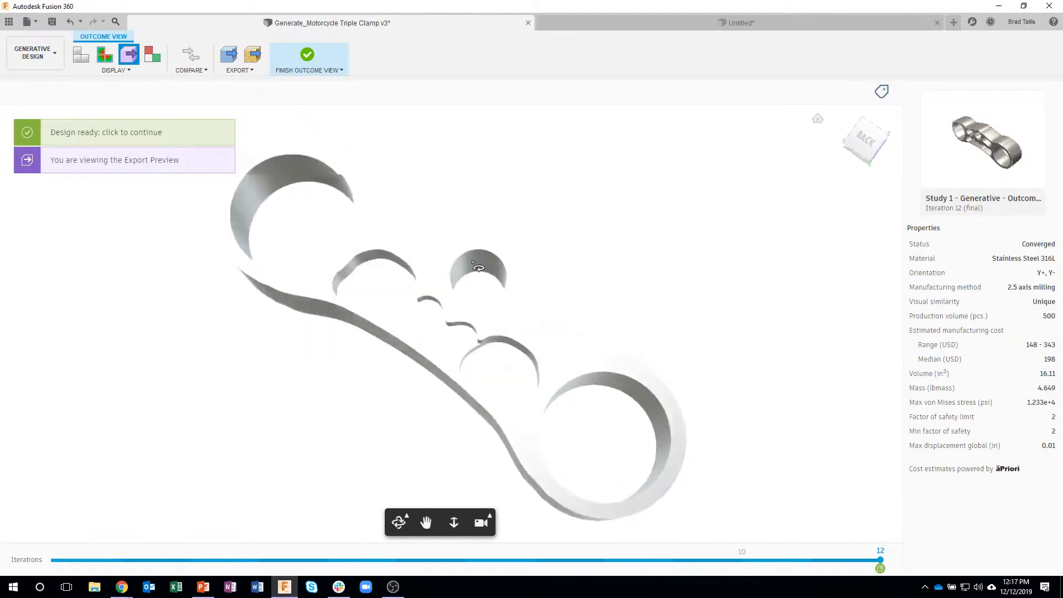
pyautogui.keyDown('shift'); pyautogui.moveTo(520, 329); pyautogui.dragTo(450, 456, button='middle'); pyautogui.keyUp('shift')
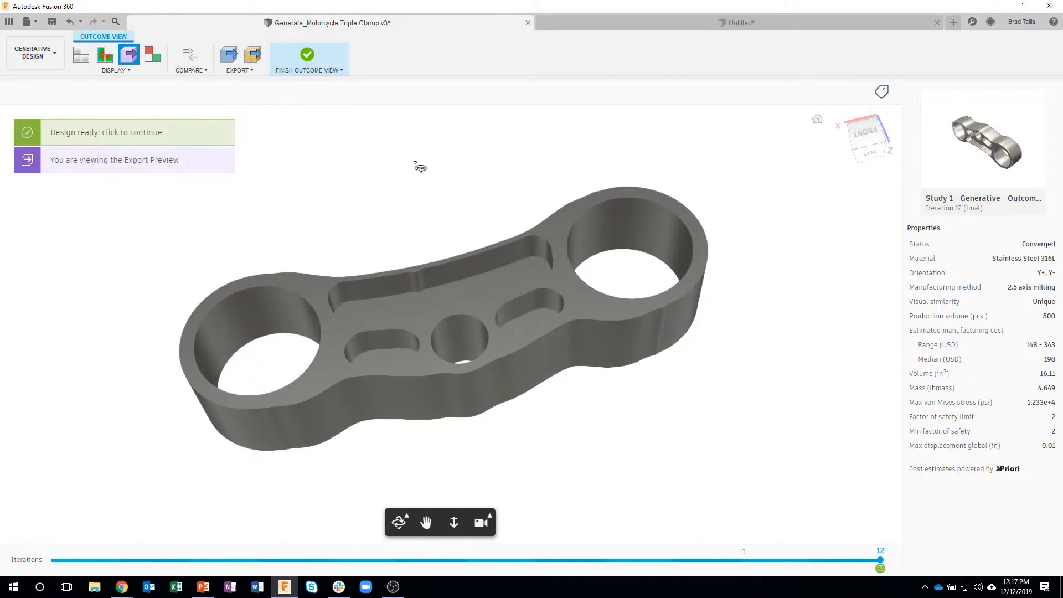
pyautogui.moveTo(503, 396); pyautogui.dragTo(484, 90)
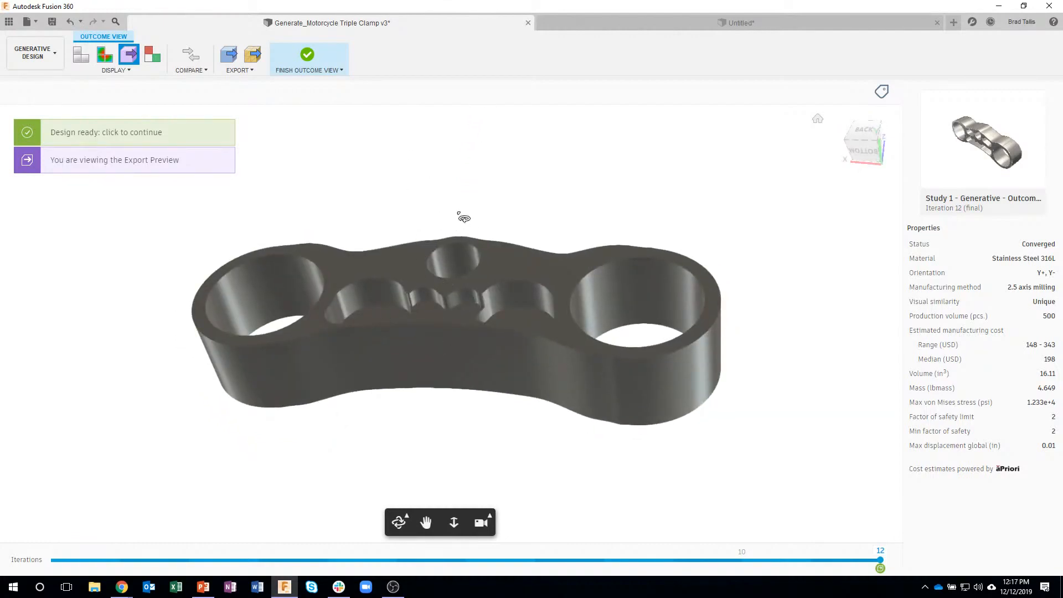
pyautogui.moveTo(467, 232); pyautogui.dragTo(450, 381)
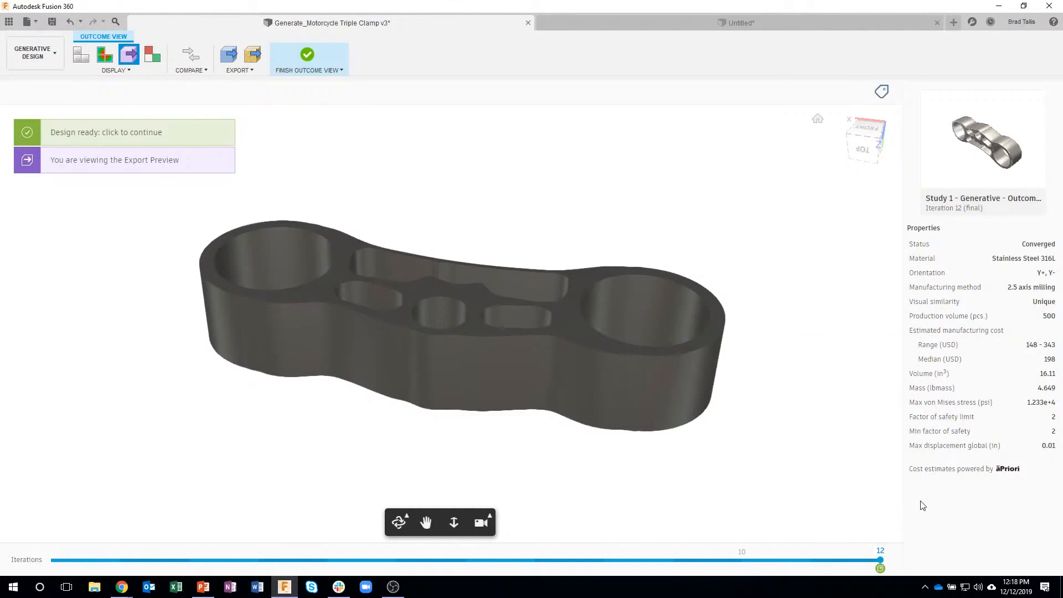
pyautogui.click(306, 61)
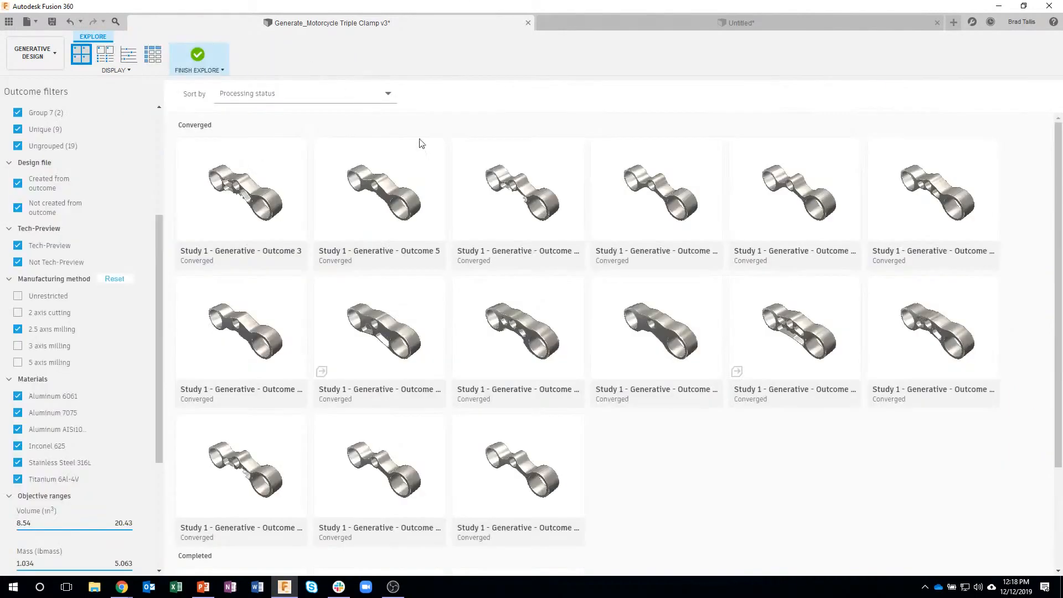
# - Display the outcomes with their properties and temporarily include 2 axis cutting alongside 2.5 axis milling for comparison
pyautogui.click(104, 55)
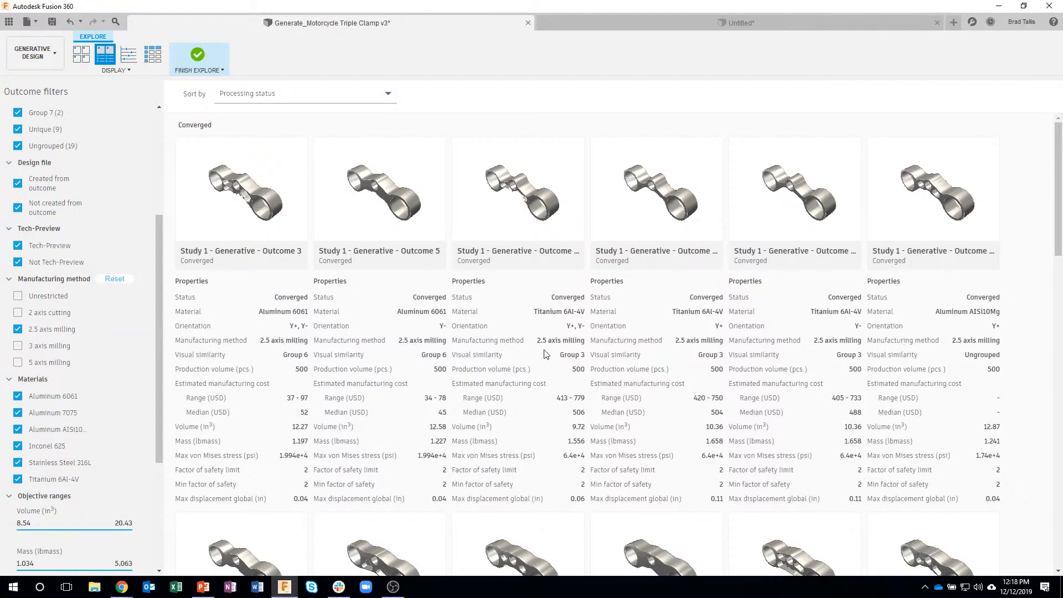
pyautogui.click(17, 312)
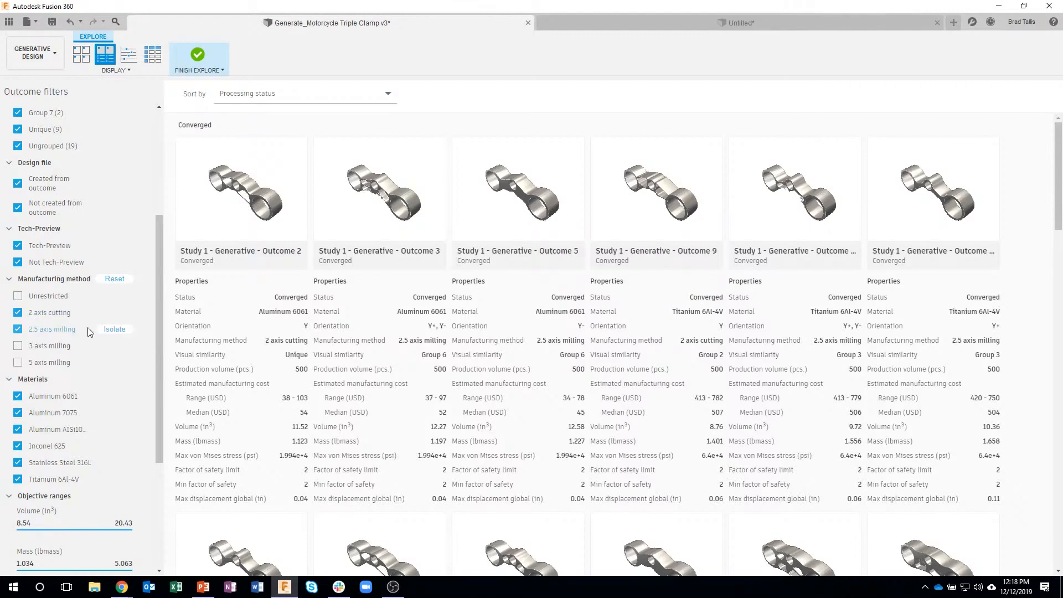
pyautogui.click(18, 312)
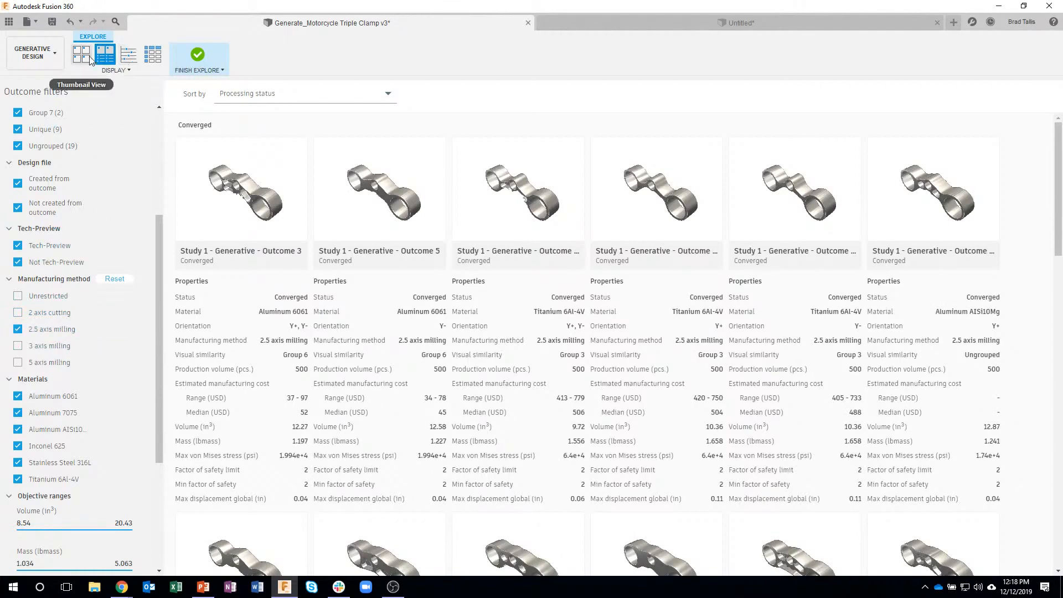
# - Plot the outcomes as a scatter chart, reset the manufacturing method filter, and examine individual Aluminum 6061, Titanium 6Al-4V and Inconel 625 outcomes
pyautogui.click(127, 57)
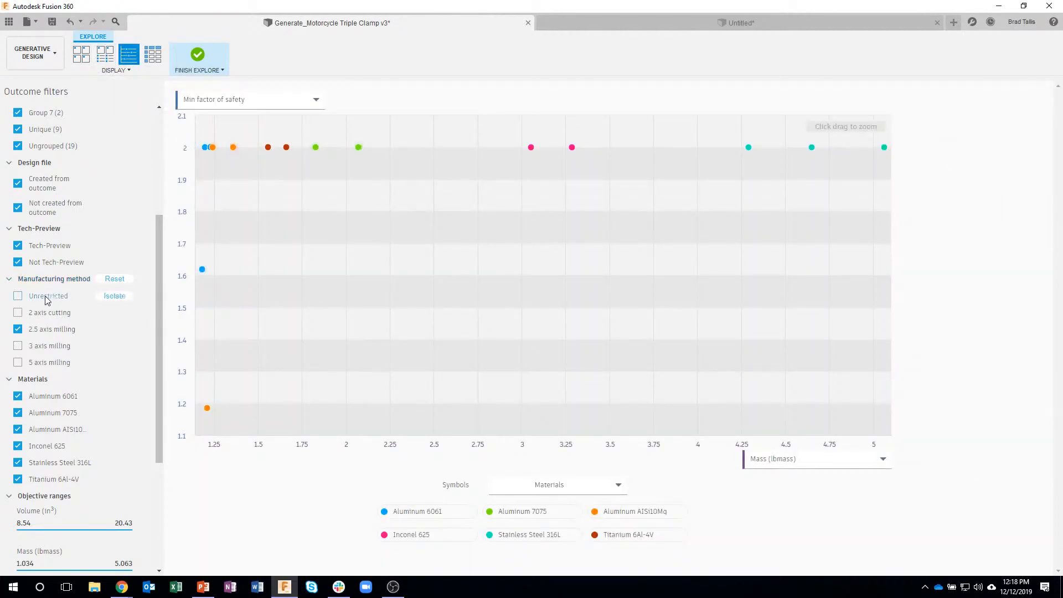
pyautogui.click(112, 278)
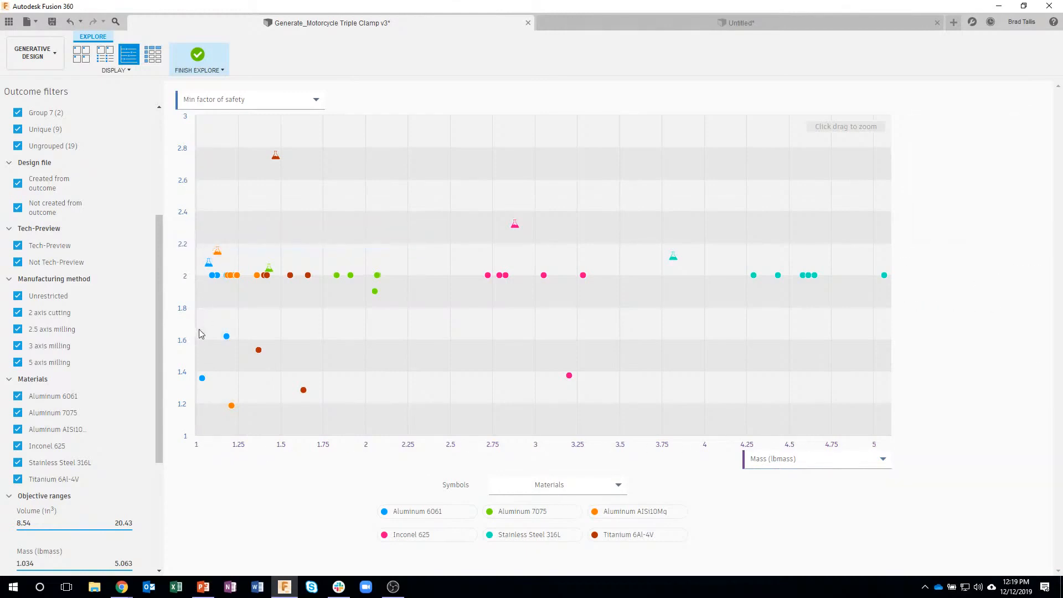
pyautogui.moveTo(203, 379)
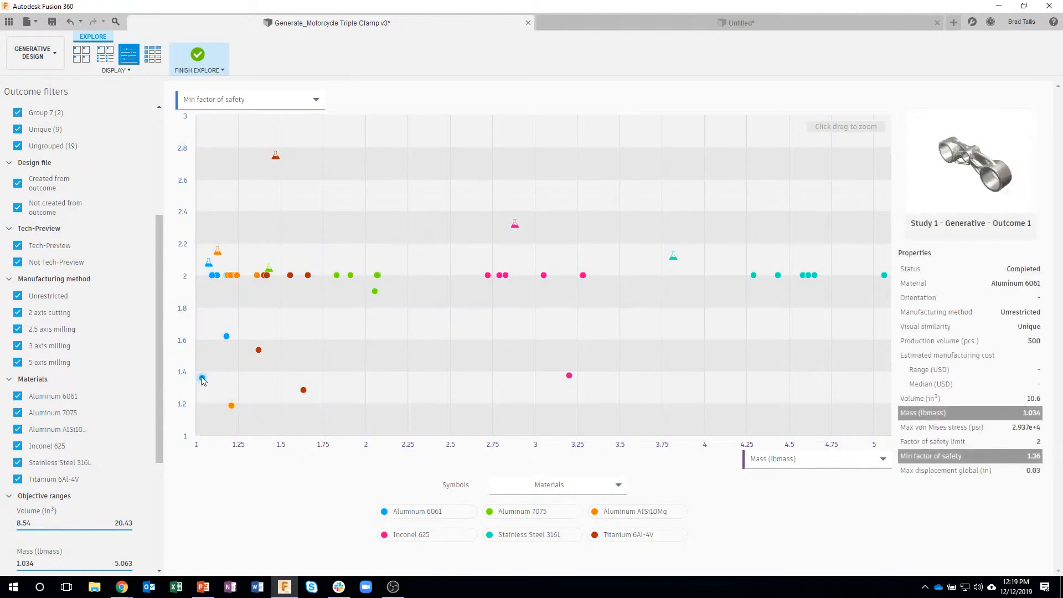
pyautogui.moveTo(226, 338)
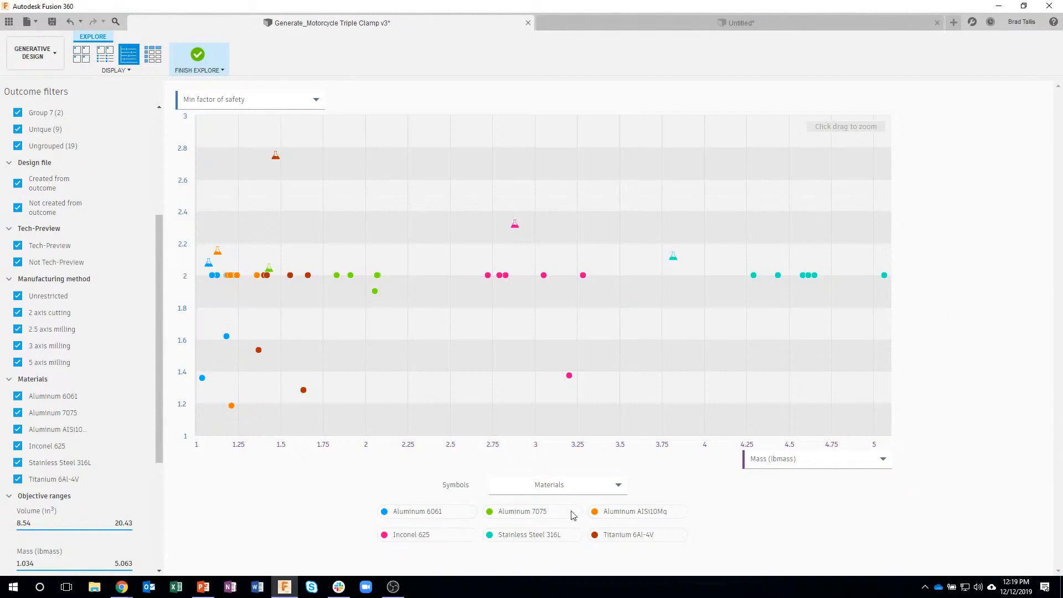
pyautogui.moveTo(319, 281)
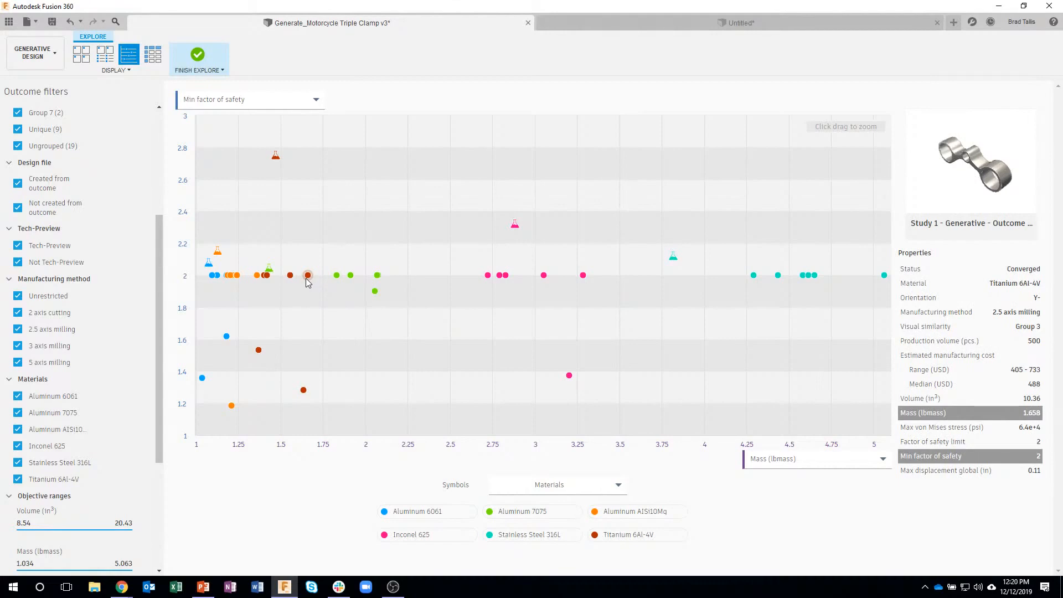
pyautogui.moveTo(504, 277)
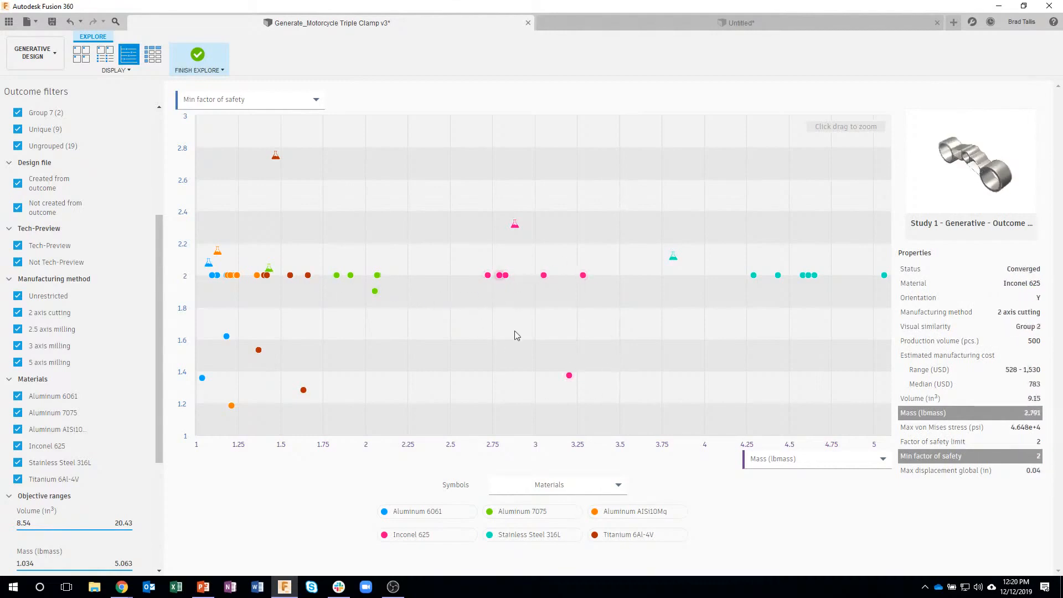
# - Examine Stainless Steel 316L and Aluminum AlSi10Mg outcomes on the chart, and zoom in on the outcomes up to about 2 lbmass
pyautogui.moveTo(814, 275)
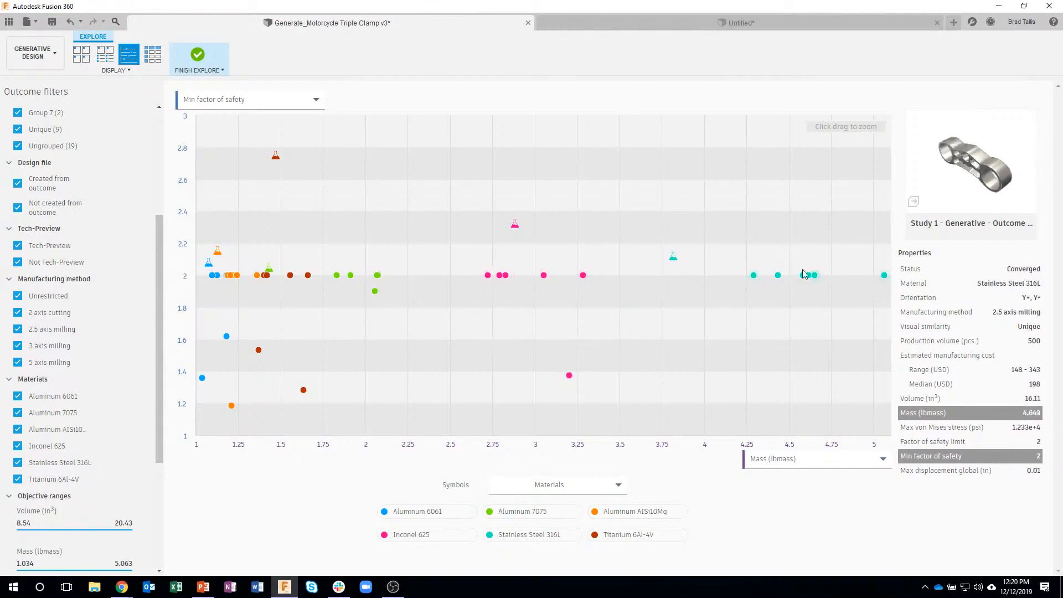
pyautogui.moveTo(753, 275)
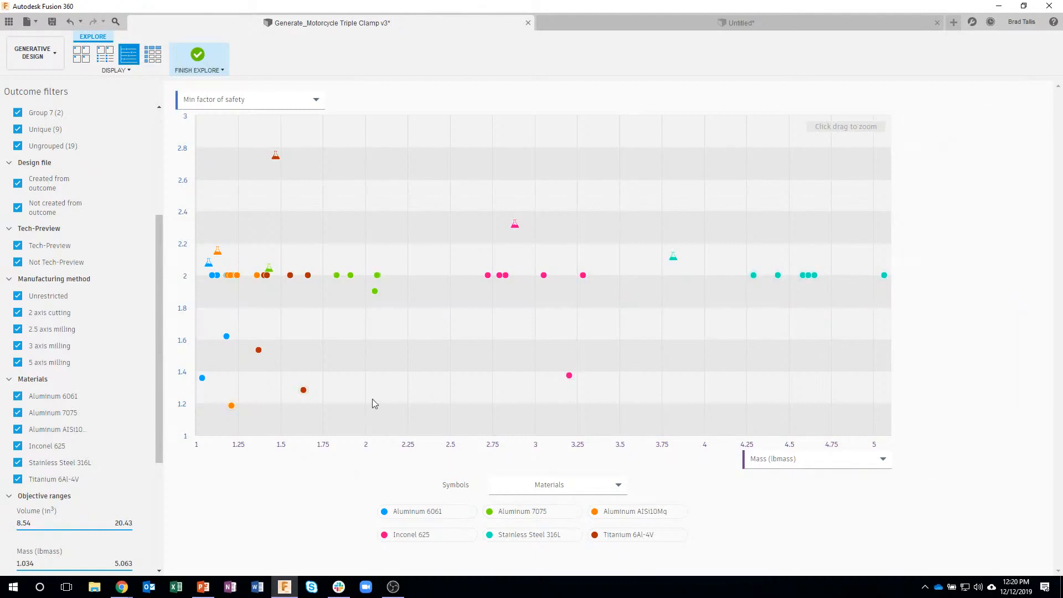
pyautogui.moveTo(201, 245)
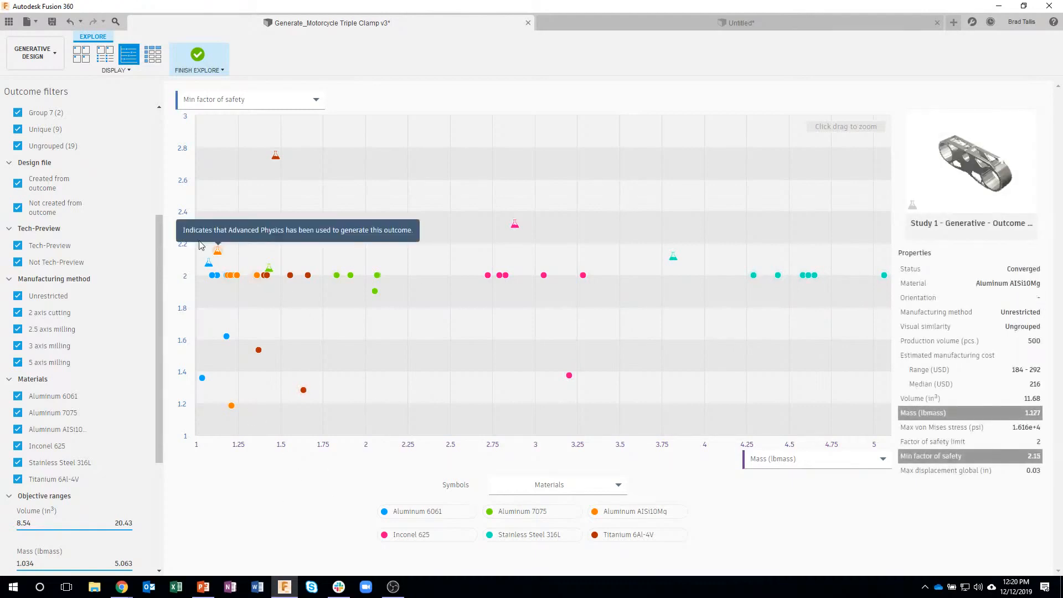
pyautogui.moveTo(200, 244); pyautogui.dragTo(367, 450)
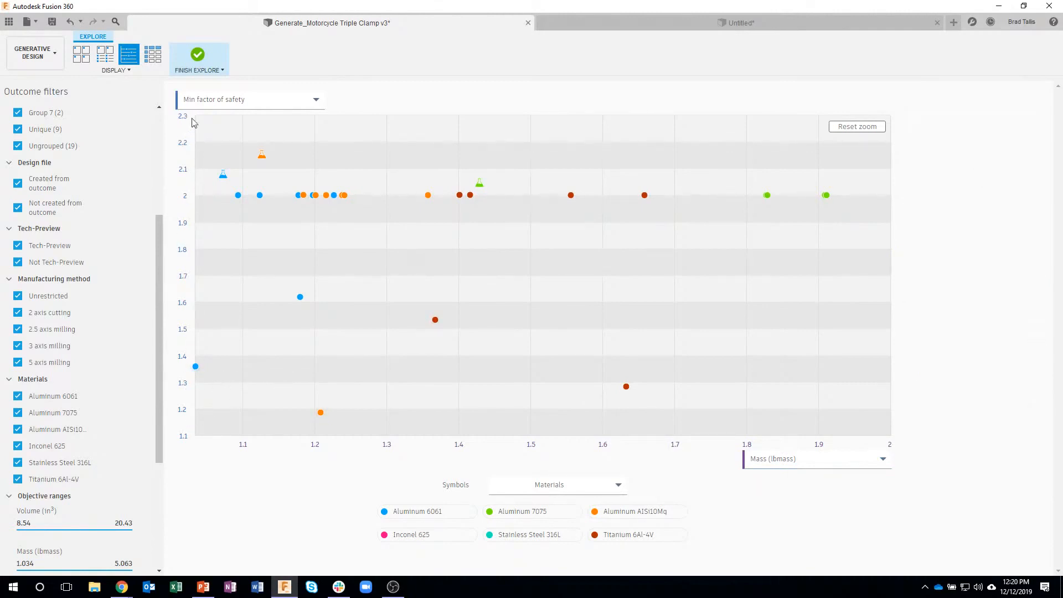
# - Plot estimated manufacturing cost against mass and examine individual Titanium 6Al-4V, Aluminum 6061 and Inconel 625 outcomes
pyautogui.click(247, 101)
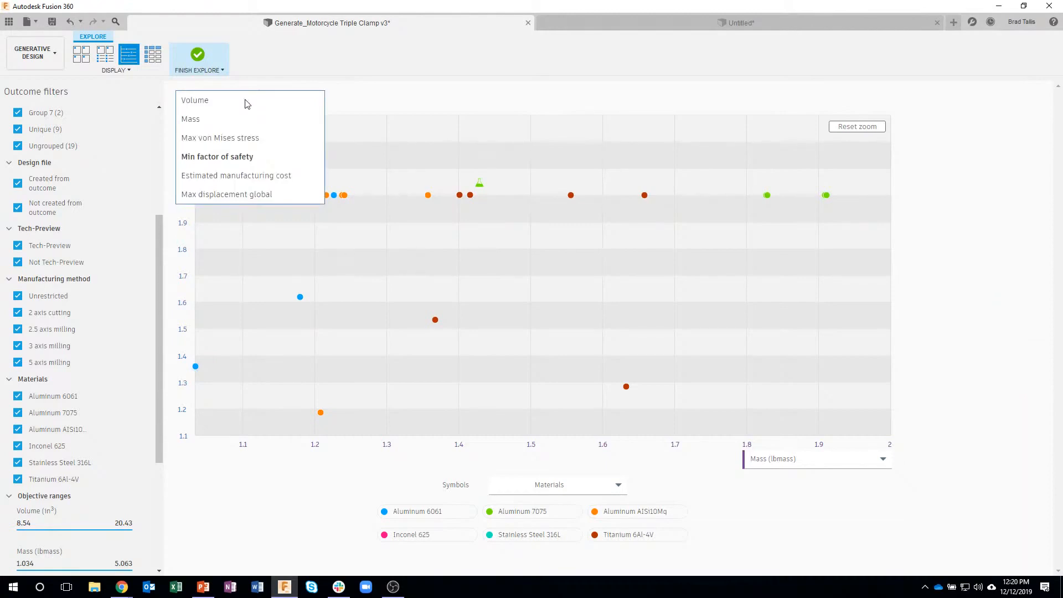
pyautogui.click(231, 176)
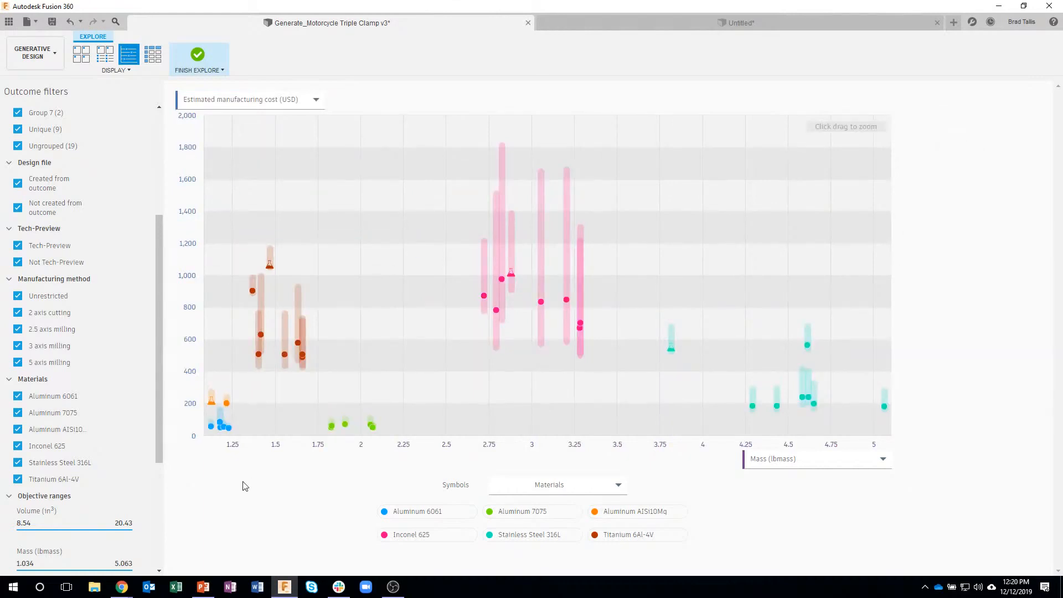
pyautogui.moveTo(271, 254)
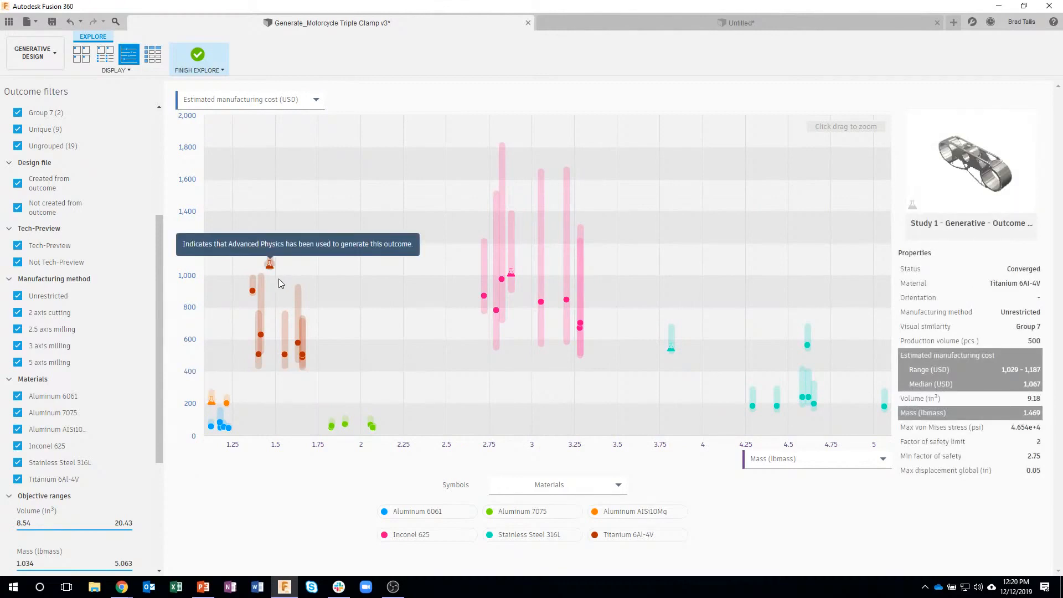
pyautogui.moveTo(281, 315)
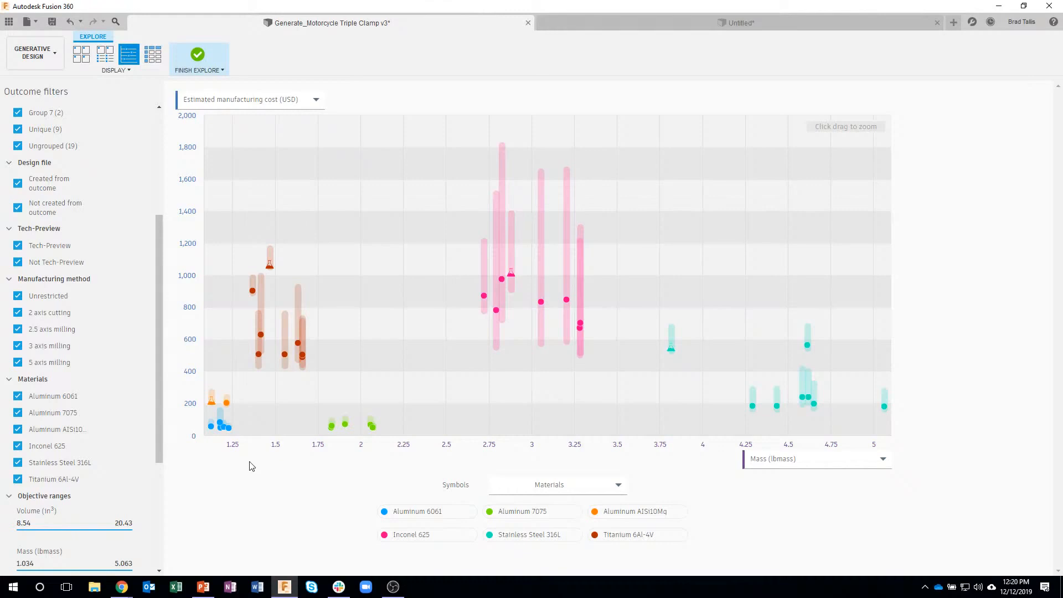
pyautogui.moveTo(222, 394)
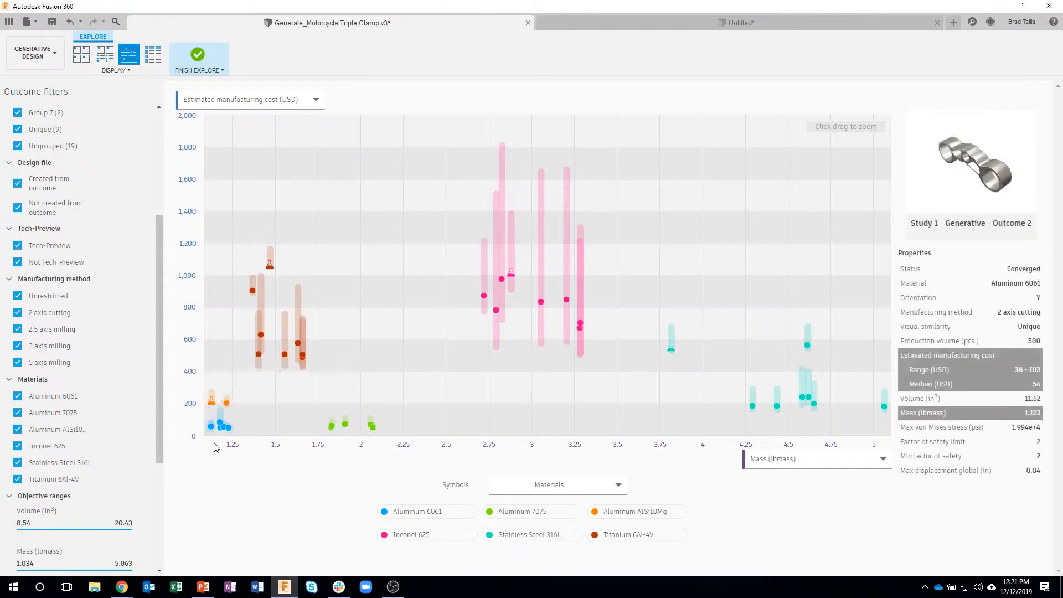
pyautogui.moveTo(225, 428)
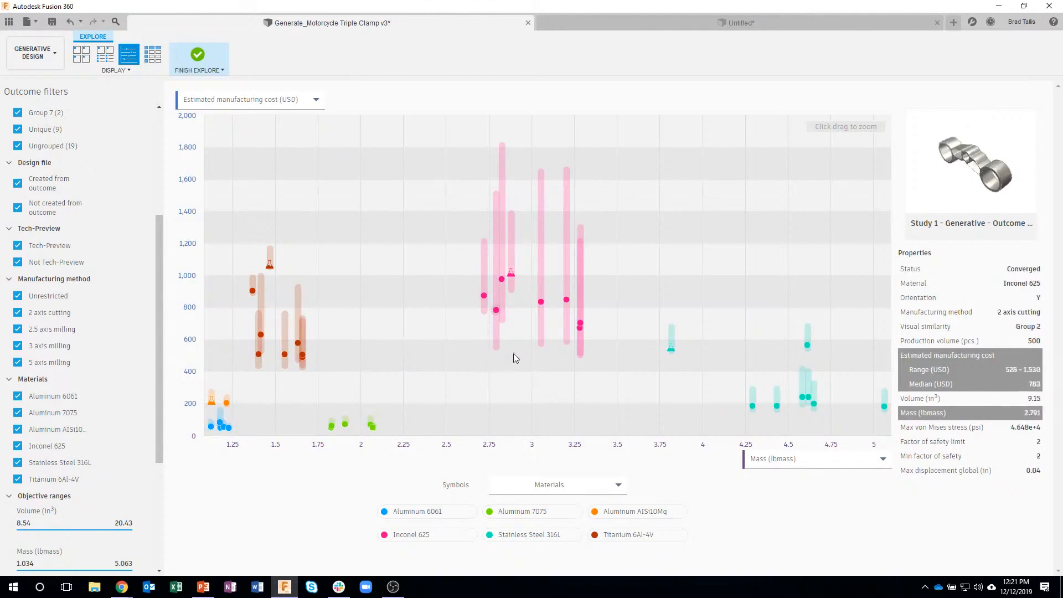
pyautogui.moveTo(453, 252)
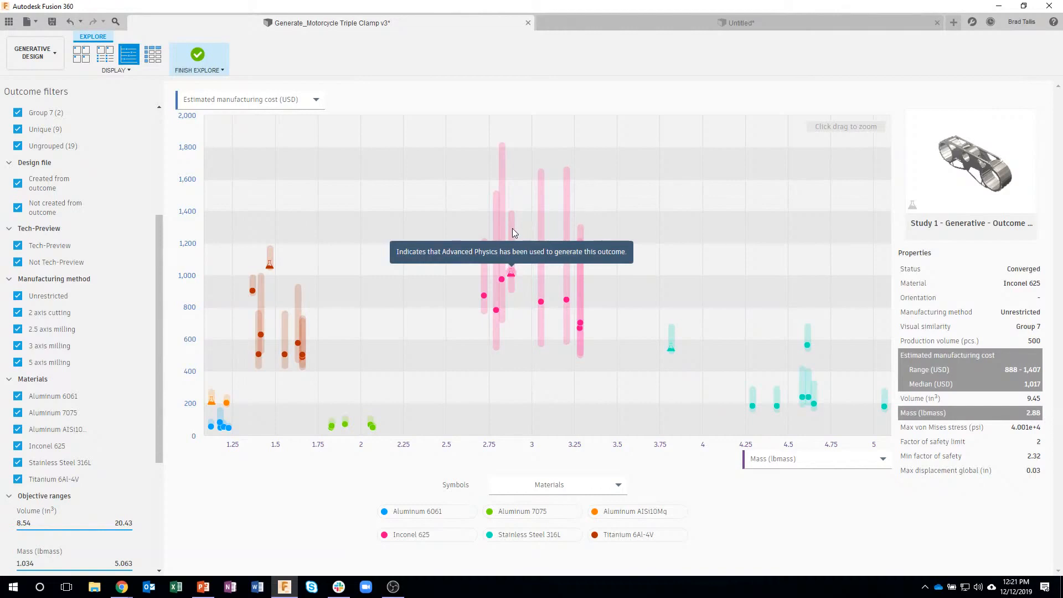
pyautogui.moveTo(205, 376)
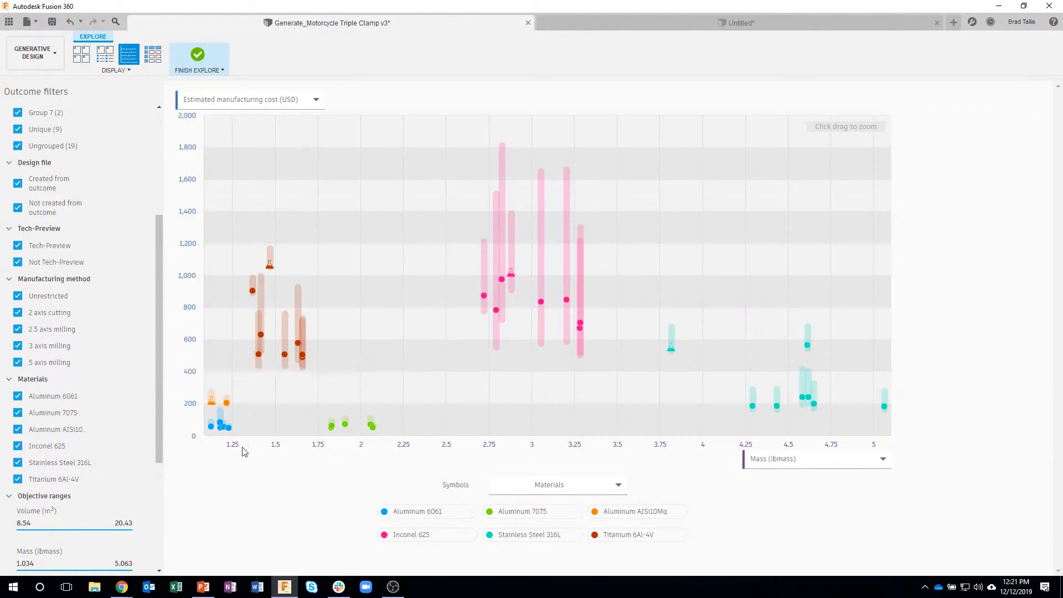
# - Zoom the chart to the lightest, lowest-cost outcomes and open Outcomes 2, 5, 37 and 40 side by side
pyautogui.moveTo(206, 368); pyautogui.dragTo(247, 452)
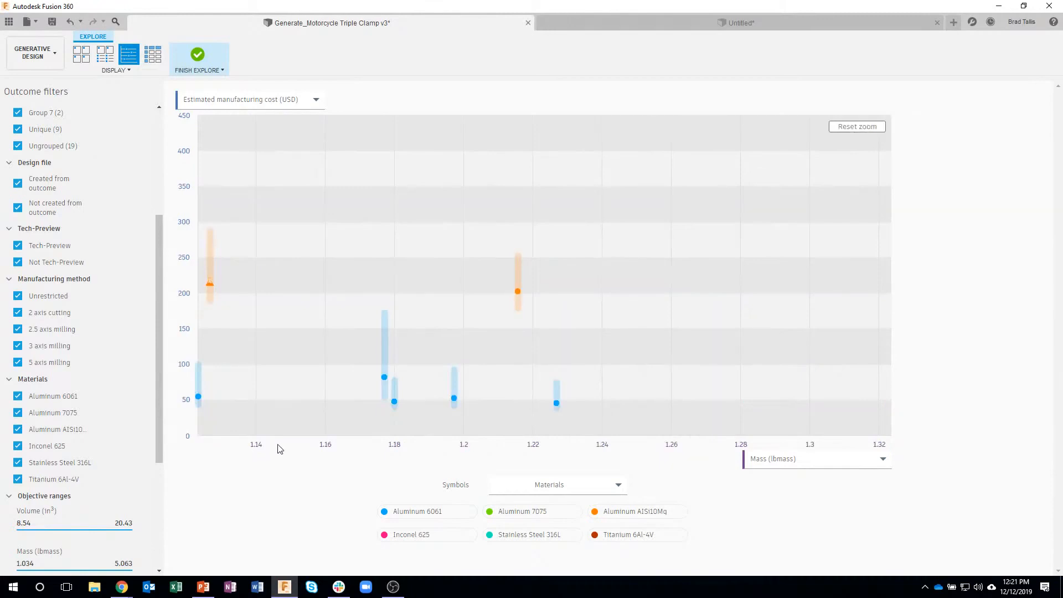
pyautogui.click(199, 397)
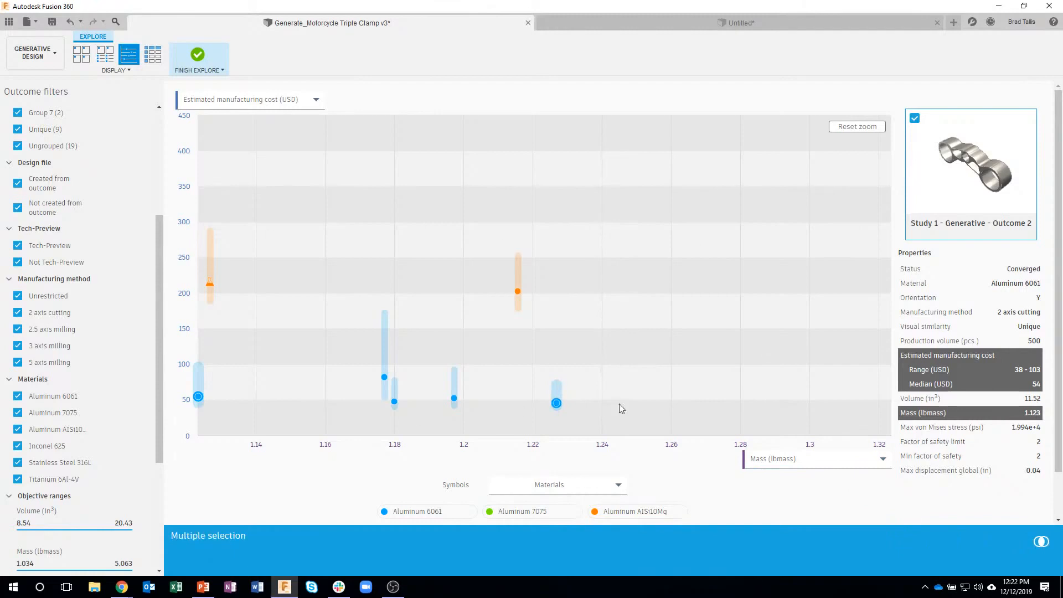
pyautogui.click(1040, 541)
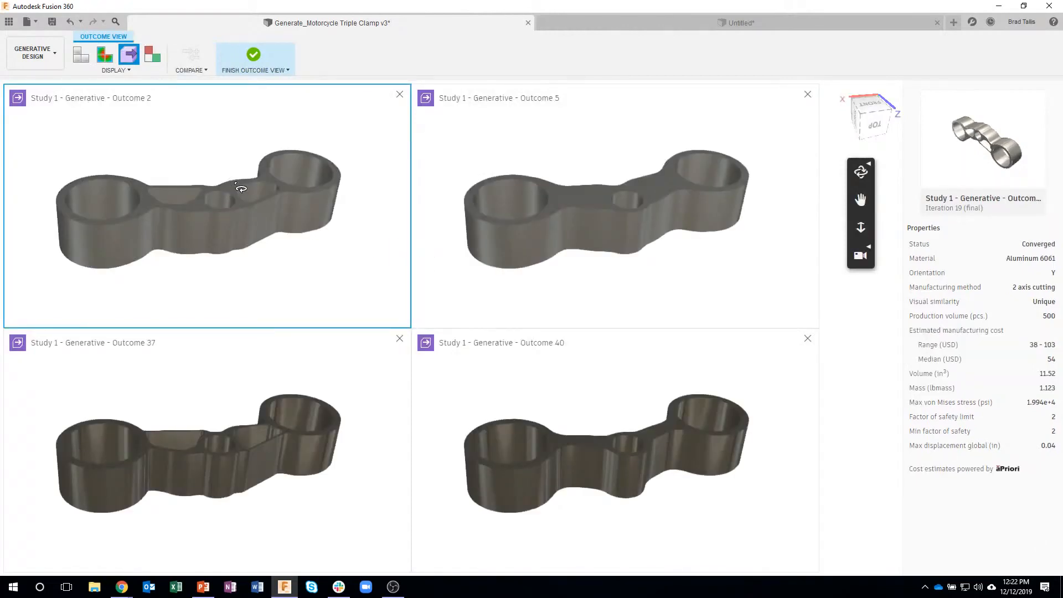
# - Compare the shapes of Outcomes 2, 5, 37 and 40 from several angles, and return to the chart
pyautogui.moveTo(244, 217); pyautogui.dragTo(229, 281)
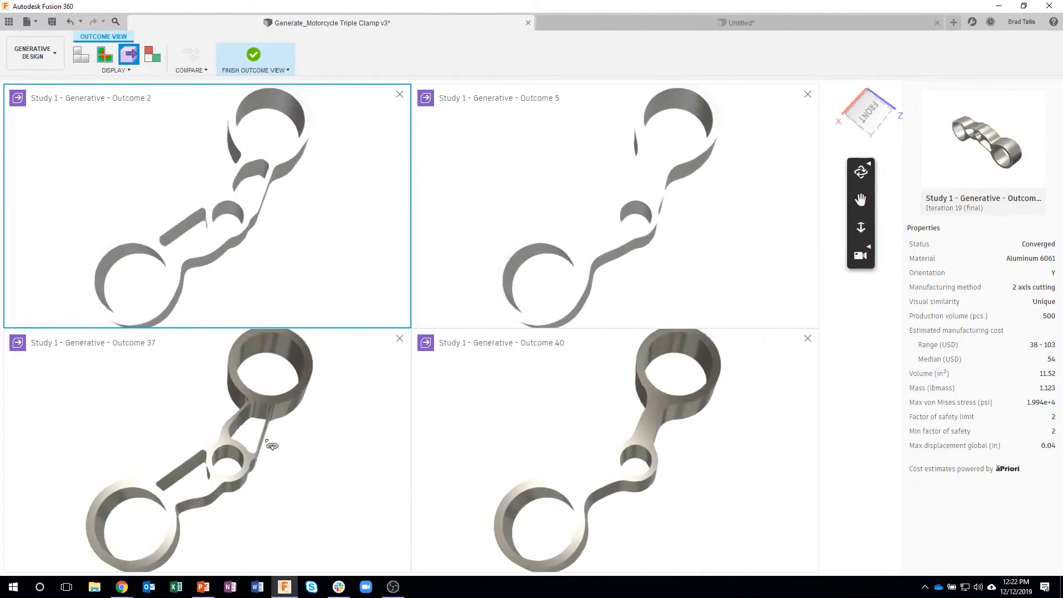
pyautogui.moveTo(265, 196); pyautogui.dragTo(246, 196)
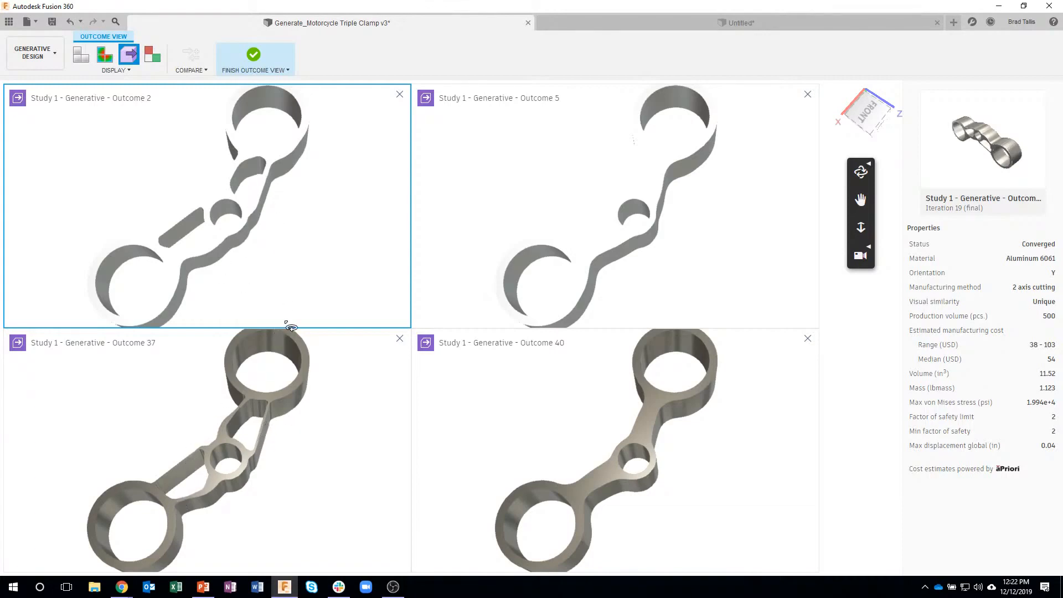
pyautogui.moveTo(628, 225); pyautogui.dragTo(750, 286)
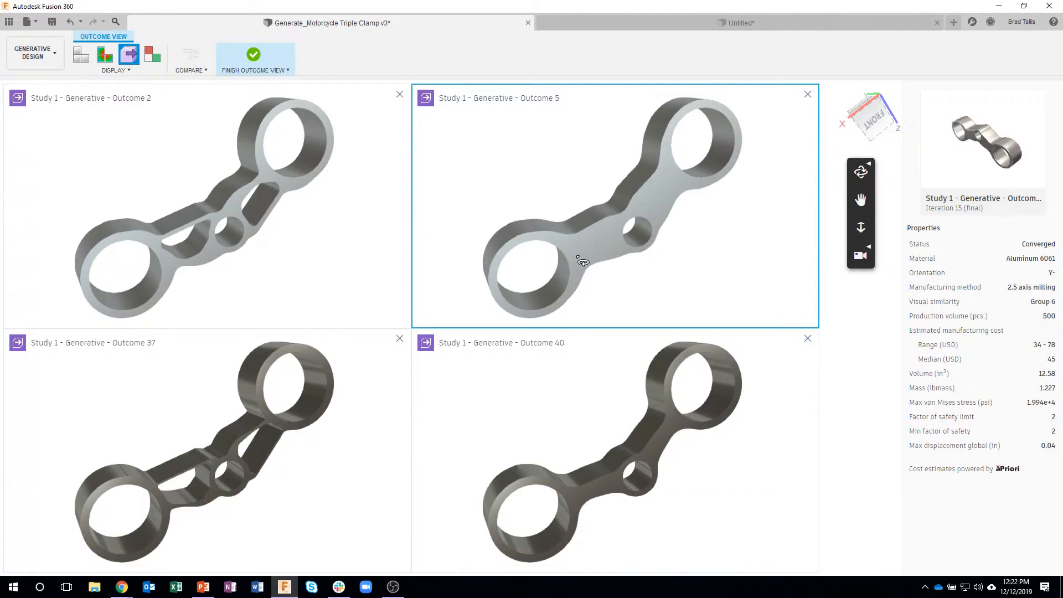
pyautogui.moveTo(651, 445); pyautogui.dragTo(530, 400)
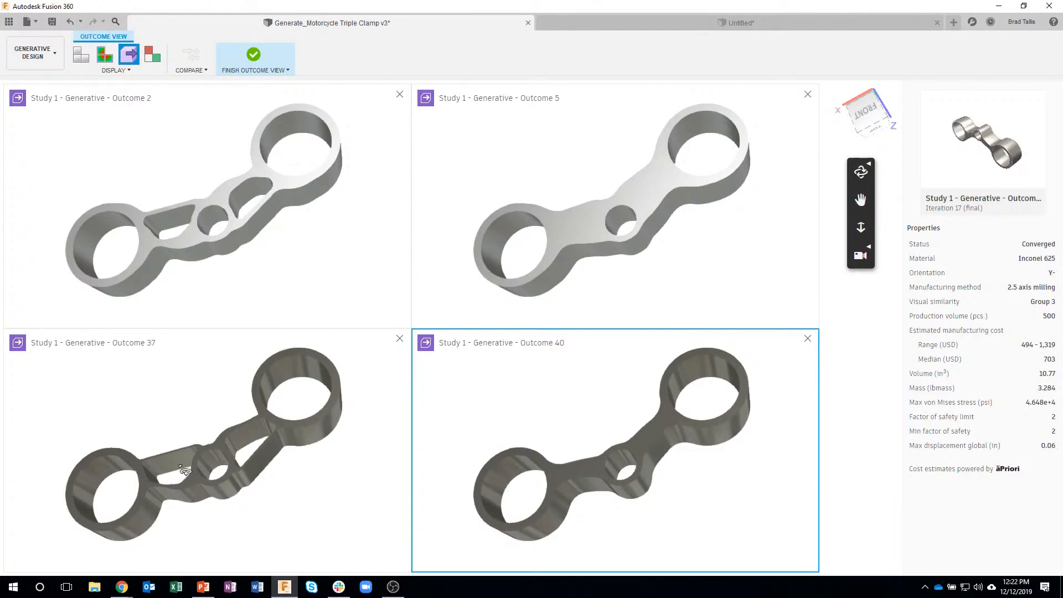
pyautogui.moveTo(237, 457); pyautogui.dragTo(271, 441)
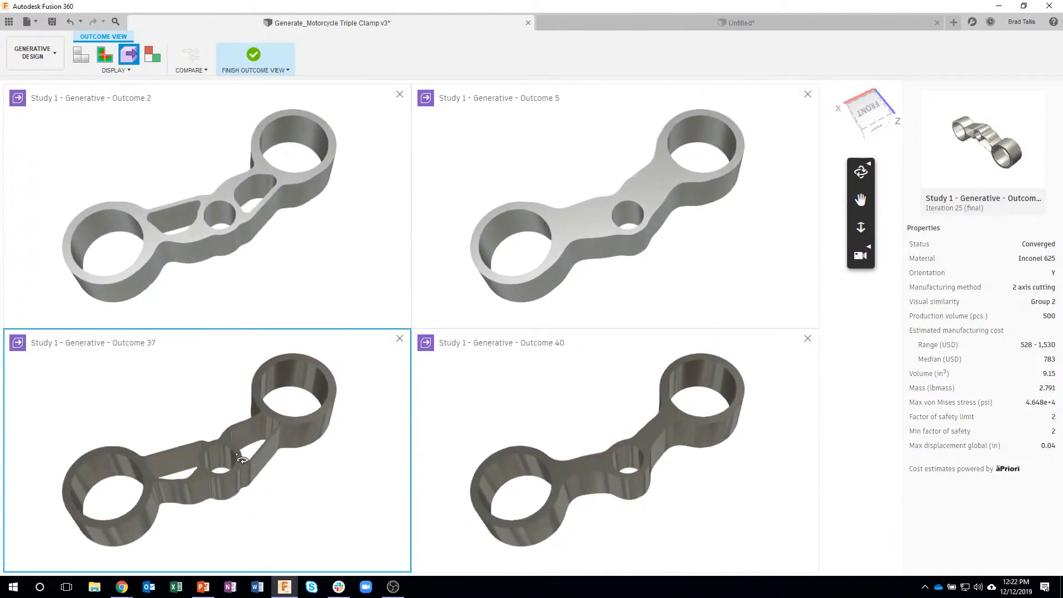
pyautogui.click(253, 56)
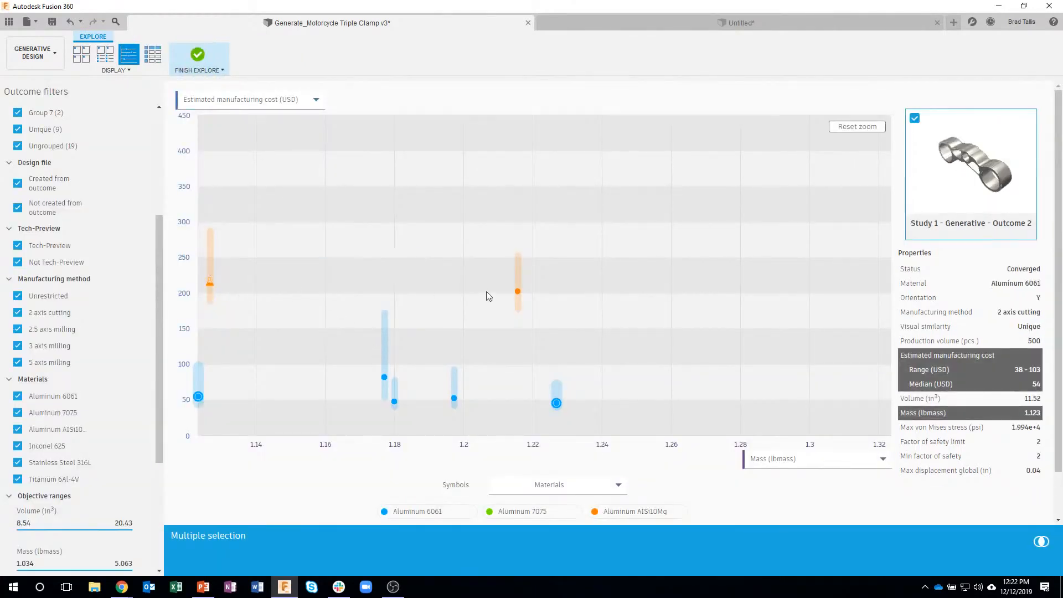
# - Check the properties of Outcomes 15, 6 and 4 on the cost chart, and reset its zoom
pyautogui.click(517, 291)
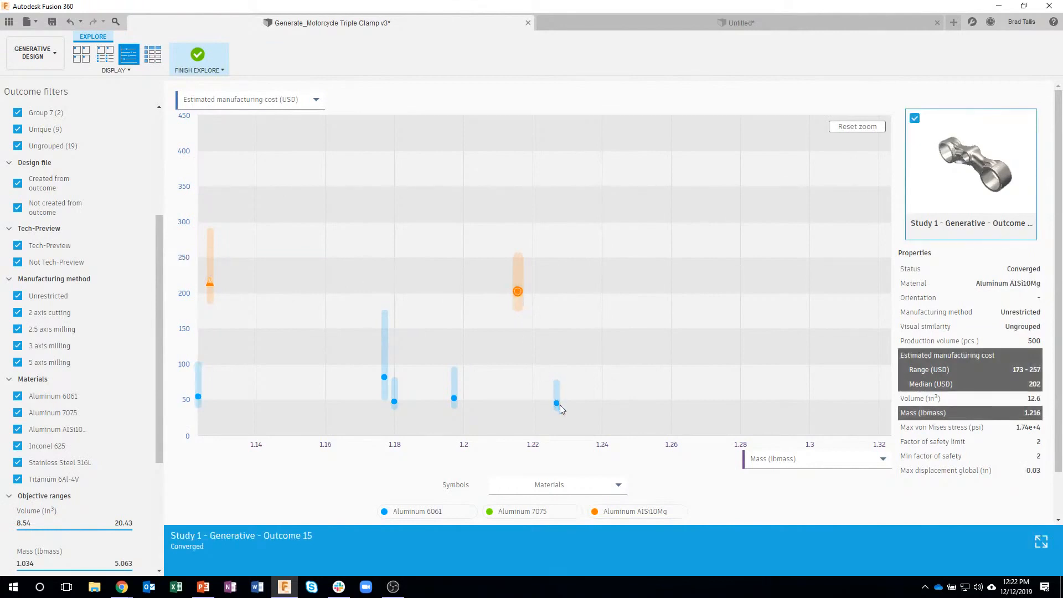
pyautogui.click(384, 378)
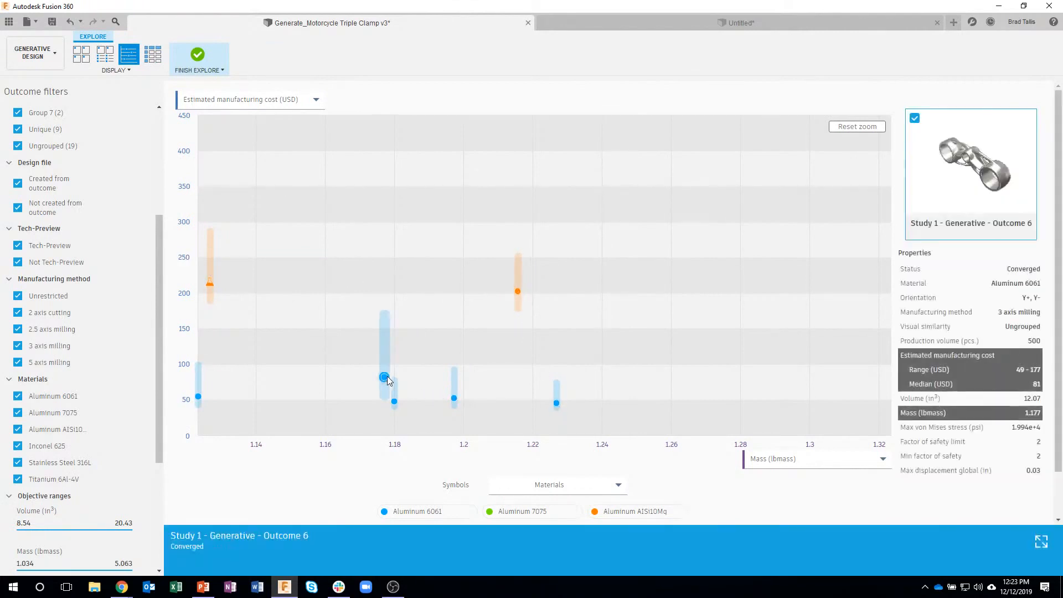
pyautogui.click(396, 406)
pyautogui.click(394, 405)
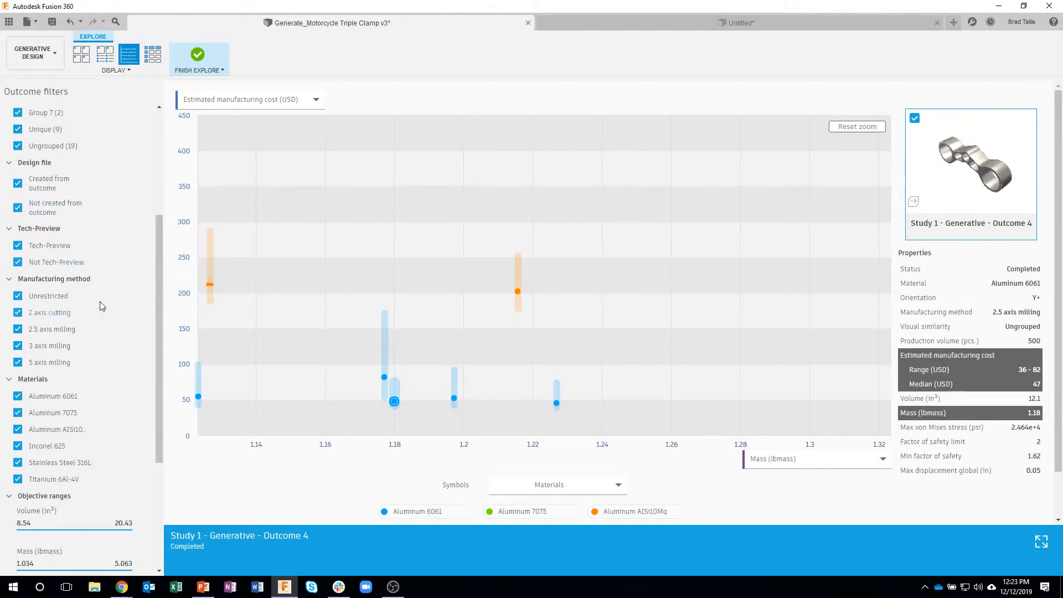
pyautogui.scroll(2, 158, 252)
pyautogui.scroll(5, 159, 252)
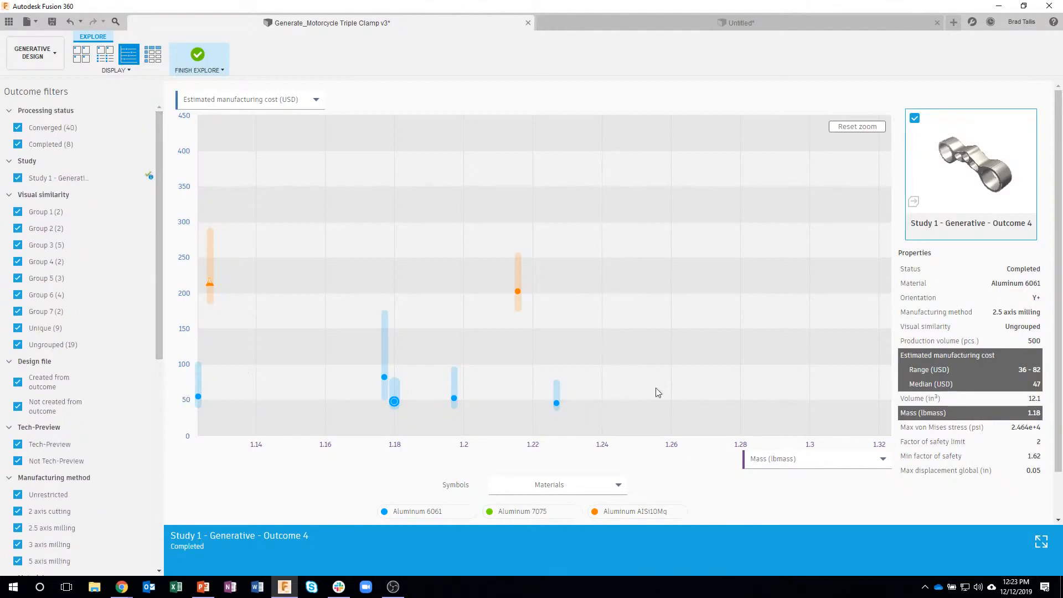
pyautogui.click(840, 128)
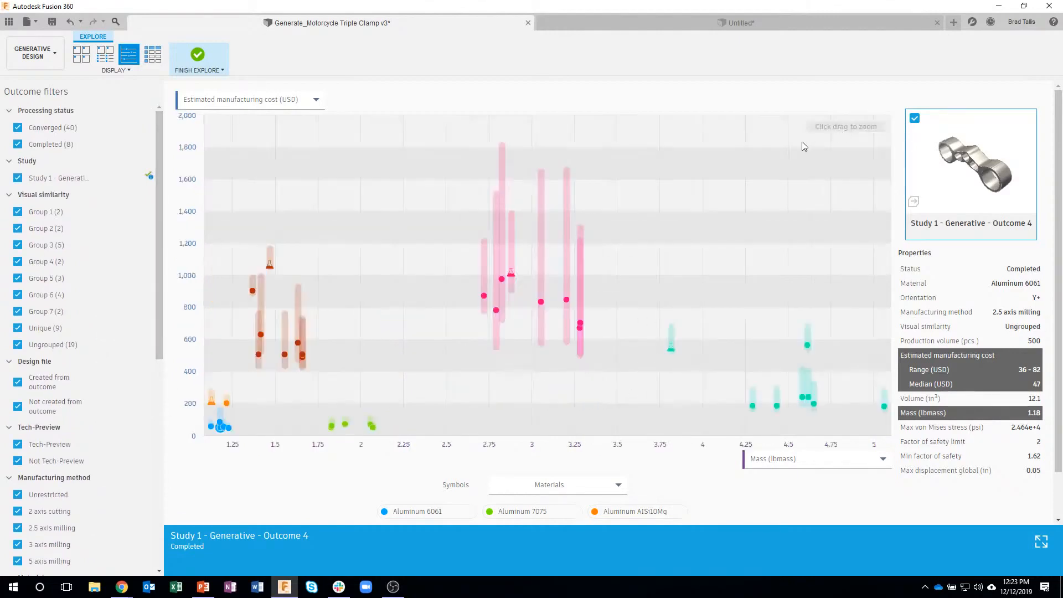
# - Select the Inconel 625 Outcome 36 together with its similar outcomes and open them side by side
pyautogui.click(485, 297)
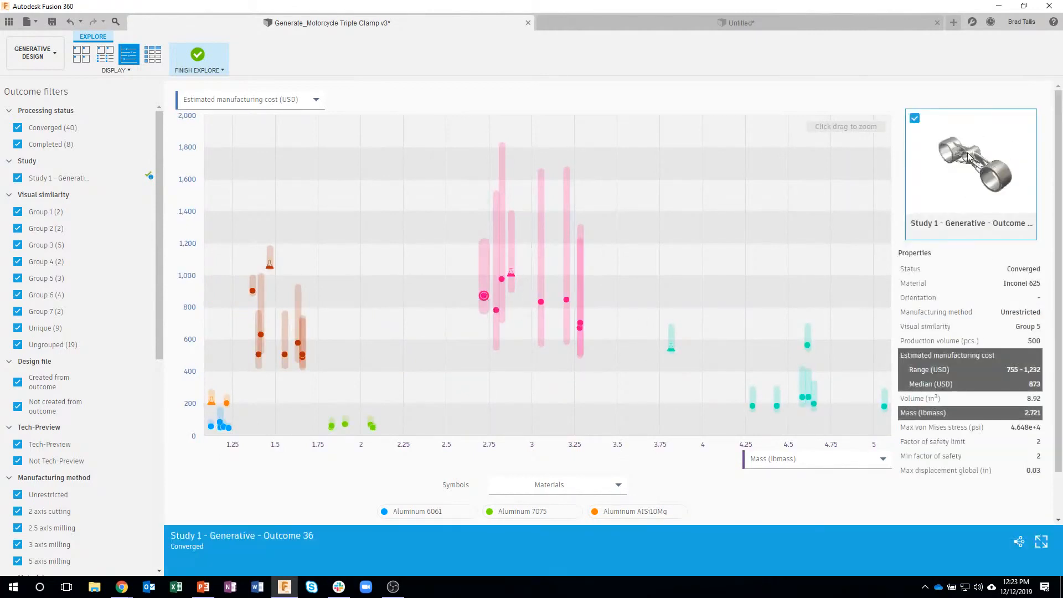
pyautogui.click(1020, 543)
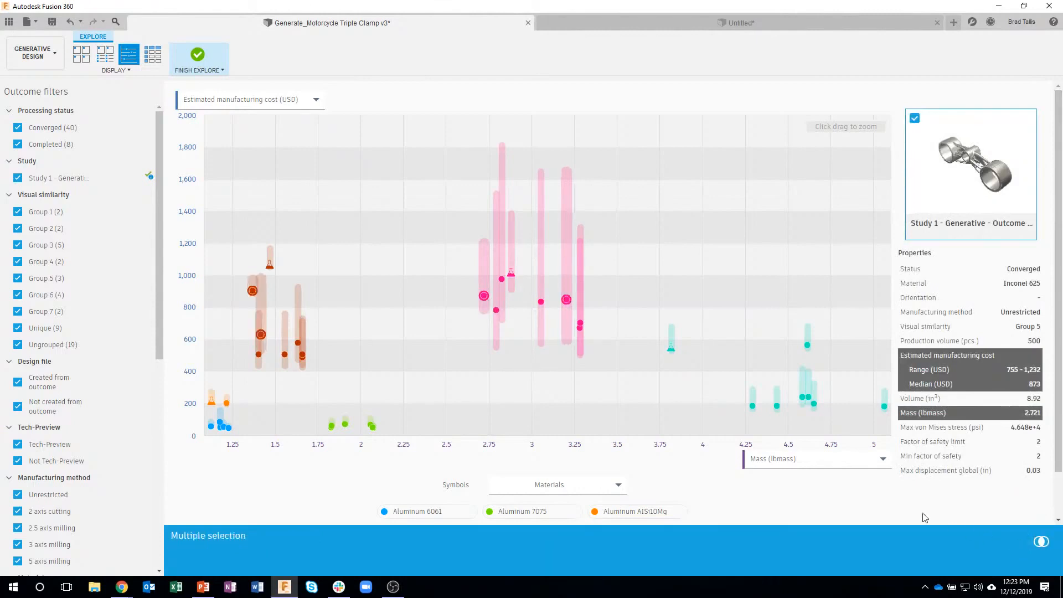
pyautogui.click(1046, 544)
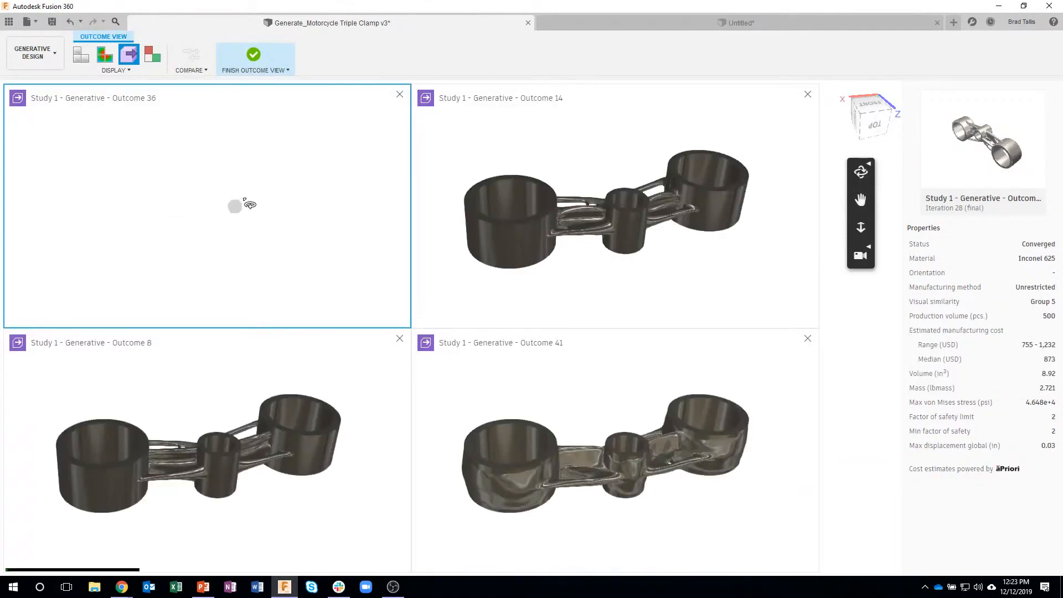
# - Compare the lattice-like shapes of Outcomes 36, 14, 8 and 41 from several angles, and return to the chart
pyautogui.moveTo(243, 223); pyautogui.dragTo(261, 304)
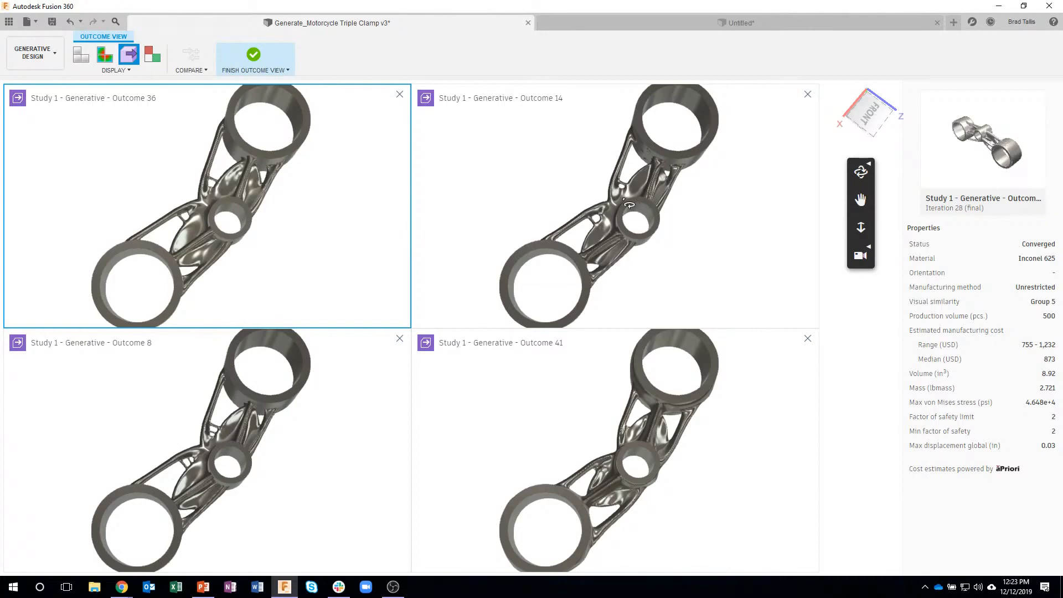
pyautogui.moveTo(653, 461); pyautogui.dragTo(567, 357)
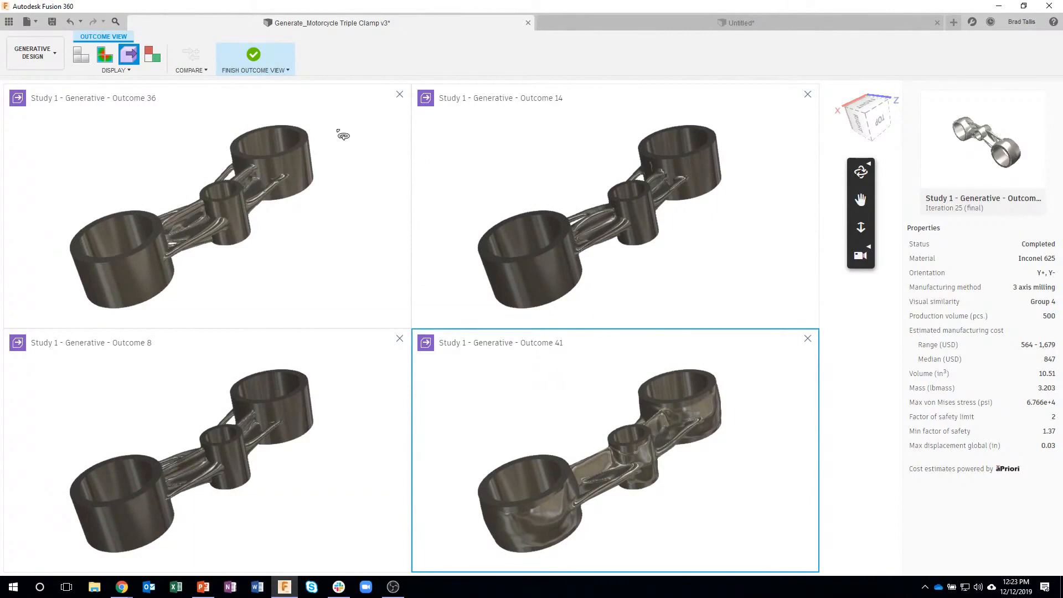
pyautogui.click(258, 70)
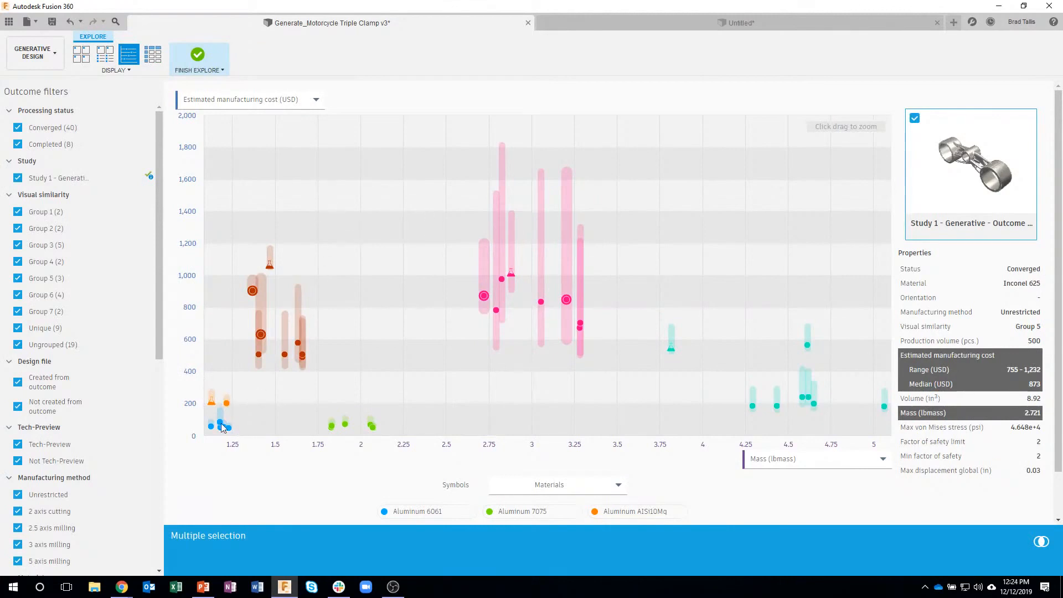
# - Display the outcomes as thumbnails, clear the multiple selection, and bring up the manufacturing method and material filters
pyautogui.click(81, 54)
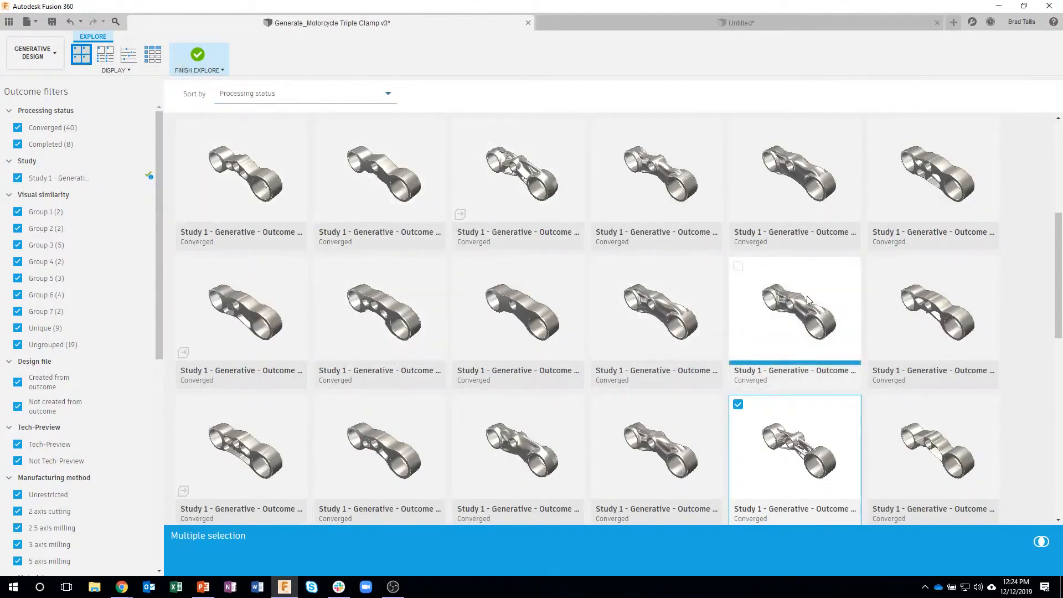
pyautogui.click(1007, 250)
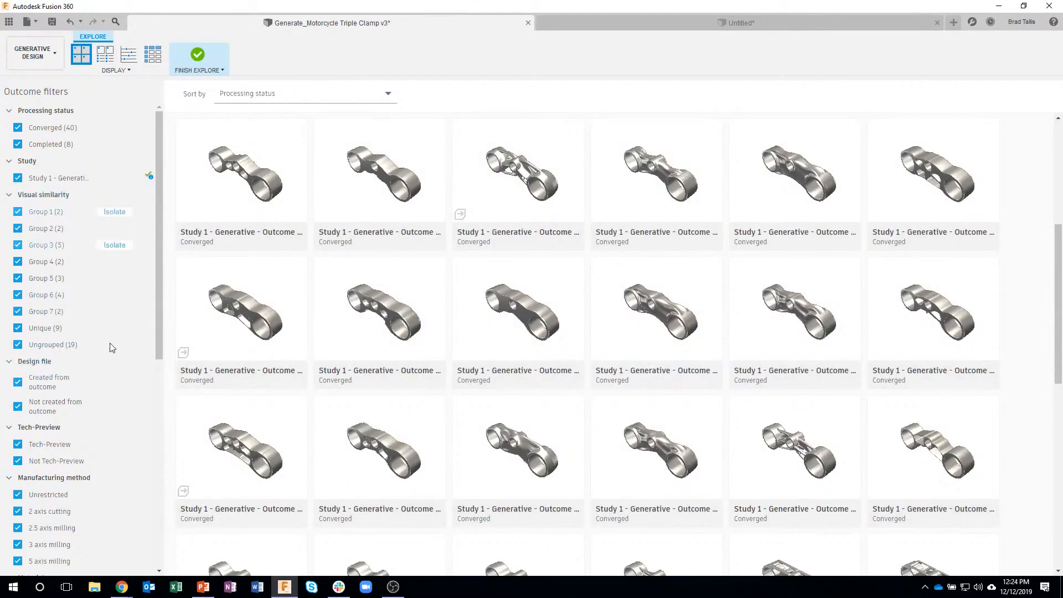
pyautogui.scroll(-5, 161, 293)
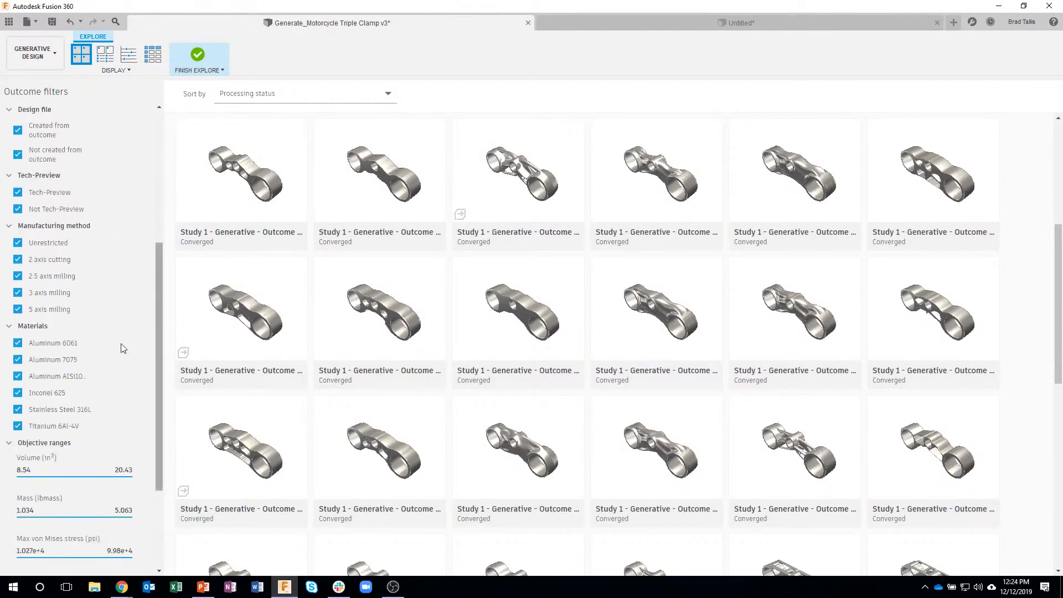
# - Filter the outcomes to the 2 axis cutting and 2.5 axis milling manufacturing methods
pyautogui.click(105, 260)
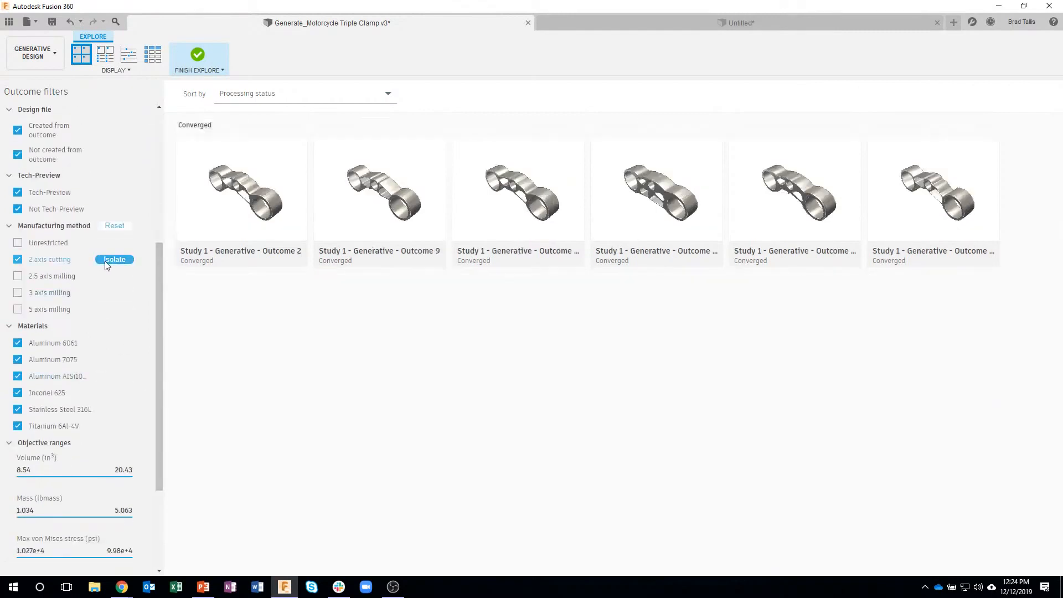
pyautogui.click(19, 275)
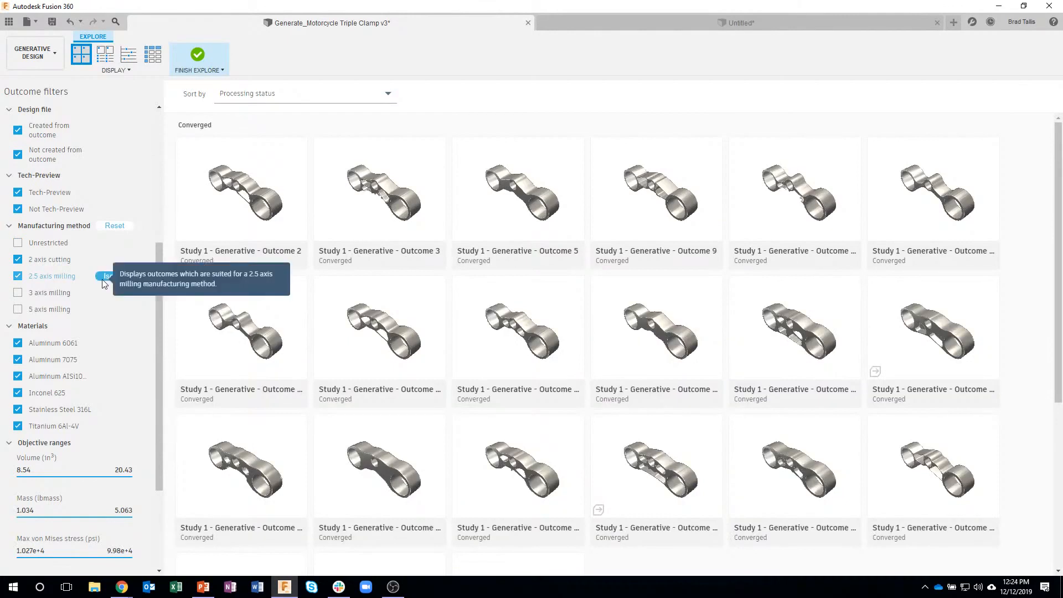
# - Examine the shape and properties of the 2.5 axis milled Aluminum 7075 Outcome 24, and return to the thumbnails
pyautogui.click(931, 325)
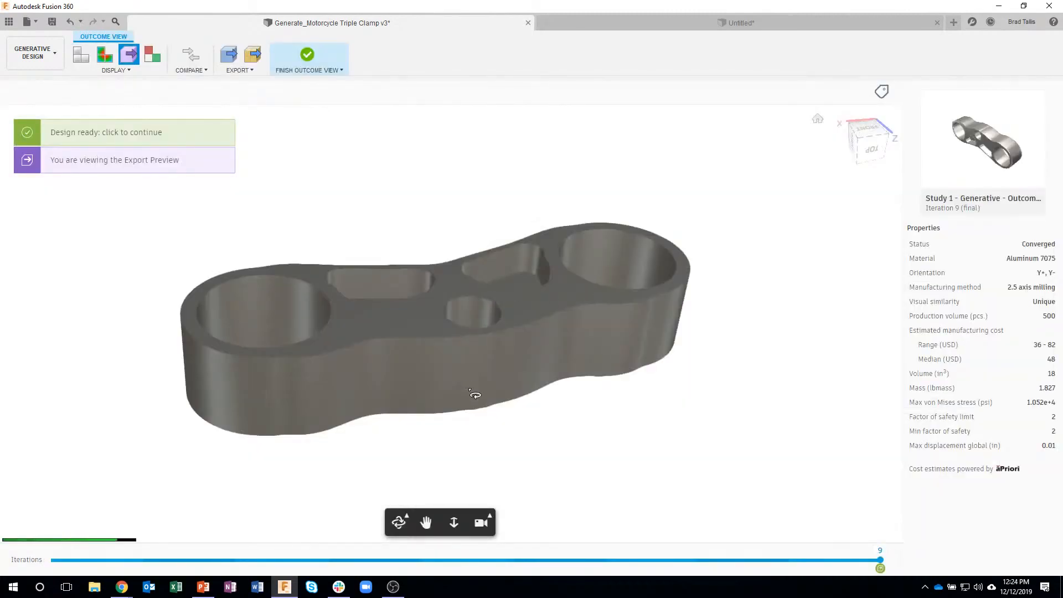
pyautogui.moveTo(482, 307); pyautogui.dragTo(432, 310)
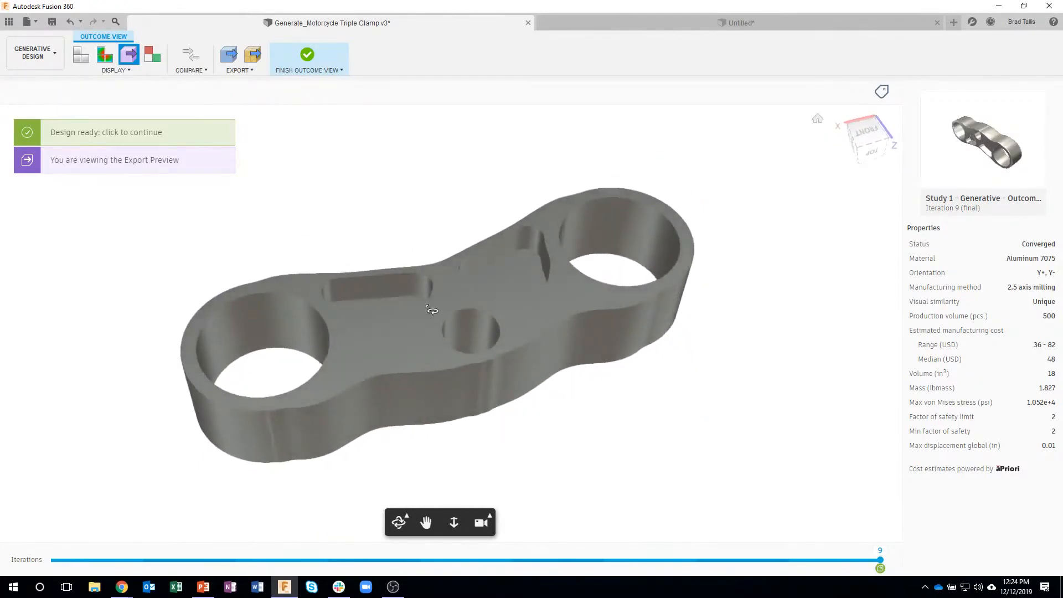
pyautogui.click(307, 58)
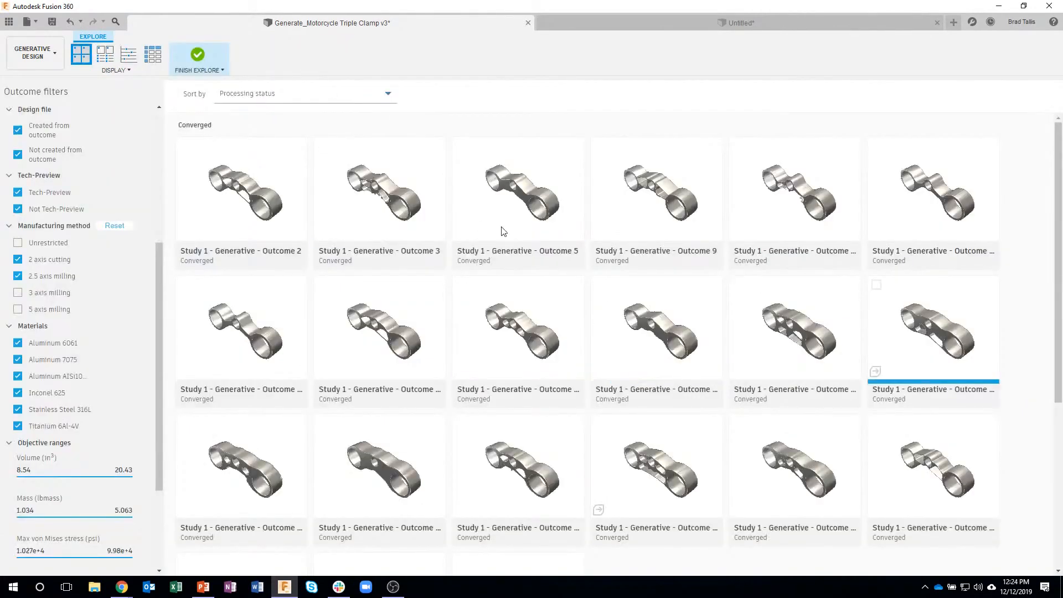
pyautogui.click(882, 318)
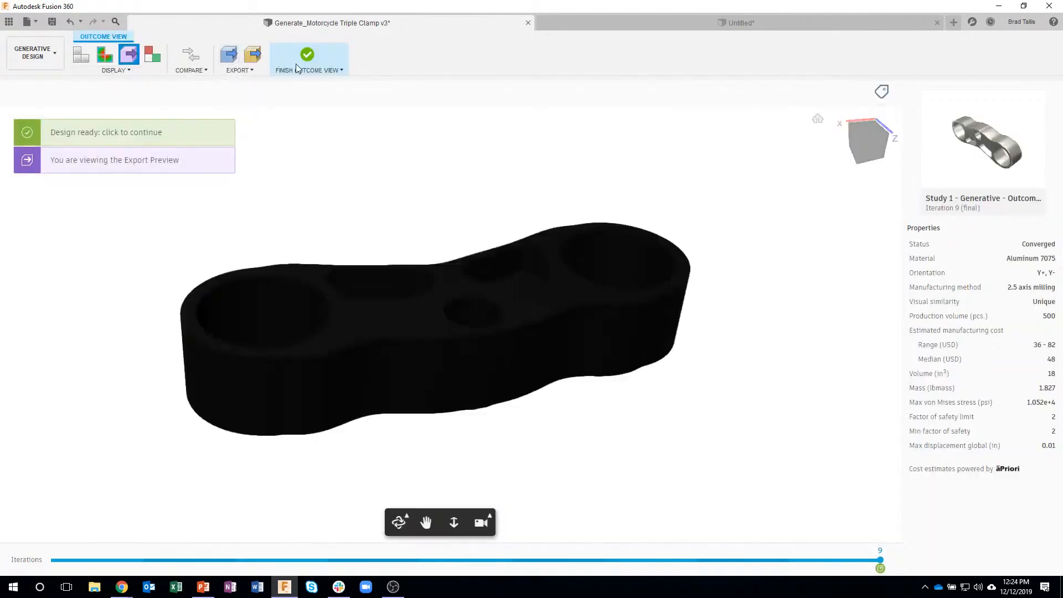
pyautogui.click(307, 58)
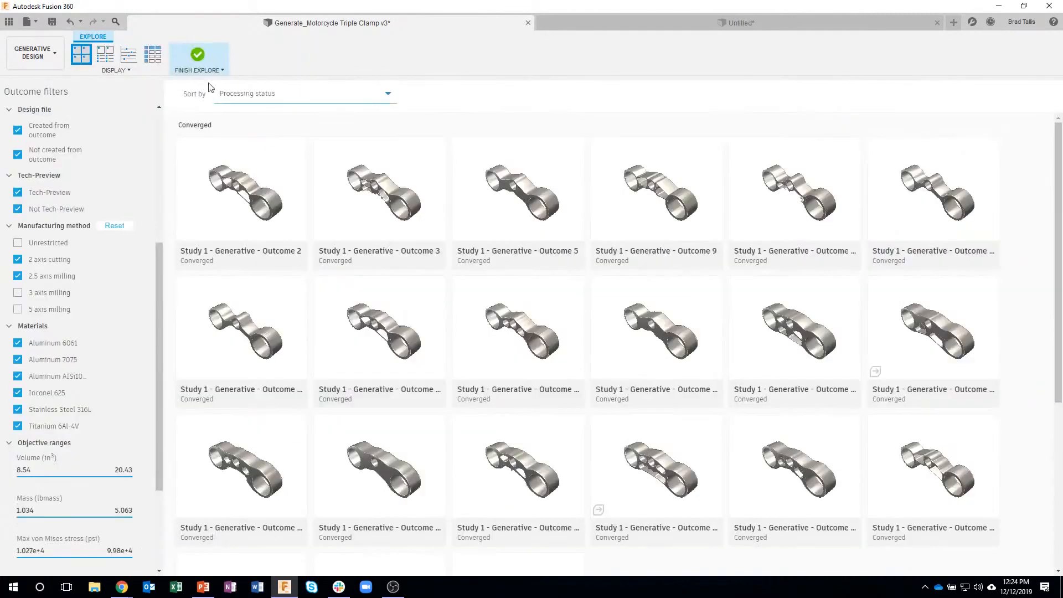
# - Plot the filtered outcomes on the scatter chart with min factor of safety against mass
pyautogui.click(131, 54)
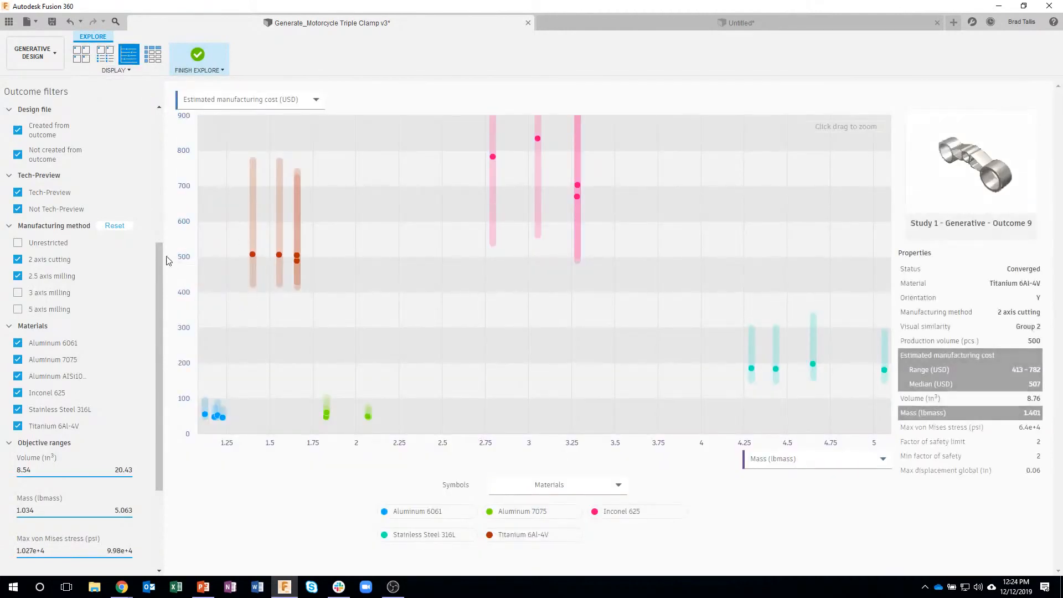
pyautogui.click(203, 101)
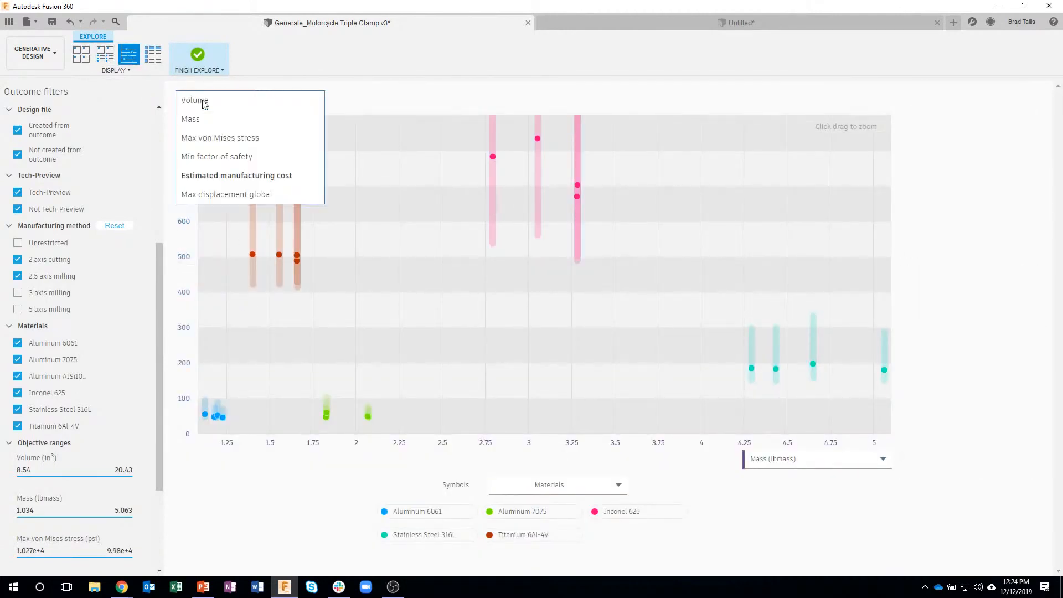
pyautogui.click(260, 157)
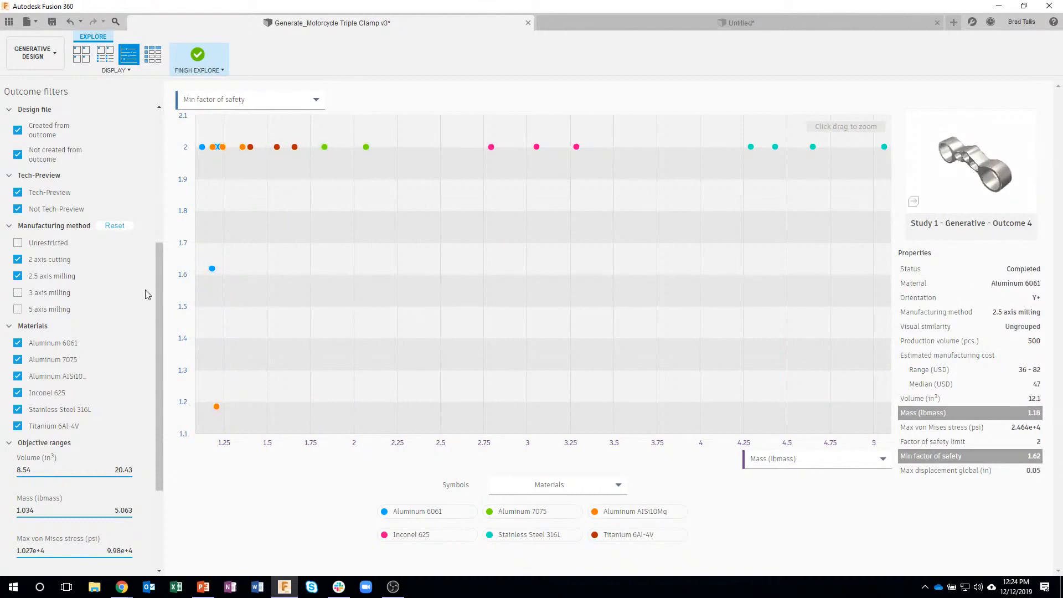
# - Check Outcome 4 on the chart, and open Outcome 2 side by side with its similar outcomes
pyautogui.click(215, 273)
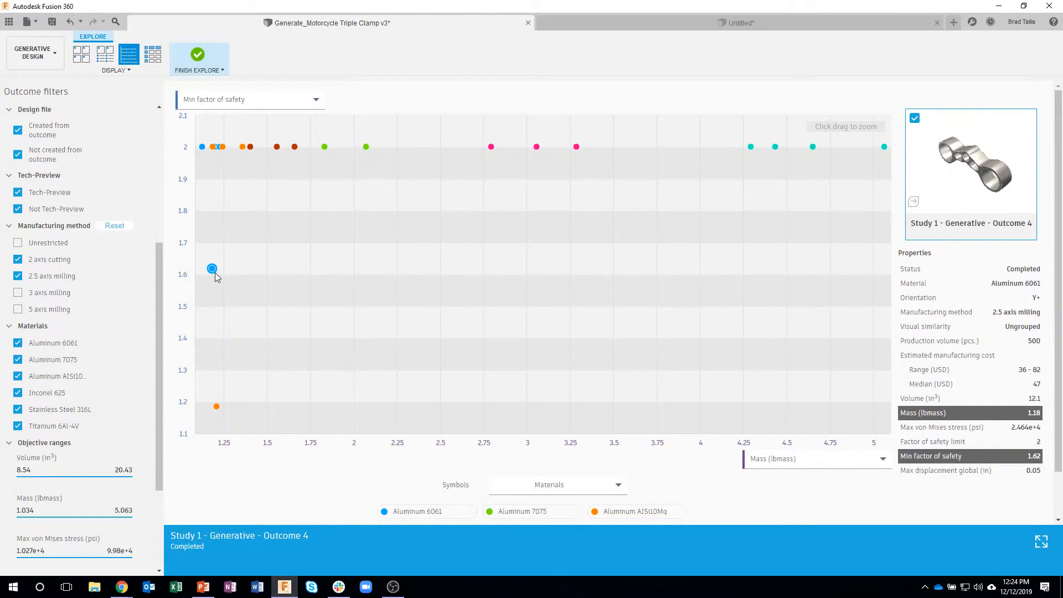
pyautogui.click(202, 148)
pyautogui.click(1018, 540)
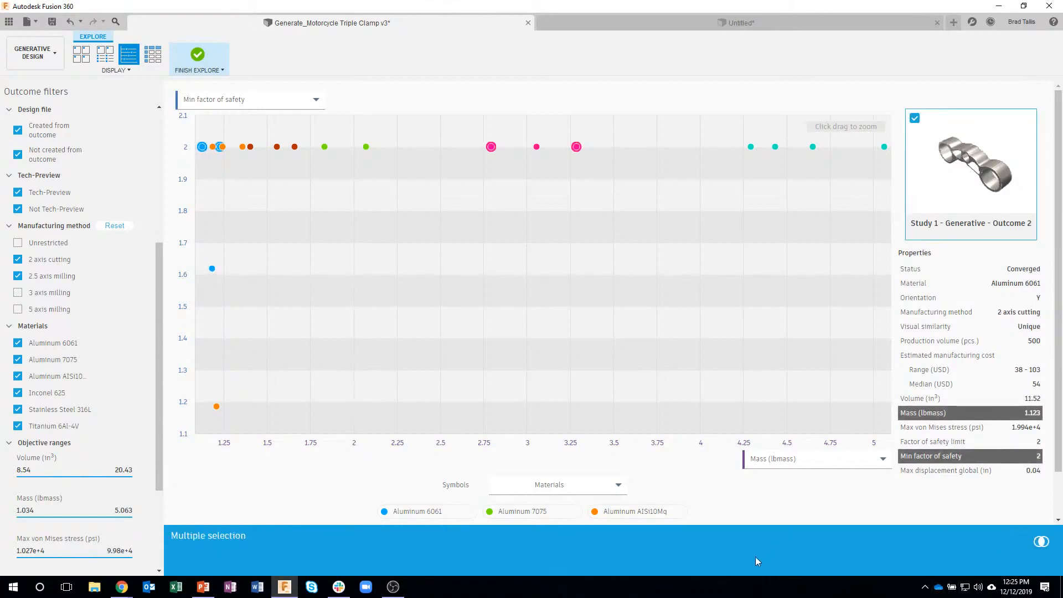
pyautogui.click(1041, 541)
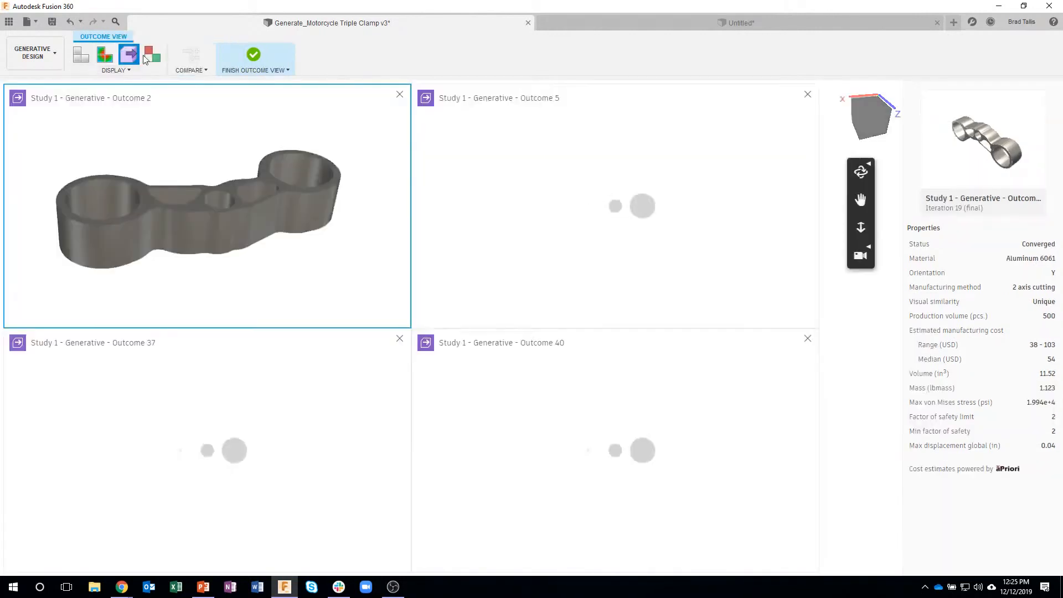
# - Compare the stress distribution of Outcomes 2, 5, 37 and 40 from several angles, examining the connecting webs of Outcome 40
pyautogui.keyDown('shift'); pyautogui.moveTo(237, 232); pyautogui.dragTo(201, 261, button='middle'); pyautogui.keyUp('shift')
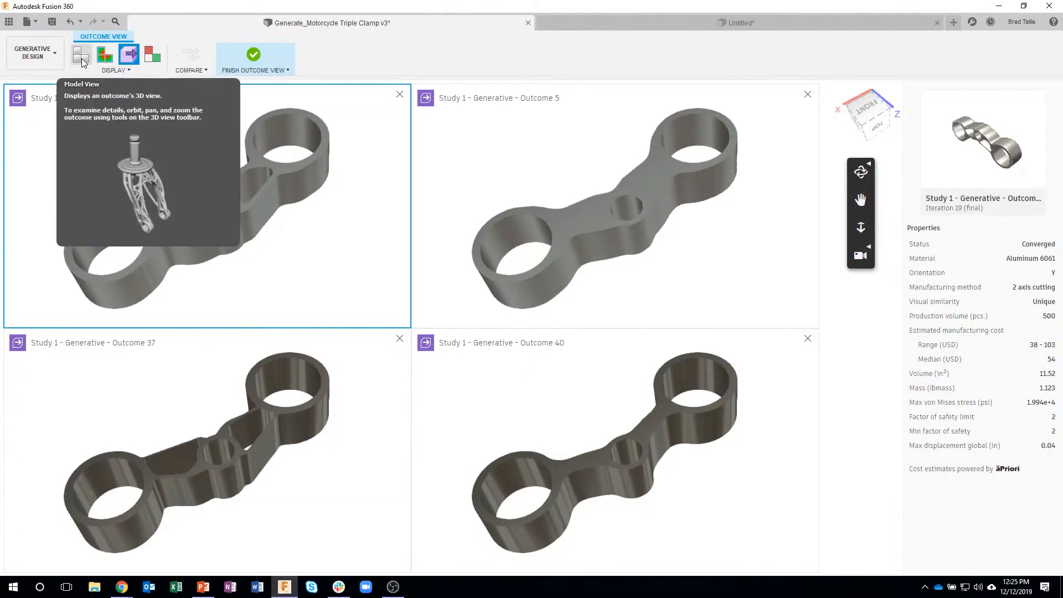
pyautogui.click(108, 59)
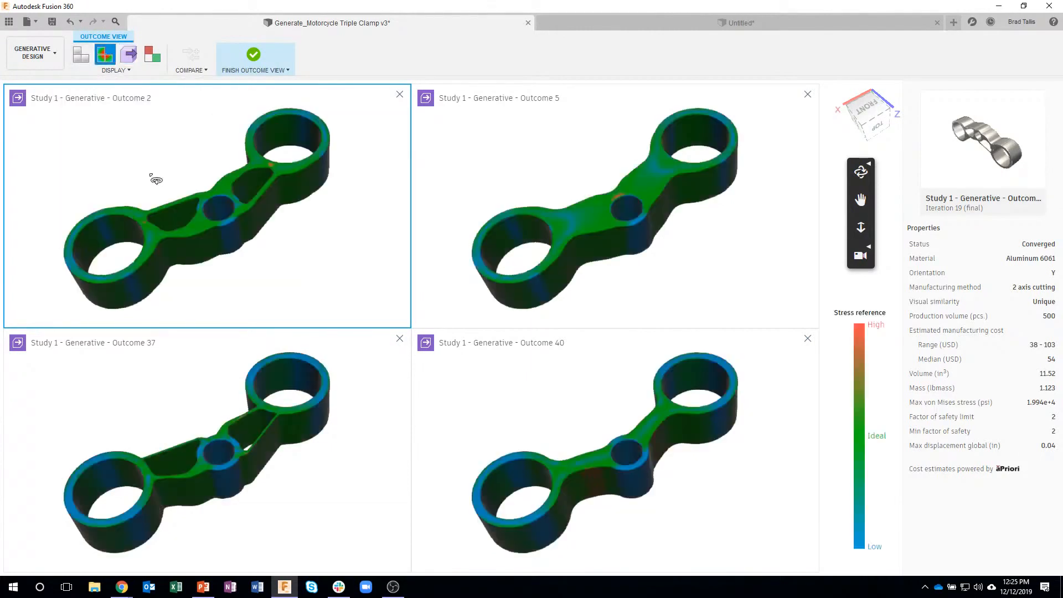
pyautogui.keyDown('shift'); pyautogui.moveTo(241, 176); pyautogui.dragTo(221, 148, button='middle'); pyautogui.keyUp('shift')
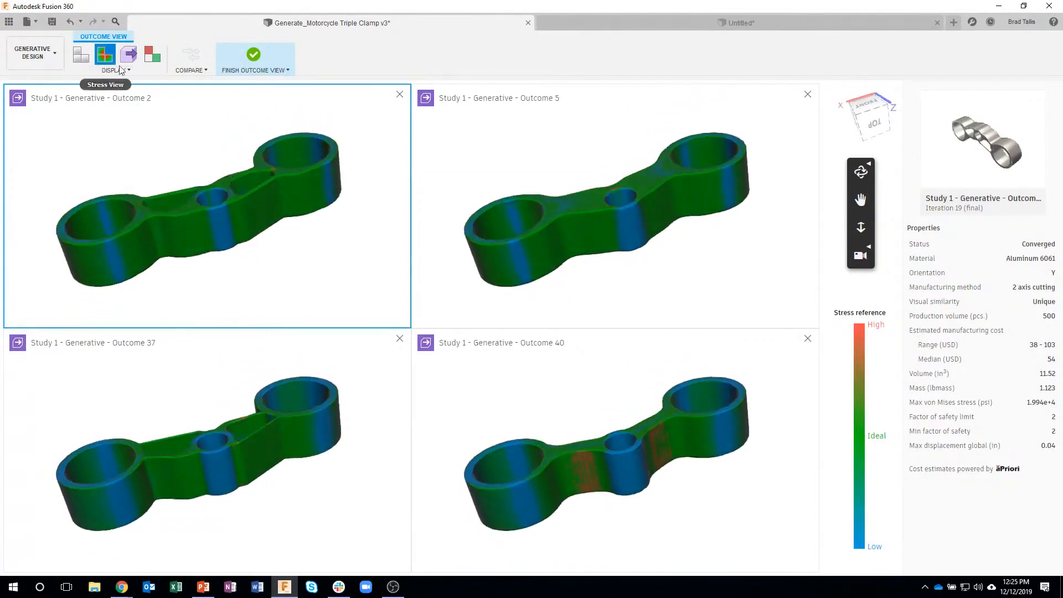
pyautogui.moveTo(196, 175)
pyautogui.keyDown('shift'); pyautogui.mouseDown(button='middle')
pyautogui.moveTo(273, 225)
pyautogui.moveTo(209, 166)
pyautogui.mouseUp(button='middle'); pyautogui.keyUp('shift')
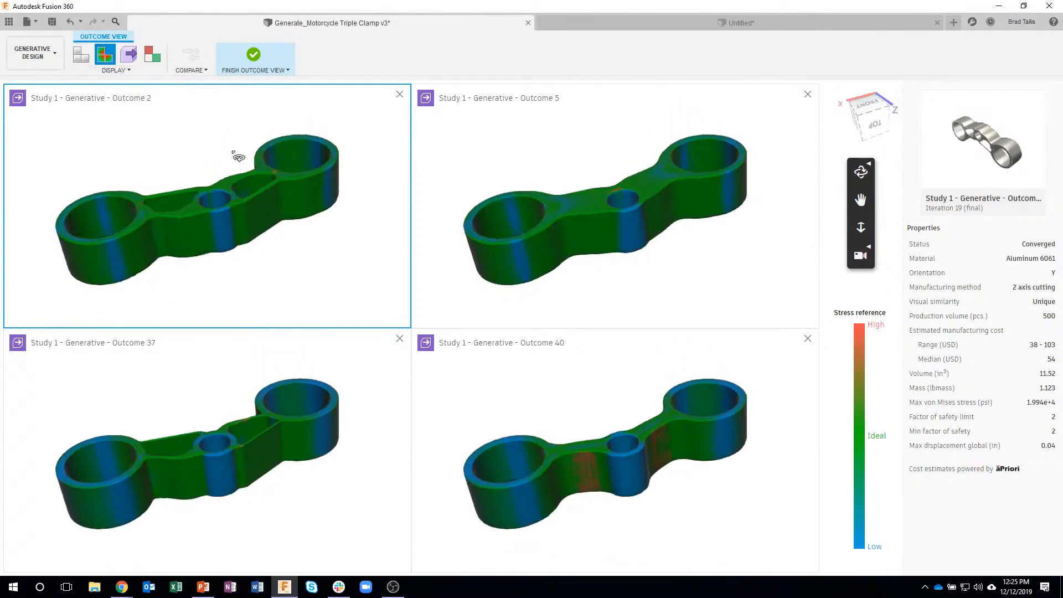
pyautogui.keyDown('shift'); pyautogui.moveTo(247, 180); pyautogui.dragTo(200, 168, button='middle'); pyautogui.keyUp('shift')
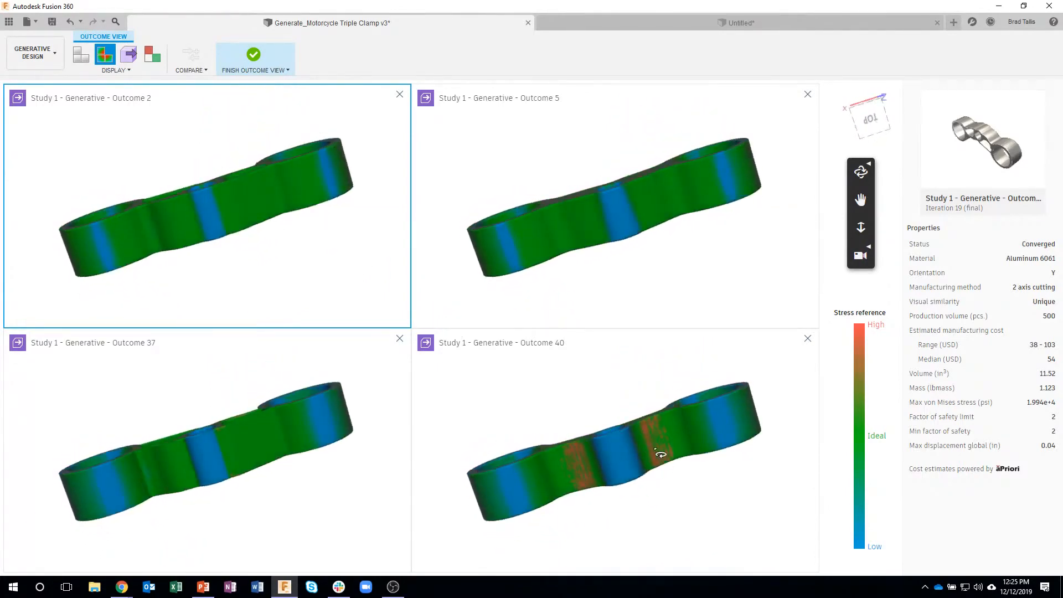
pyautogui.click(656, 450)
pyautogui.keyDown('shift'); pyautogui.moveTo(656, 450); pyautogui.dragTo(805, 343, button='middle'); pyautogui.keyUp('shift')
pyautogui.moveTo(859, 335)
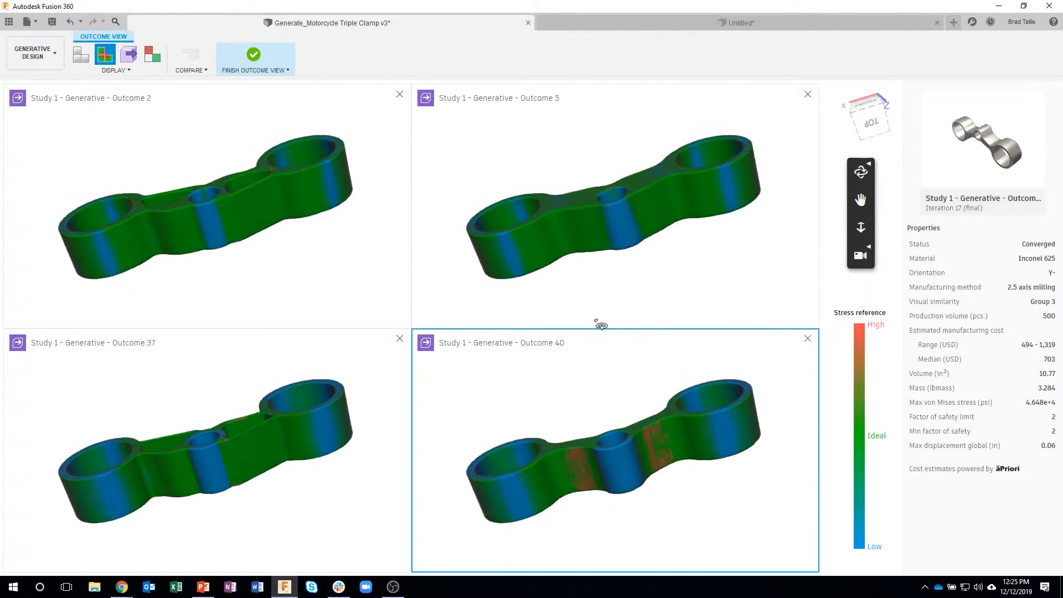
# - Inspect Outcomes 2, 5, 37 and 40 with the obstacle geometry shown and as plain models, and return to the chart
pyautogui.click(153, 57)
pyautogui.moveTo(260, 246); pyautogui.dragTo(330, 234)
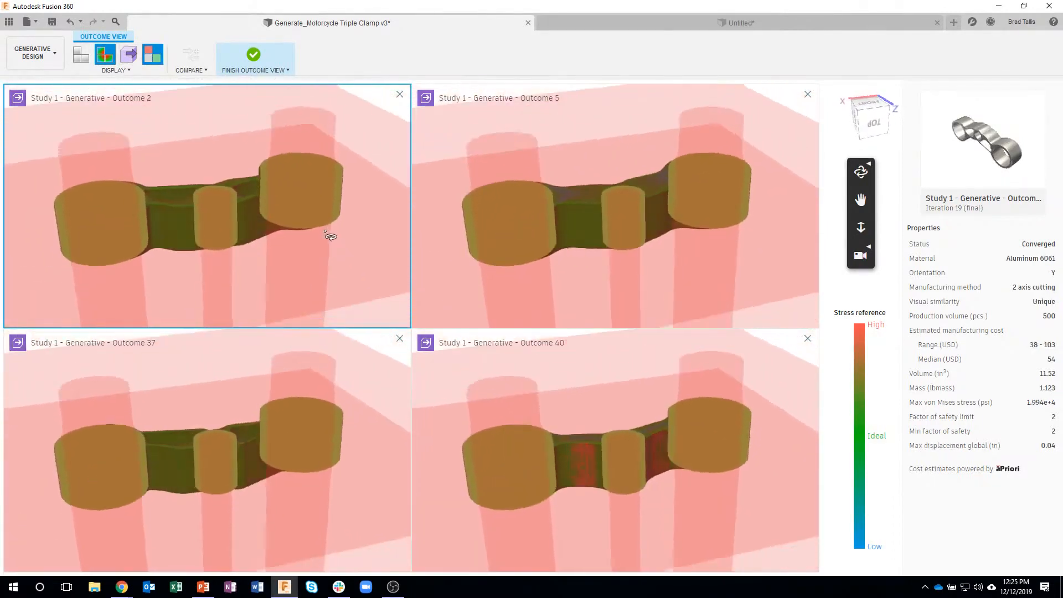
pyautogui.click(87, 54)
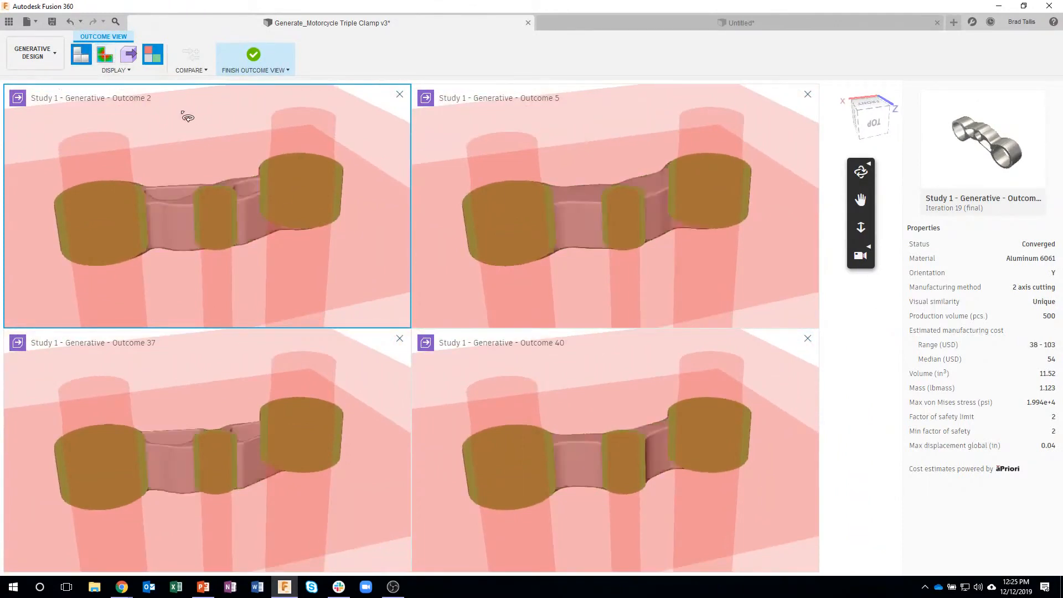
pyautogui.click(155, 59)
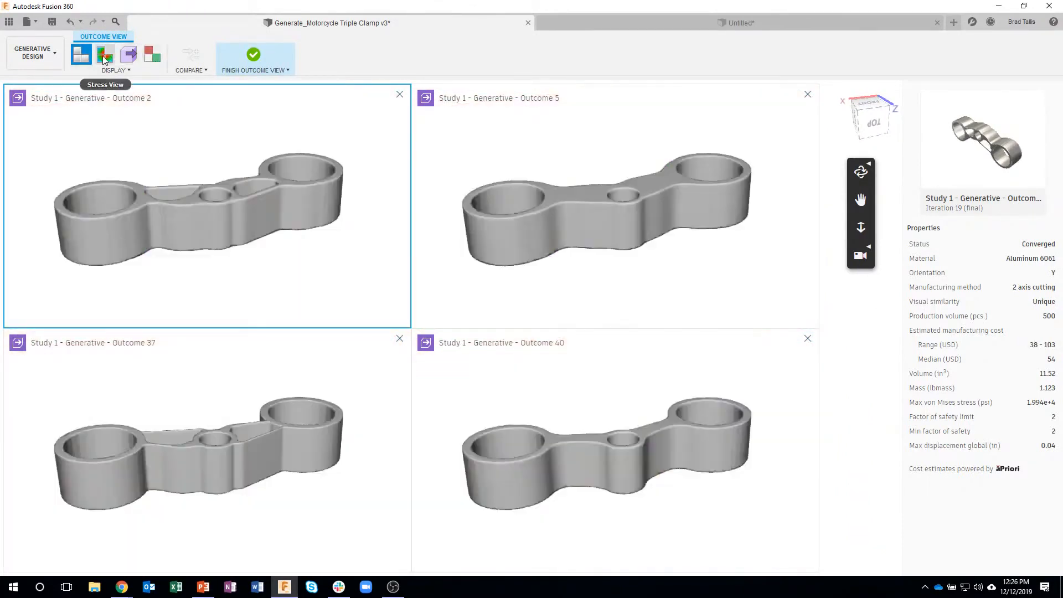
pyautogui.moveTo(212, 198); pyautogui.dragTo(197, 182)
pyautogui.click(252, 55)
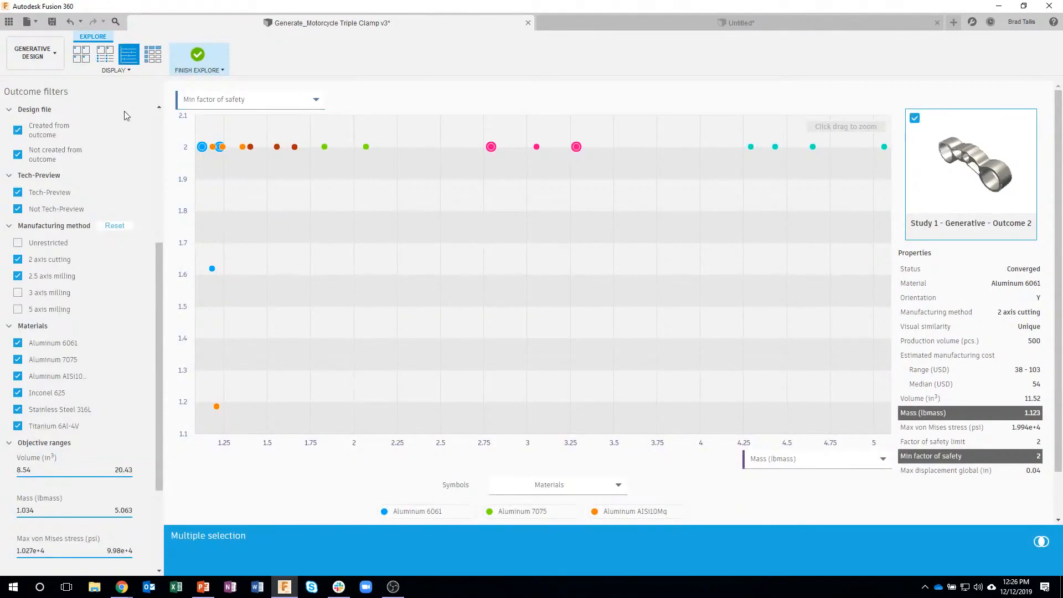
# - Display the outcomes as thumbnails and clear the multiple selection, including Outcome 24
pyautogui.click(83, 54)
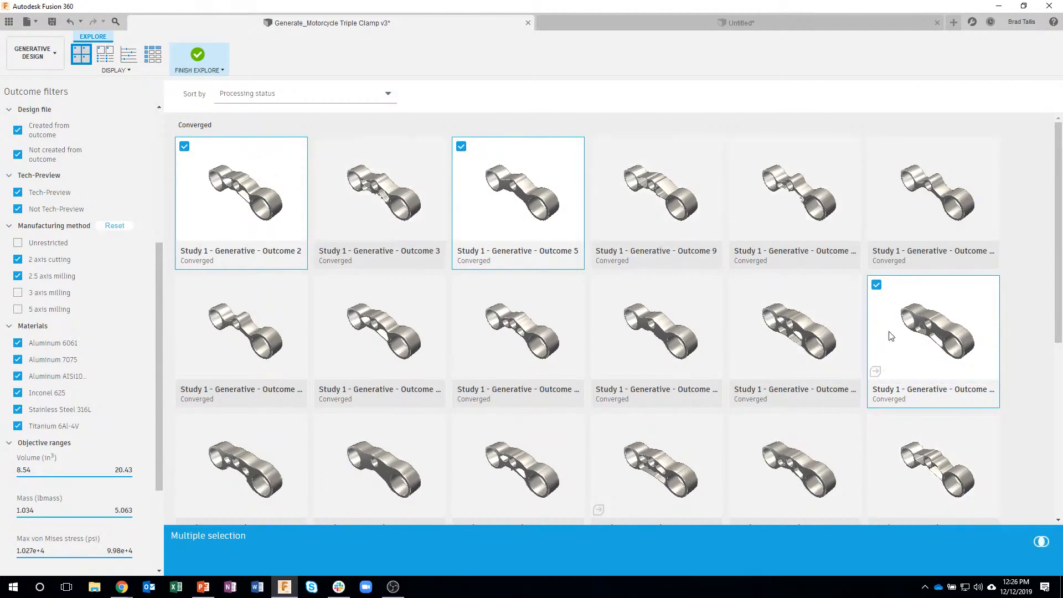
pyautogui.click(184, 146)
pyautogui.scroll(-3, 746, 374)
pyautogui.scroll(-3, 746, 374)
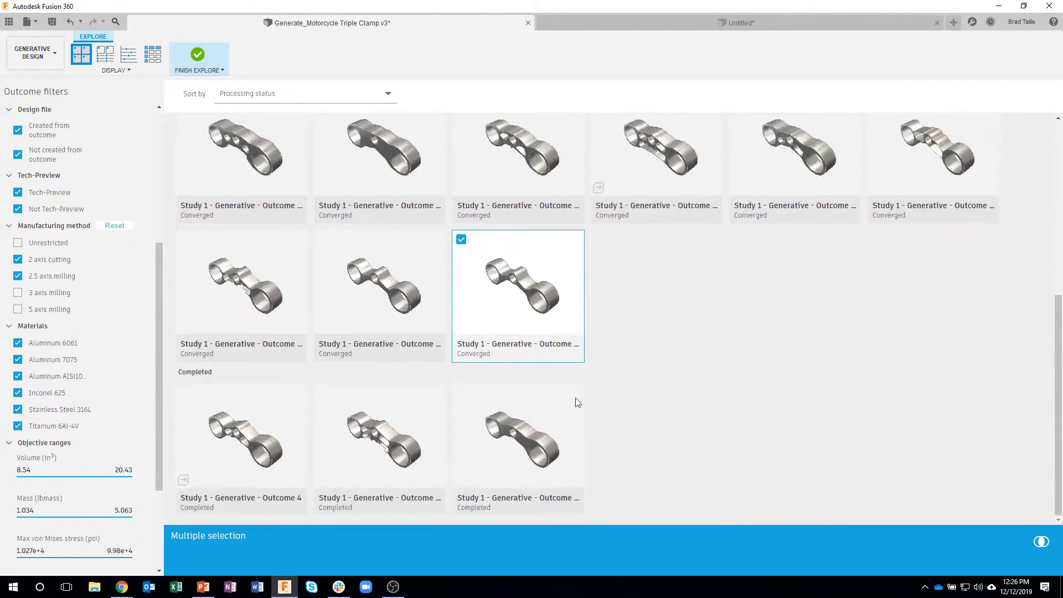
pyautogui.click(461, 241)
pyautogui.scroll(5, 788, 363)
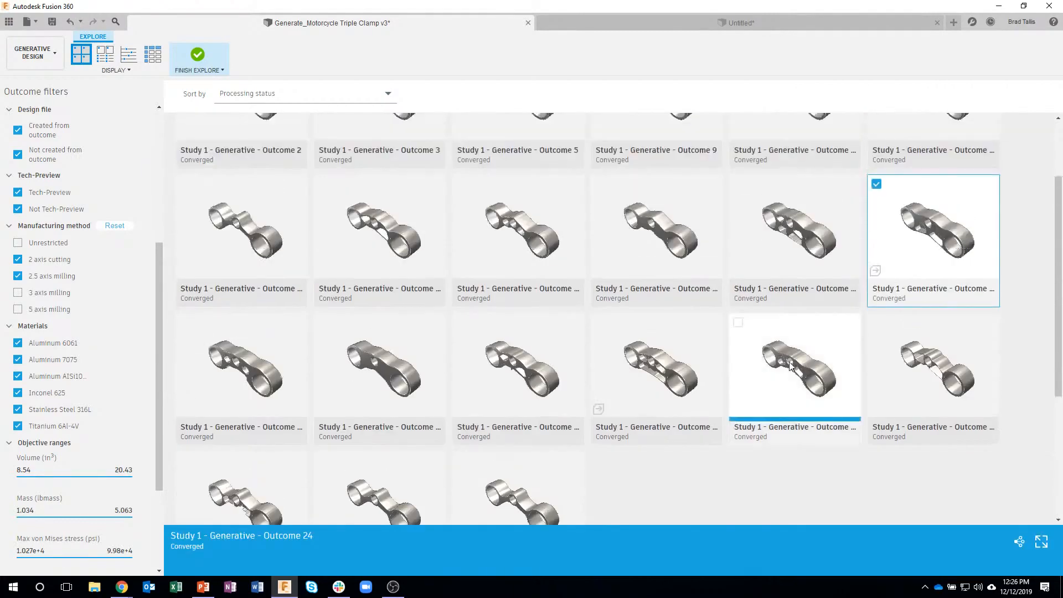
pyautogui.click(914, 324)
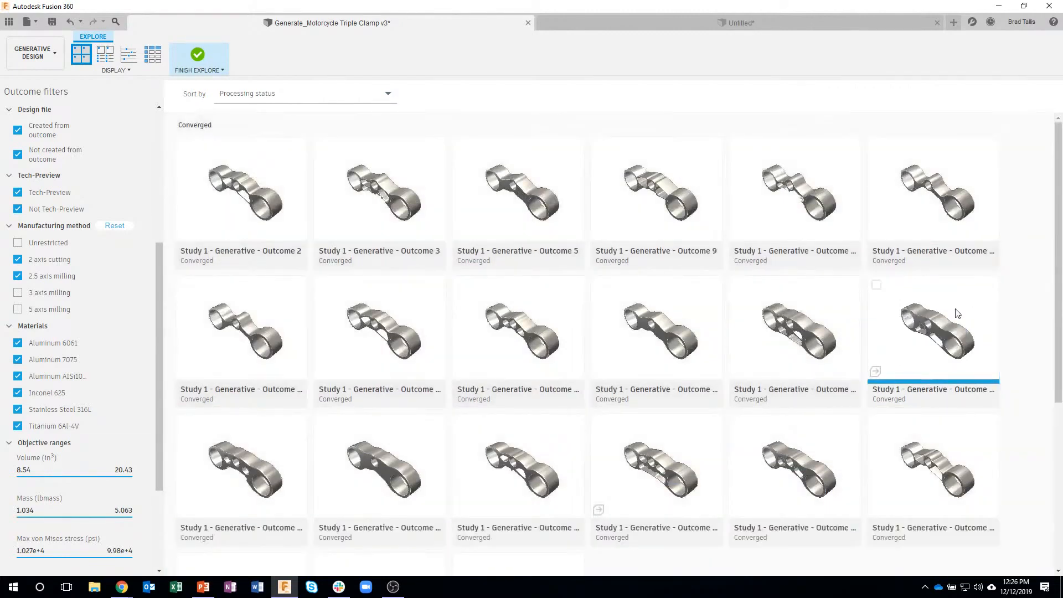
# - Reopen the Aluminum 7075 Outcome 24 and continue to its generated editable design
pyautogui.doubleClick(929, 329)
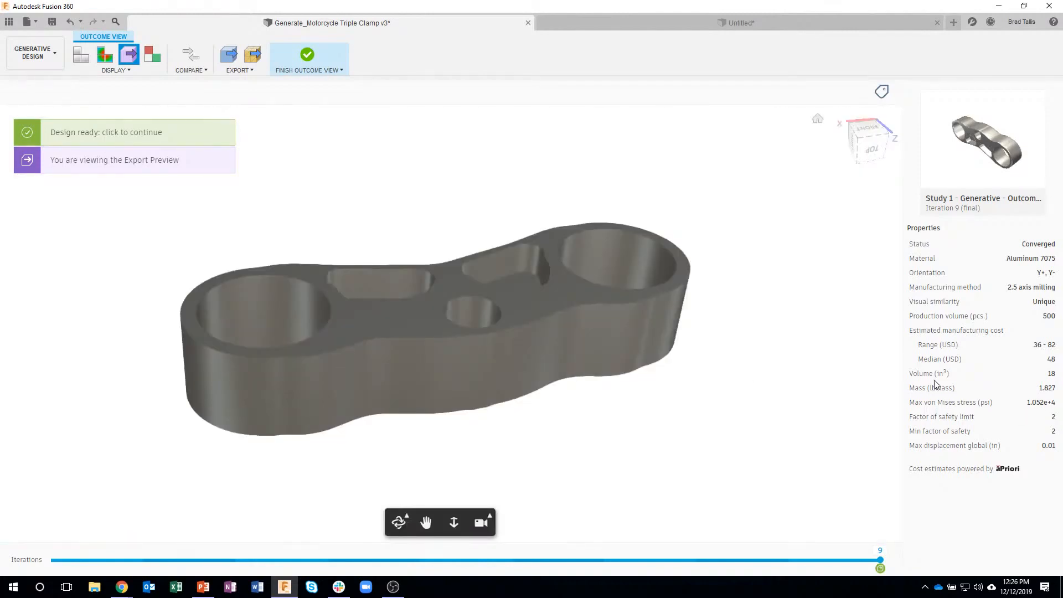
pyautogui.keyDown('shift'); pyautogui.moveTo(517, 289); pyautogui.dragTo(535, 315, button='middle'); pyautogui.keyUp('shift')
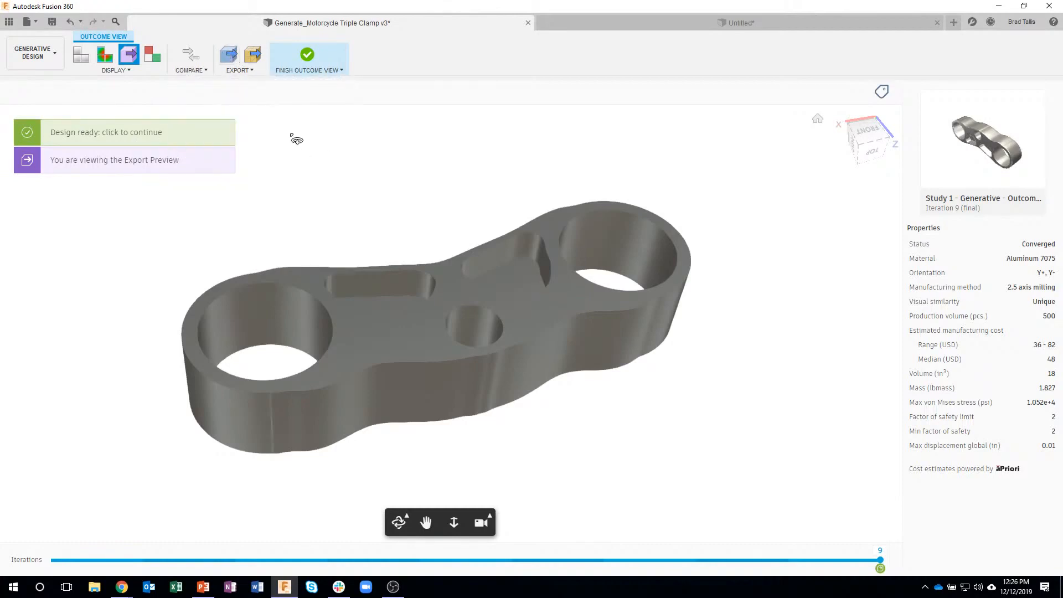
pyautogui.click(104, 138)
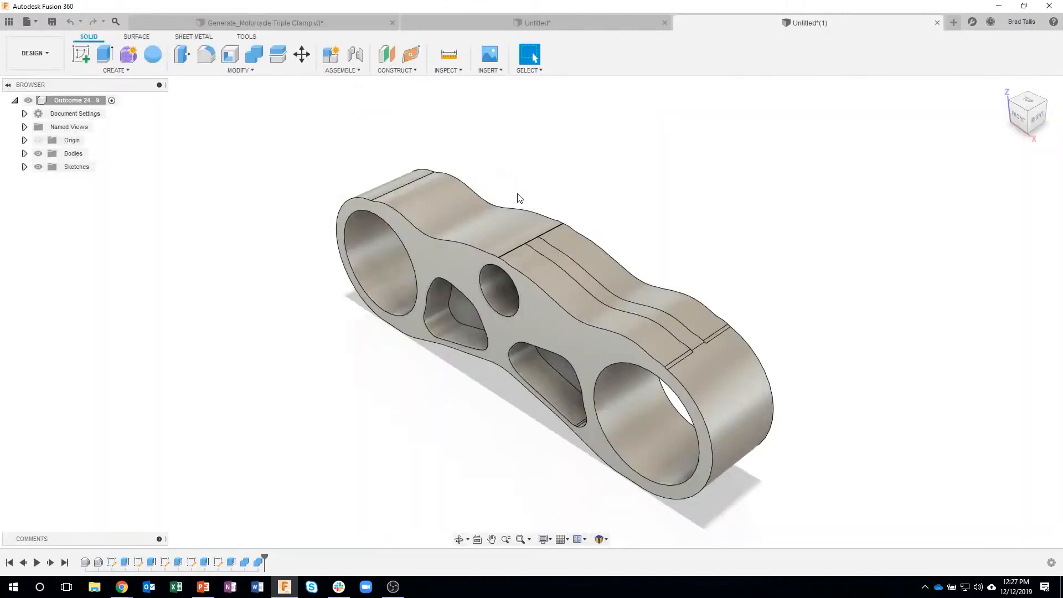
# - Inspect the clamp solid from several angles, and view its first timeline sketch with the outer profile, bores and pockets
pyautogui.keyDown('shift'); pyautogui.moveTo(638, 207); pyautogui.dragTo(617, 309, button='middle'); pyautogui.keyUp('shift')
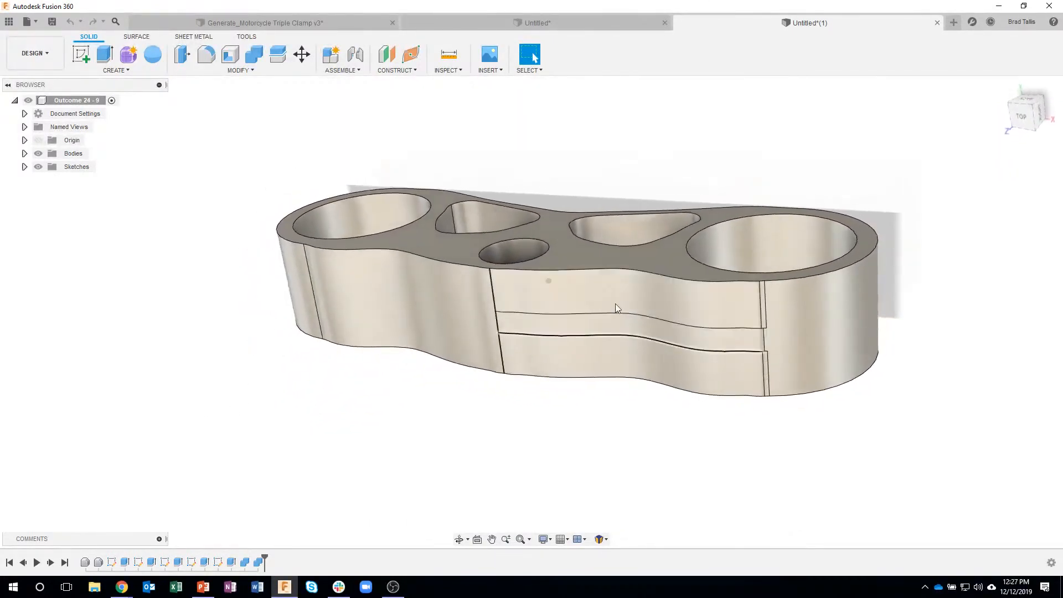
pyautogui.keyDown('shift'); pyautogui.moveTo(503, 437); pyautogui.dragTo(339, 417, button='middle'); pyautogui.keyUp('shift')
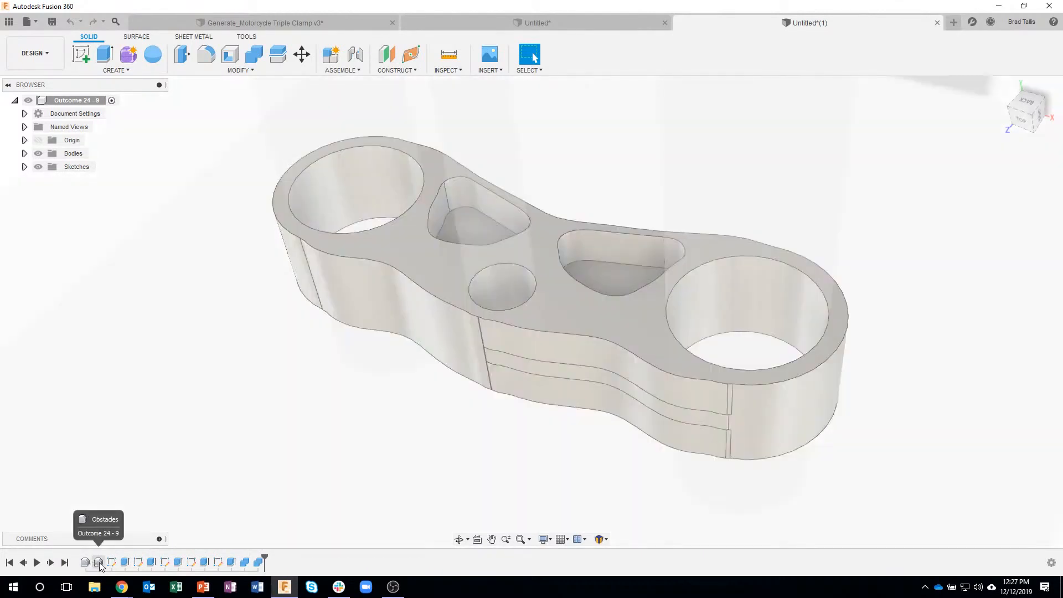
pyautogui.doubleClick(111, 562)
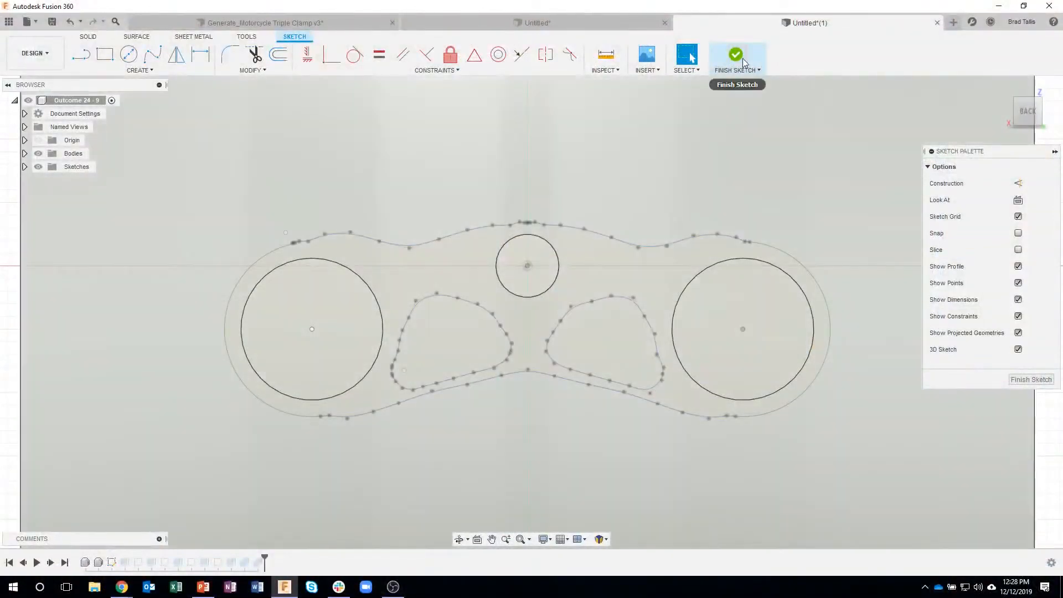
pyautogui.click(739, 57)
# - Delete the stepped wall faces and narrow sliver faces above and below the central band on the clamp's wavy side
pyautogui.moveTo(788, 152)
pyautogui.keyDown('shift'); pyautogui.mouseDown(button='middle')
pyautogui.moveTo(771, 150)
pyautogui.moveTo(413, 377)
pyautogui.moveTo(548, 403)
pyautogui.moveTo(610, 436)
pyautogui.moveTo(726, 394)
pyautogui.moveTo(709, 335)
pyautogui.moveTo(791, 441)
pyautogui.moveTo(787, 384)
pyautogui.moveTo(798, 361)
pyautogui.moveTo(795, 396)
pyautogui.moveTo(731, 296)
pyautogui.mouseUp(button='middle'); pyautogui.keyUp('shift')
pyautogui.rightClick(731, 295)
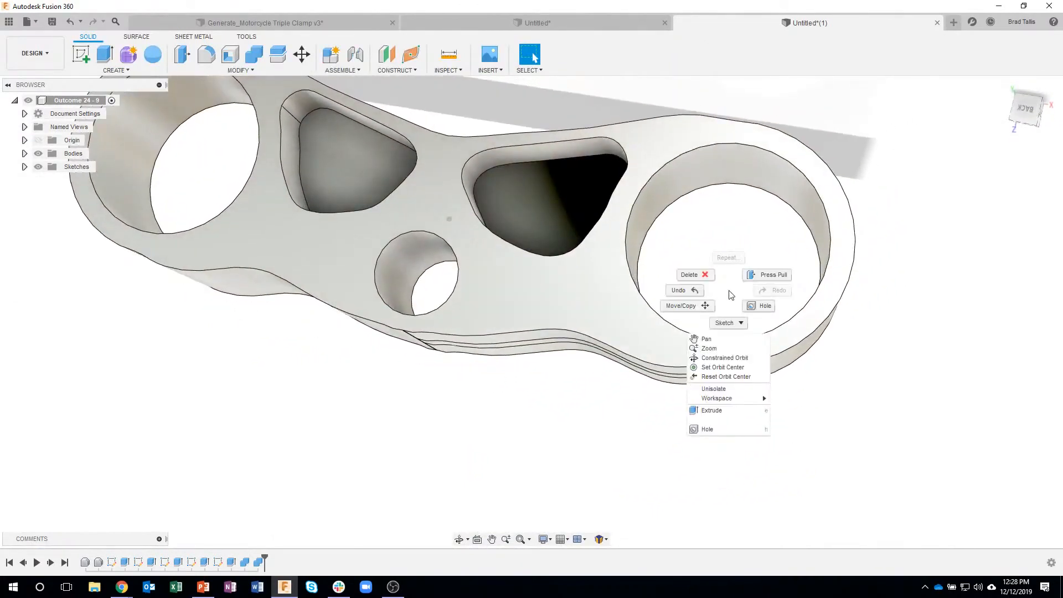
pyautogui.click(693, 273)
pyautogui.moveTo(705, 342); pyautogui.dragTo(772, 438)
pyautogui.keyDown('shift'); pyautogui.moveTo(771, 444); pyautogui.dragTo(736, 410, button='middle'); pyautogui.keyUp('shift')
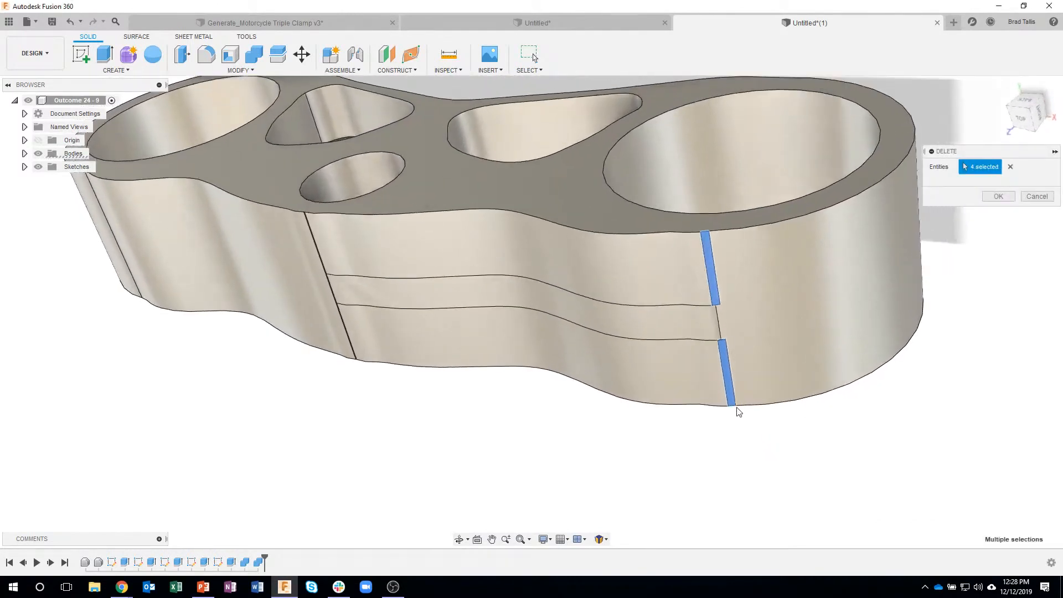
pyautogui.click(682, 371)
pyautogui.click(673, 275)
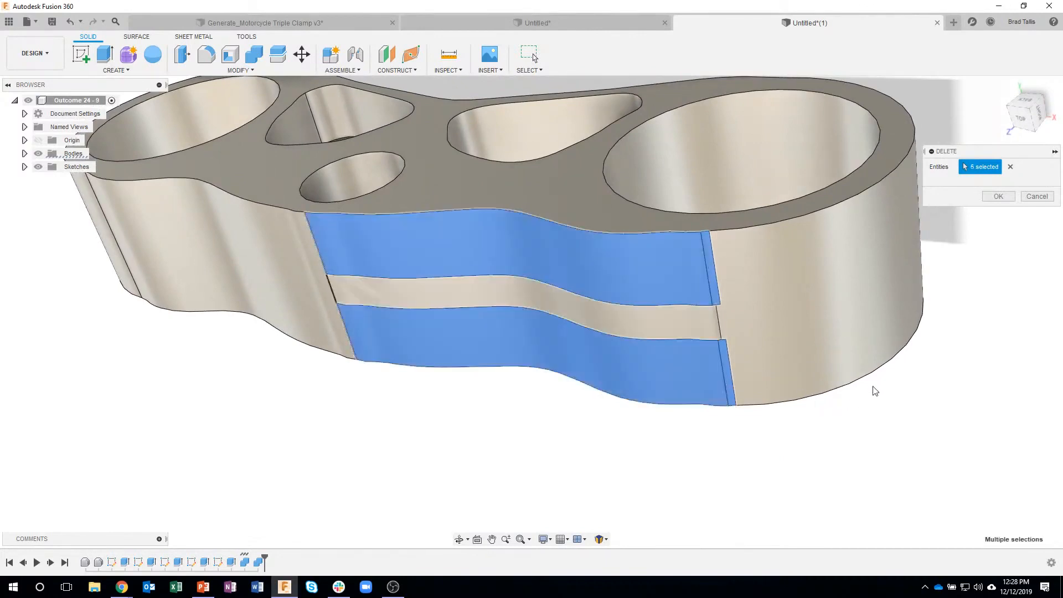
pyautogui.click(897, 381)
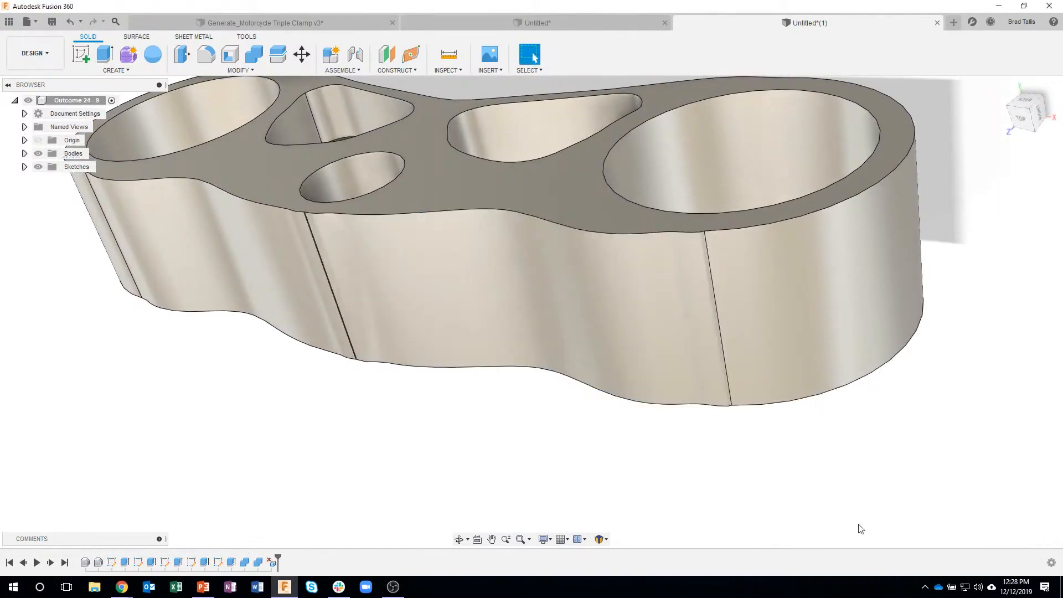
# - Delete the narrow sliver face at the middle of the wavy side wall beside the central bore, and check the result
pyautogui.keyDown('shift'); pyautogui.moveTo(890, 527); pyautogui.dragTo(433, 250, button='middle'); pyautogui.keyUp('shift')
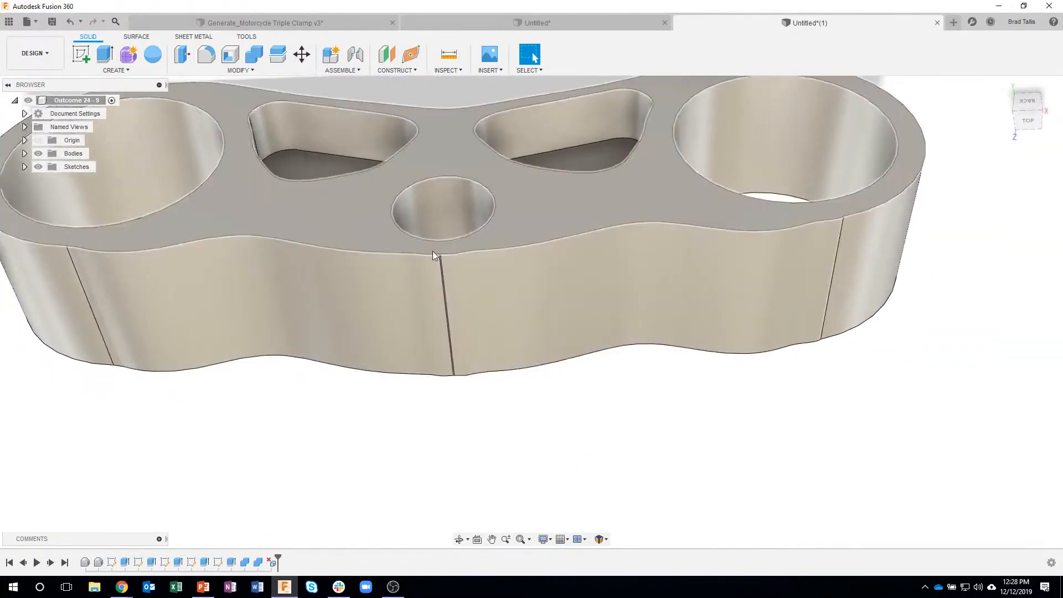
pyautogui.scroll(10, 433, 251)
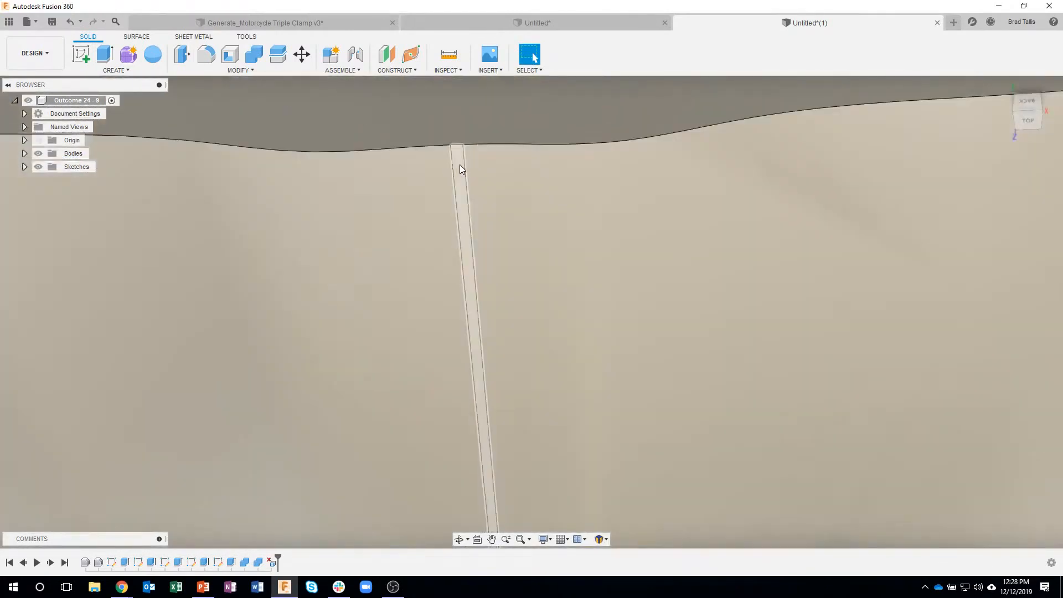
pyautogui.click(460, 165)
pyautogui.press('Delete')
pyautogui.scroll(-3, 515, 283)
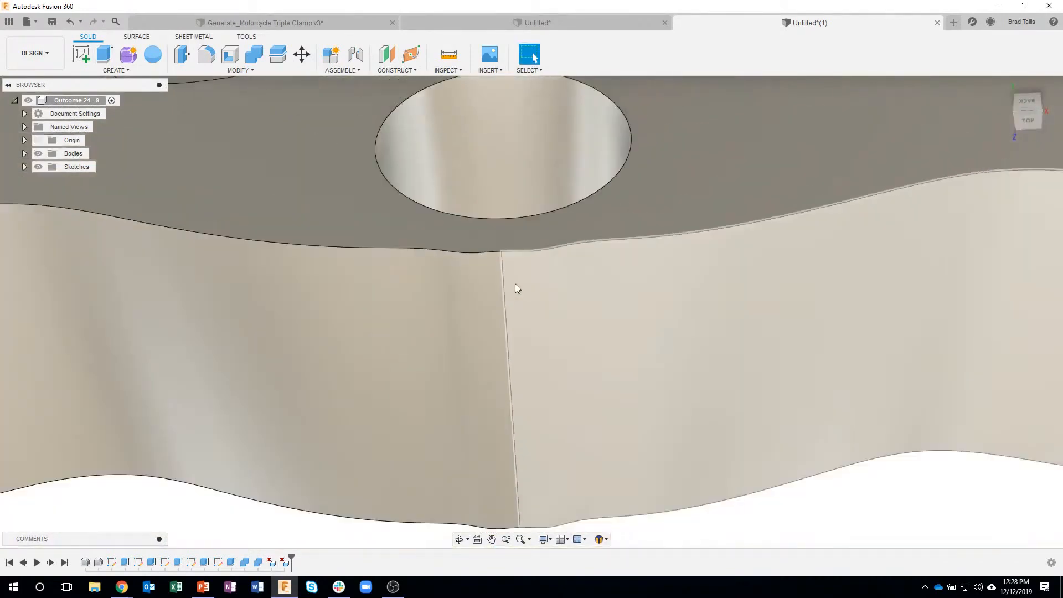
pyautogui.scroll(-6, 515, 285)
pyautogui.keyDown('shift'); pyautogui.moveTo(622, 433); pyautogui.dragTo(815, 424, button='middle'); pyautogui.keyUp('shift')
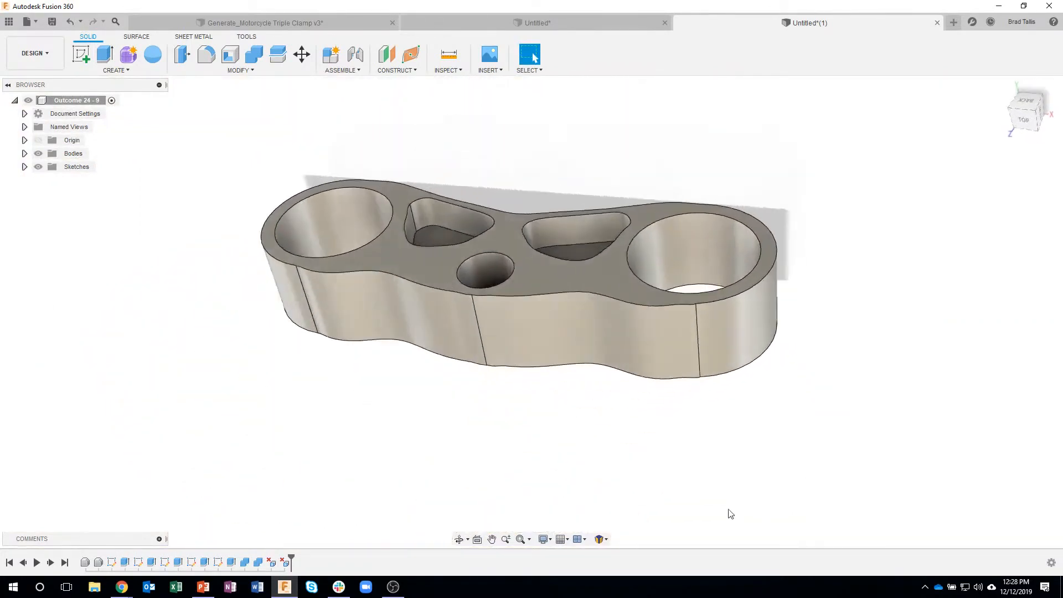
pyautogui.keyDown('shift'); pyautogui.moveTo(720, 468); pyautogui.dragTo(581, 465, button='middle'); pyautogui.keyUp('shift')
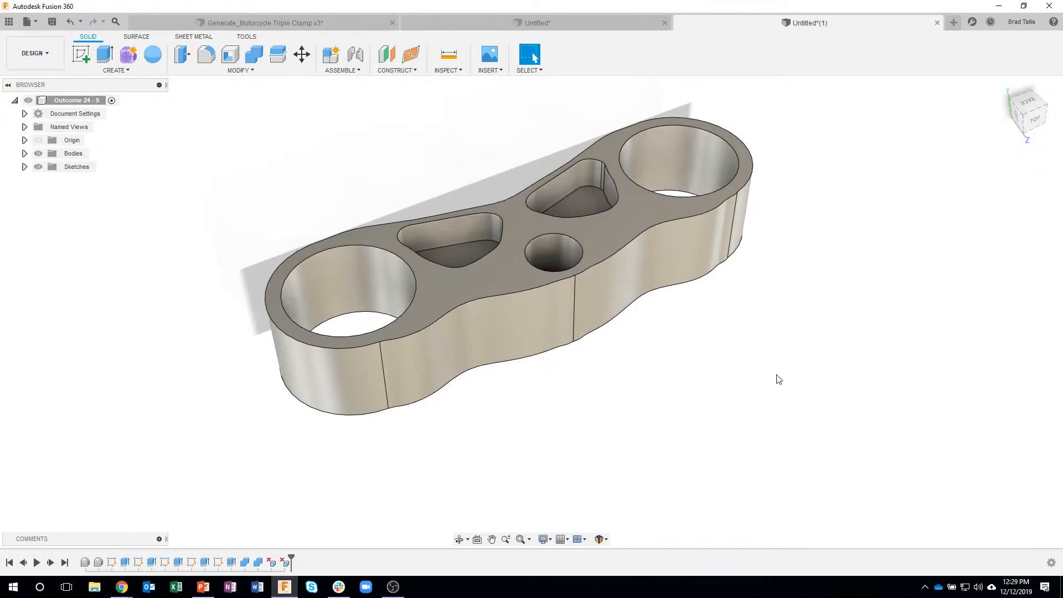
pyautogui.keyDown('shift'); pyautogui.moveTo(795, 378); pyautogui.dragTo(752, 444, button='middle'); pyautogui.keyUp('shift')
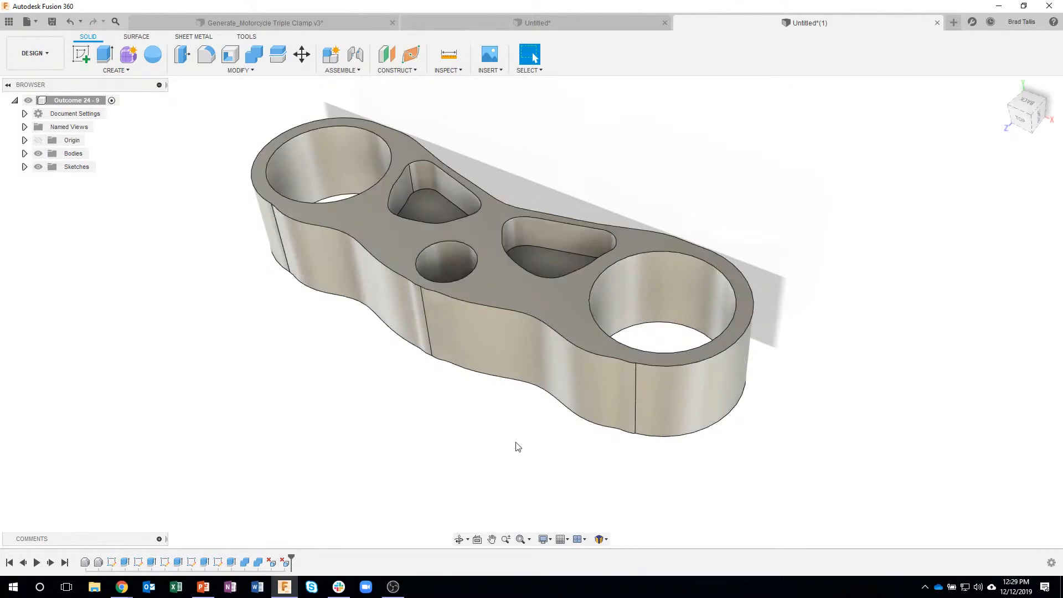
# - Sketch two circles on the clamp's flat face, each overlapping one dip of the wavy outer edge, and finish the sketch
pyautogui.keyDown('shift'); pyautogui.moveTo(517, 447); pyautogui.dragTo(533, 251, button='middle'); pyautogui.keyUp('shift')
pyautogui.click(533, 251)
pyautogui.rightClick(533, 255)
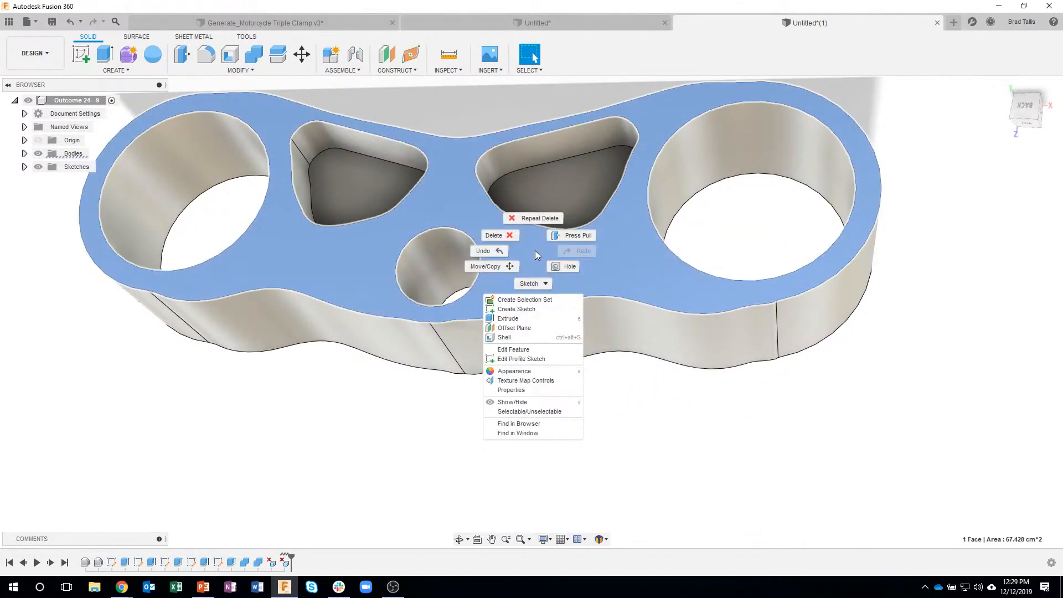
pyautogui.click(518, 309)
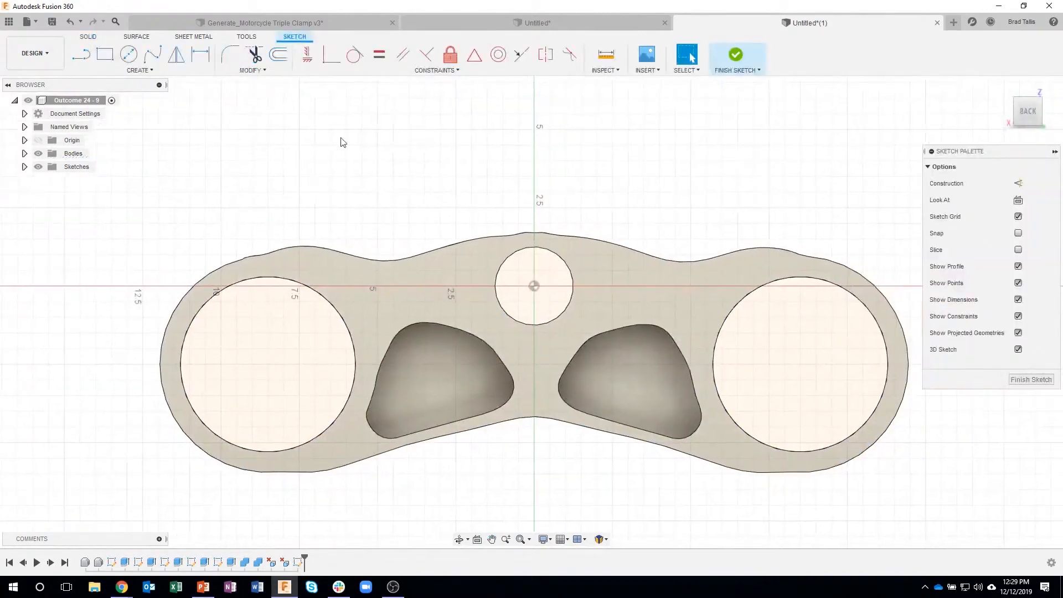
pyautogui.click(139, 56)
pyautogui.click(405, 223)
pyautogui.click(434, 284)
pyautogui.click(659, 217)
pyautogui.click(679, 142)
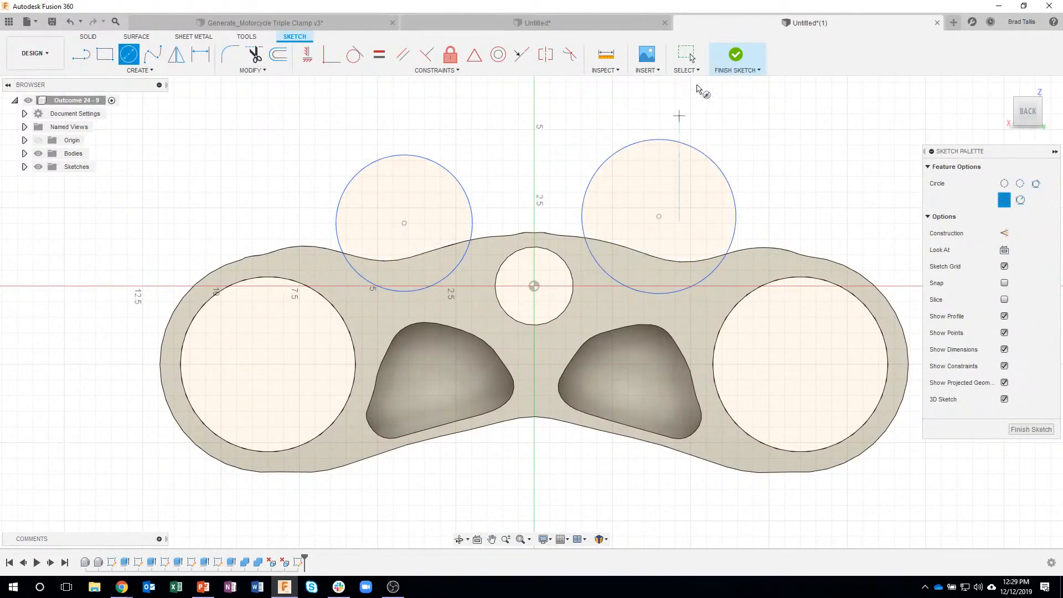
pyautogui.click(735, 56)
# - Try to extrude the two circle profiles into the clamp body, and undo the circle sketch
pyautogui.click(550, 290)
pyautogui.click(537, 320)
pyautogui.click(322, 239)
pyautogui.click(306, 262)
pyautogui.rightClick(306, 262)
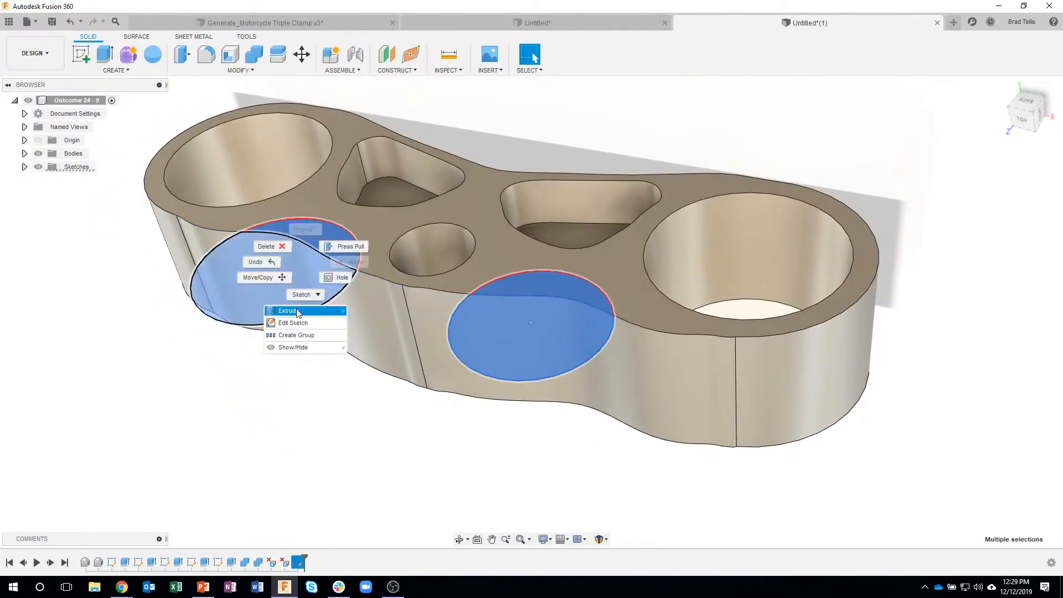
pyautogui.click(297, 312)
pyautogui.moveTo(255, 287); pyautogui.dragTo(267, 309)
pyautogui.keyDown('shift'); pyautogui.moveTo(658, 417); pyautogui.dragTo(1027, 337, button='middle'); pyautogui.keyUp('shift')
pyautogui.click(1036, 319)
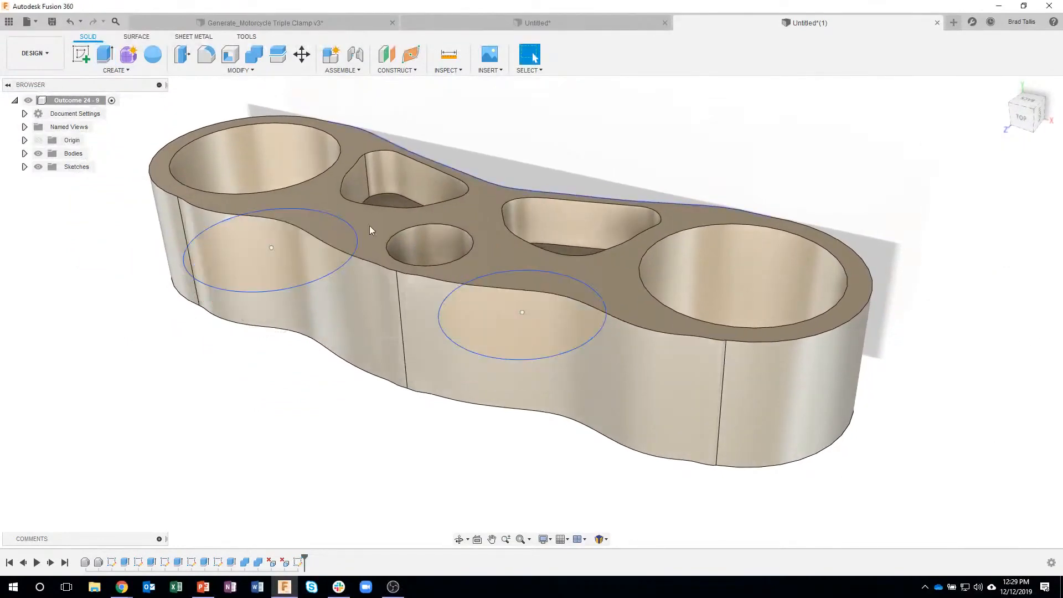
pyautogui.click(69, 23)
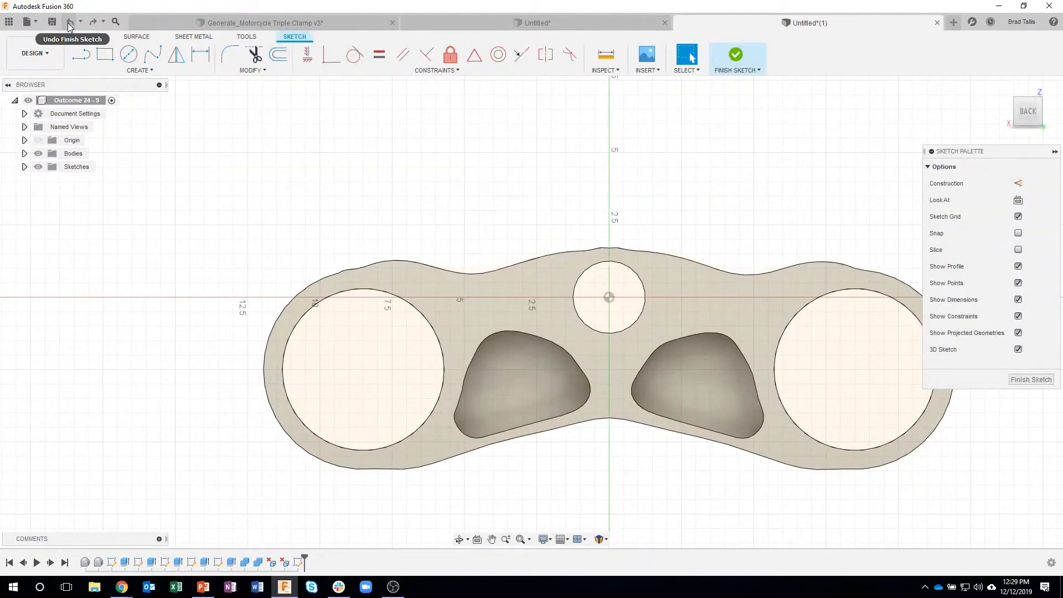
pyautogui.click(69, 23)
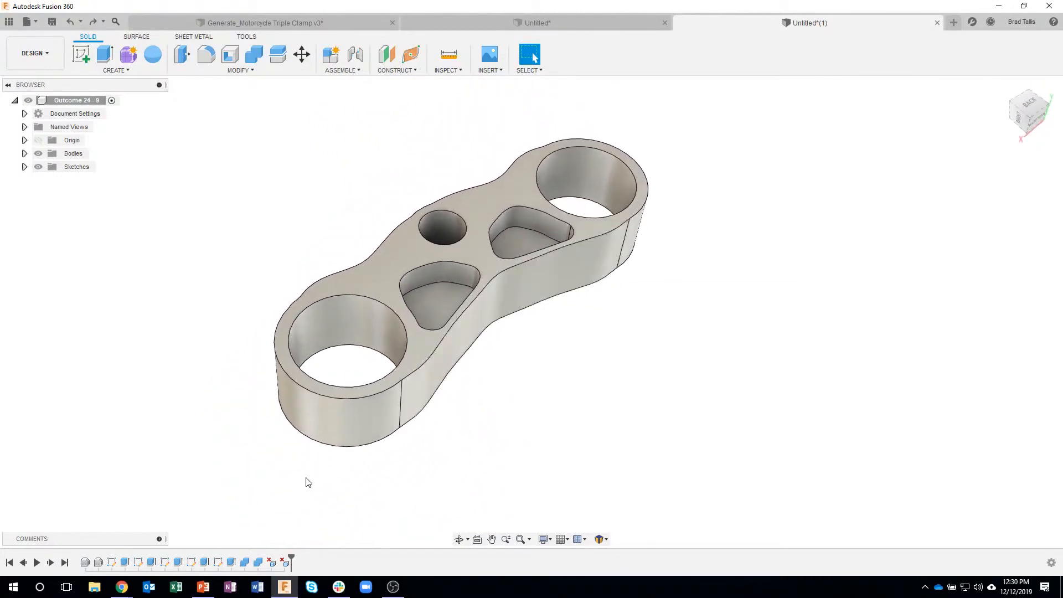
# - Start a sketch on the clamp's flat face and trace its wavy outer edge with a fit-point spline past the central bore
pyautogui.click(401, 255)
pyautogui.rightClick(401, 255)
pyautogui.click(401, 313)
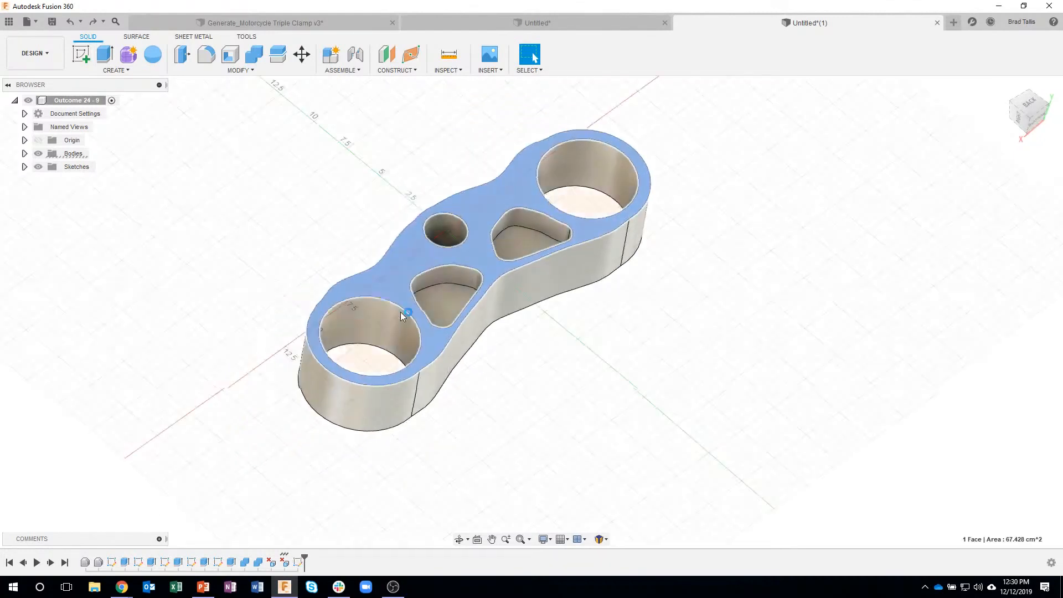
pyautogui.scroll(3, 494, 165)
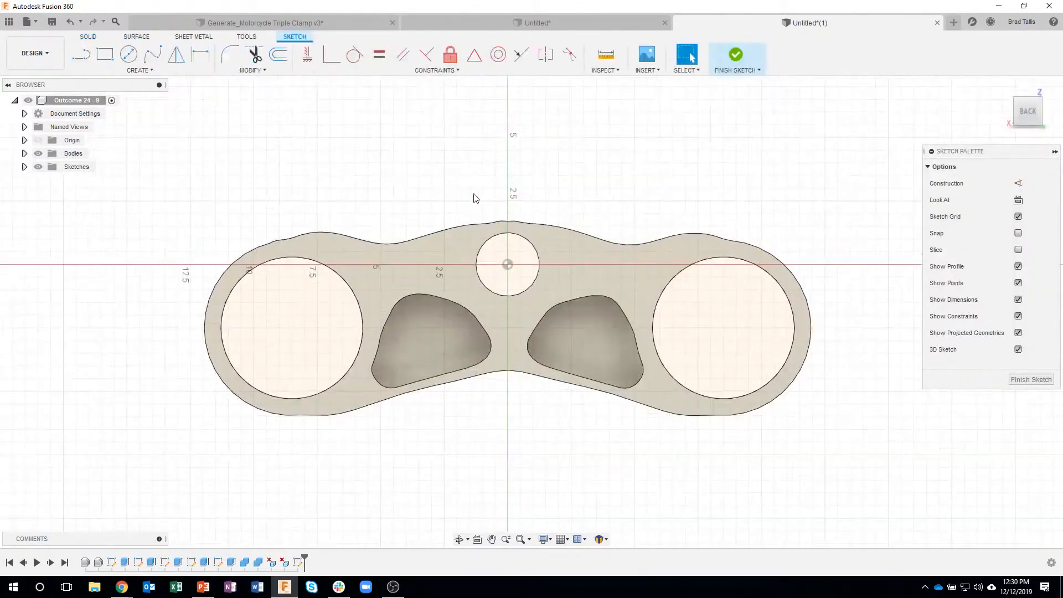
pyautogui.click(152, 53)
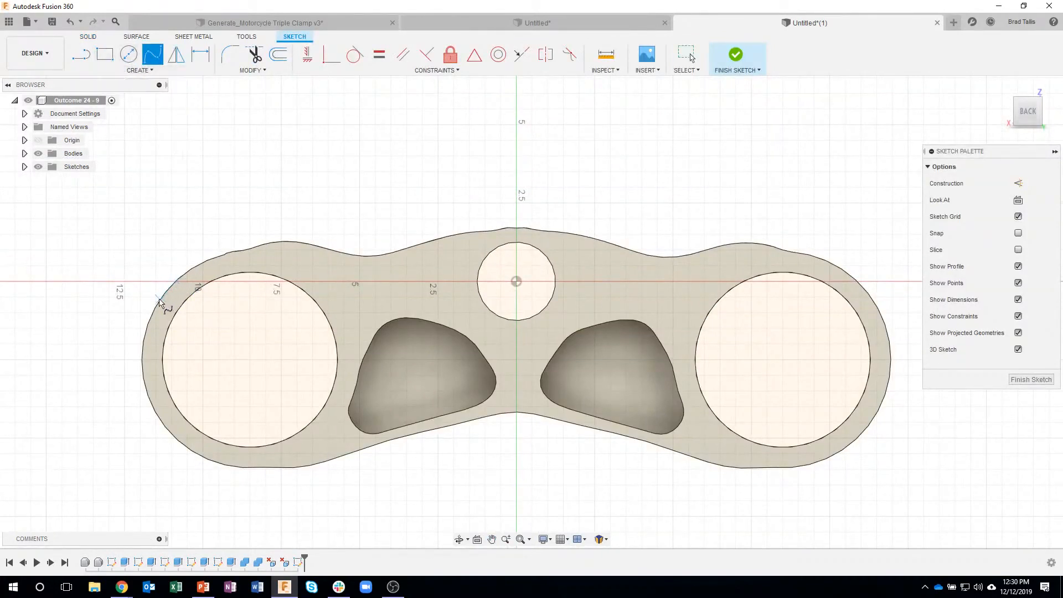
pyautogui.click(233, 251)
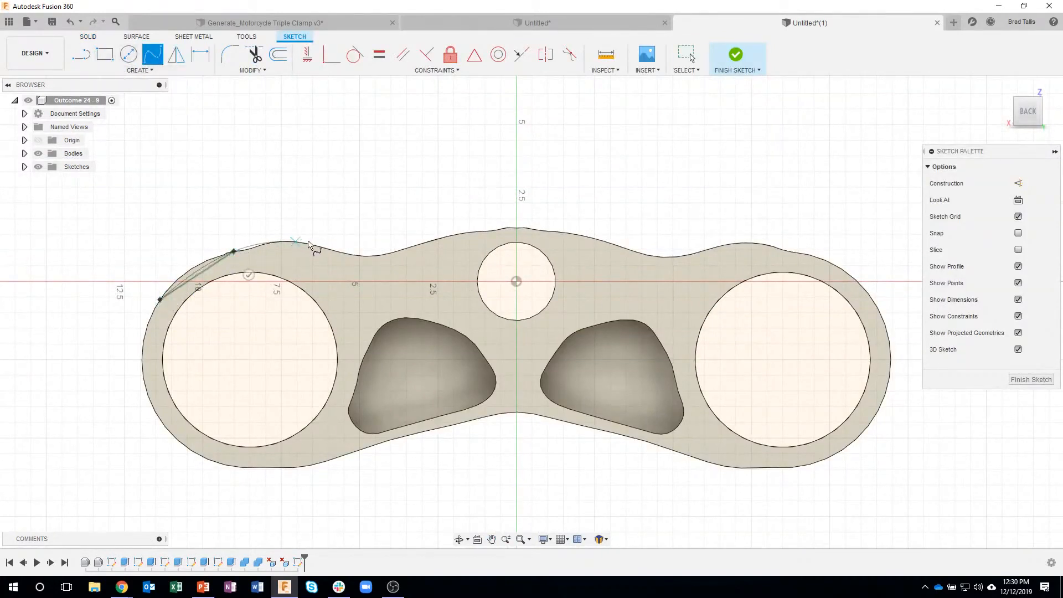
pyautogui.click(311, 244)
pyautogui.click(364, 255)
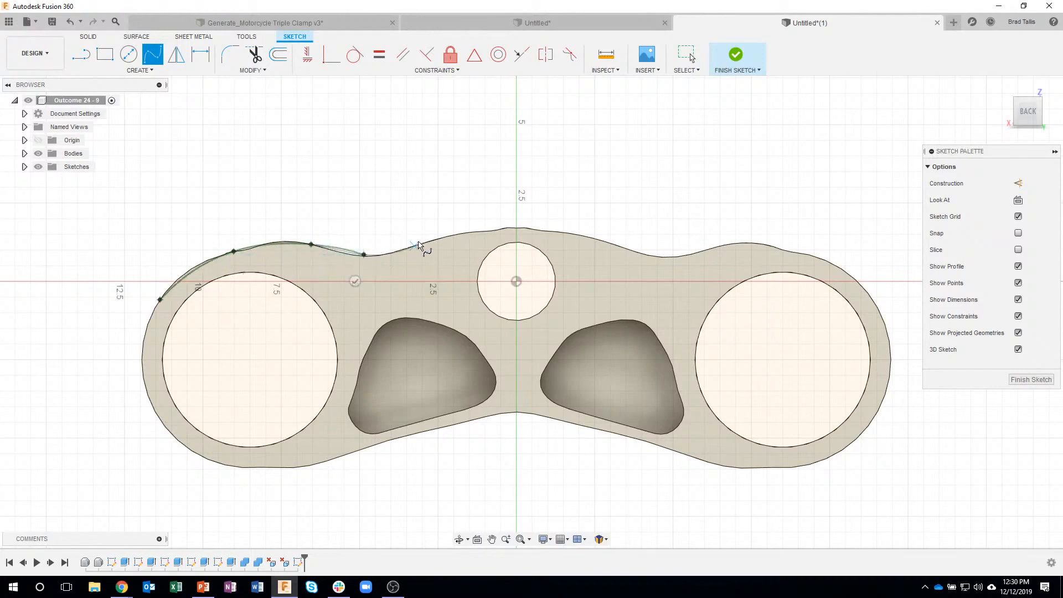
pyautogui.click(432, 242)
pyautogui.click(599, 240)
pyautogui.click(655, 255)
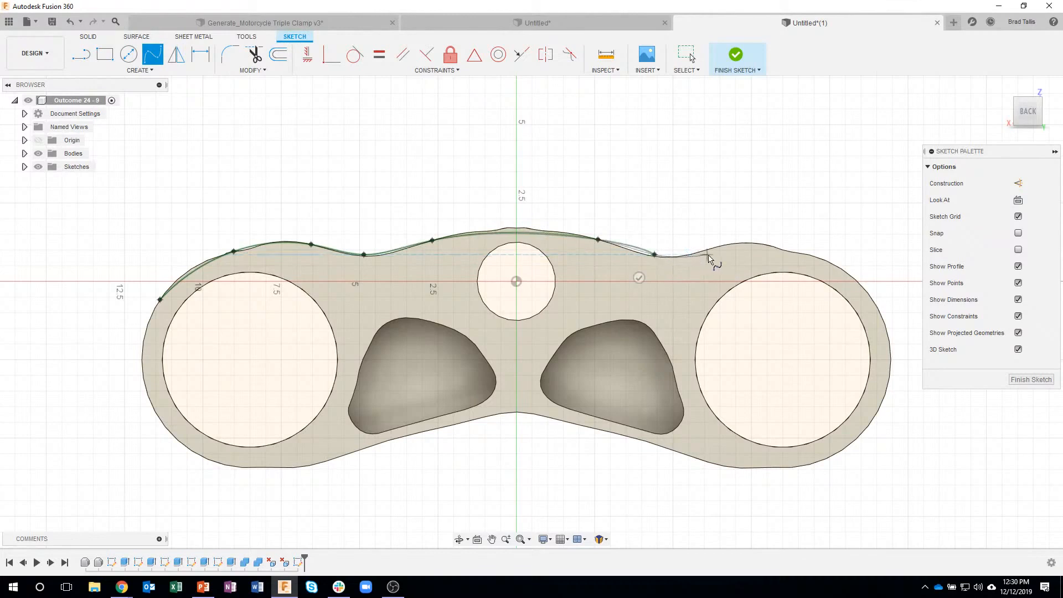
pyautogui.hotkey('ctrl', 'z')
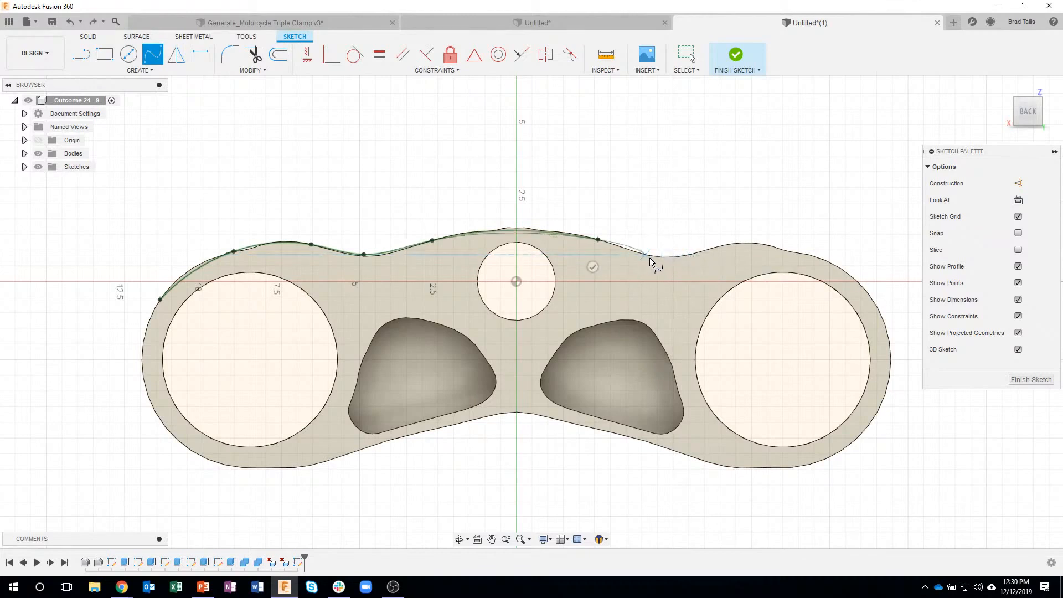
pyautogui.click(646, 255)
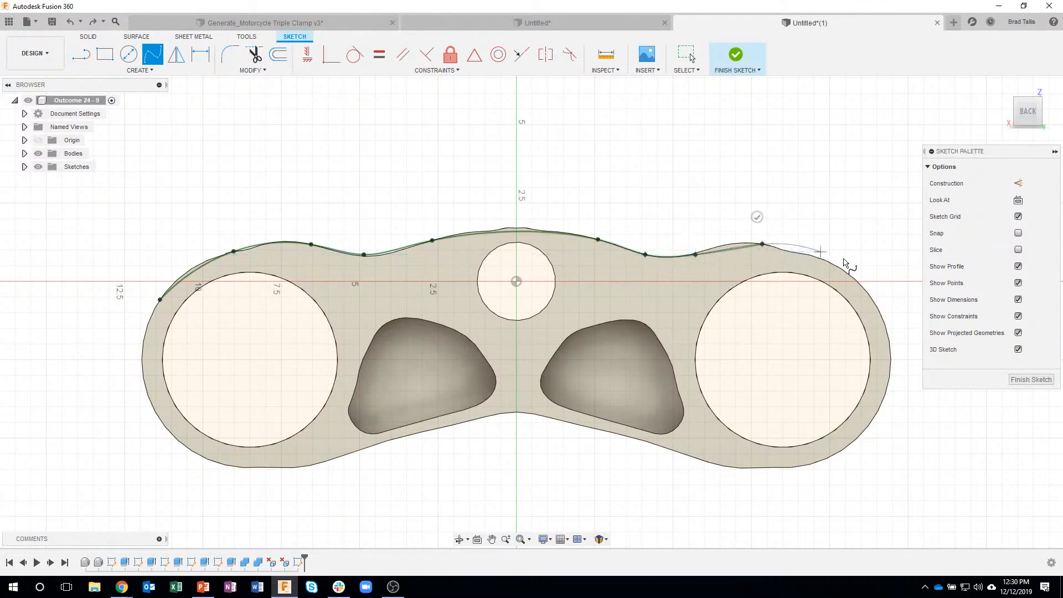
# - Continue the spline around the other large bore's end and along the concave edge, and close it at its start point
pyautogui.click(861, 285)
pyautogui.click(883, 402)
pyautogui.click(774, 469)
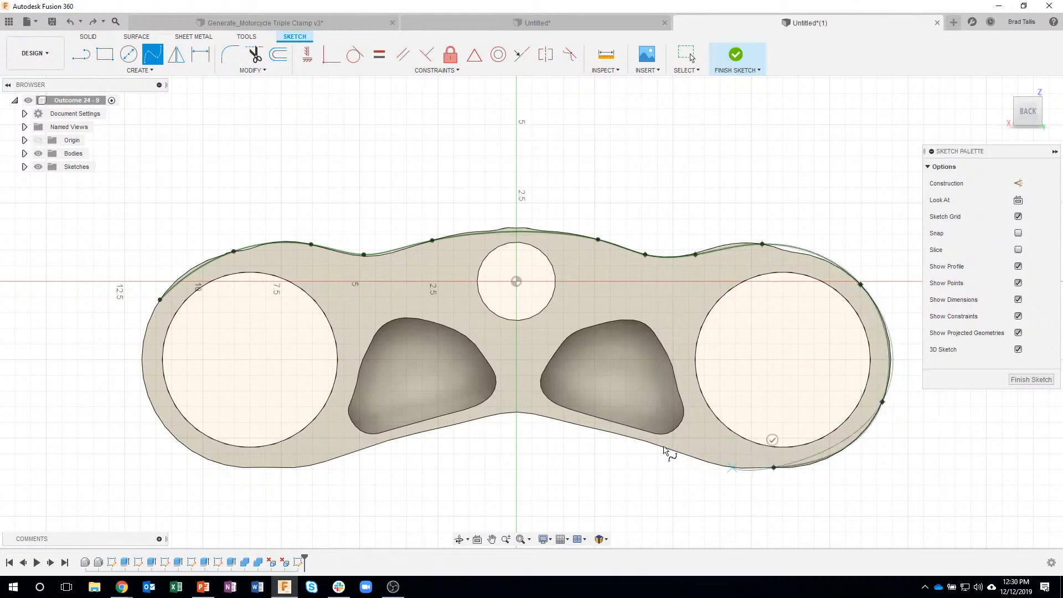
pyautogui.click(632, 438)
pyautogui.click(517, 413)
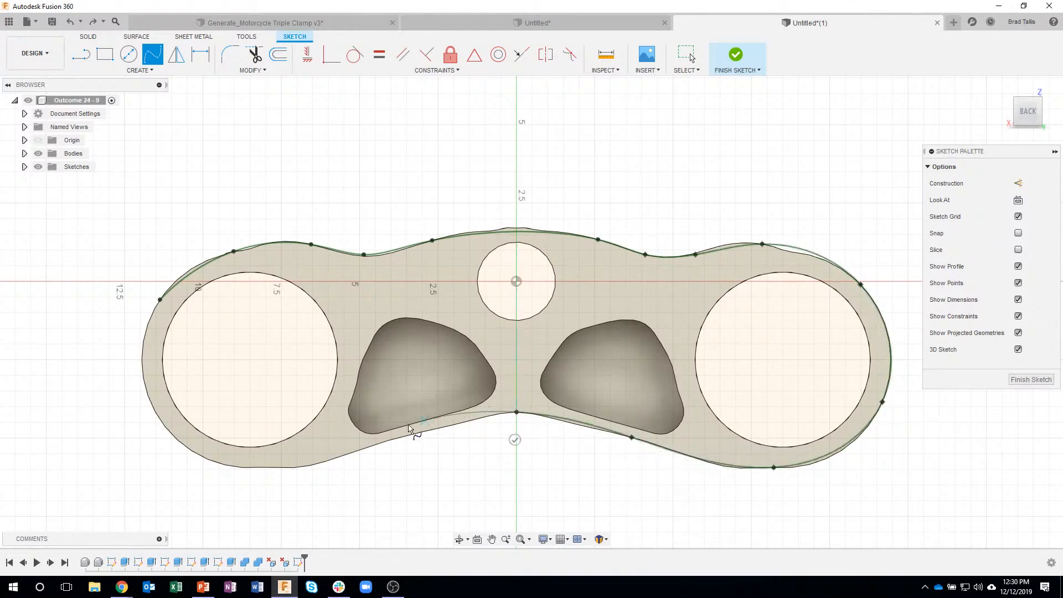
pyautogui.click(387, 441)
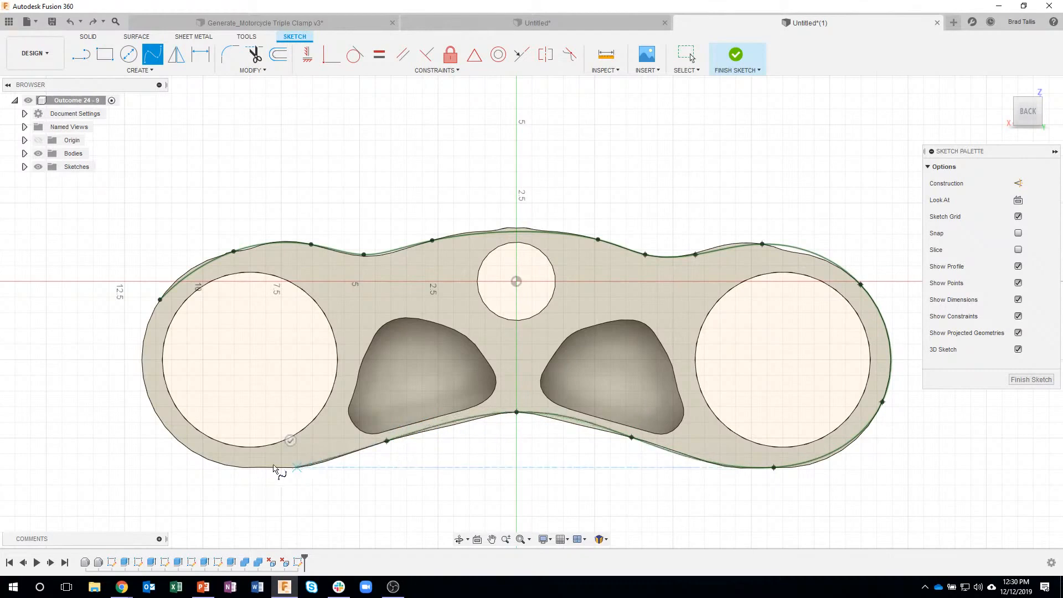
pyautogui.click(196, 453)
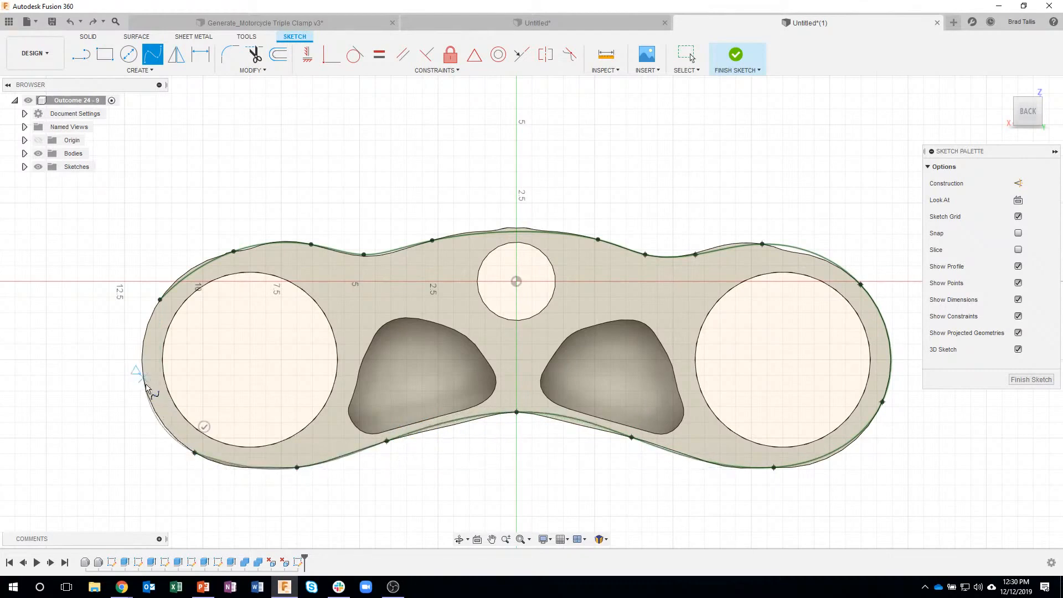
pyautogui.click(159, 300)
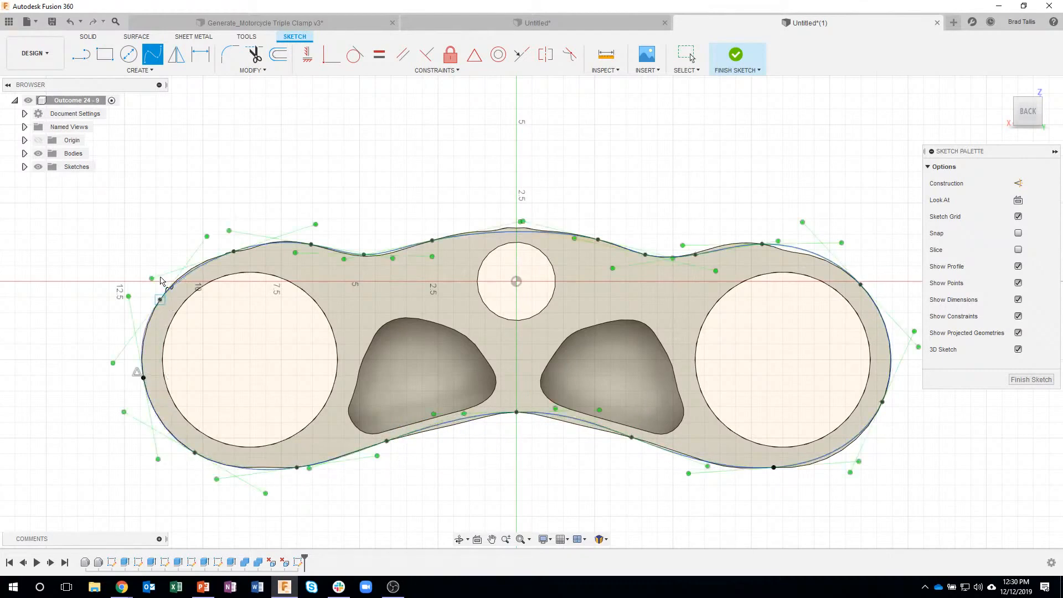
# - Project the two large bores, the central bore and both triangular pockets into the sketch
pyautogui.press('p')
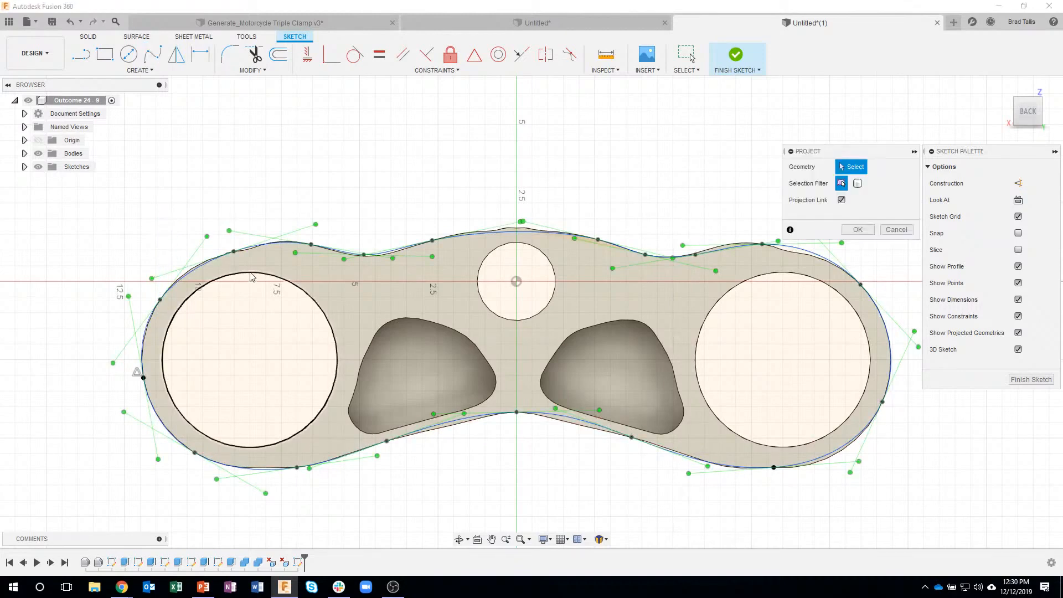
pyautogui.click(548, 255)
pyautogui.click(549, 258)
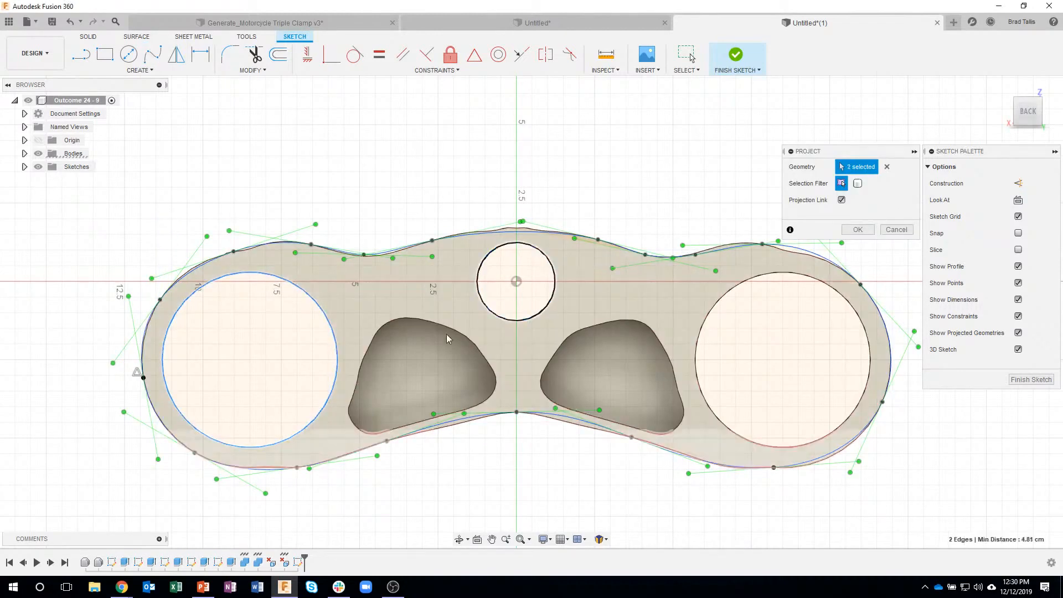
pyautogui.click(440, 347)
pyautogui.click(595, 347)
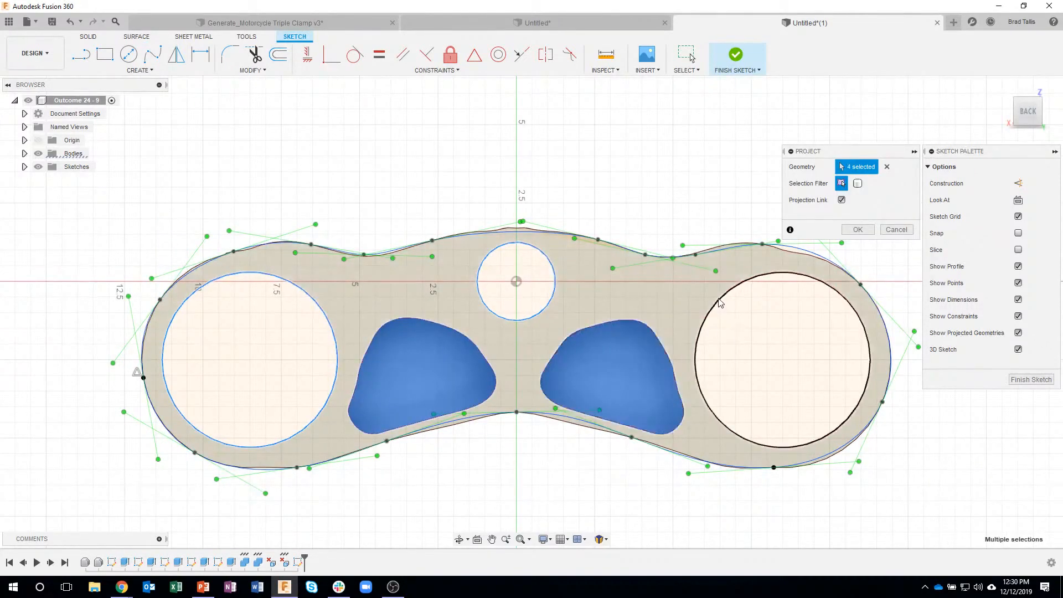
pyautogui.click(857, 230)
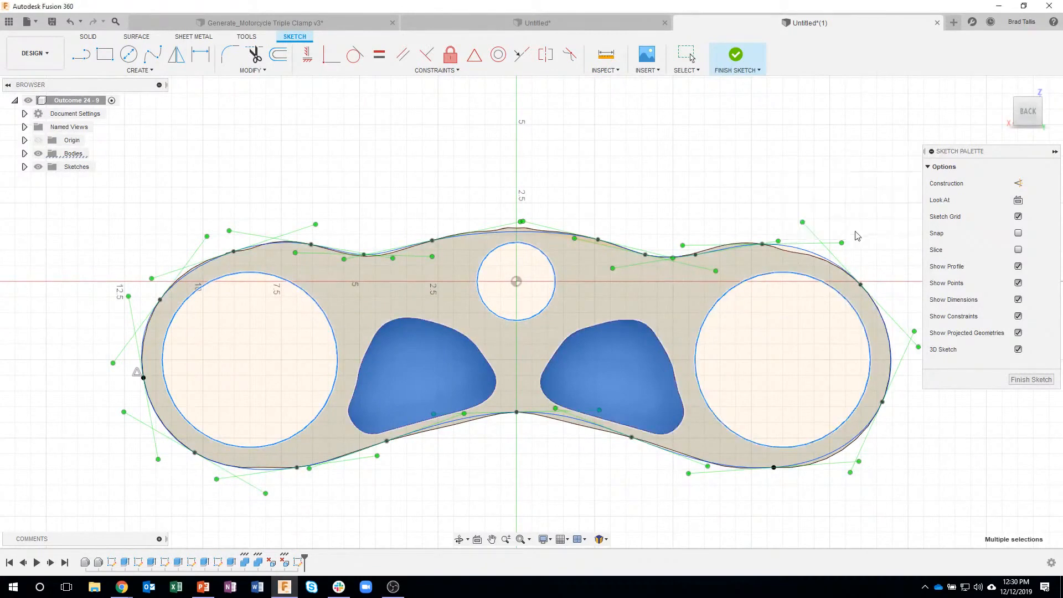
pyautogui.click(784, 253)
pyautogui.press('Delete')
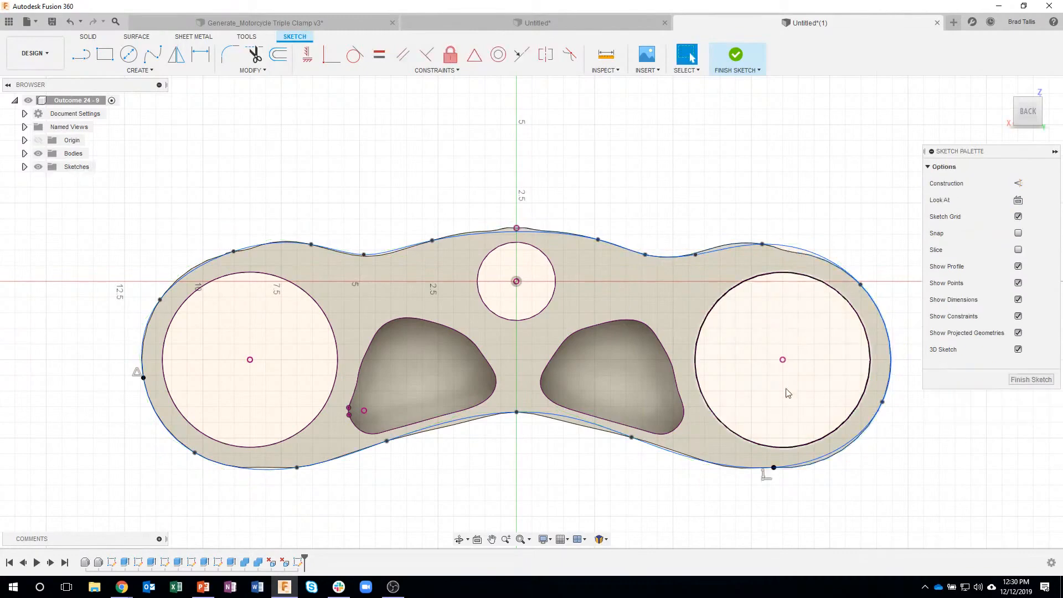
# - Examine how closely the traced spline follows the clamp's outer edge around the large bores and along the concave side
pyautogui.scroll(3, 659, 443)
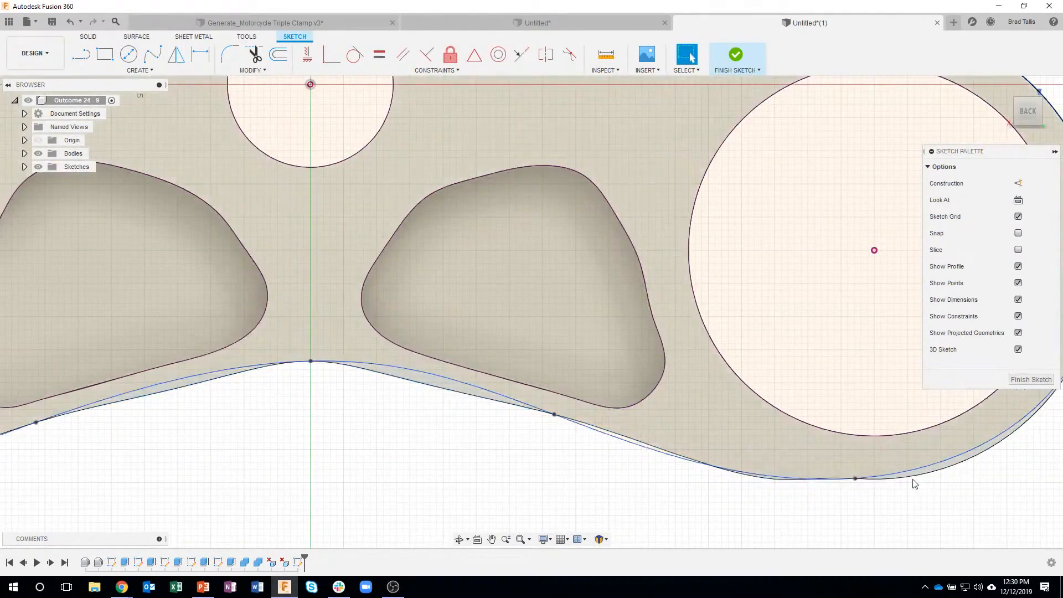
pyautogui.moveTo(295, 444)
pyautogui.mouseDown(button='middle')
pyautogui.moveTo(673, 448)
pyautogui.moveTo(565, 451)
pyautogui.mouseUp(button='middle')
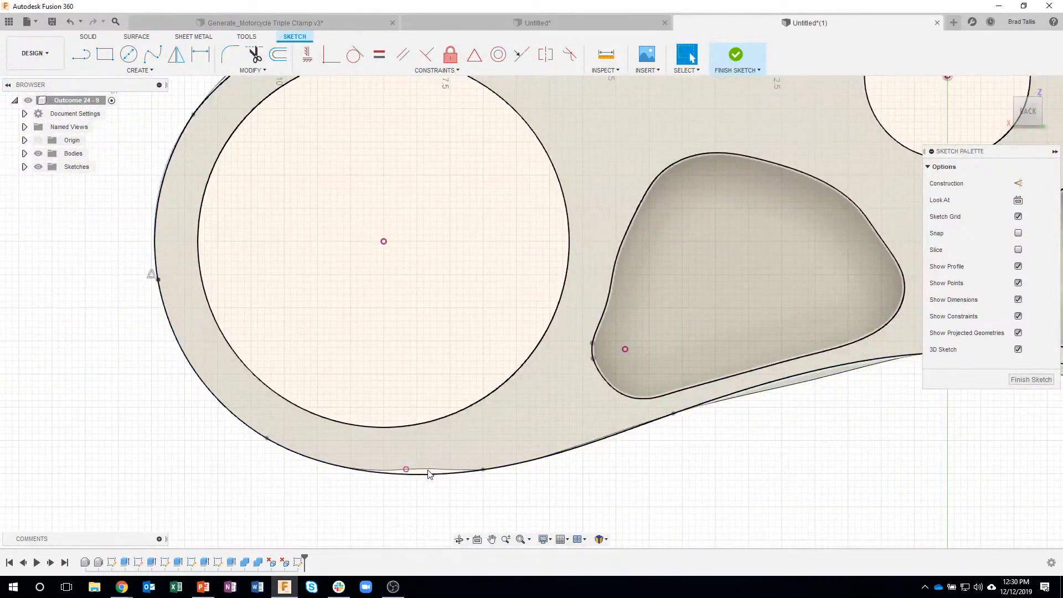
pyautogui.click(426, 475)
pyautogui.scroll(-4, 621, 515)
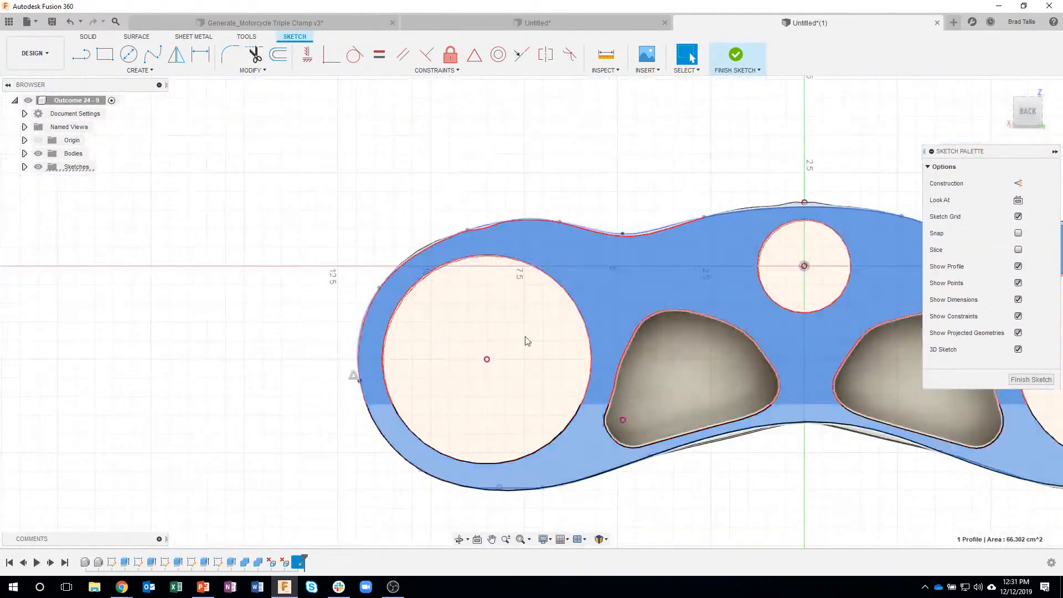
pyautogui.scroll(4, 443, 221)
pyautogui.click(496, 221)
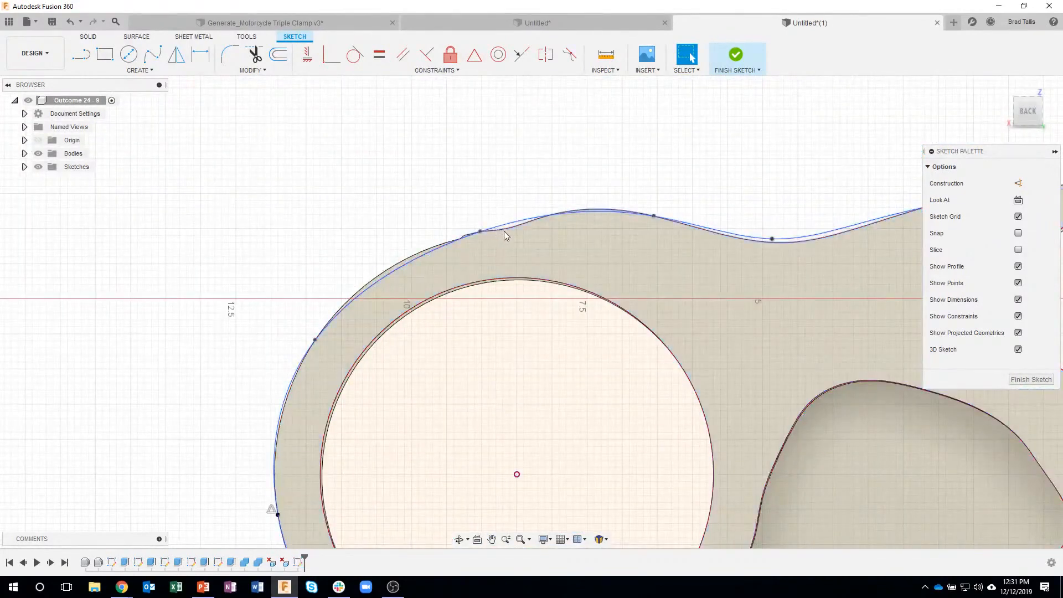
pyautogui.click(502, 231)
pyautogui.press('Delete')
pyautogui.click(404, 262)
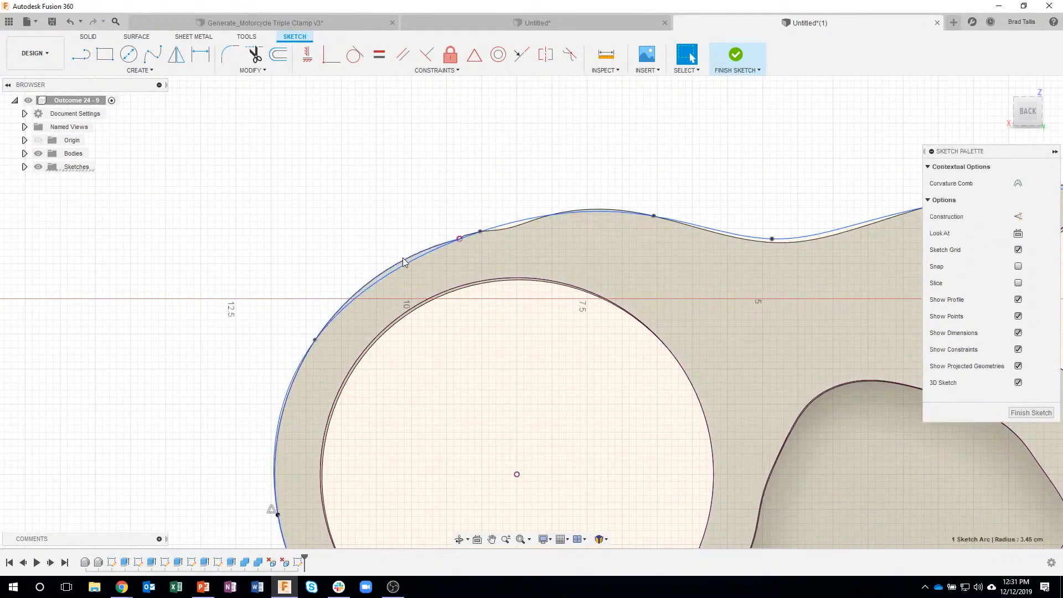
pyautogui.press('Escape')
pyautogui.scroll(-3, 399, 234)
# - Extrude the traced clamp profile together with both triangular pocket profiles by -4.00 cm through the clamp's thickness as a new body
pyautogui.moveTo(387, 234)
pyautogui.keyDown('shift'); pyautogui.mouseDown(button='middle')
pyautogui.moveTo(503, 251)
pyautogui.moveTo(489, 253)
pyautogui.mouseUp(button='middle'); pyautogui.keyUp('shift')
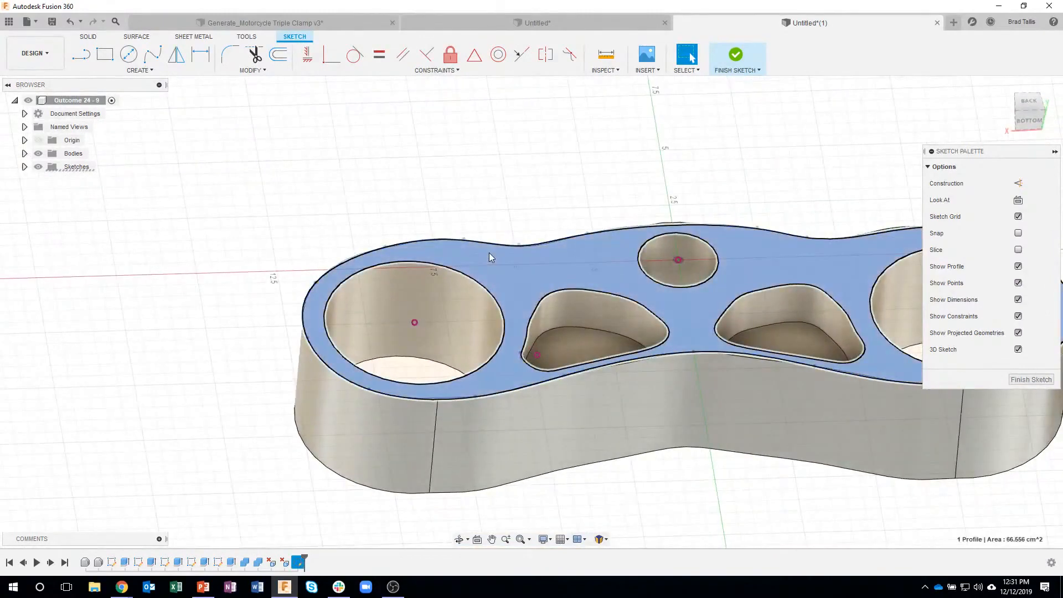
pyautogui.rightClick(489, 252)
pyautogui.click(481, 302)
pyautogui.click(606, 334)
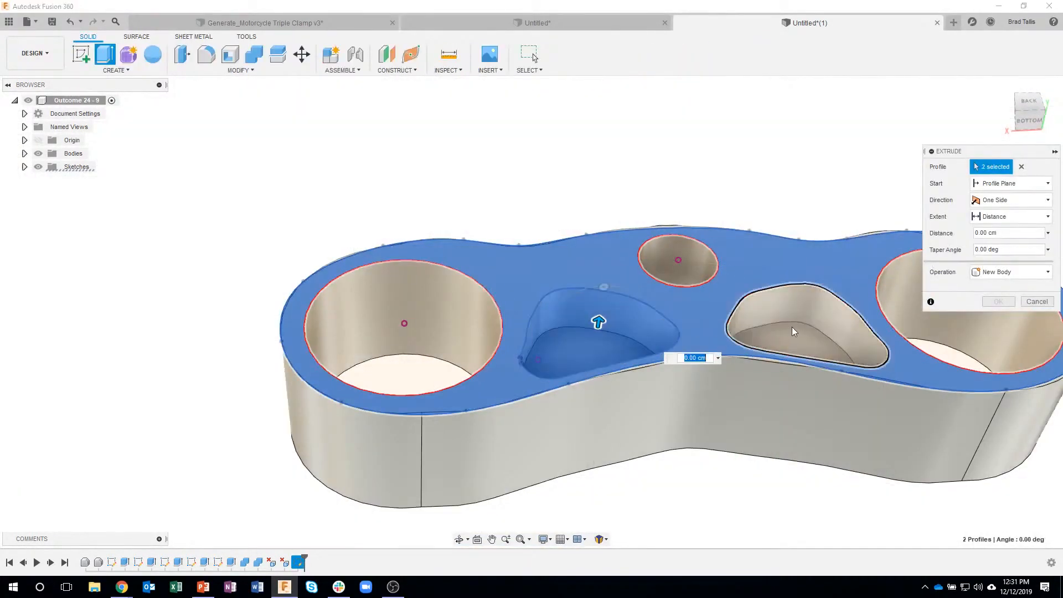
pyautogui.click(795, 332)
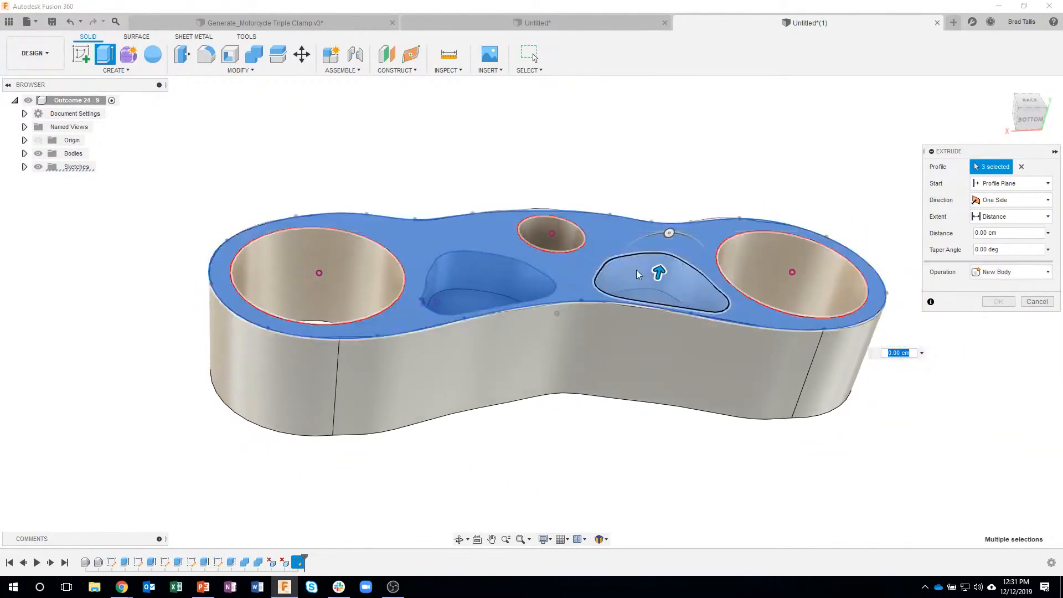
pyautogui.moveTo(652, 290); pyautogui.dragTo(641, 348)
pyautogui.keyDown('shift'); pyautogui.moveTo(557, 403); pyautogui.dragTo(496, 317, button='middle'); pyautogui.keyUp('shift')
pyautogui.moveTo(496, 316); pyautogui.dragTo(417, 311)
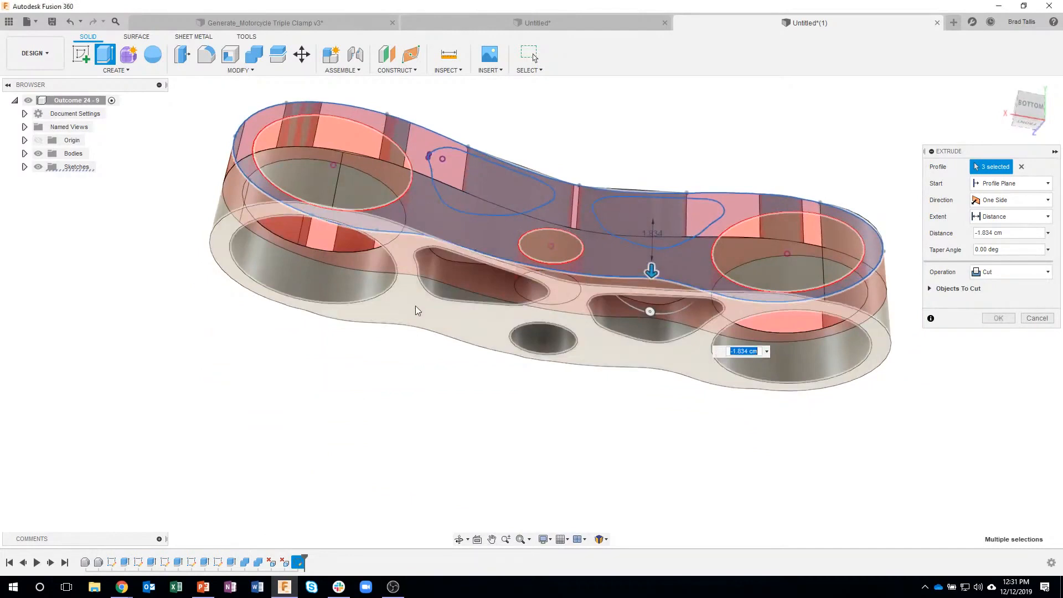
pyautogui.click(1022, 274)
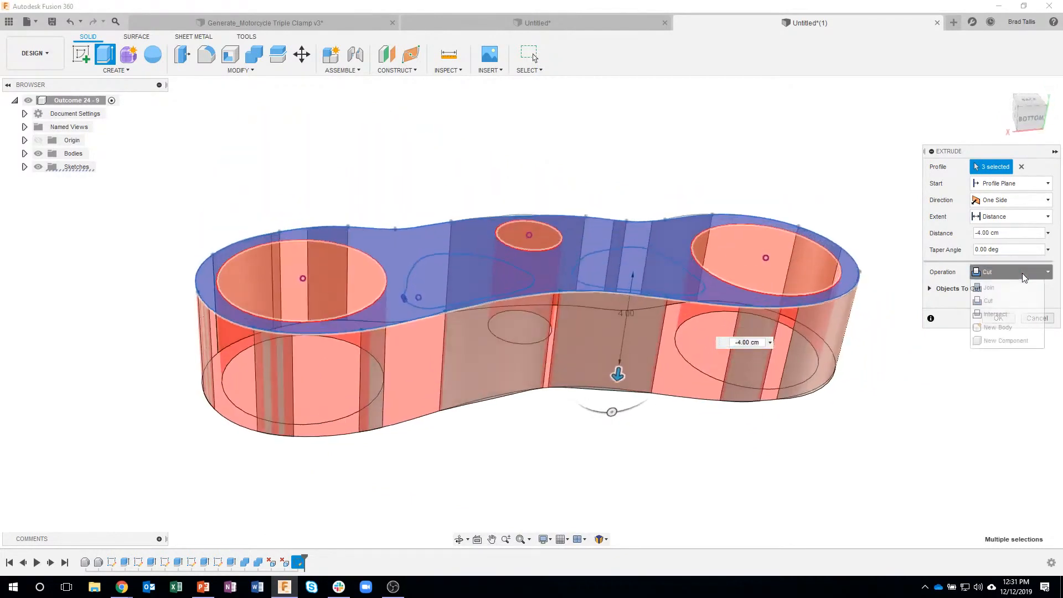
pyautogui.click(999, 328)
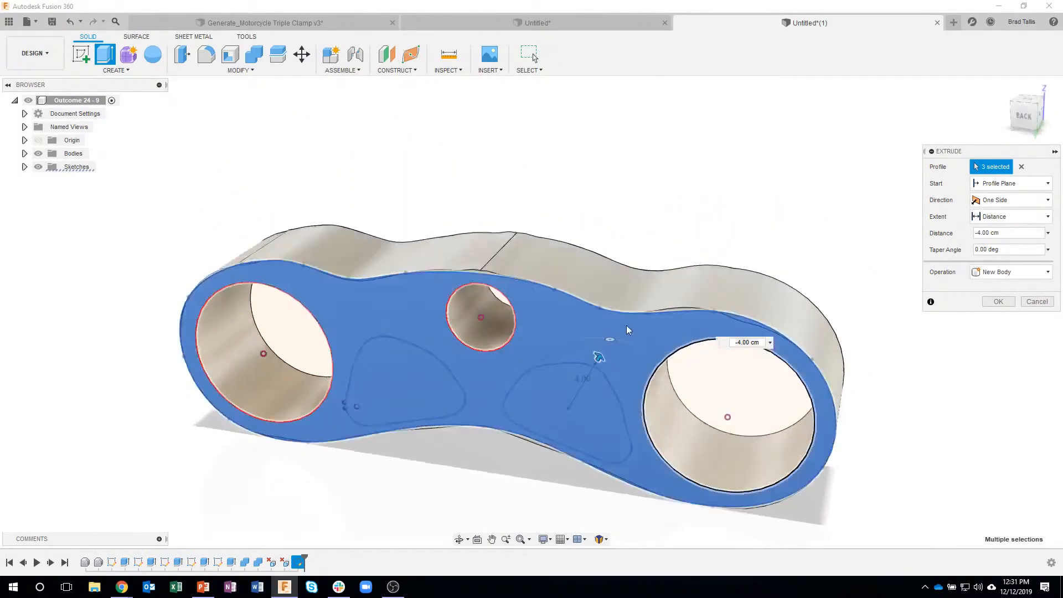
pyautogui.click(998, 301)
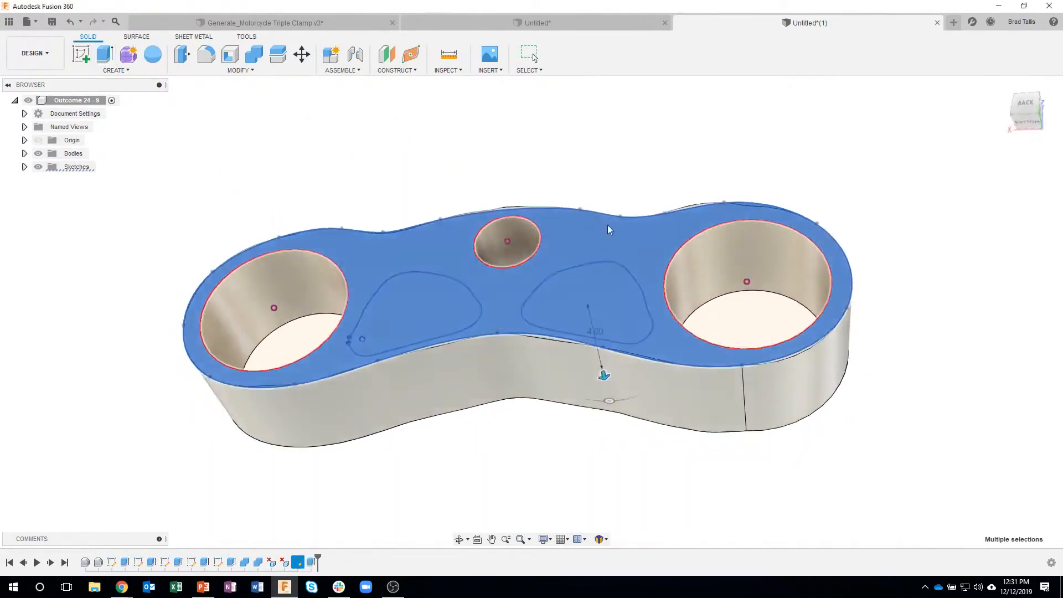
# - Hide the original Body14 and inspect the new extruded body from several angles
pyautogui.click(25, 155)
pyautogui.click(47, 166)
pyautogui.keyDown('shift'); pyautogui.moveTo(238, 401); pyautogui.dragTo(522, 479, button='middle'); pyautogui.keyUp('shift')
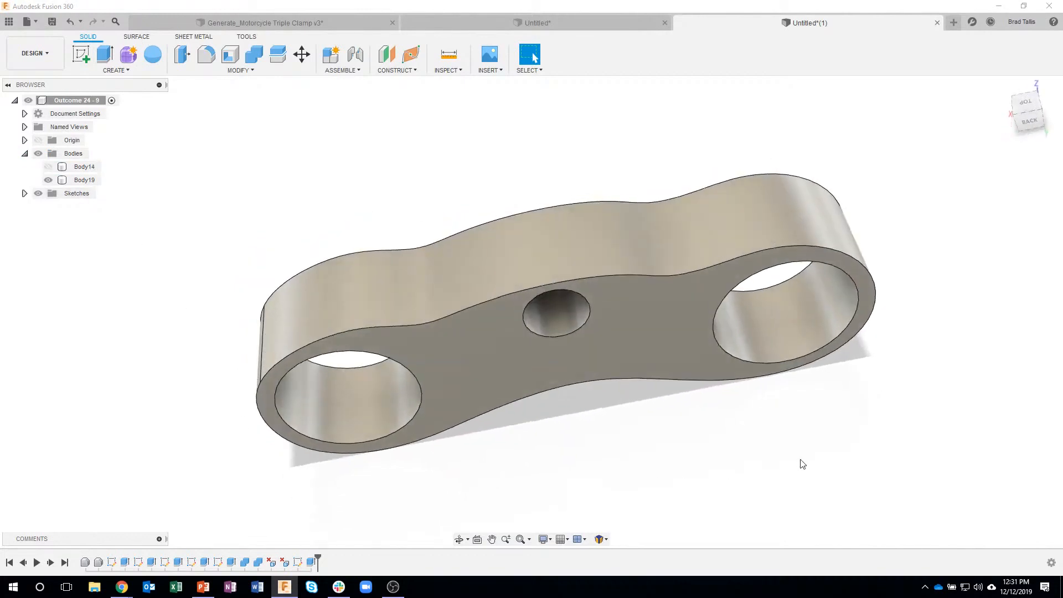
pyautogui.keyDown('shift'); pyautogui.moveTo(641, 456); pyautogui.dragTo(833, 154, button='middle'); pyautogui.keyUp('shift')
pyautogui.keyDown('shift'); pyautogui.moveTo(548, 167); pyautogui.dragTo(380, 187, button='middle'); pyautogui.keyUp('shift')
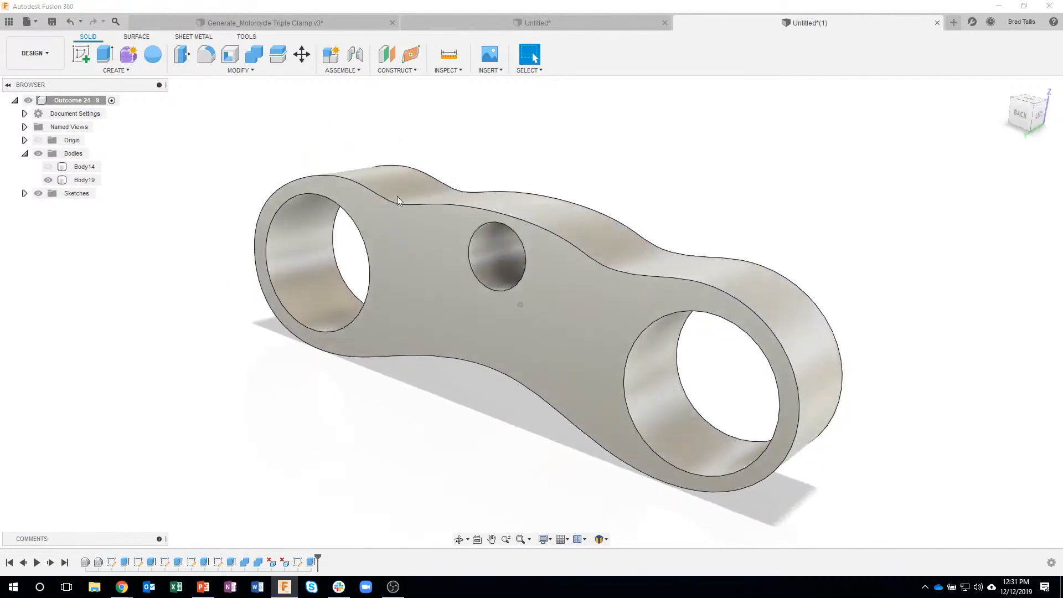
pyautogui.keyDown('shift'); pyautogui.moveTo(715, 270); pyautogui.dragTo(374, 404, button='middle'); pyautogui.keyUp('shift')
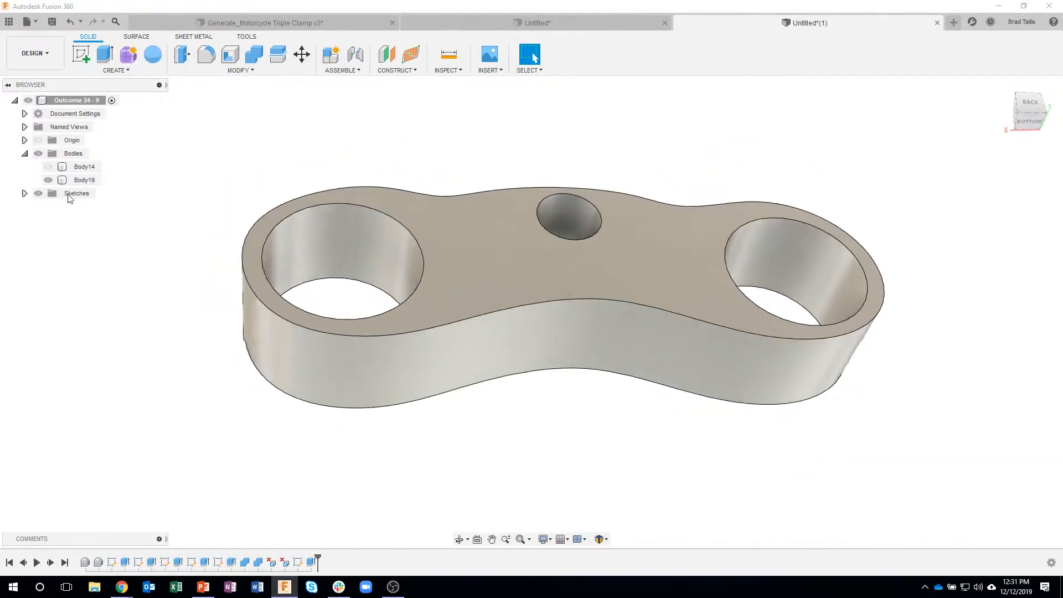
# - Compare the original Body14 with the new body by toggling the original's visibility, leaving it hidden
pyautogui.click(47, 168)
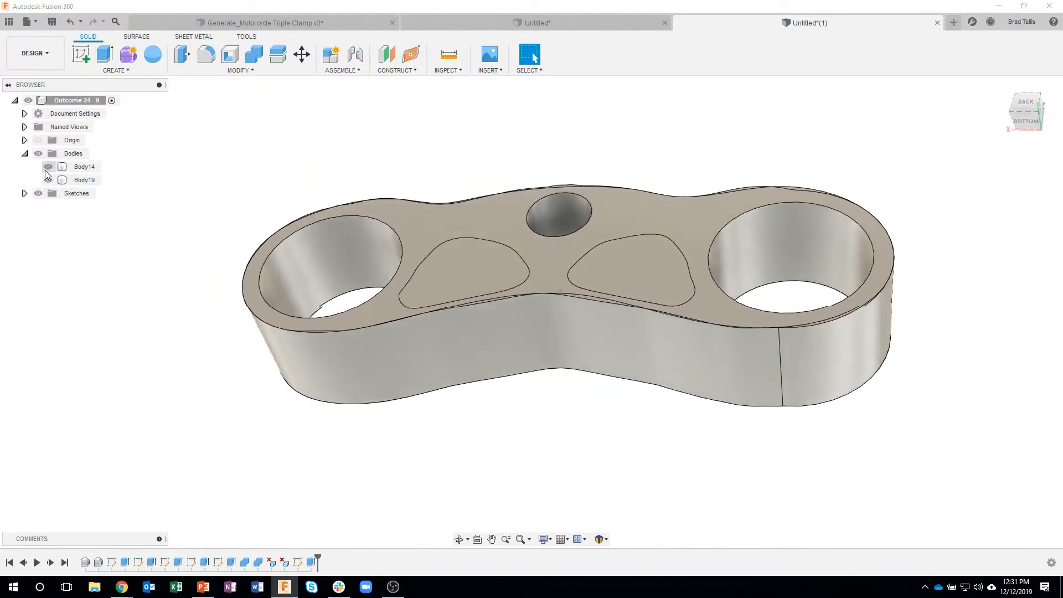
pyautogui.click(47, 167)
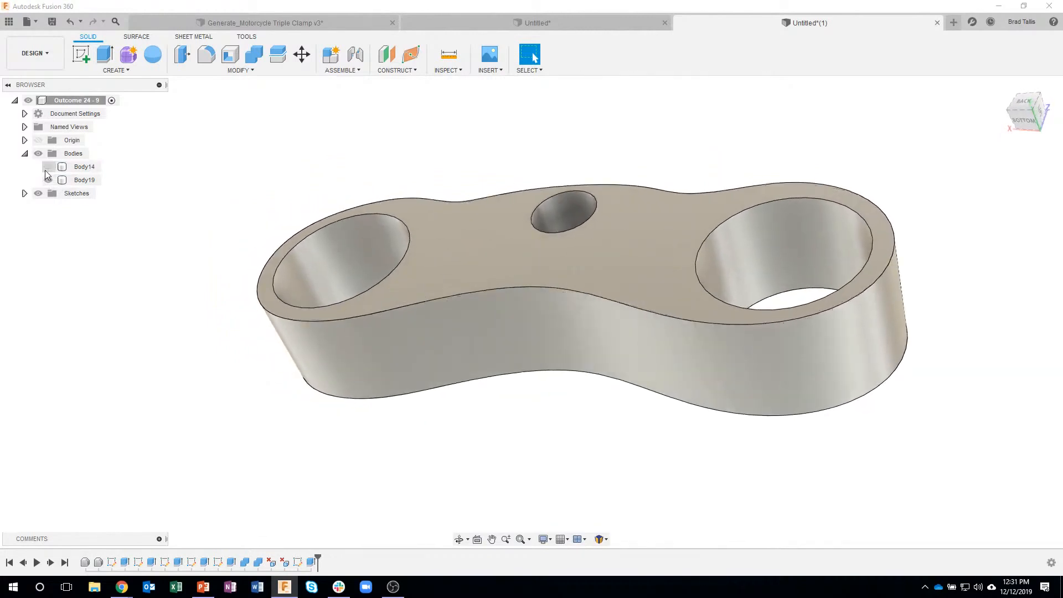
pyautogui.click(48, 167)
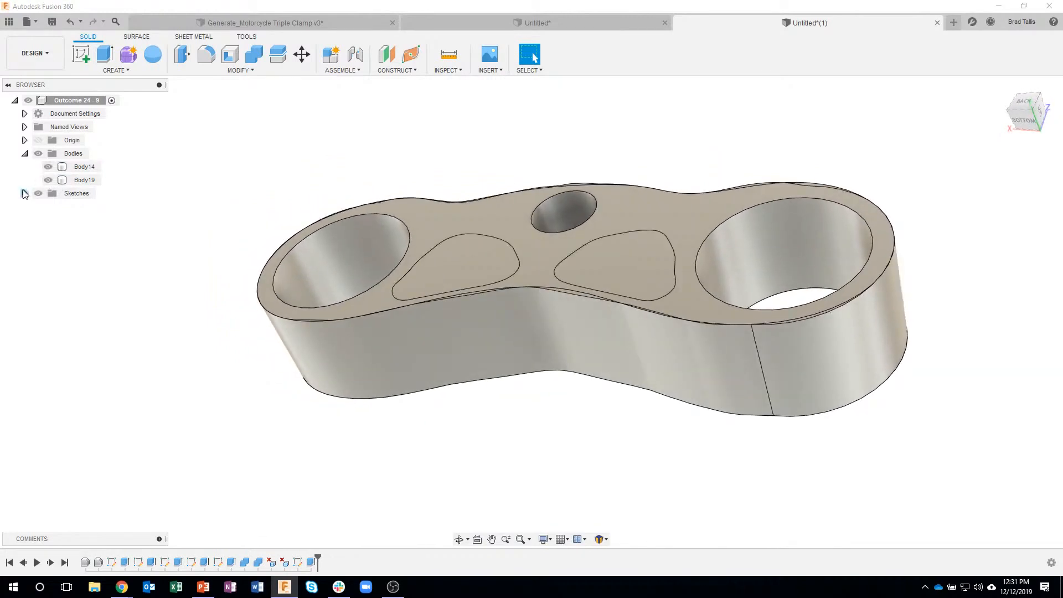
pyautogui.click(47, 168)
# - Show Sketch6 and cut both triangular pocket profiles by -1.60 cm into Body19, taking the depth from the original body's pocket floor
pyautogui.click(25, 193)
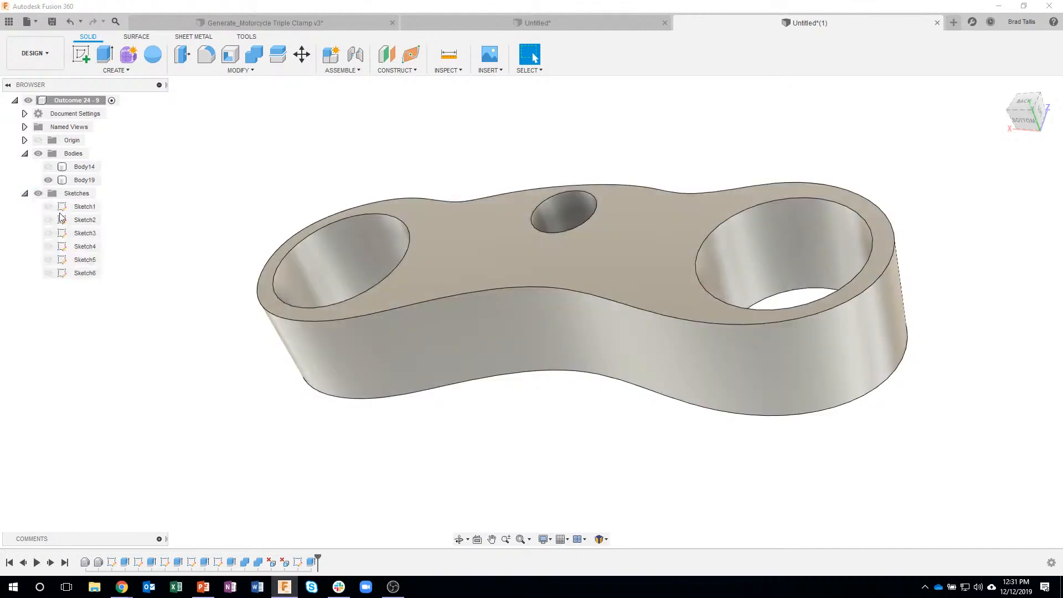
pyautogui.click(48, 273)
pyautogui.keyDown('shift'); pyautogui.moveTo(344, 275); pyautogui.dragTo(453, 270, button='middle'); pyautogui.keyUp('shift')
pyautogui.click(454, 267)
pyautogui.rightClick(603, 297)
pyautogui.click(589, 342)
pyautogui.scroll(2, 628, 285)
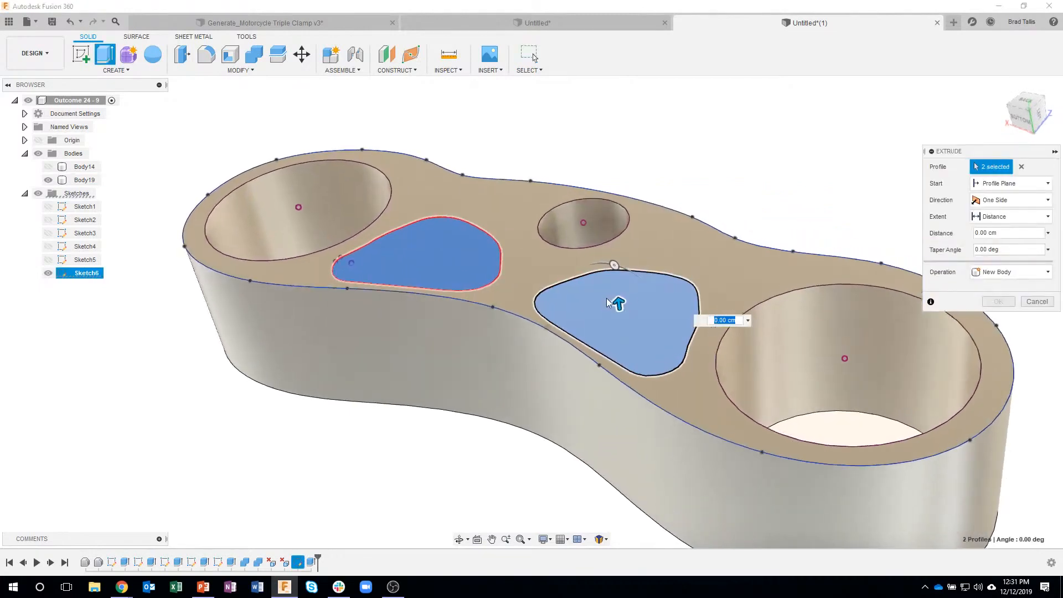
pyautogui.moveTo(617, 299); pyautogui.dragTo(611, 332)
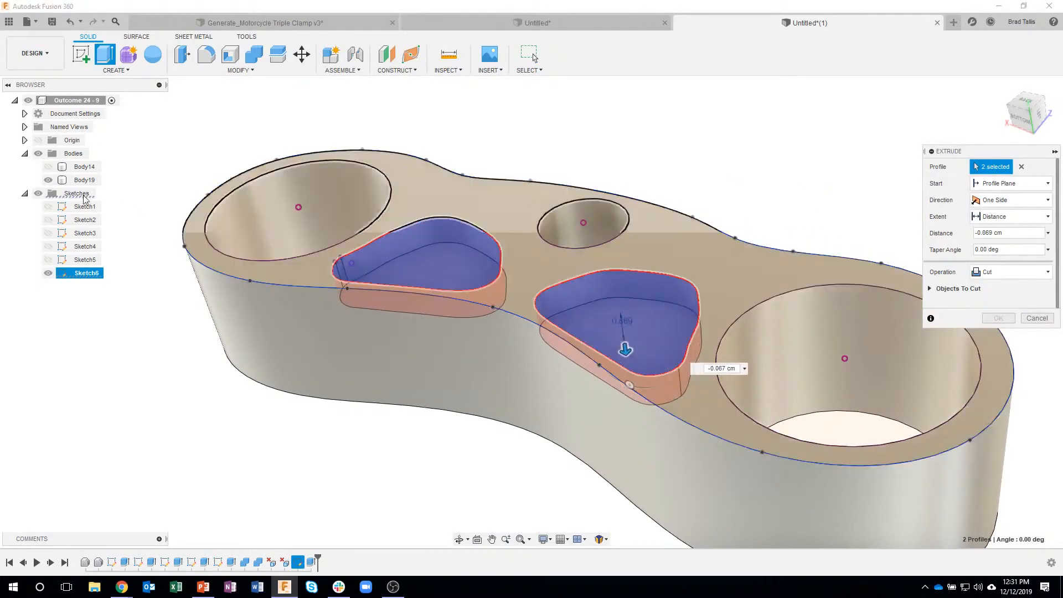
pyautogui.click(48, 166)
pyautogui.keyDown('shift'); pyautogui.moveTo(395, 249); pyautogui.dragTo(423, 269, button='middle'); pyautogui.keyUp('shift')
pyautogui.click(424, 269)
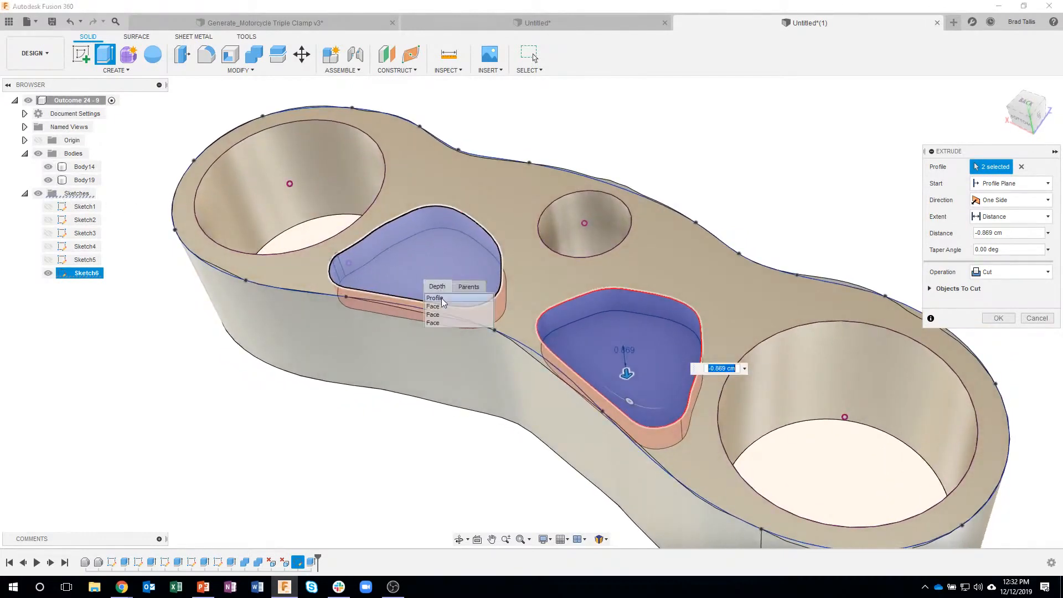
pyautogui.click(437, 307)
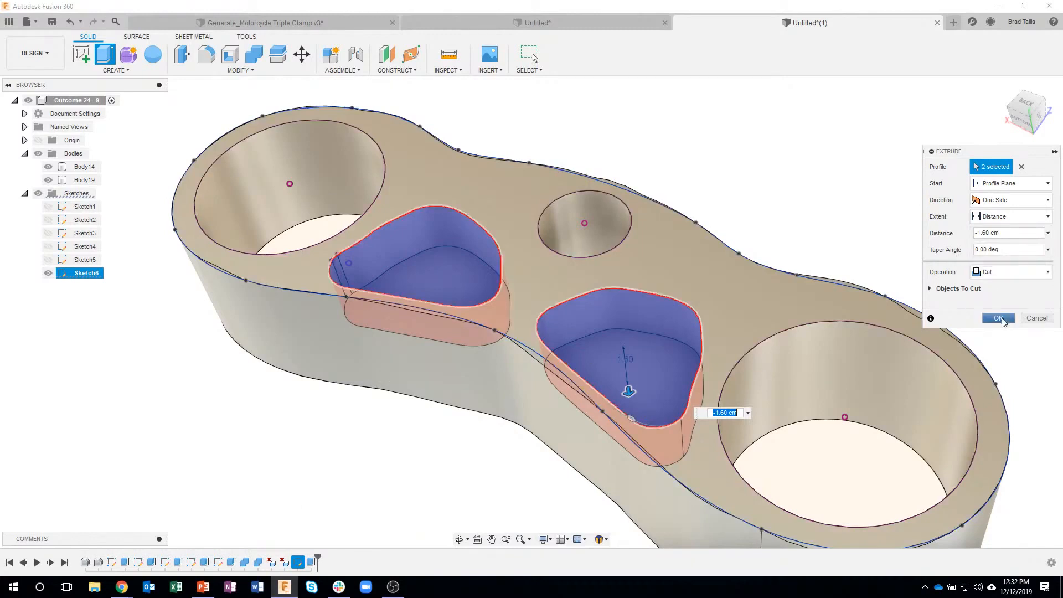
pyautogui.click(1002, 318)
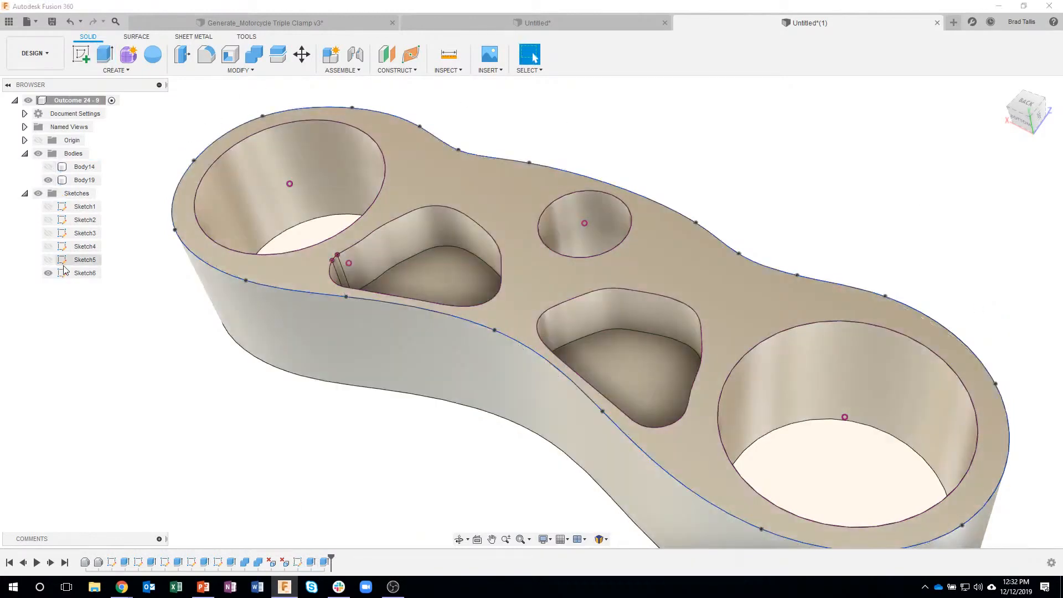
# - Hide Sketch6 and the rebuilt Body19, and show the original Body14 for inspection
pyautogui.click(48, 273)
pyautogui.keyDown('shift'); pyautogui.moveTo(120, 399); pyautogui.dragTo(806, 414, button='middle'); pyautogui.keyUp('shift')
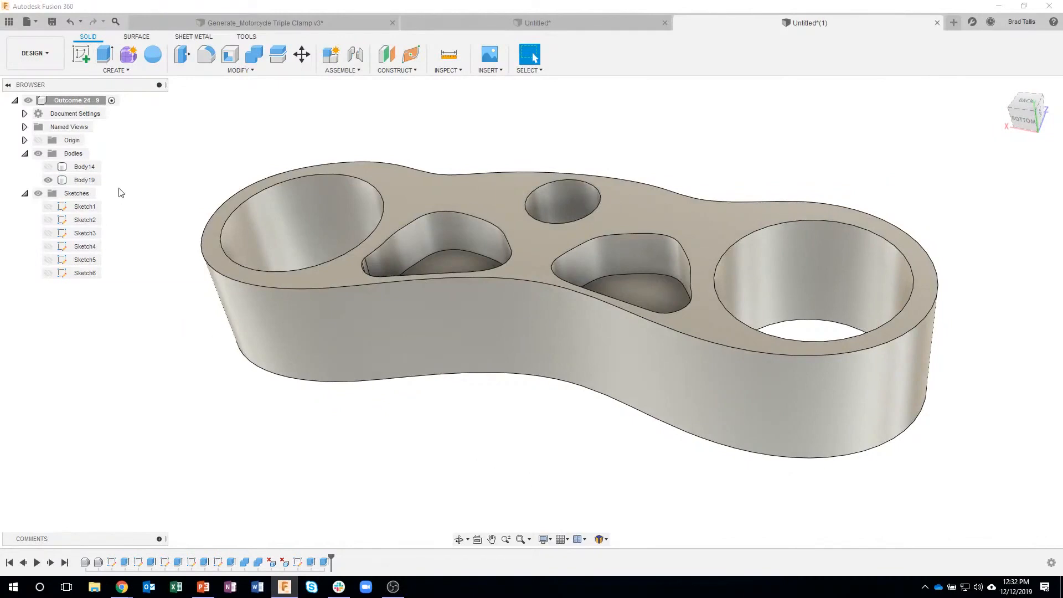
pyautogui.click(48, 180)
pyautogui.click(48, 167)
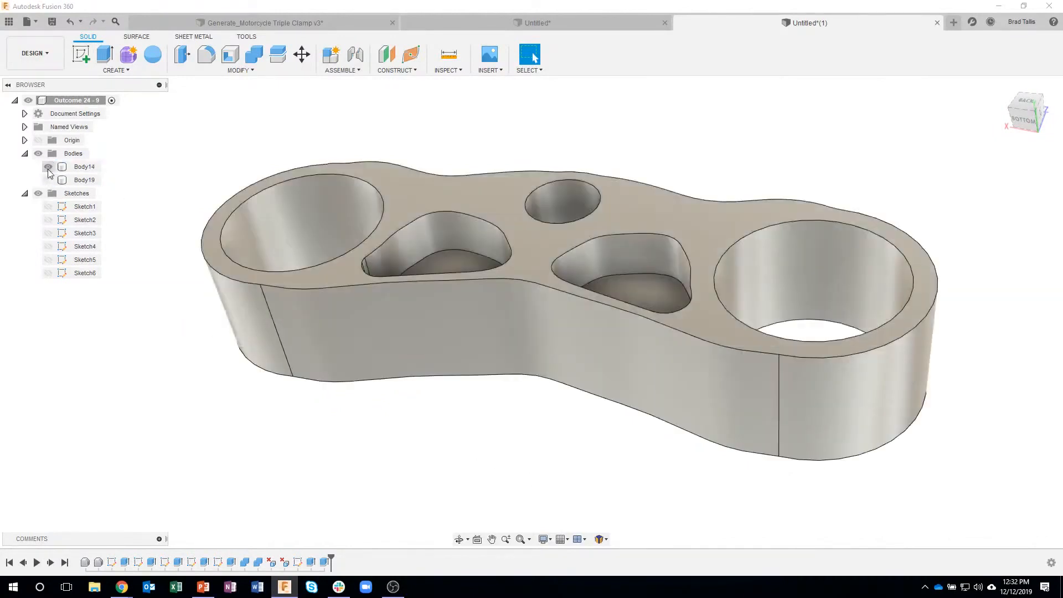
pyautogui.keyDown('shift'); pyautogui.moveTo(415, 135); pyautogui.dragTo(207, 349, button='middle'); pyautogui.keyUp('shift')
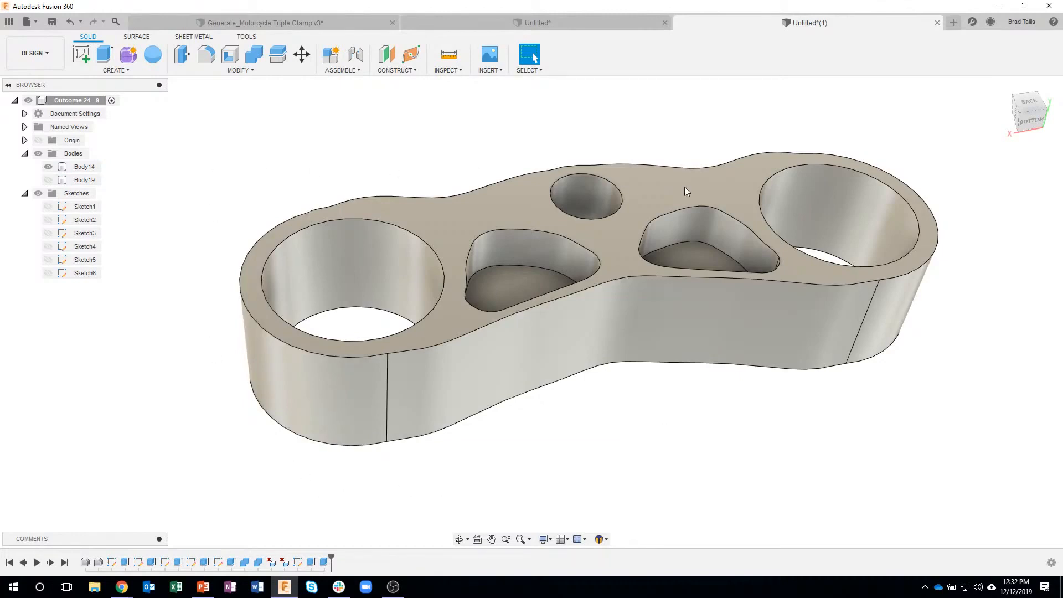
pyautogui.keyDown('shift'); pyautogui.moveTo(865, 426); pyautogui.dragTo(505, 280, button='middle'); pyautogui.keyUp('shift')
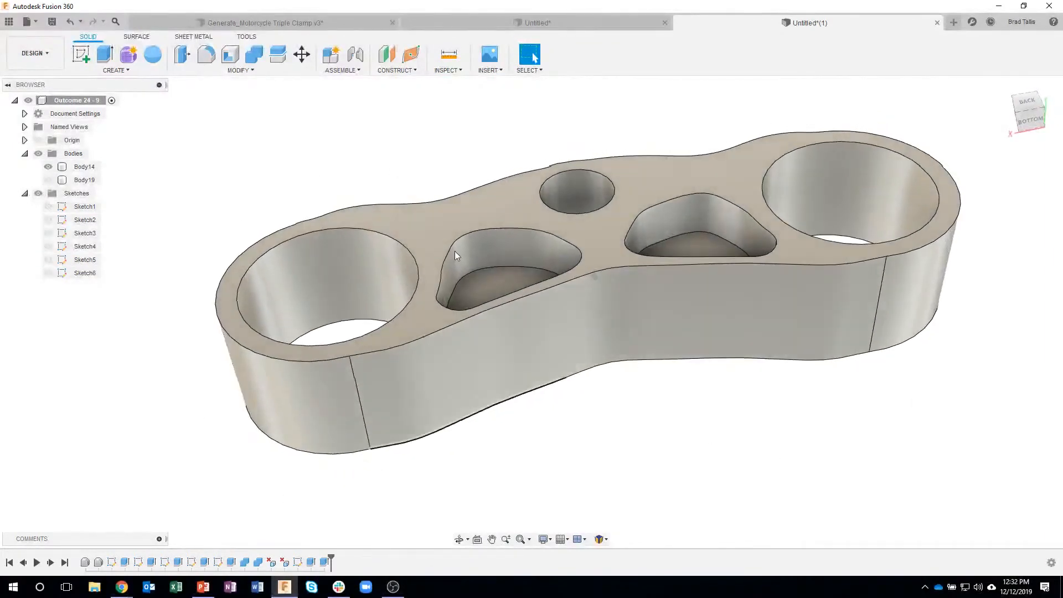
# - Switch to the Manufacture workspace and start a new milling setup for the visible clamp body
pyautogui.click(48, 60)
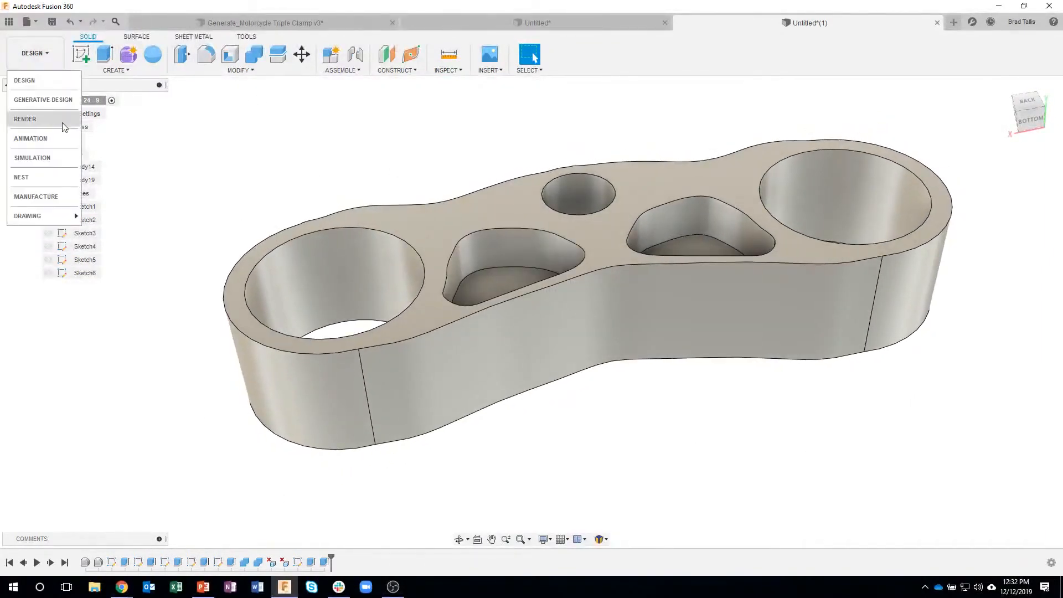
pyautogui.click(51, 198)
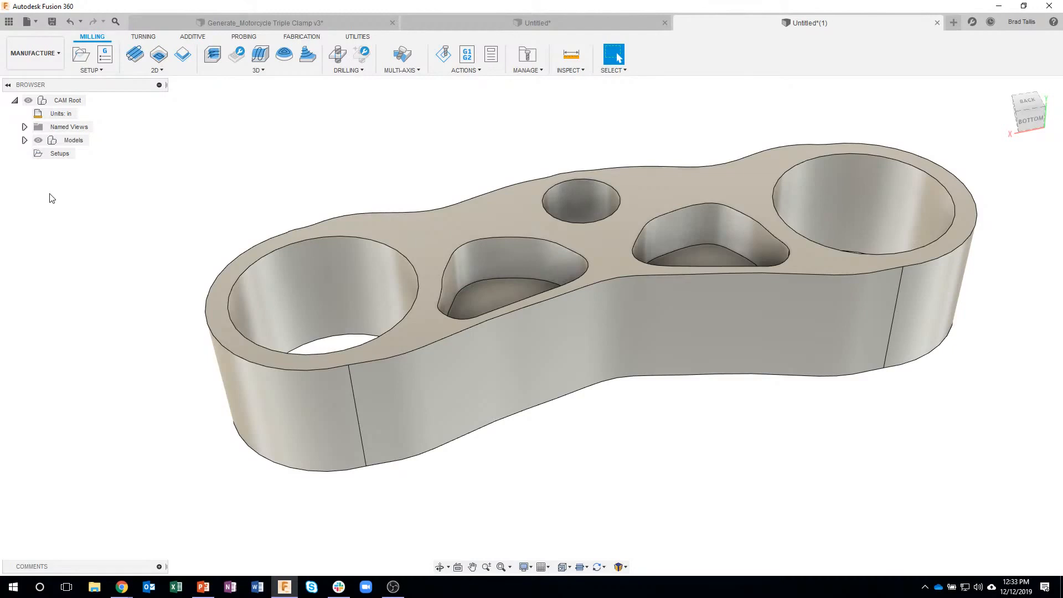
pyautogui.click(81, 56)
pyautogui.keyDown('shift'); pyautogui.moveTo(410, 120); pyautogui.dragTo(439, 140, button='middle'); pyautogui.keyUp('shift')
pyautogui.keyDown('shift'); pyautogui.moveTo(364, 148); pyautogui.dragTo(357, 135, button='middle'); pyautogui.keyUp('shift')
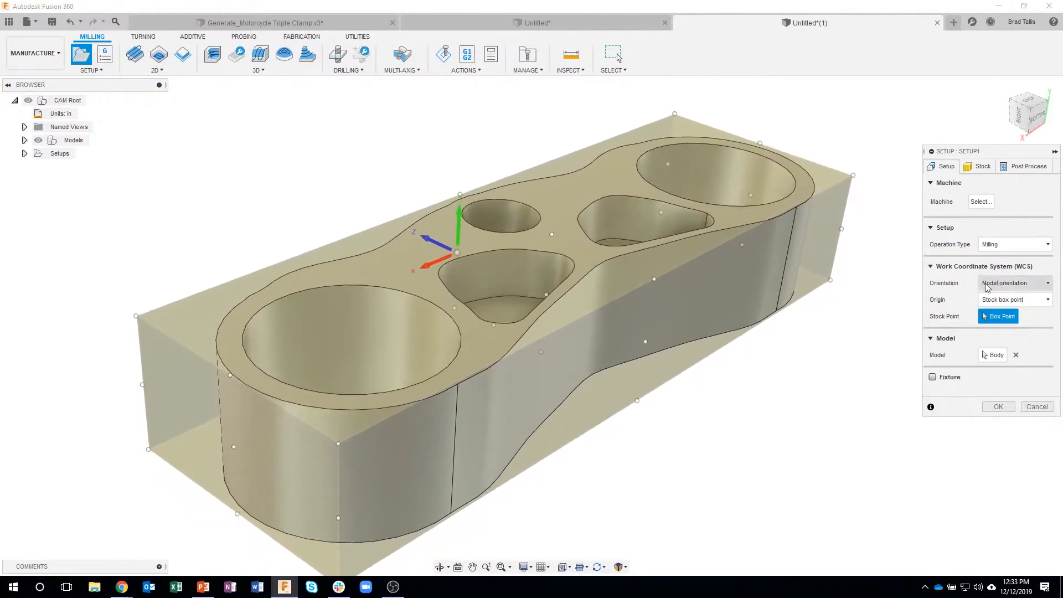
# - Orient the setup by Z axis/plane and X axis, taking Z from the clamp's pocketed flat face and flipping the X axis
pyautogui.click(1010, 283)
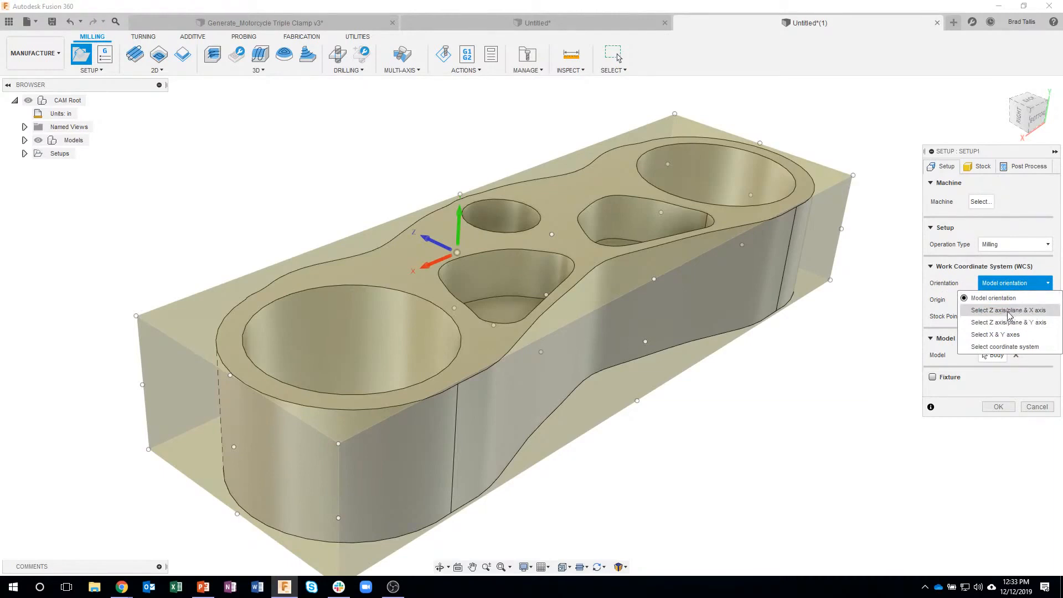
pyautogui.click(1009, 311)
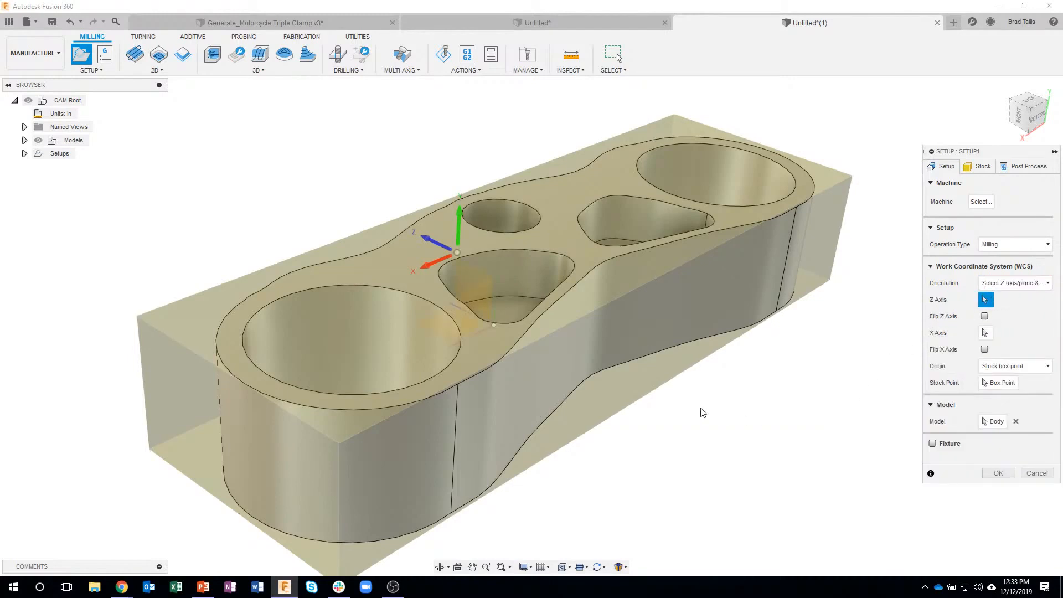
pyautogui.click(395, 277)
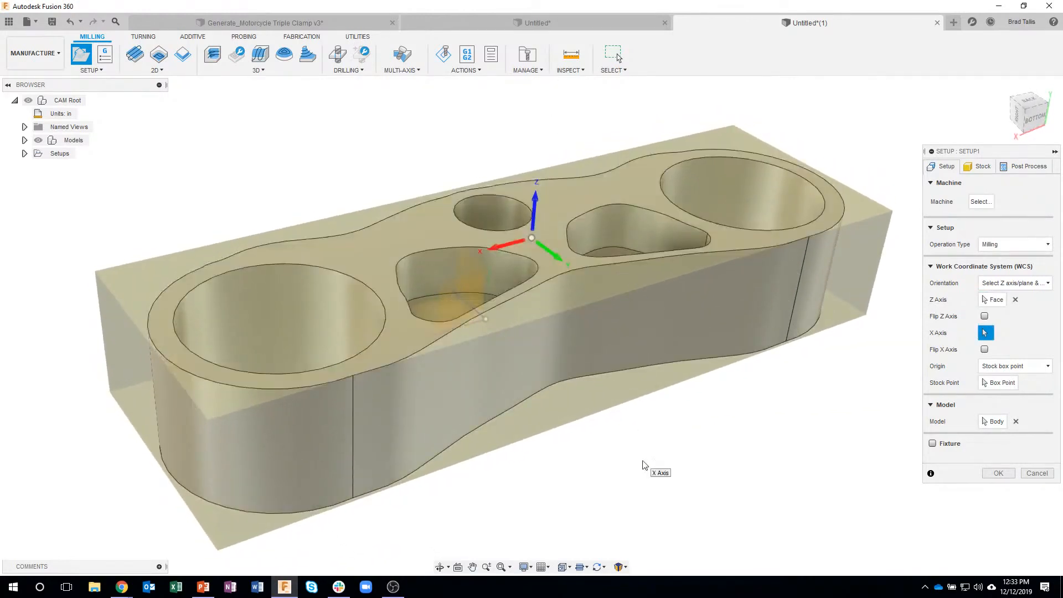
pyautogui.click(984, 350)
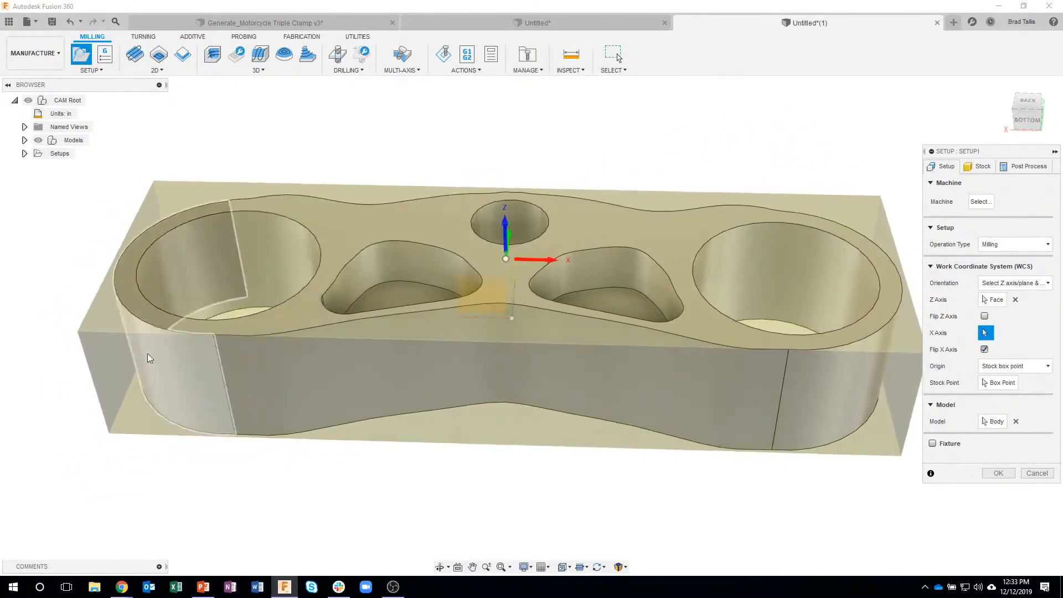
# - Place the setup's work coordinate origin on the stock box's upper front-left corner point
pyautogui.click(507, 260)
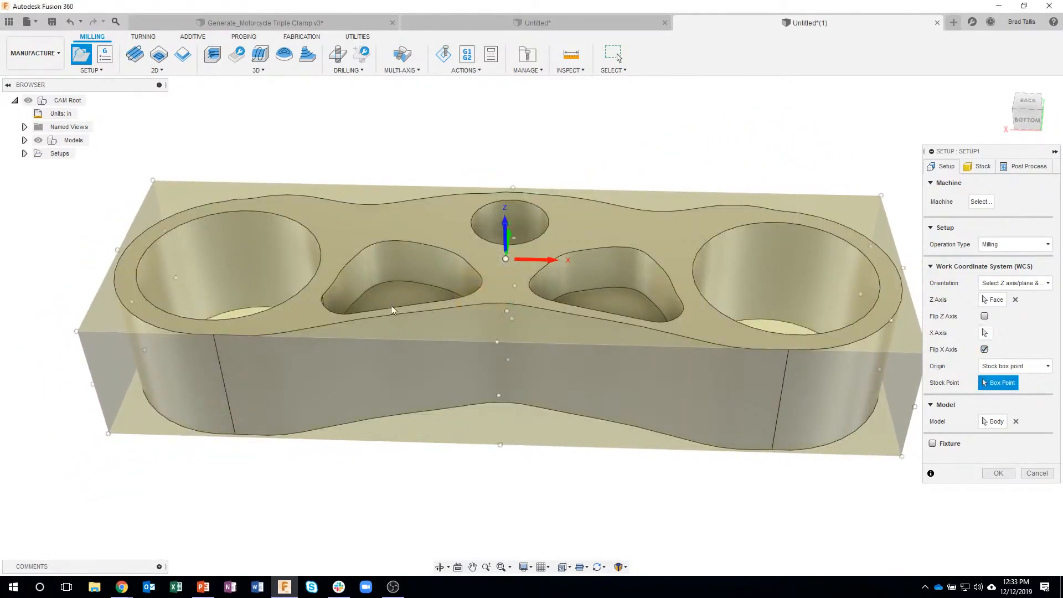
pyautogui.click(76, 334)
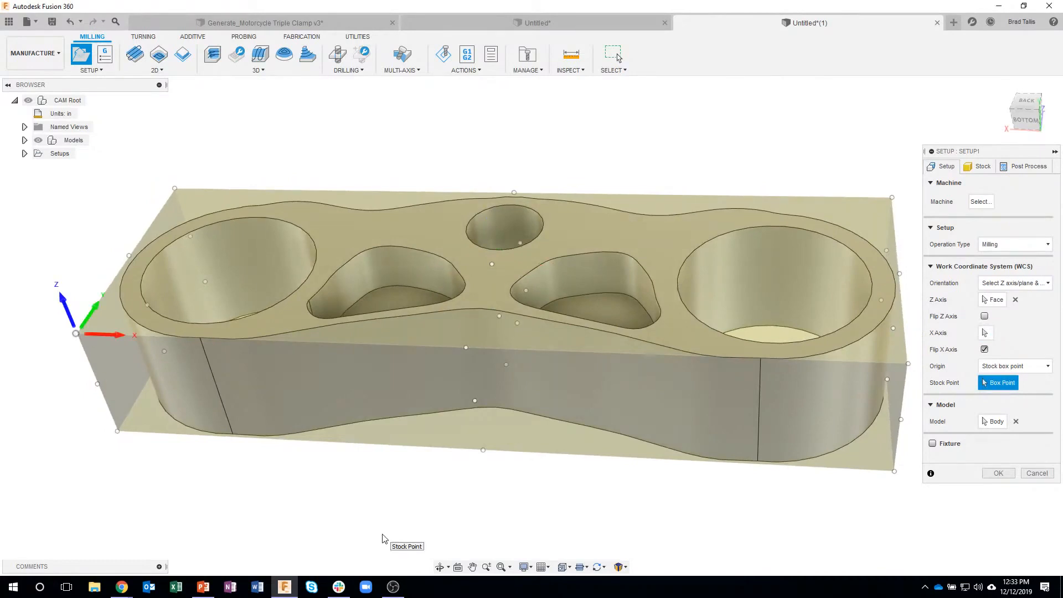
pyautogui.keyDown('shift'); pyautogui.moveTo(541, 455); pyautogui.dragTo(560, 325, button='middle'); pyautogui.keyUp('shift')
pyautogui.keyDown('shift'); pyautogui.moveTo(500, 423); pyautogui.dragTo(479, 455, button='middle'); pyautogui.keyUp('shift')
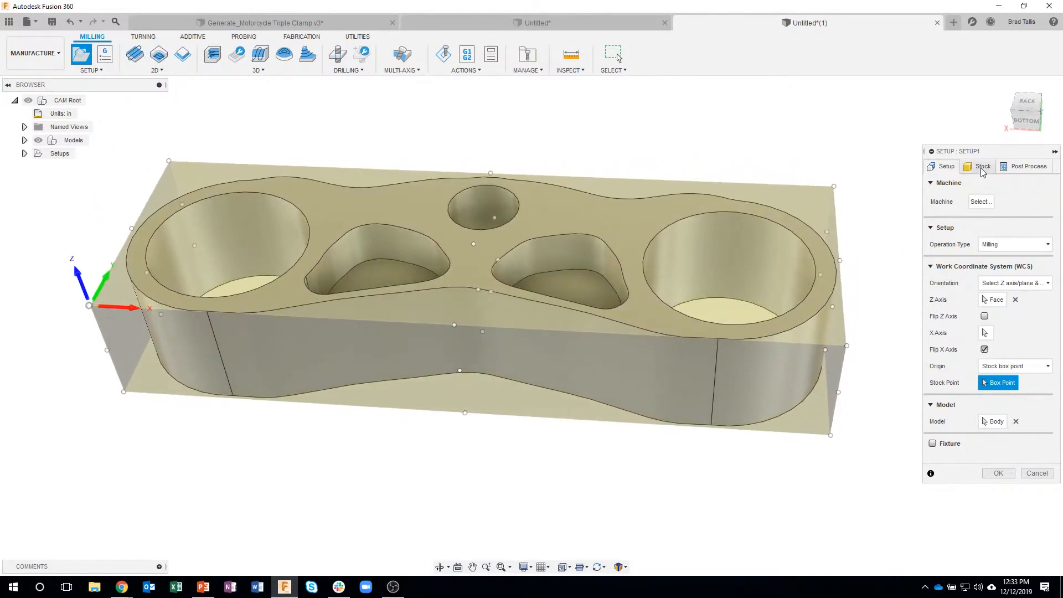
# - Set the stock bottom offset to 0.5 in with a relative size box and finish the milling setup
pyautogui.click(981, 167)
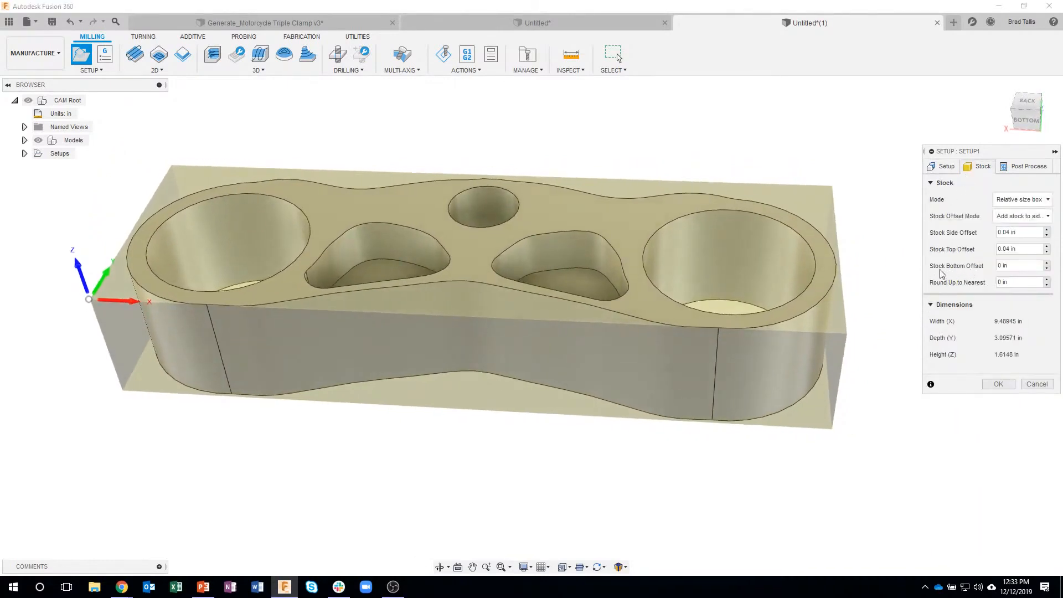
pyautogui.click(997, 267)
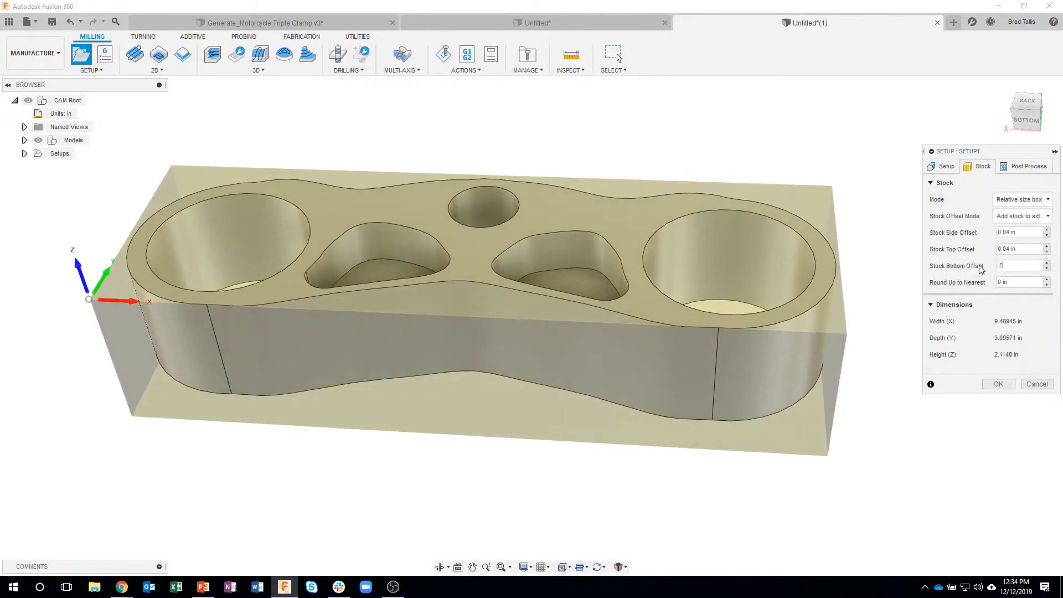
pyautogui.keyDown('shift'); pyautogui.moveTo(885, 388); pyautogui.dragTo(659, 364, button='middle'); pyautogui.keyUp('shift')
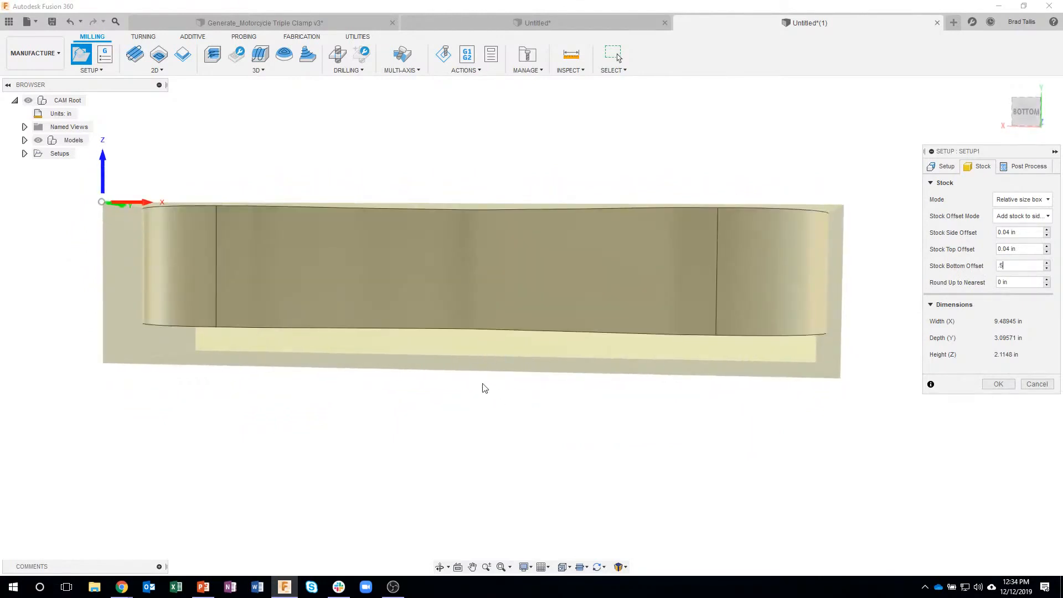
pyautogui.keyDown('shift'); pyautogui.moveTo(535, 375); pyautogui.dragTo(913, 299, button='middle'); pyautogui.keyUp('shift')
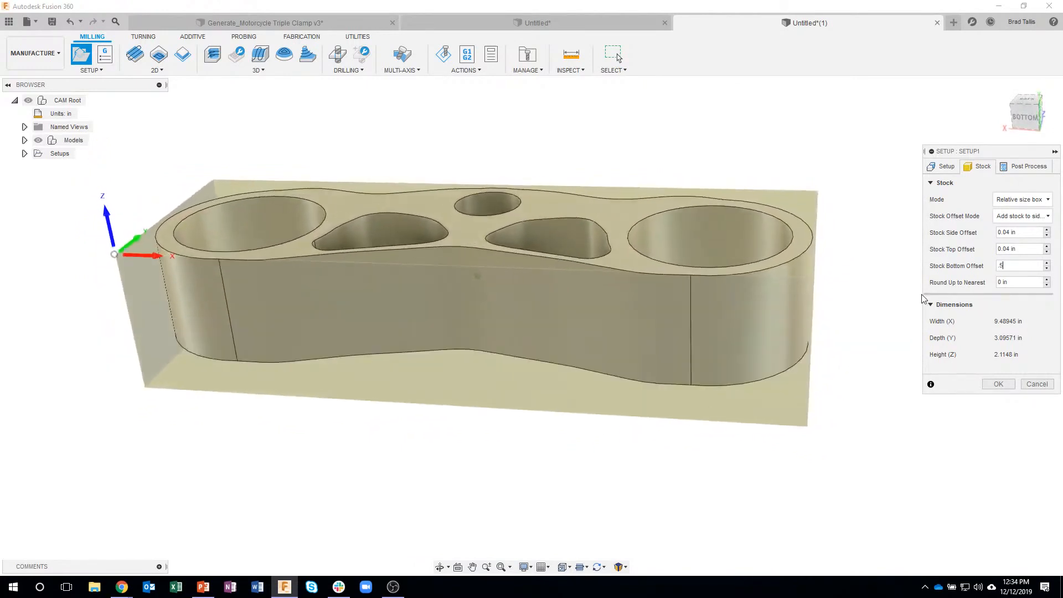
pyautogui.click(995, 270)
pyautogui.click(1011, 121)
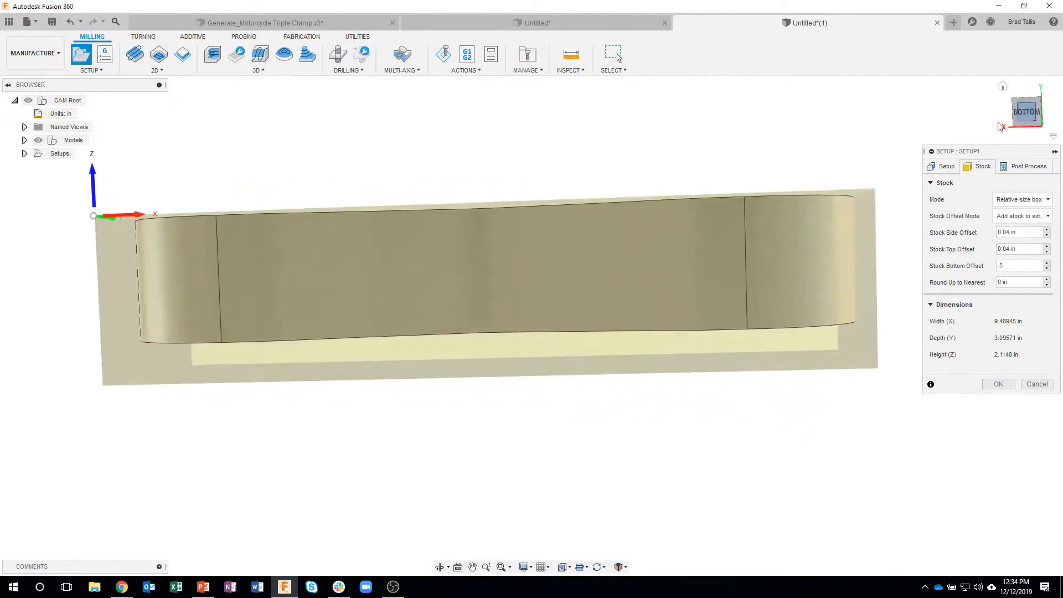
pyautogui.scroll(4, 801, 199)
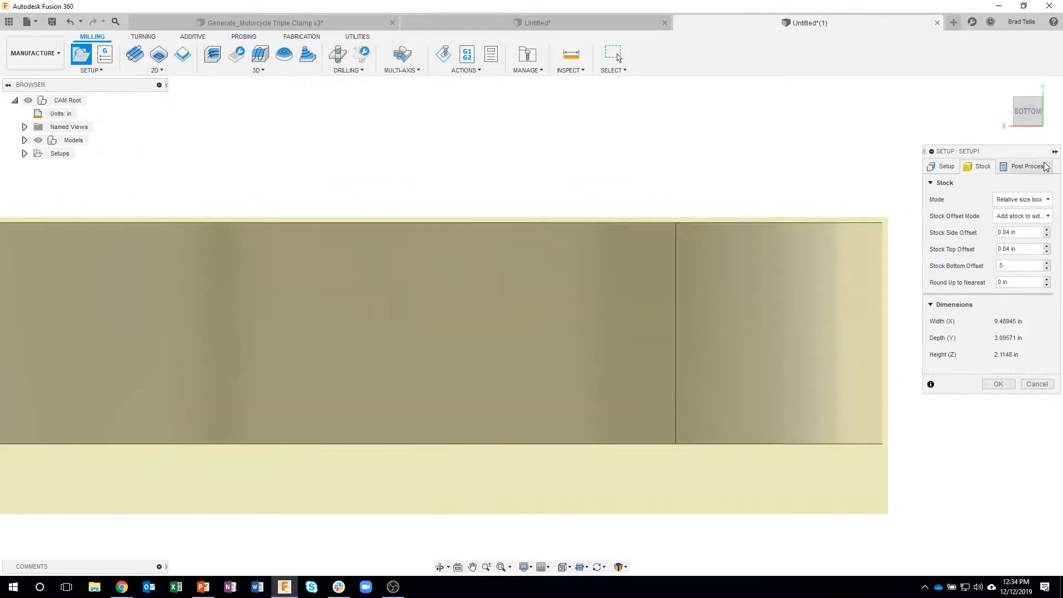
pyautogui.click(997, 385)
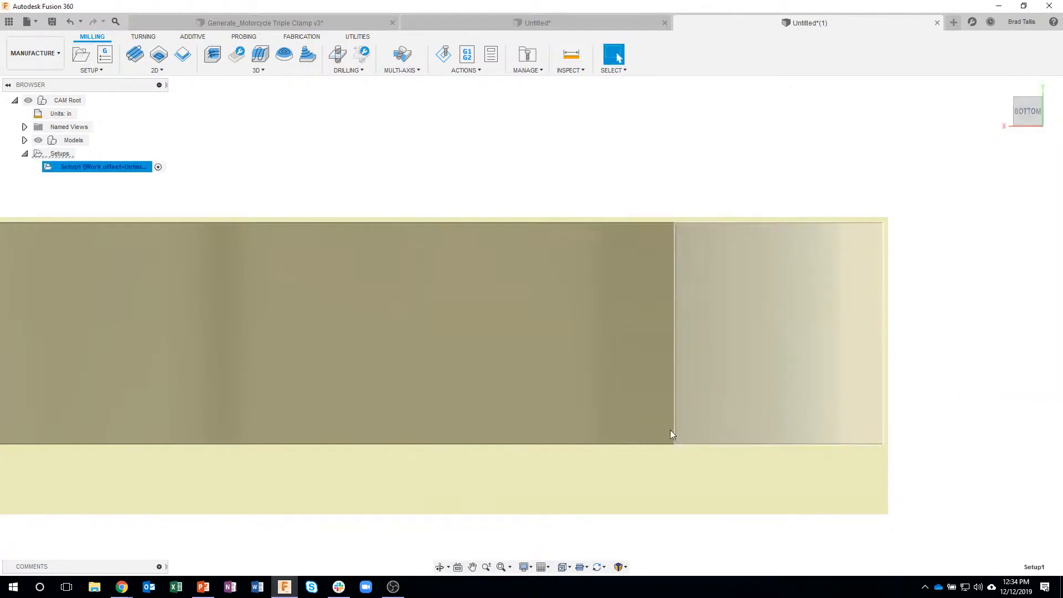
# - Create a 2D Face operation in the setup using the 2" face mill from the Tutorial - Inch sample library
pyautogui.scroll(-5, 672, 430)
pyautogui.keyDown('shift'); pyautogui.moveTo(671, 423); pyautogui.dragTo(718, 206, button='middle'); pyautogui.keyUp('shift')
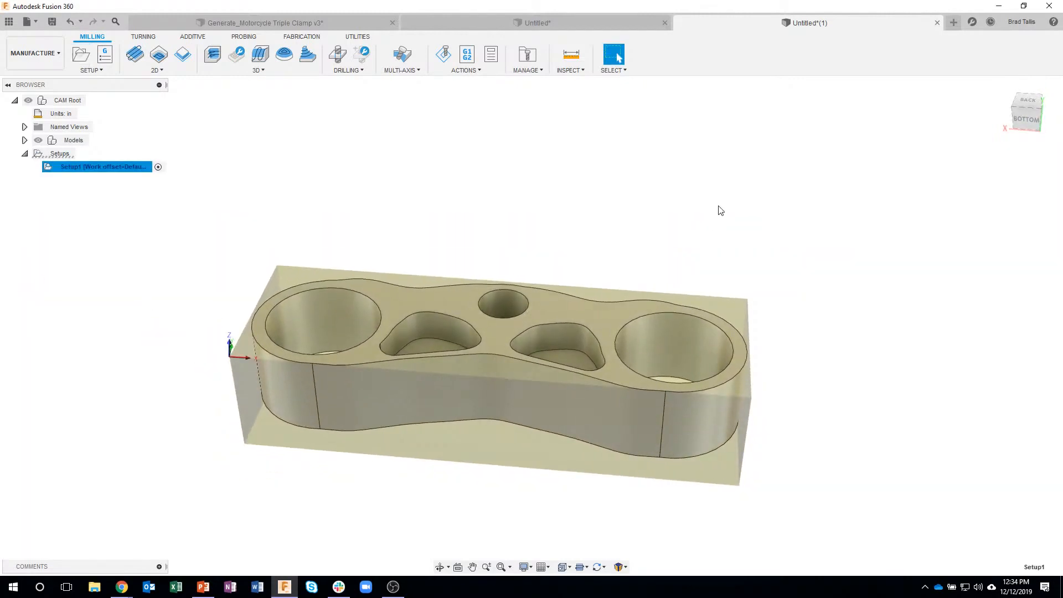
pyautogui.scroll(3, 717, 203)
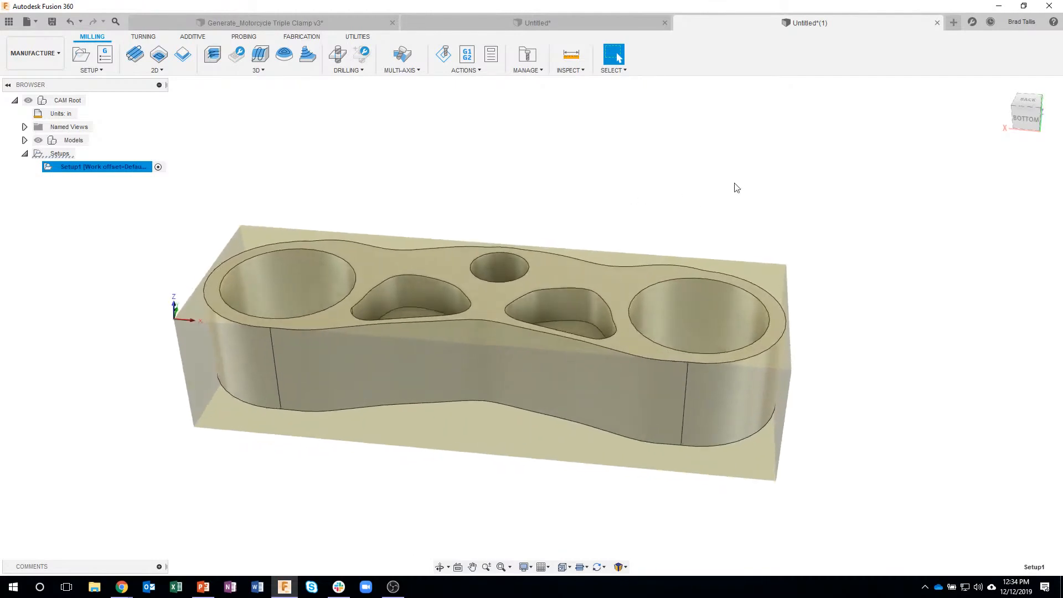
pyautogui.click(164, 74)
pyautogui.click(151, 107)
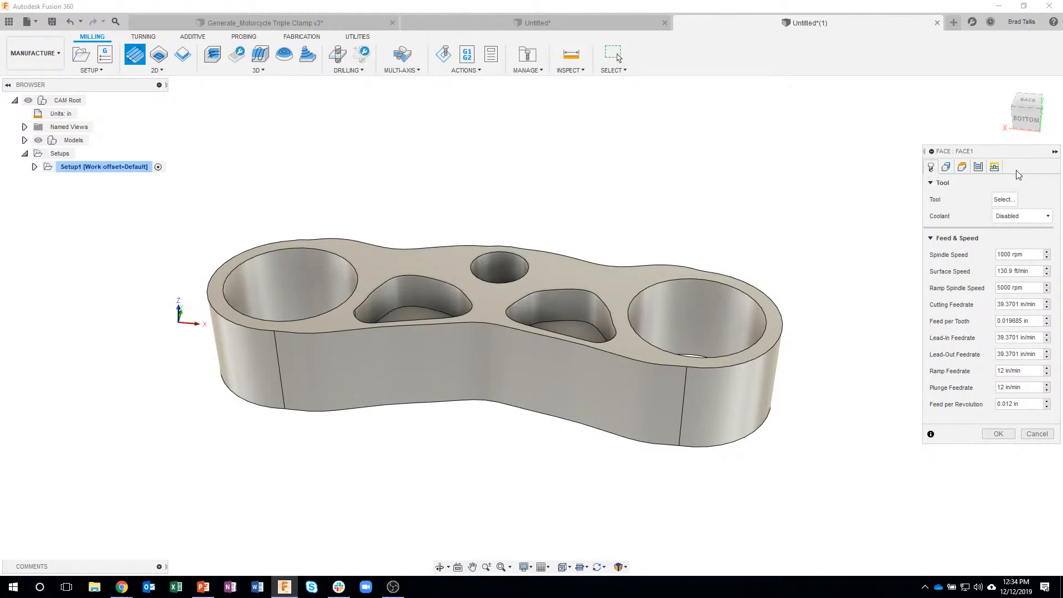
pyautogui.click(1004, 199)
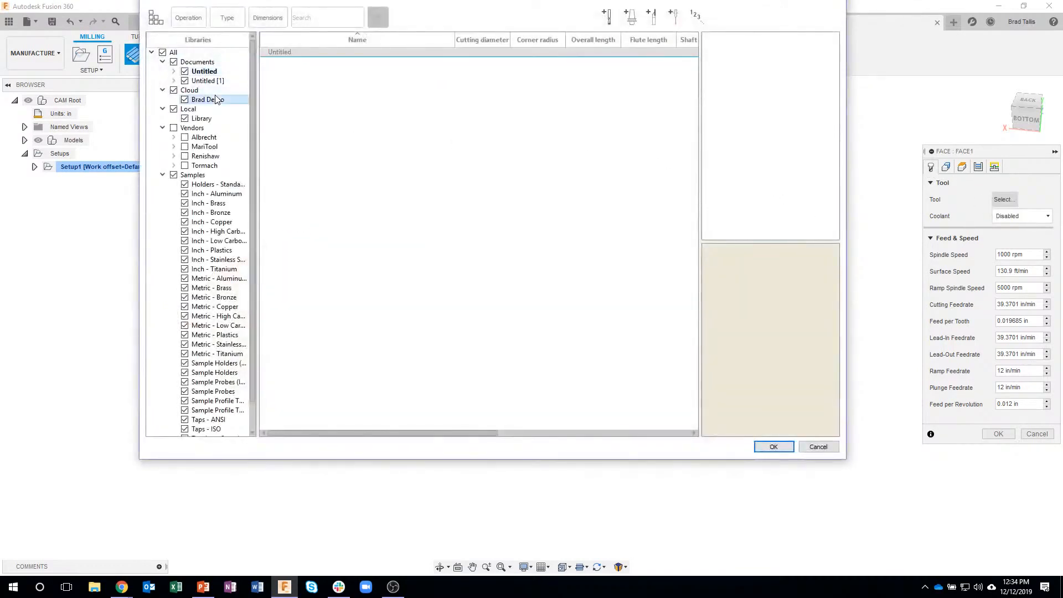
pyautogui.click(216, 100)
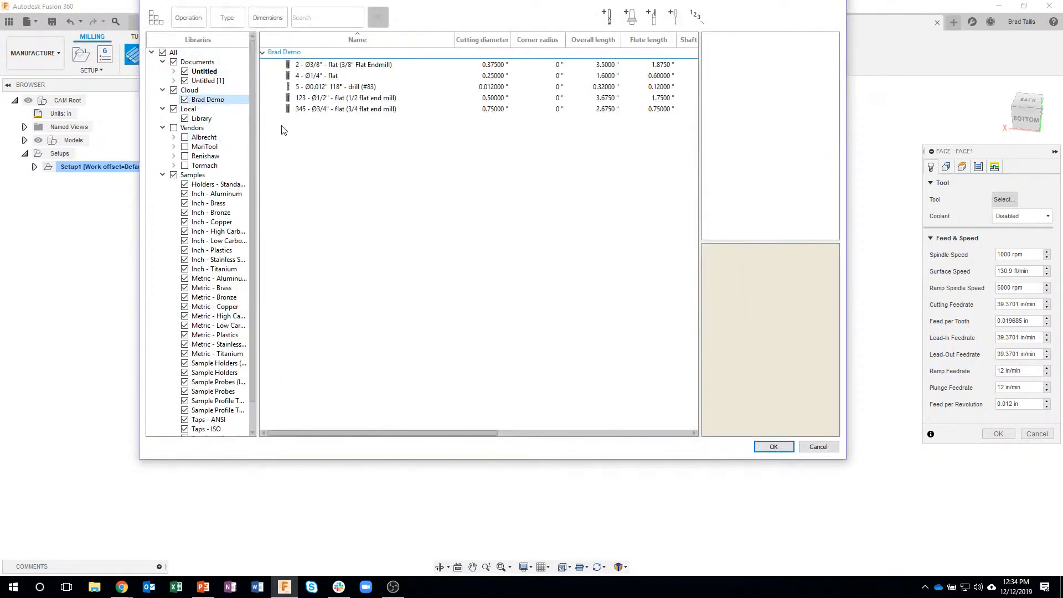
pyautogui.scroll(-1, 252, 355)
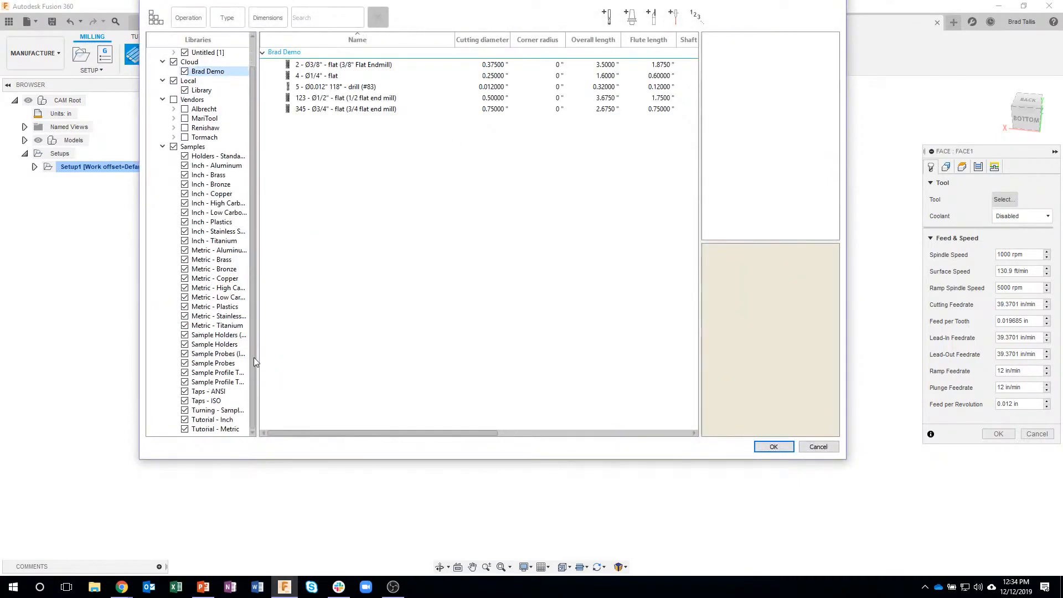
pyautogui.click(227, 419)
pyautogui.click(349, 66)
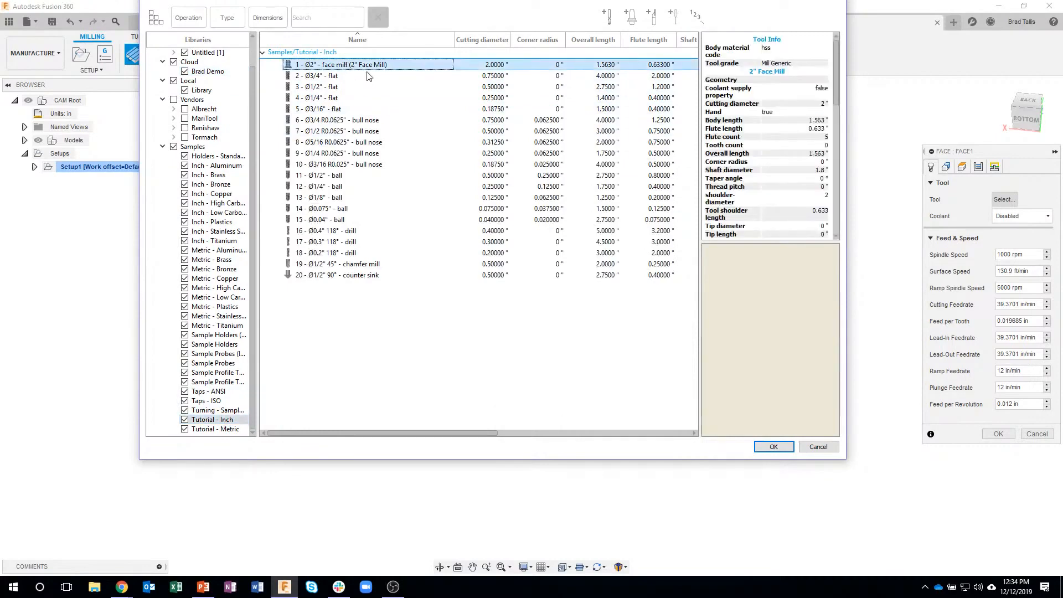
pyautogui.click(774, 445)
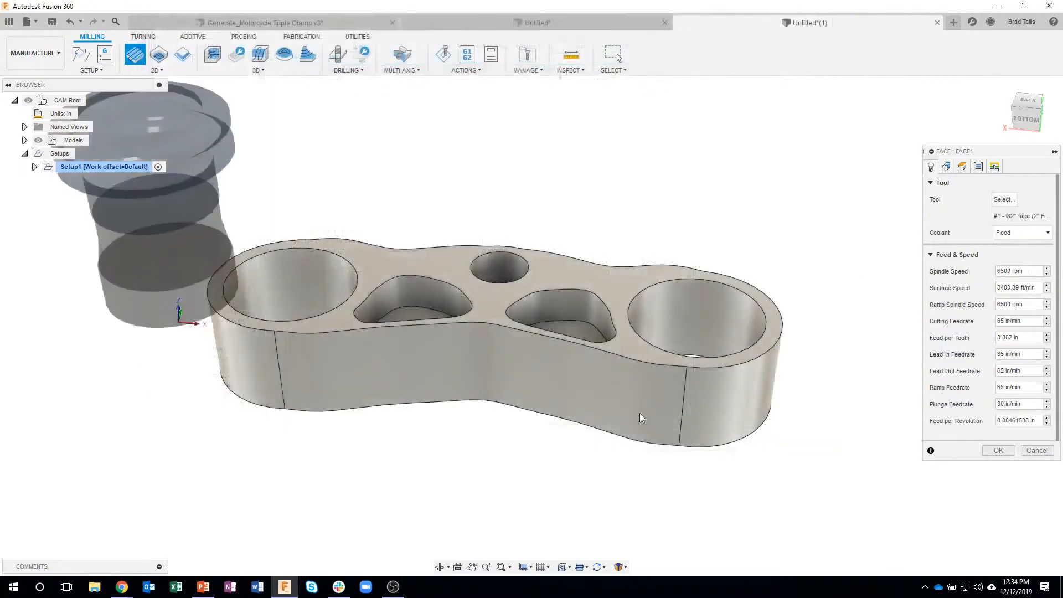
pyautogui.keyDown('shift'); pyautogui.moveTo(834, 423); pyautogui.dragTo(798, 310, button='middle'); pyautogui.keyUp('shift')
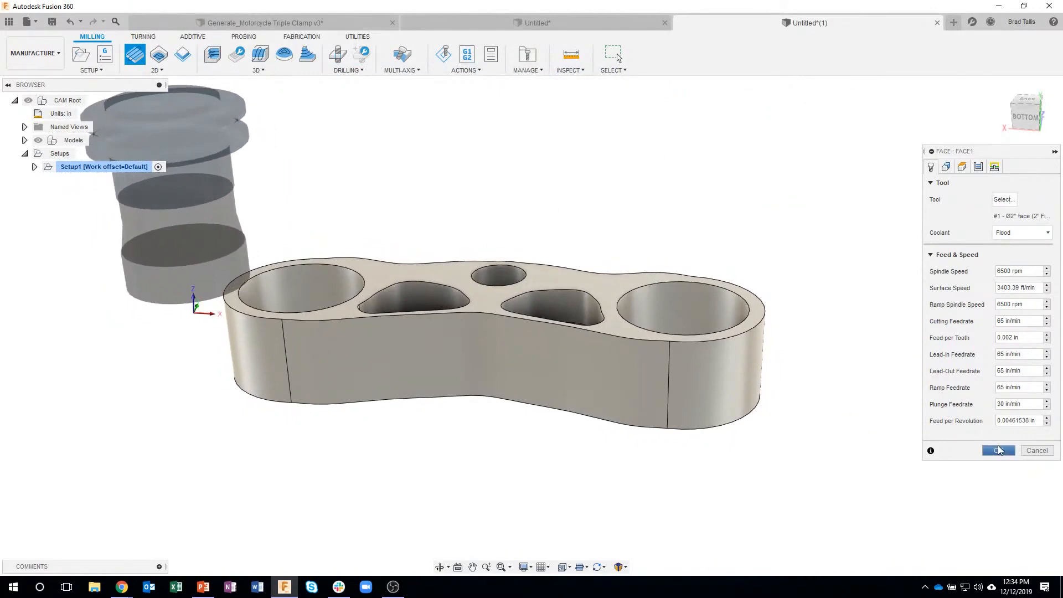
pyautogui.click(998, 450)
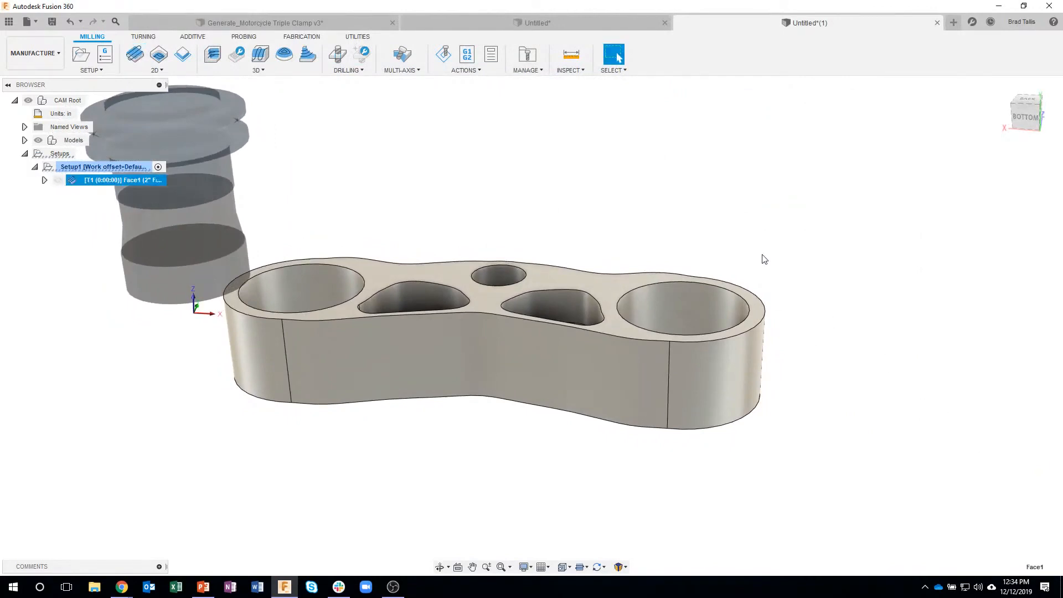
# - Inspect the facing toolpath and play its machining simulation on the stock, closing the simulation when it ends
pyautogui.keyDown('shift'); pyautogui.moveTo(765, 260); pyautogui.dragTo(887, 282, button='middle'); pyautogui.keyUp('shift')
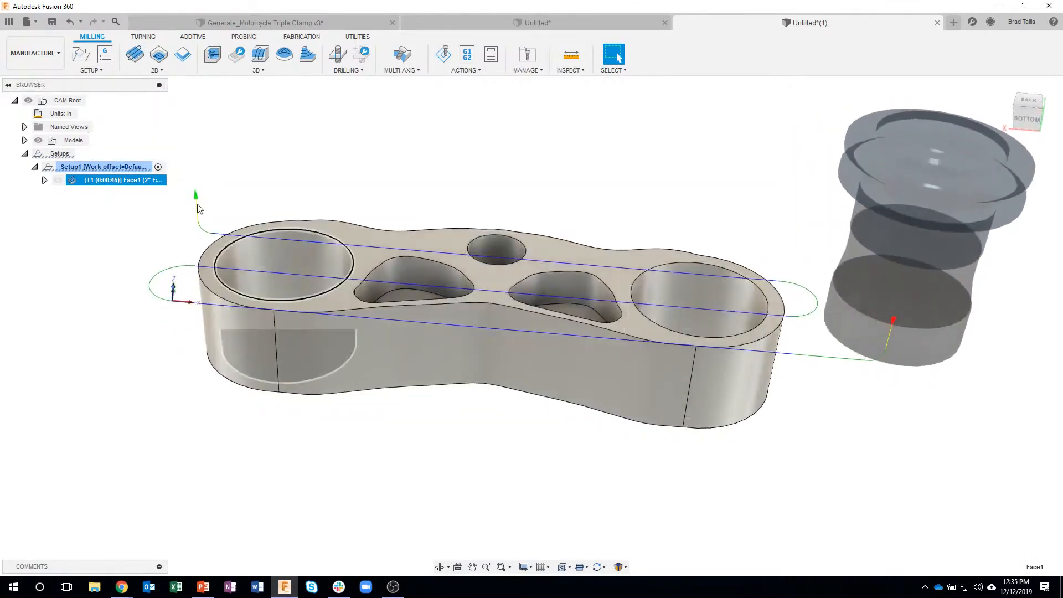
pyautogui.keyDown('shift'); pyautogui.moveTo(452, 221); pyautogui.dragTo(491, 175, button='middle'); pyautogui.keyUp('shift')
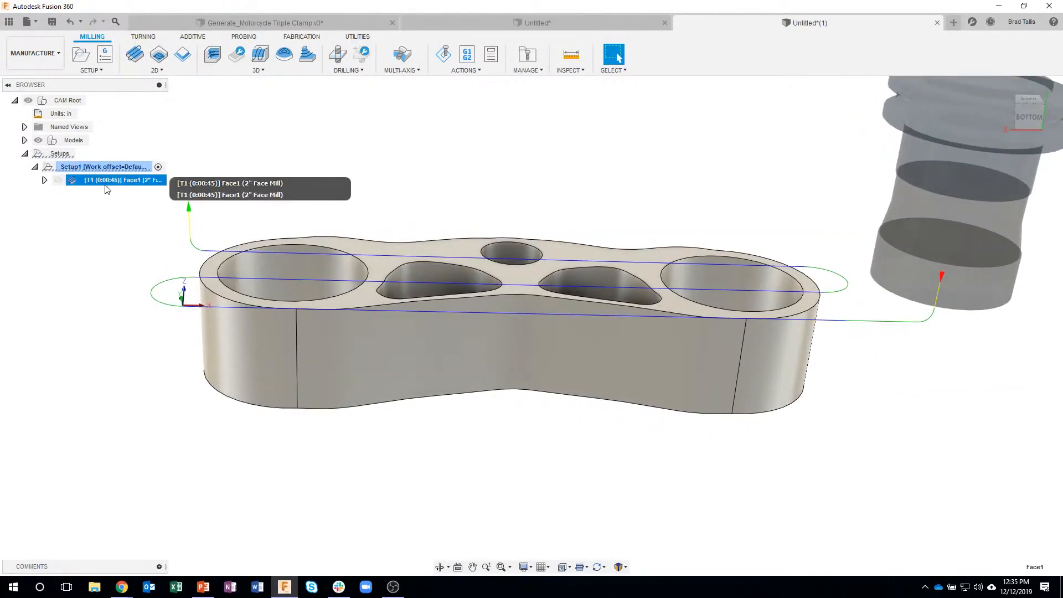
pyautogui.keyDown('shift'); pyautogui.moveTo(434, 146); pyautogui.dragTo(459, 159, button='middle'); pyautogui.keyUp('shift')
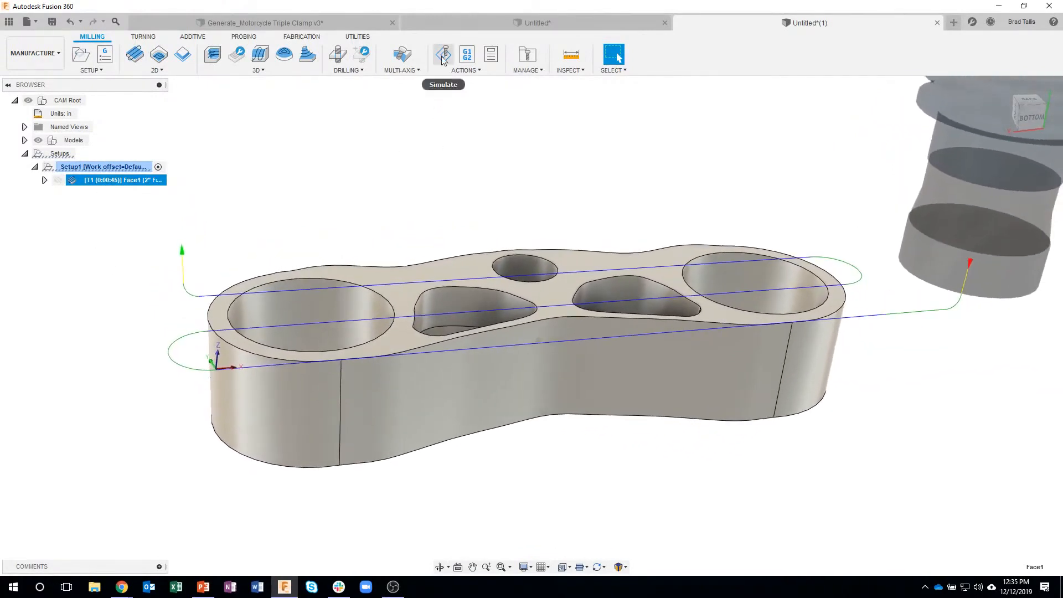
pyautogui.click(443, 58)
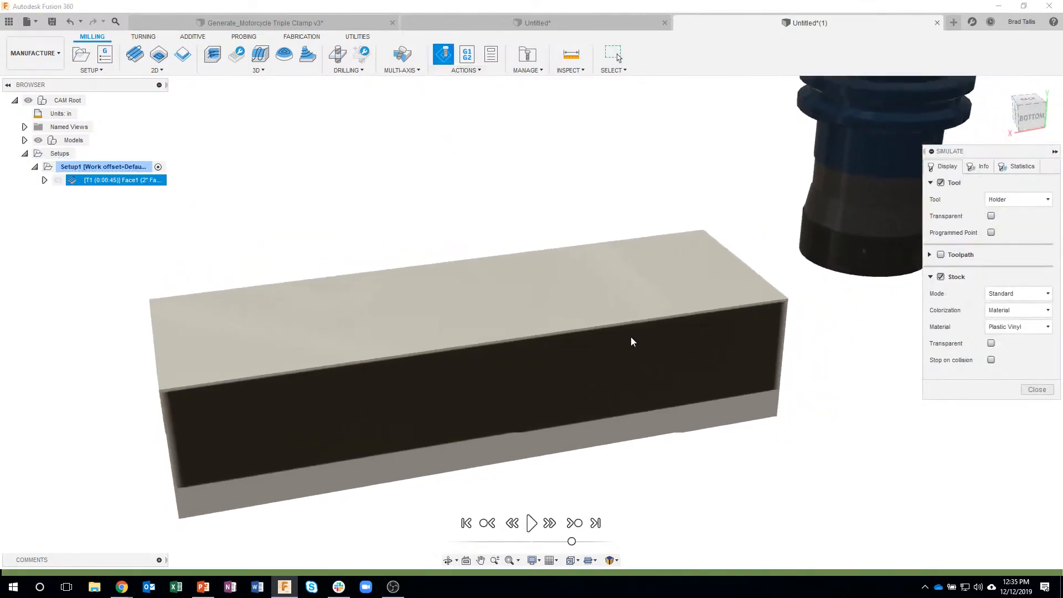
pyautogui.click(532, 523)
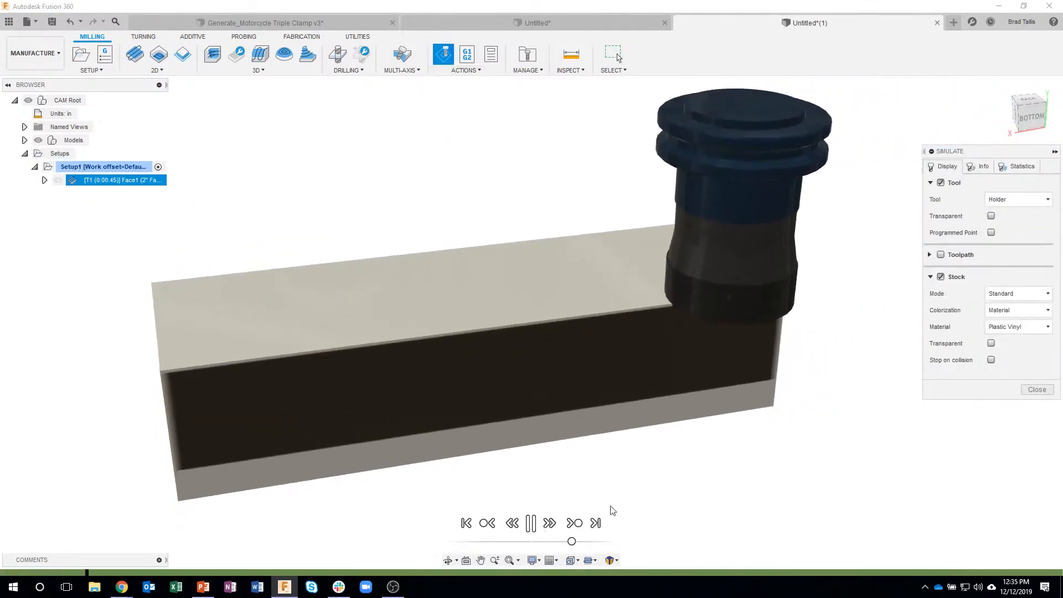
pyautogui.keyDown('shift'); pyautogui.moveTo(790, 417); pyautogui.dragTo(763, 337, button='middle'); pyautogui.keyUp('shift')
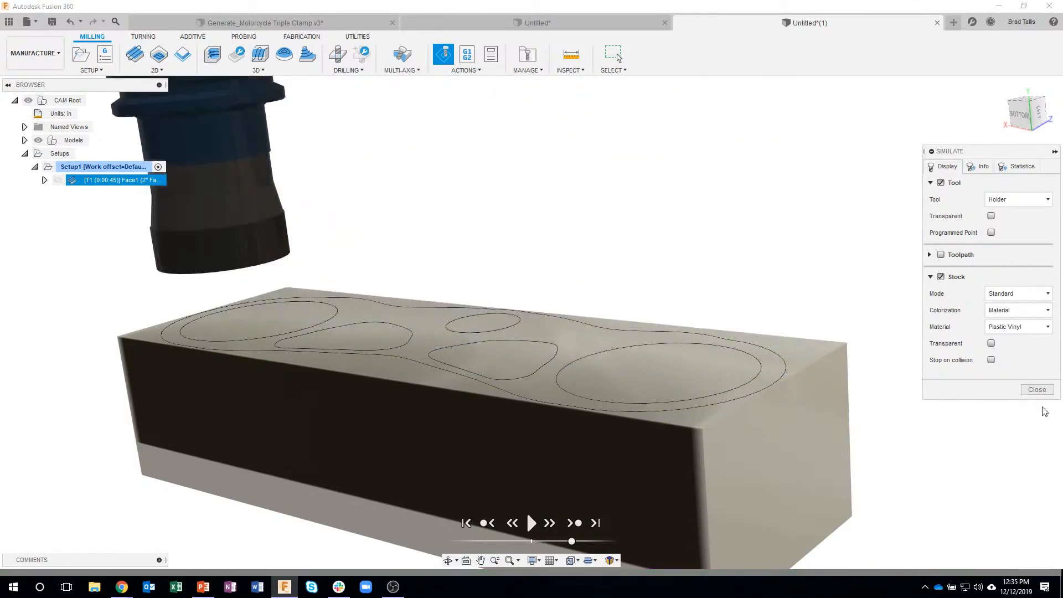
pyautogui.click(1037, 390)
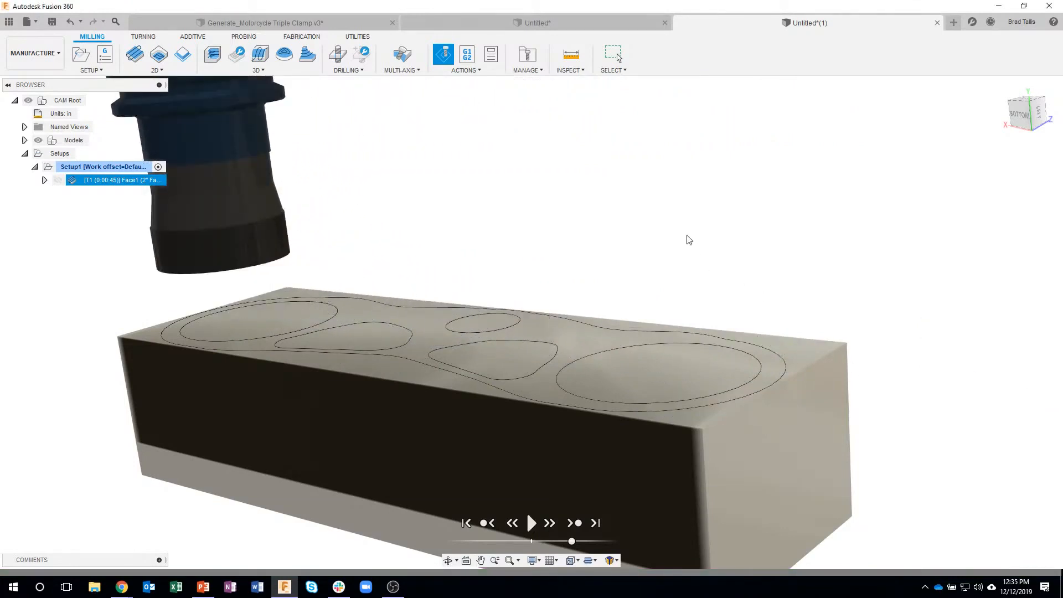
# - Start a 2D Adaptive Clearing operation with the 3/8" flat endmill, tool 2, from the cloud tool library
pyautogui.click(576, 190)
pyautogui.keyDown('shift'); pyautogui.moveTo(523, 189); pyautogui.dragTo(453, 216, button='middle'); pyautogui.keyUp('shift')
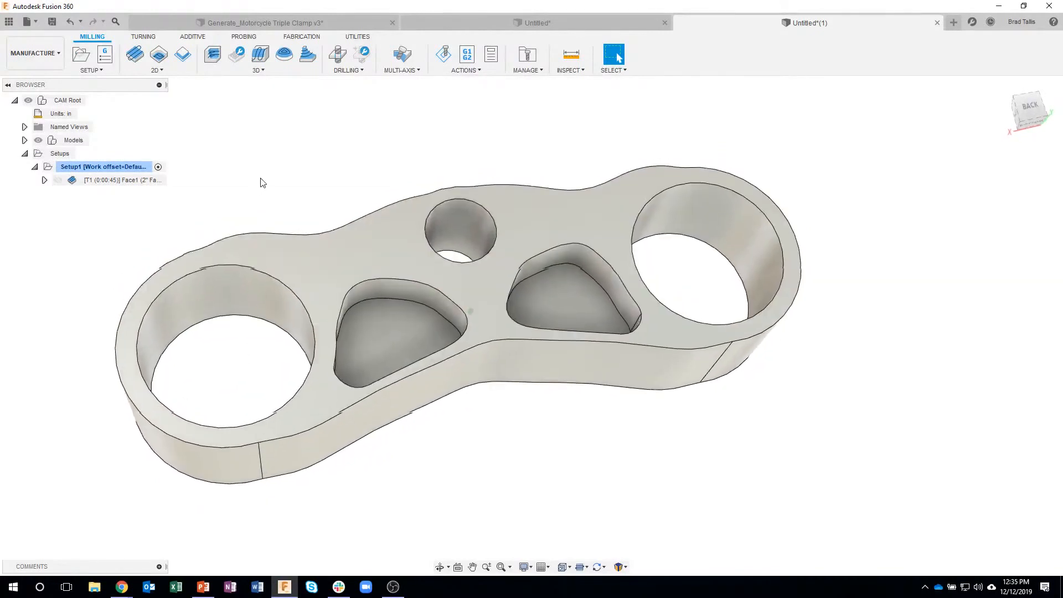
pyautogui.click(159, 70)
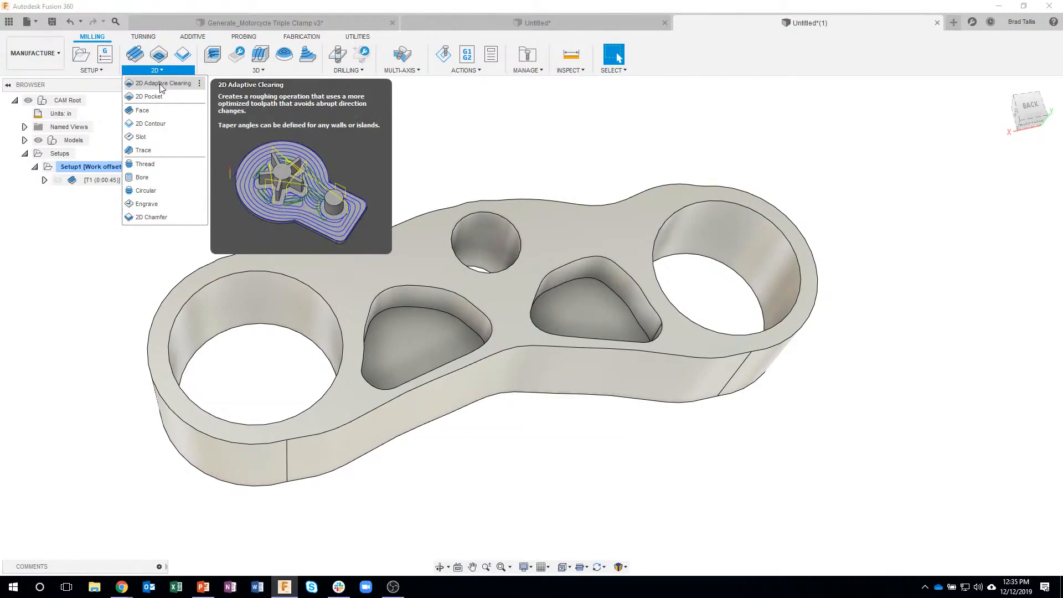
pyautogui.click(161, 84)
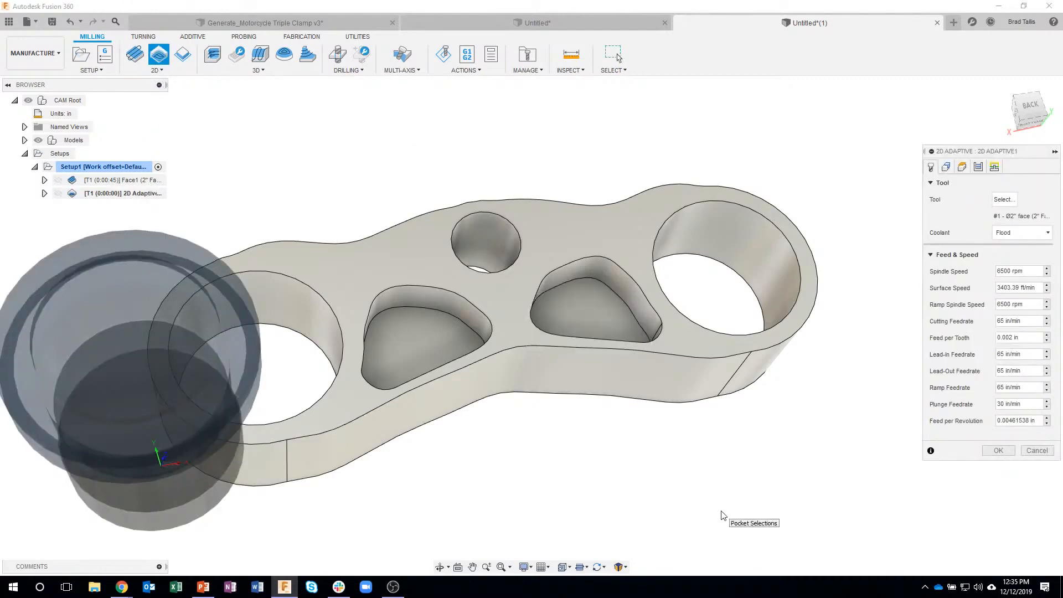
pyautogui.keyDown('shift'); pyautogui.moveTo(705, 487); pyautogui.dragTo(476, 453, button='middle'); pyautogui.keyUp('shift')
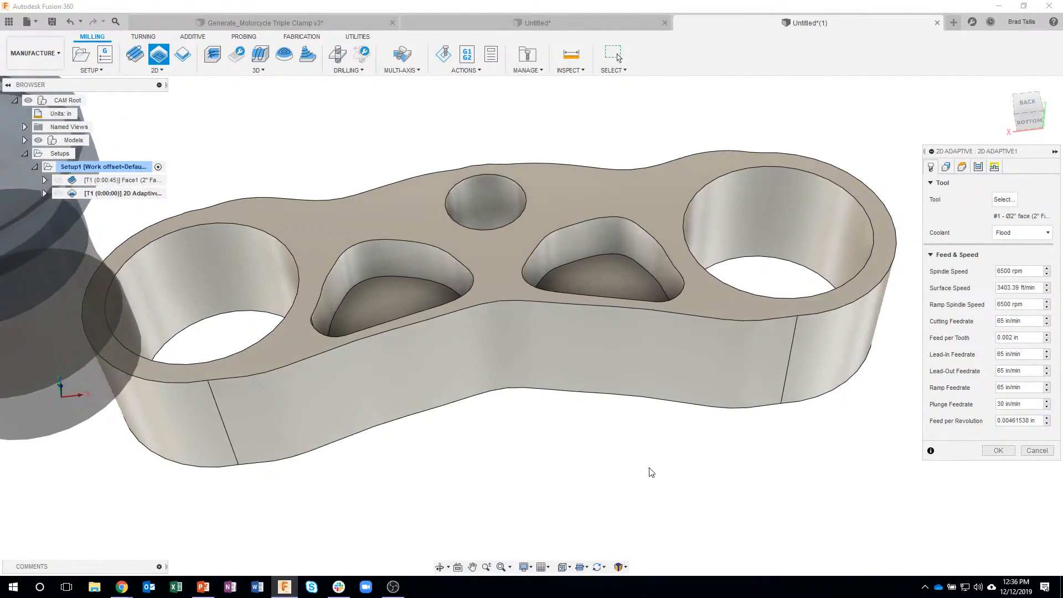
pyautogui.click(1004, 199)
pyautogui.click(200, 101)
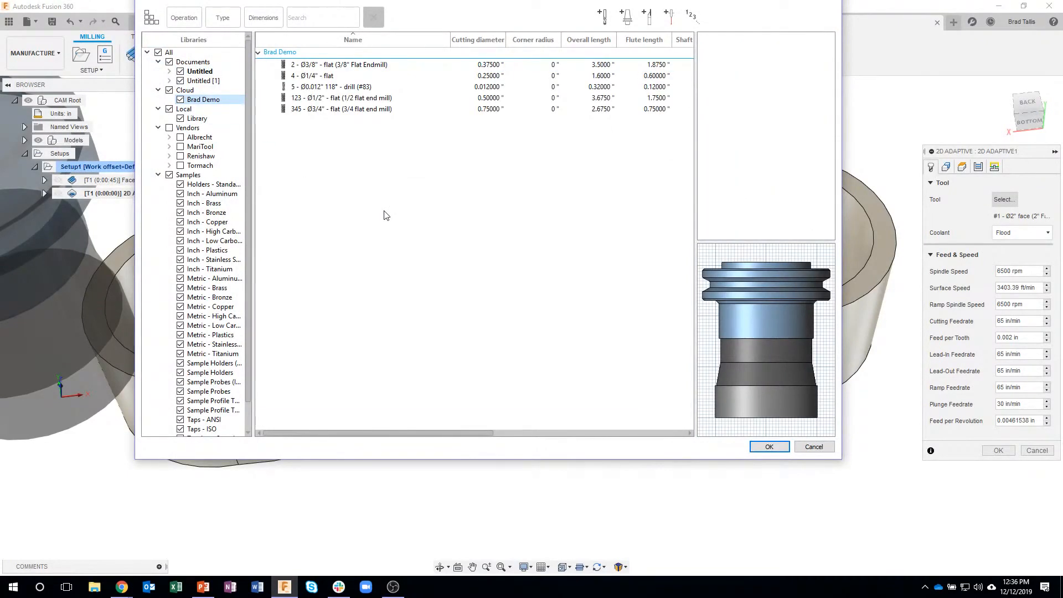
pyautogui.click(322, 65)
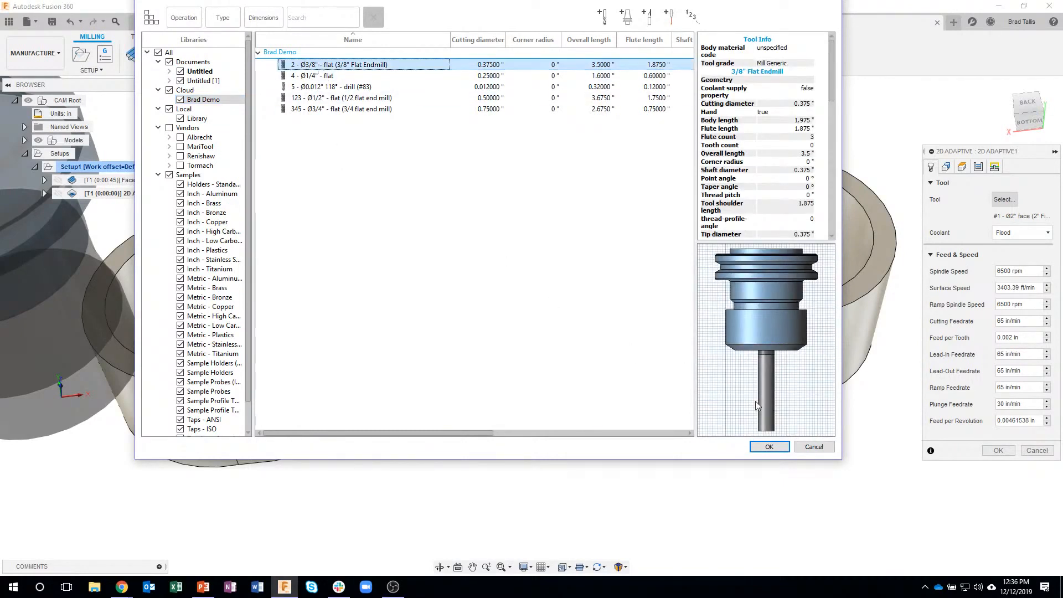
pyautogui.click(767, 446)
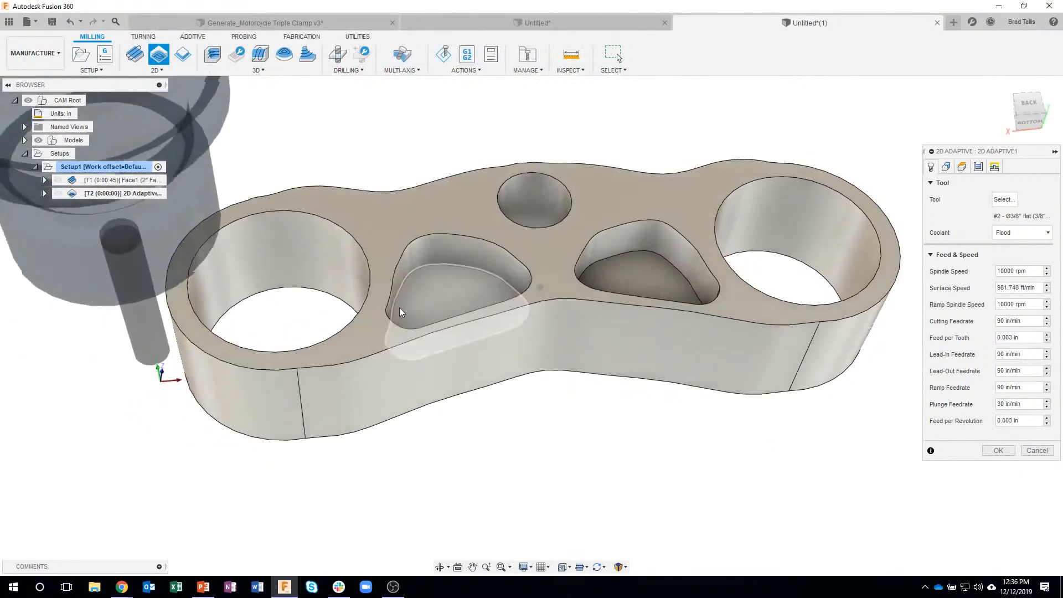
# - Select the bottom edges of the two large bores and the centre hole as pockets and generate the 2D Adaptive toolpath
pyautogui.click(308, 293)
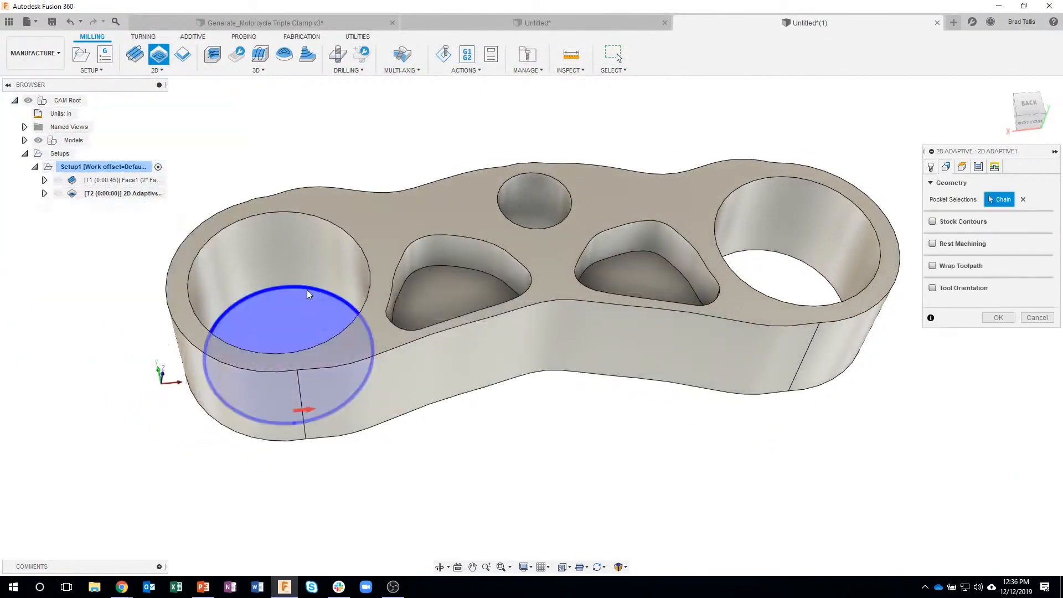
pyautogui.click(766, 258)
pyautogui.keyDown('shift'); pyautogui.moveTo(721, 371); pyautogui.dragTo(531, 243, button='middle'); pyautogui.keyUp('shift')
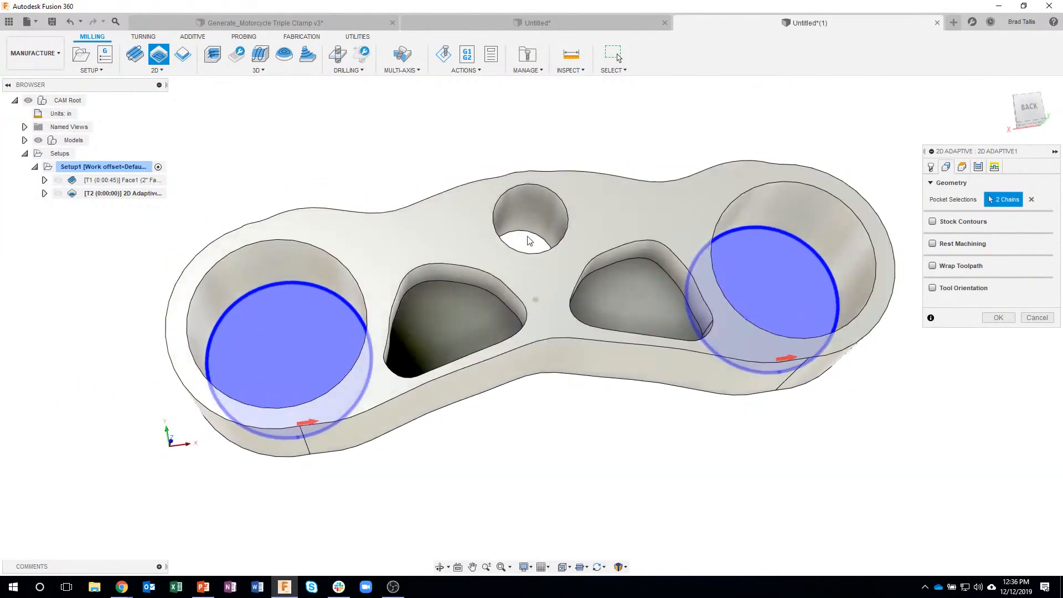
pyautogui.click(531, 236)
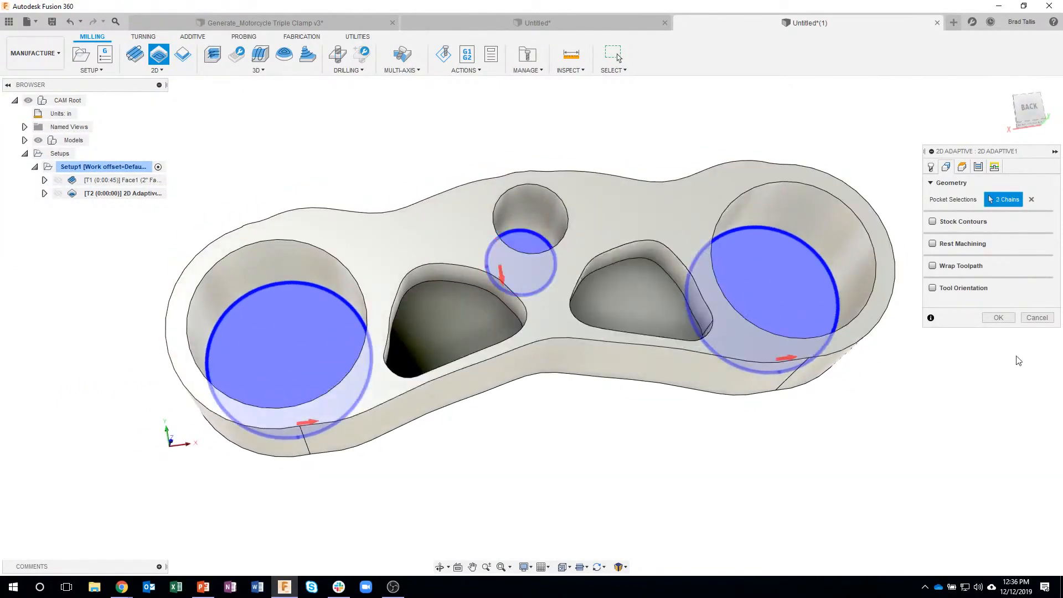
pyautogui.click(998, 317)
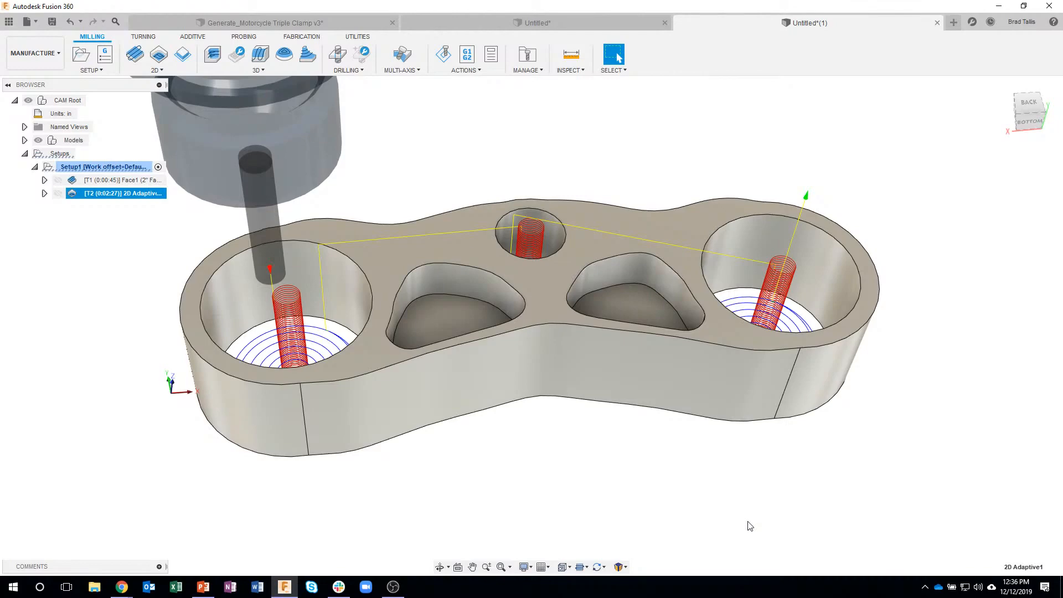
# - Edit the 2D Adaptive operation's helical ramp to use a 2 deg ramp taper angle and regenerate the toolpath
pyautogui.keyDown('shift'); pyautogui.moveTo(751, 430); pyautogui.dragTo(215, 303, button='middle'); pyautogui.keyUp('shift')
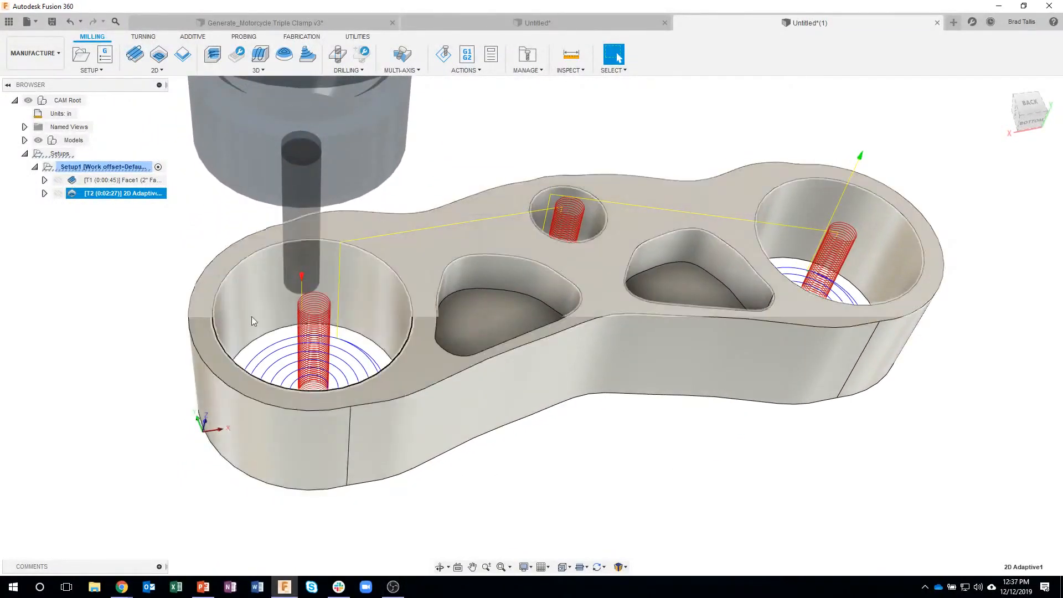
pyautogui.scroll(2, 299, 300)
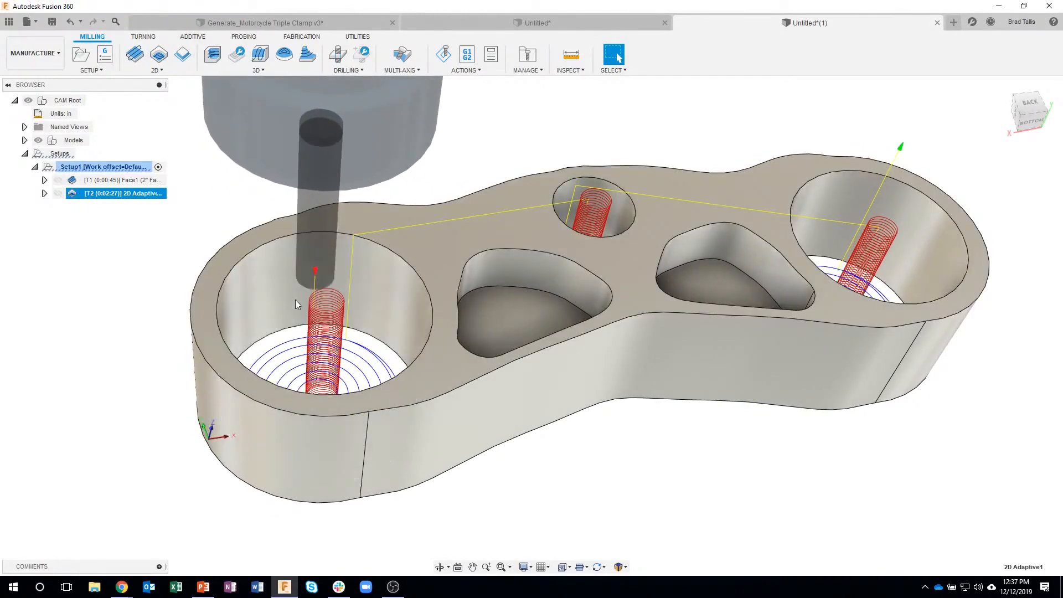
pyautogui.rightClick(118, 198)
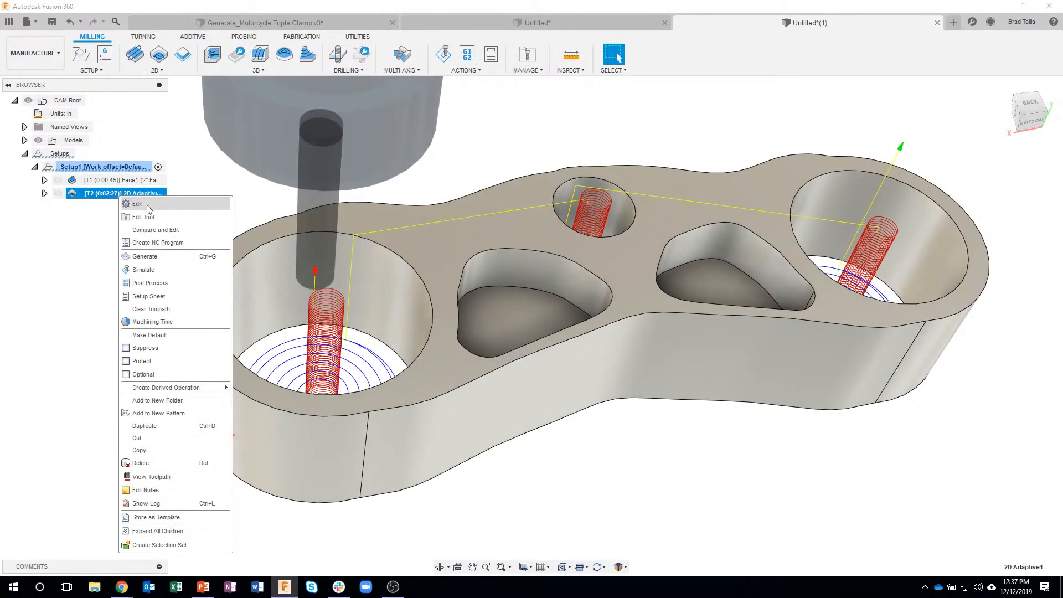
pyautogui.click(137, 203)
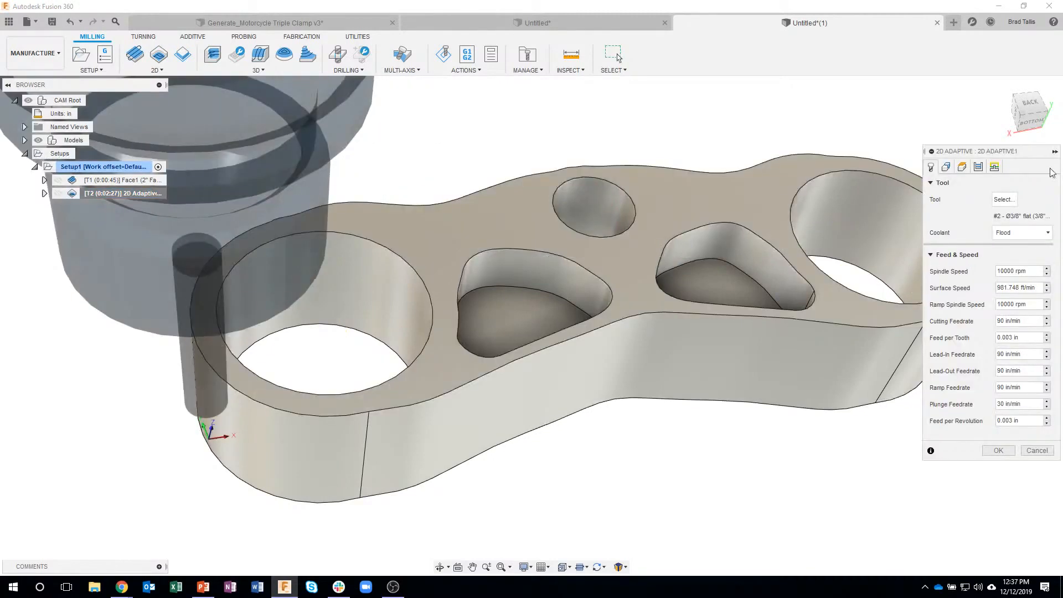
pyautogui.click(997, 167)
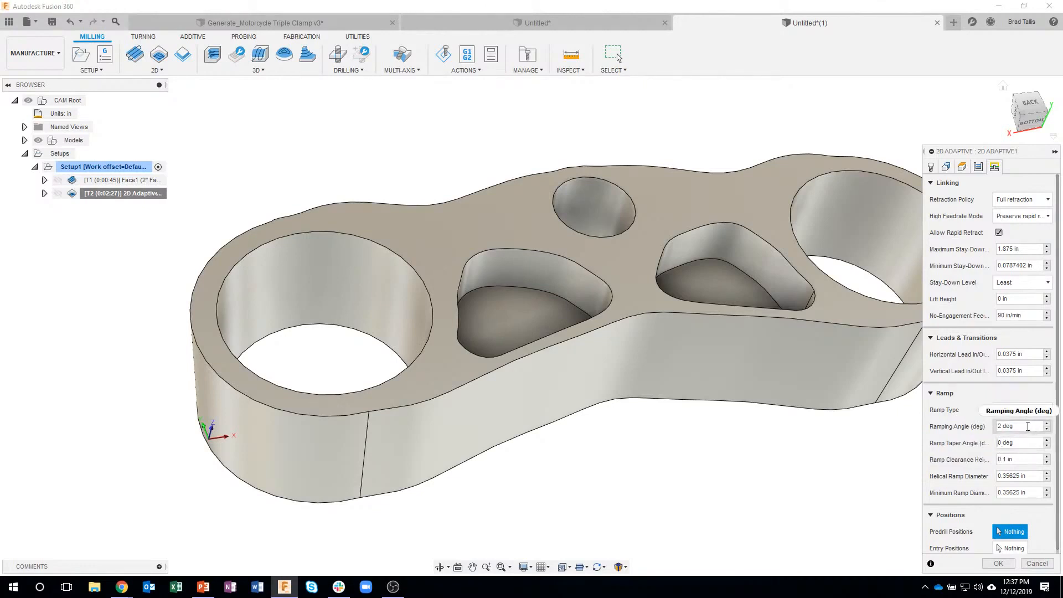
pyautogui.press('Delete')
pyautogui.write('2')
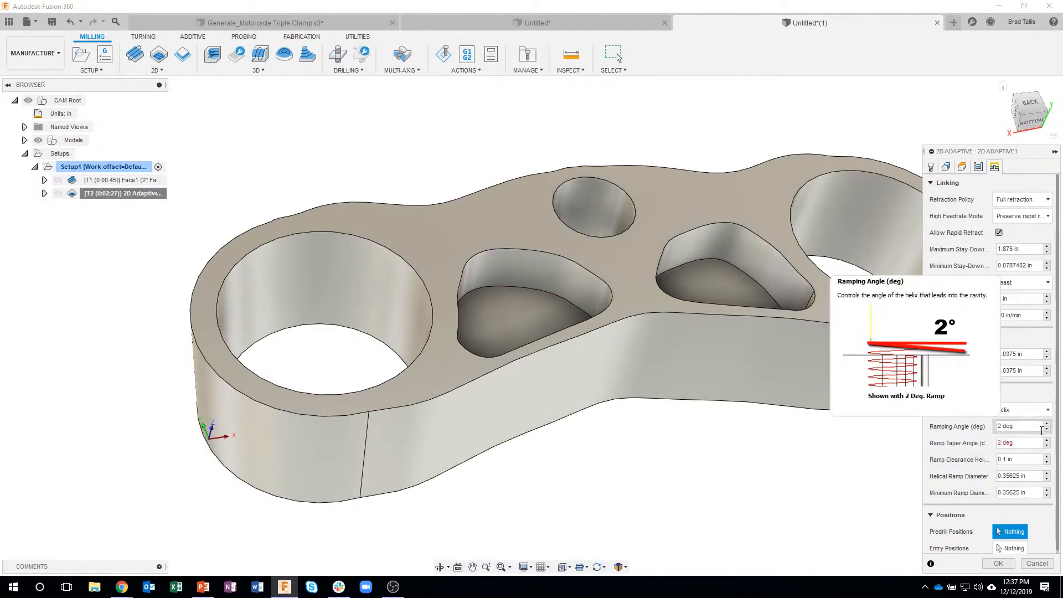
pyautogui.click(997, 564)
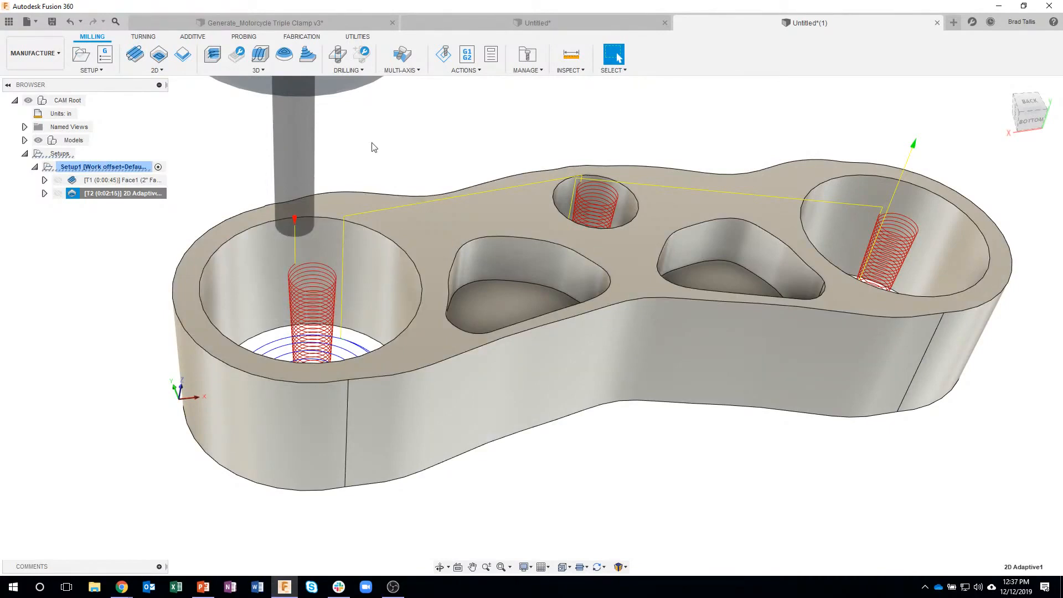
# - Enable Multiple Depths in the 2D Adaptive operation with a maximum roughing stepdown of 0.5 in and regenerate the toolpath
pyautogui.keyDown('shift'); pyautogui.moveTo(365, 141); pyautogui.dragTo(434, 139, button='middle'); pyautogui.keyUp('shift')
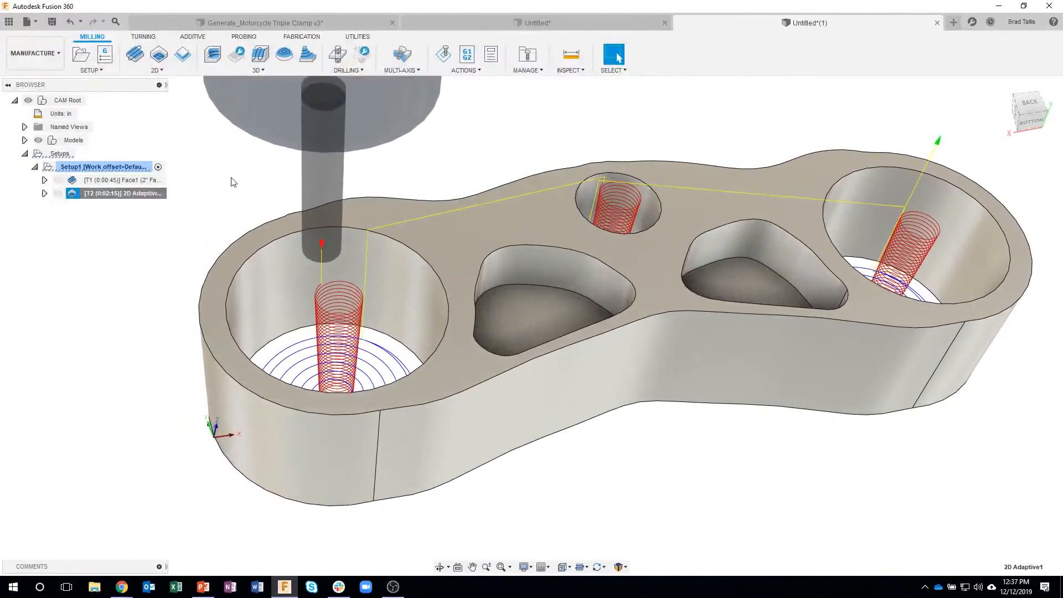
pyautogui.rightClick(207, 195)
pyautogui.click(226, 204)
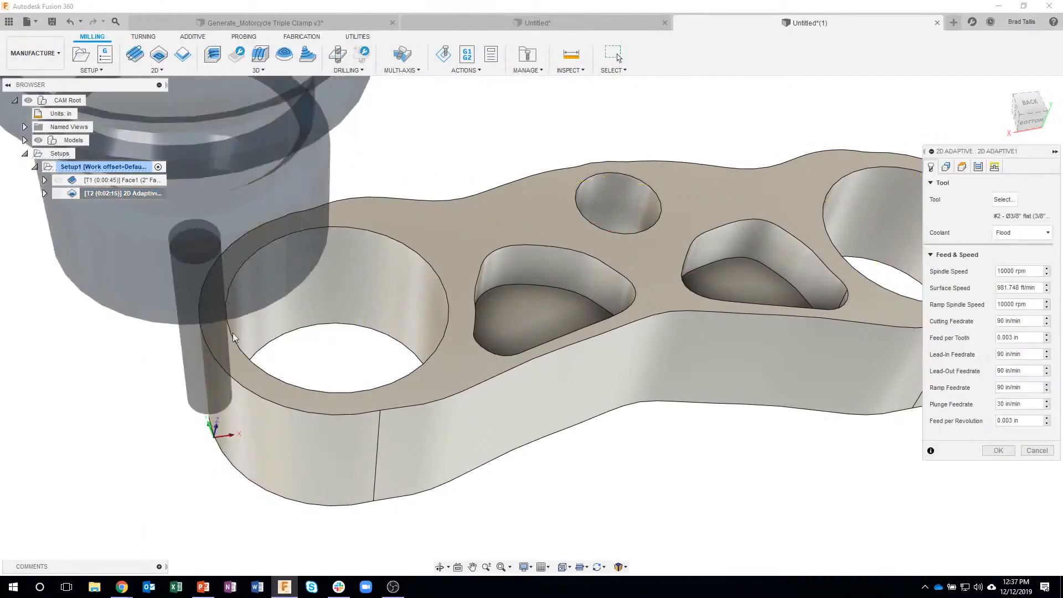
pyautogui.keyDown('shift'); pyautogui.moveTo(720, 296); pyautogui.dragTo(568, 319, button='middle'); pyautogui.keyUp('shift')
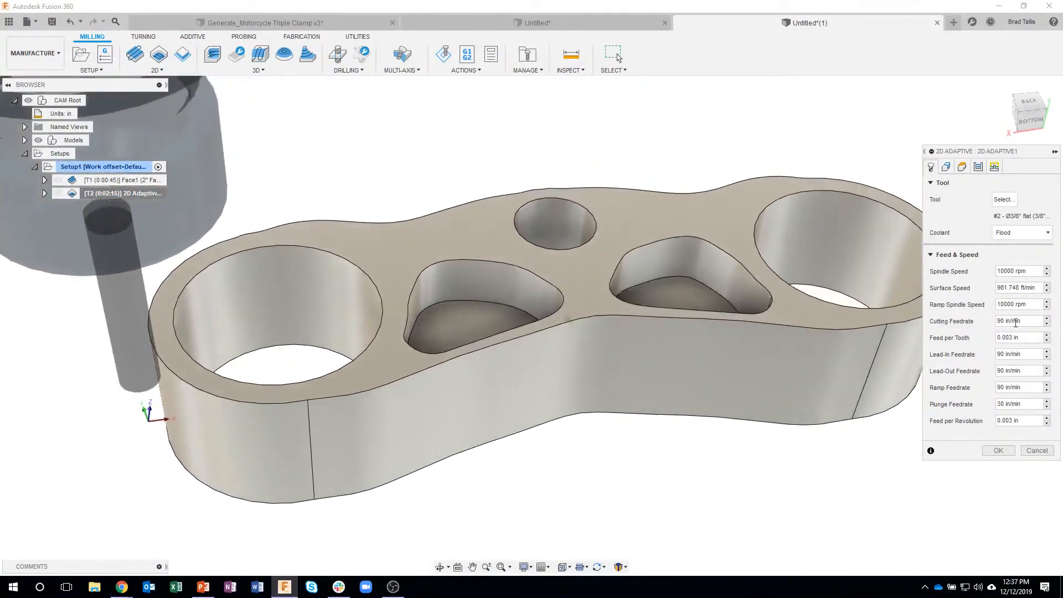
pyautogui.click(979, 168)
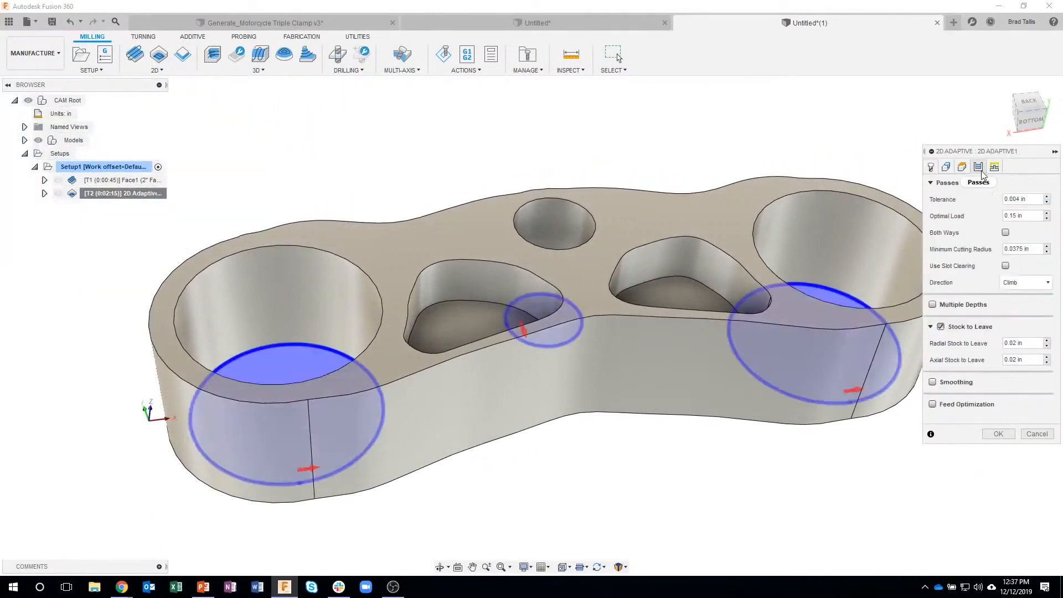
pyautogui.click(932, 304)
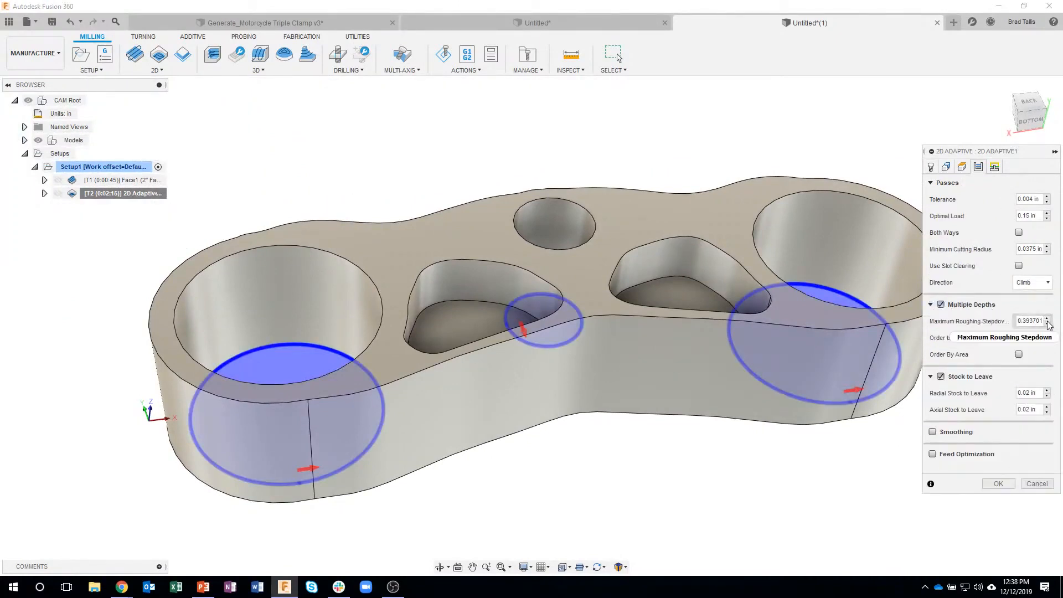
pyautogui.doubleClick(1042, 321)
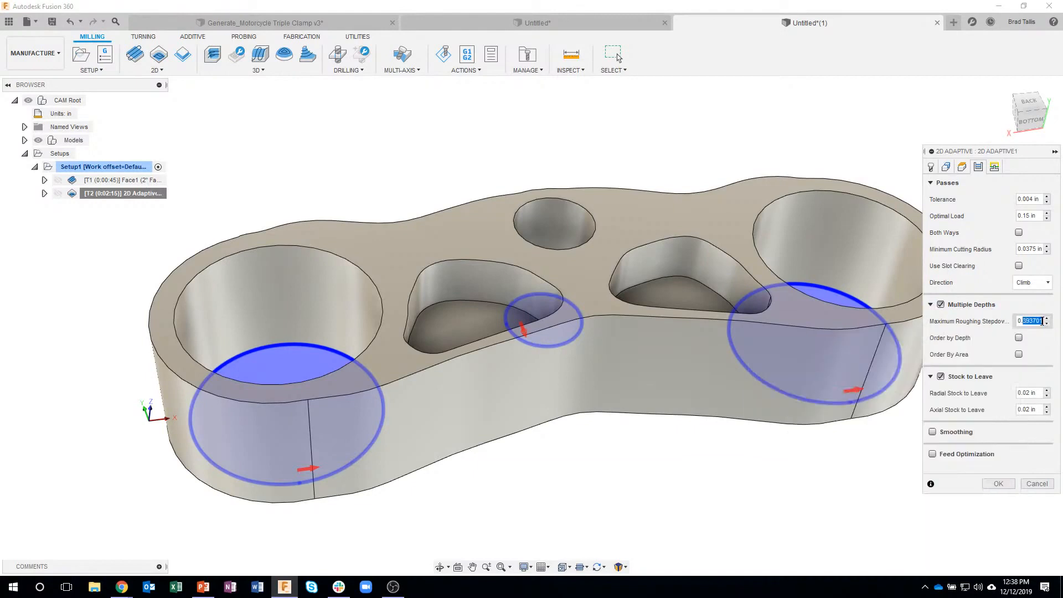
pyautogui.write('5')
pyautogui.click(999, 484)
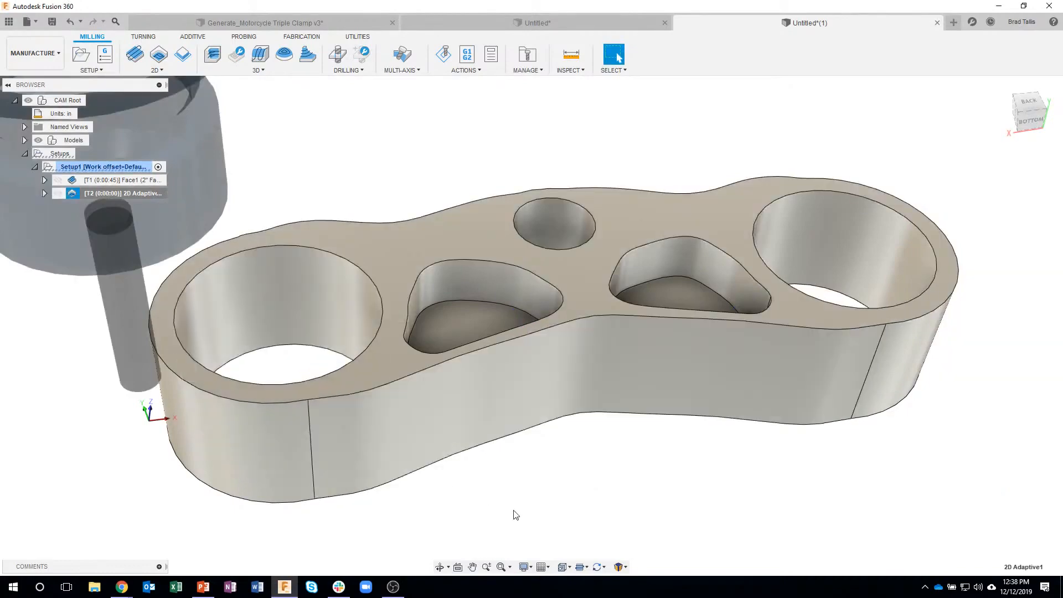
# - Examine the multi-depth adaptive toolpath in the two large bores and the centre hole from several angles
pyautogui.keyDown('shift'); pyautogui.moveTo(345, 335); pyautogui.dragTo(204, 300, button='middle'); pyautogui.keyUp('shift')
pyautogui.keyDown('shift'); pyautogui.moveTo(215, 345); pyautogui.dragTo(300, 278, button='middle'); pyautogui.keyUp('shift')
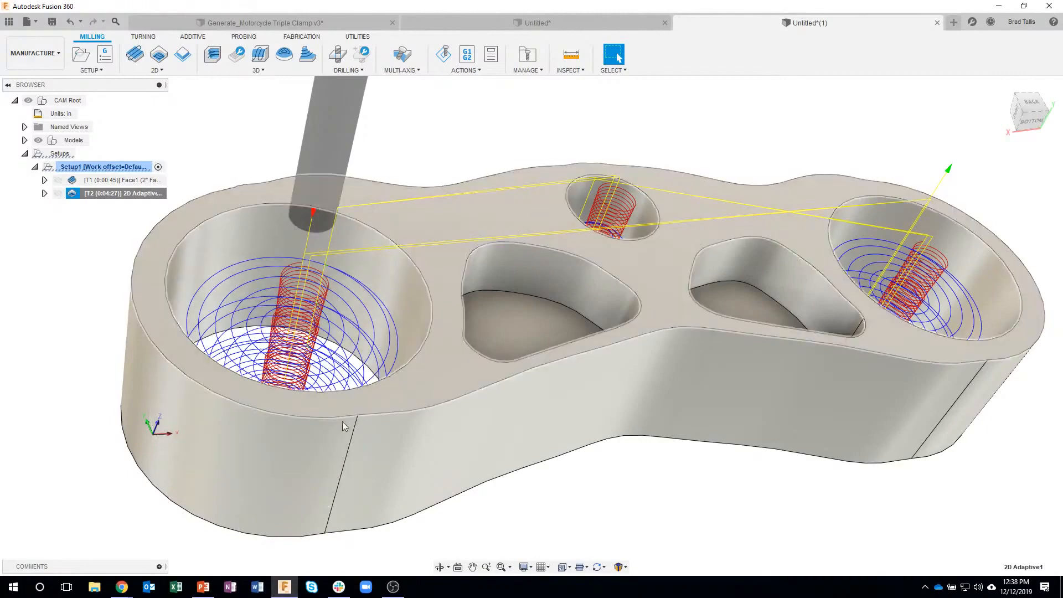
pyautogui.keyDown('shift'); pyautogui.moveTo(438, 464); pyautogui.dragTo(295, 339, button='middle'); pyautogui.keyUp('shift')
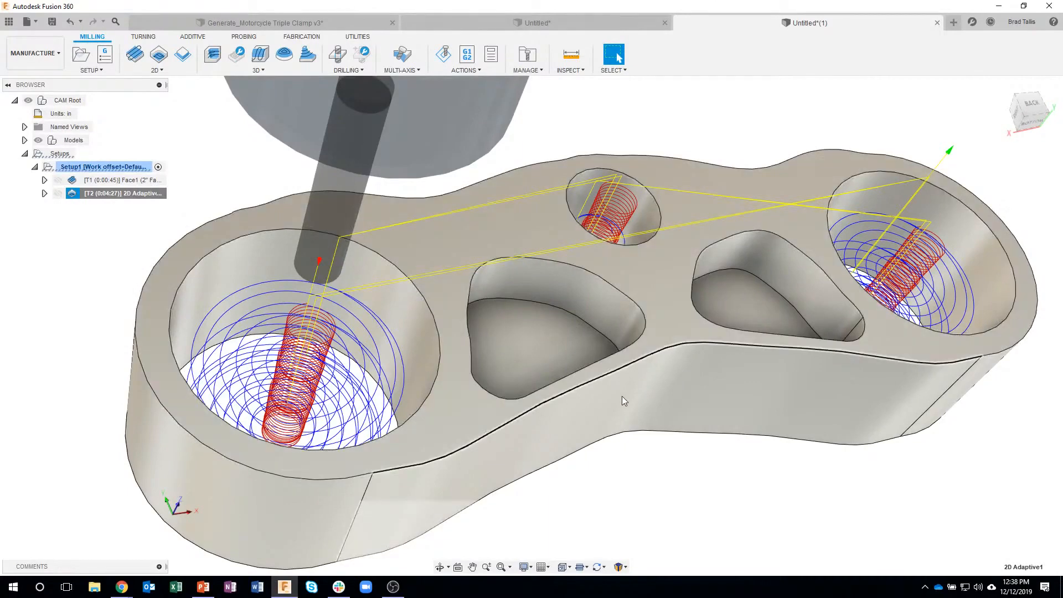
pyautogui.keyDown('shift'); pyautogui.moveTo(663, 490); pyautogui.dragTo(625, 377, button='middle'); pyautogui.keyUp('shift')
pyautogui.scroll(-4, 625, 377)
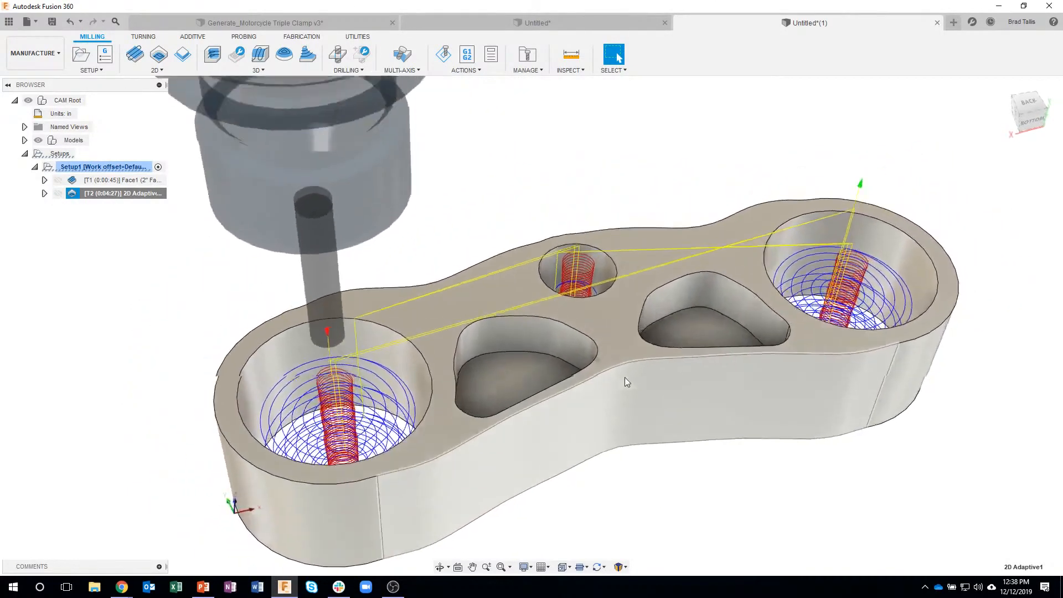
pyautogui.scroll(-1, 556, 185)
pyautogui.moveTo(555, 185); pyautogui.dragTo(544, 203, button='middle')
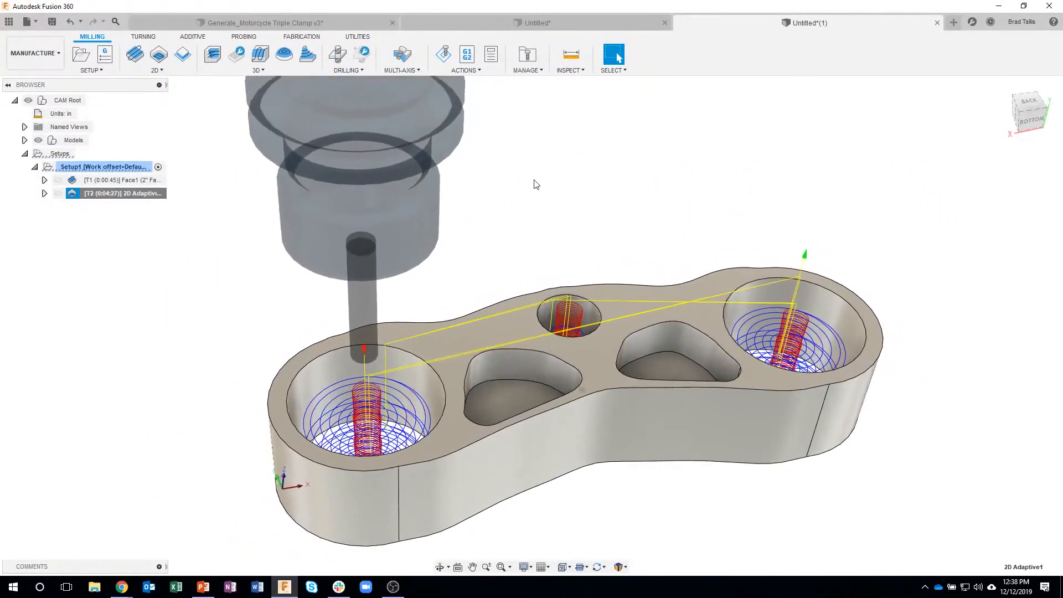
# - Simulate the 2D Adaptive operation with the stock colorization set to Comparison, pausing and closing it during the second depth pass
pyautogui.click(444, 55)
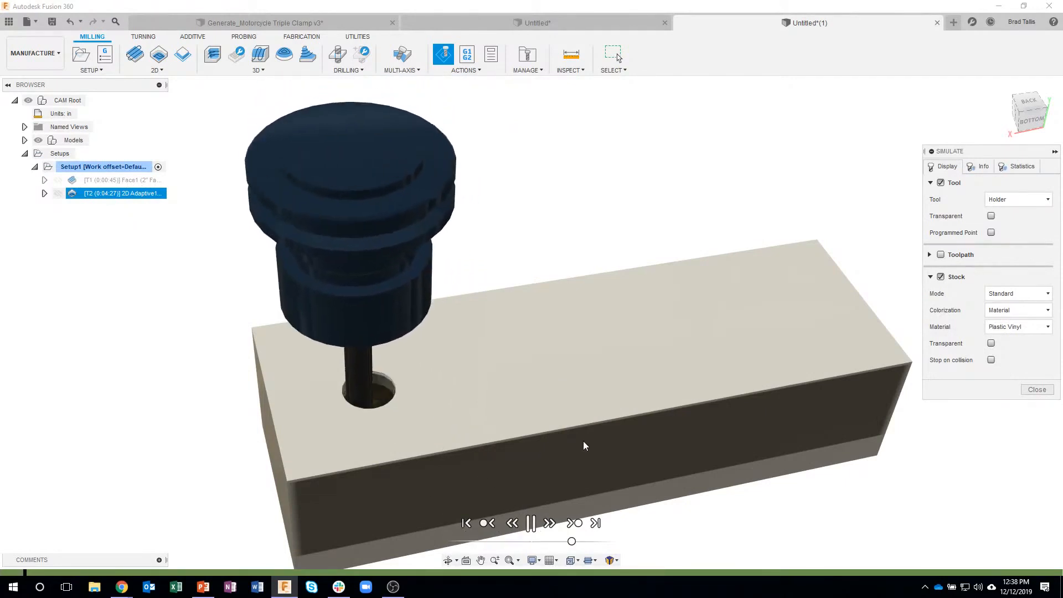
pyautogui.click(996, 294)
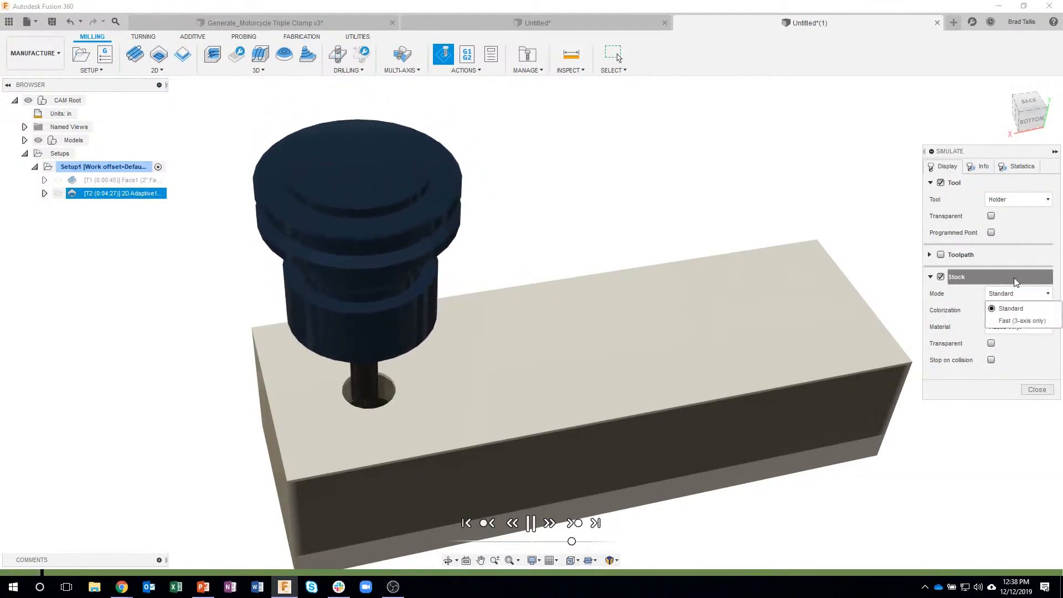
pyautogui.click(1018, 307)
pyautogui.click(1018, 309)
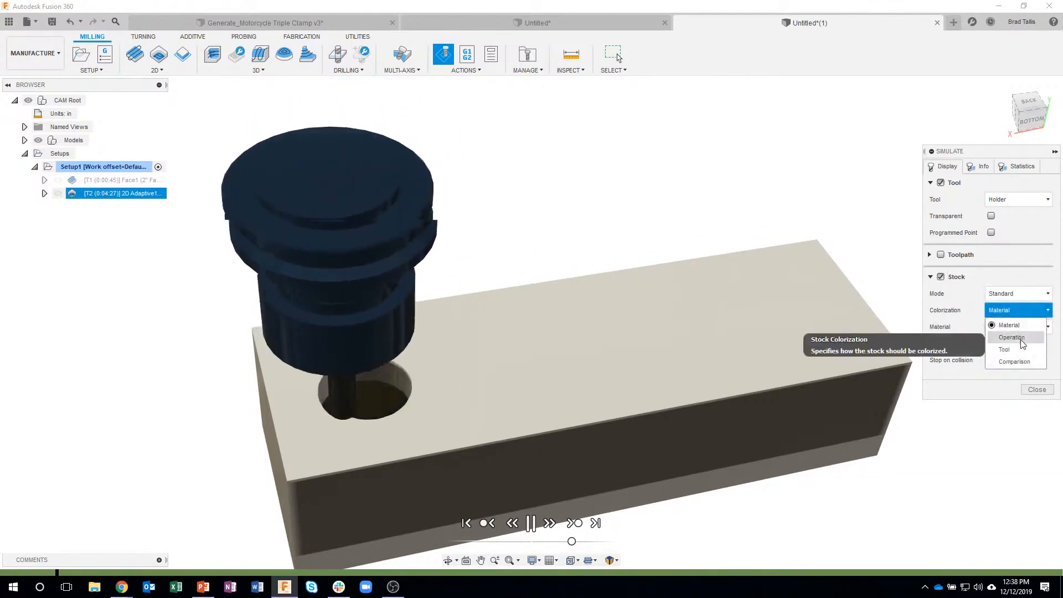
pyautogui.click(1017, 362)
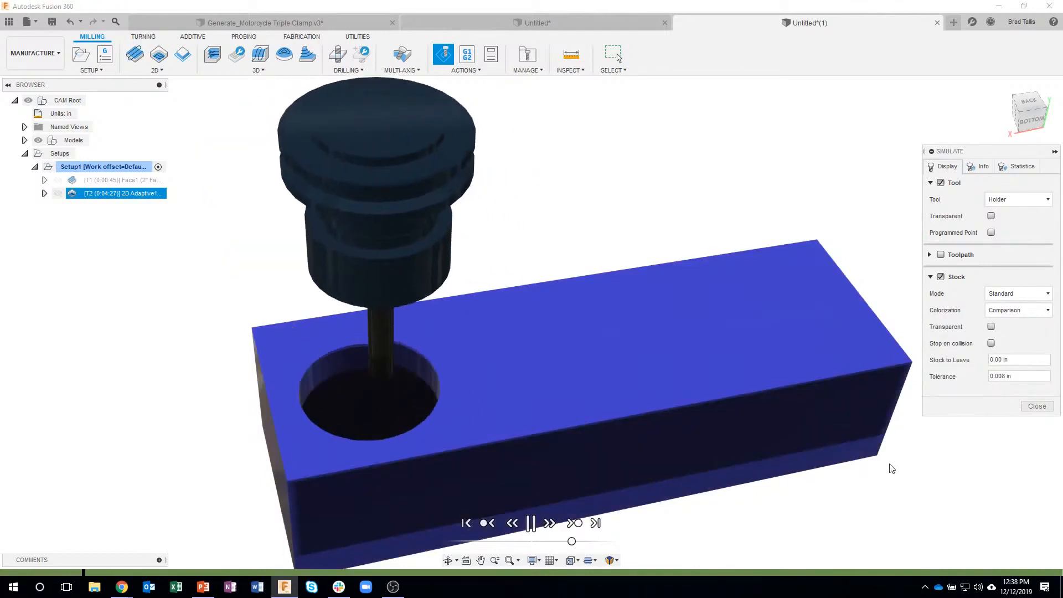
pyautogui.scroll(3, 373, 357)
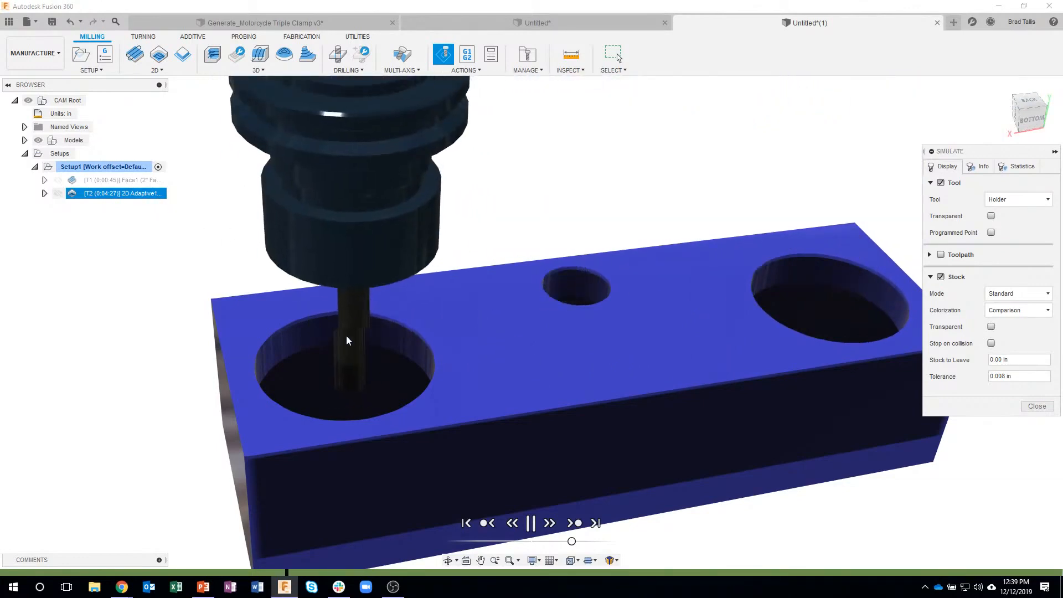
pyautogui.click(532, 523)
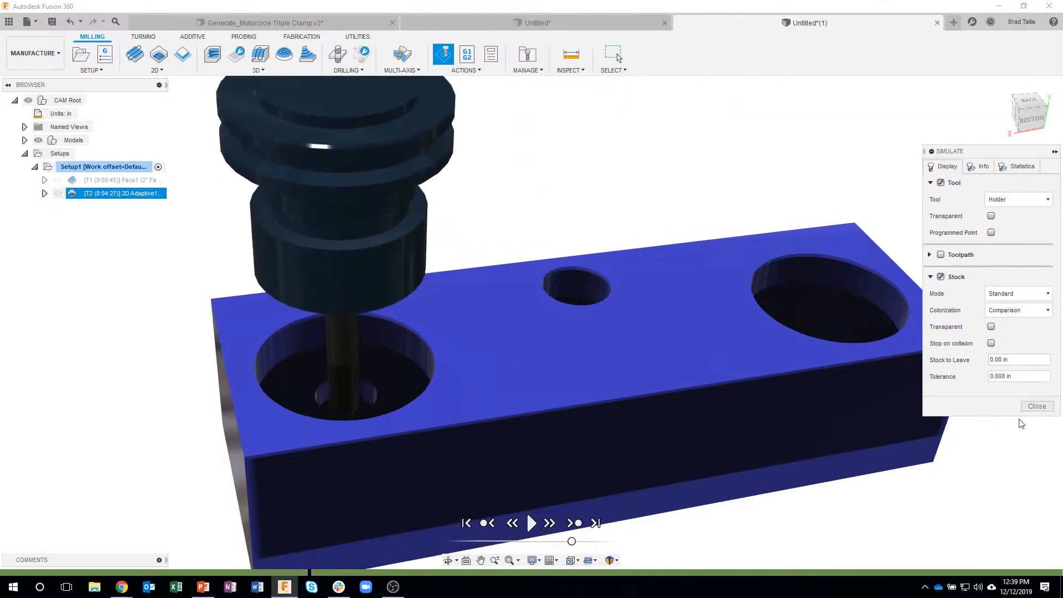
pyautogui.click(1037, 412)
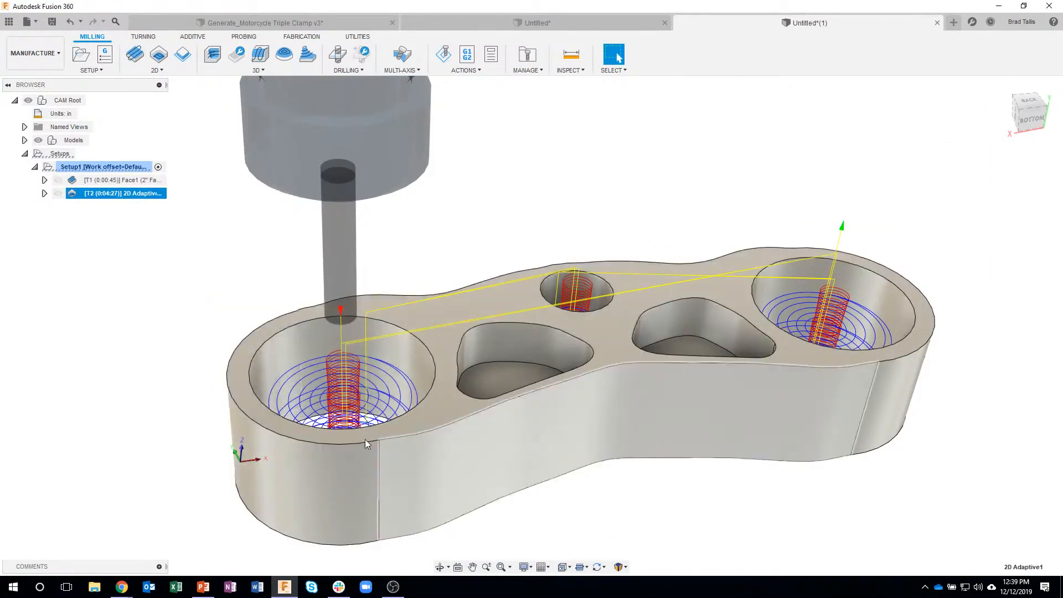
# - Reopen the 2D Adaptive operation and turn on Order By Area for its multiple depths
pyautogui.rightClick(136, 197)
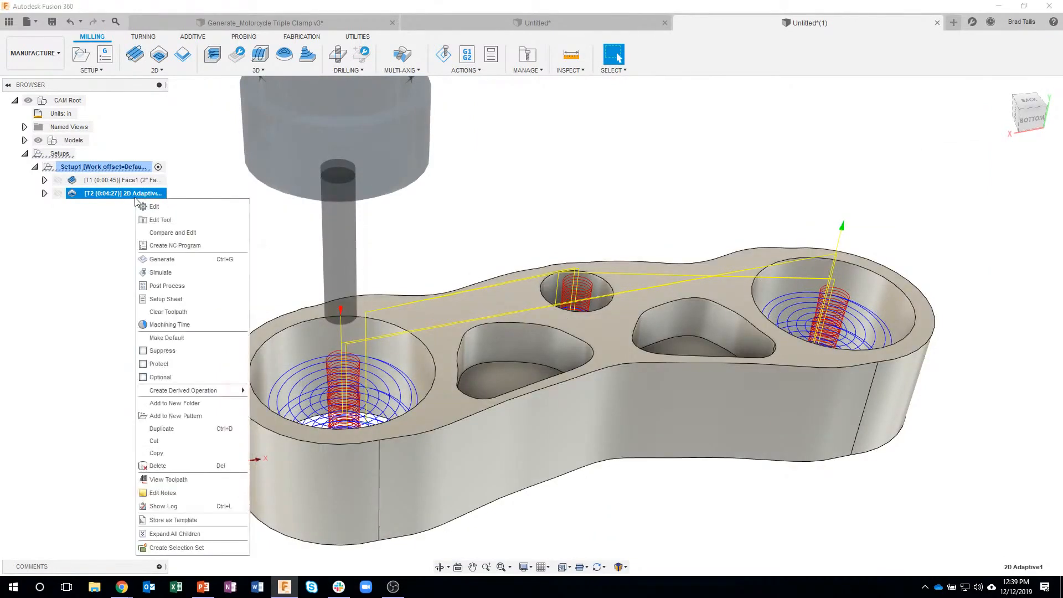
pyautogui.click(170, 207)
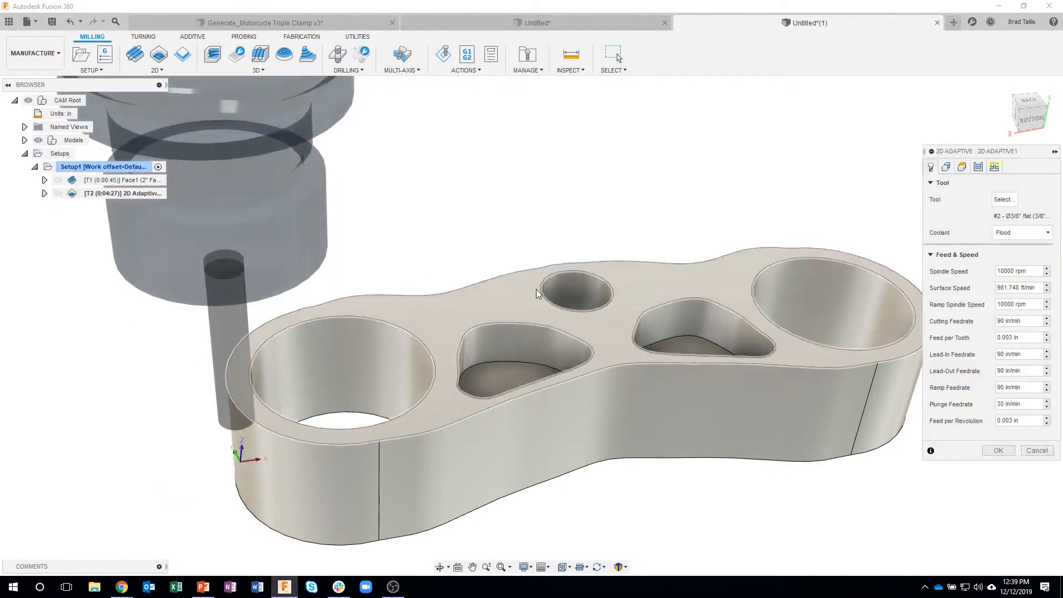
pyautogui.click(980, 169)
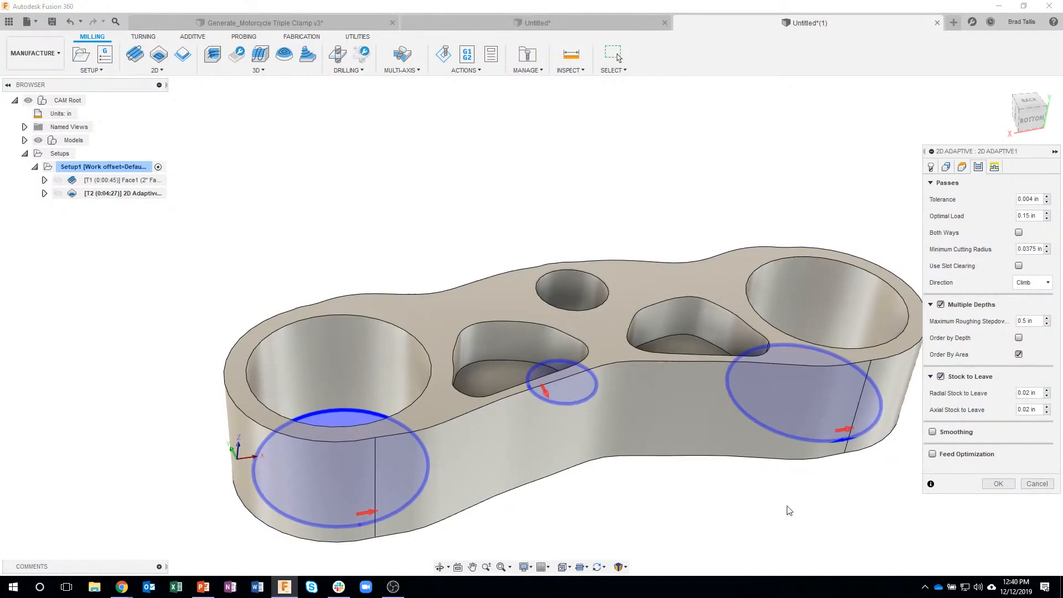
pyautogui.keyDown('shift'); pyautogui.moveTo(780, 504); pyautogui.dragTo(404, 375, button='middle'); pyautogui.keyUp('shift')
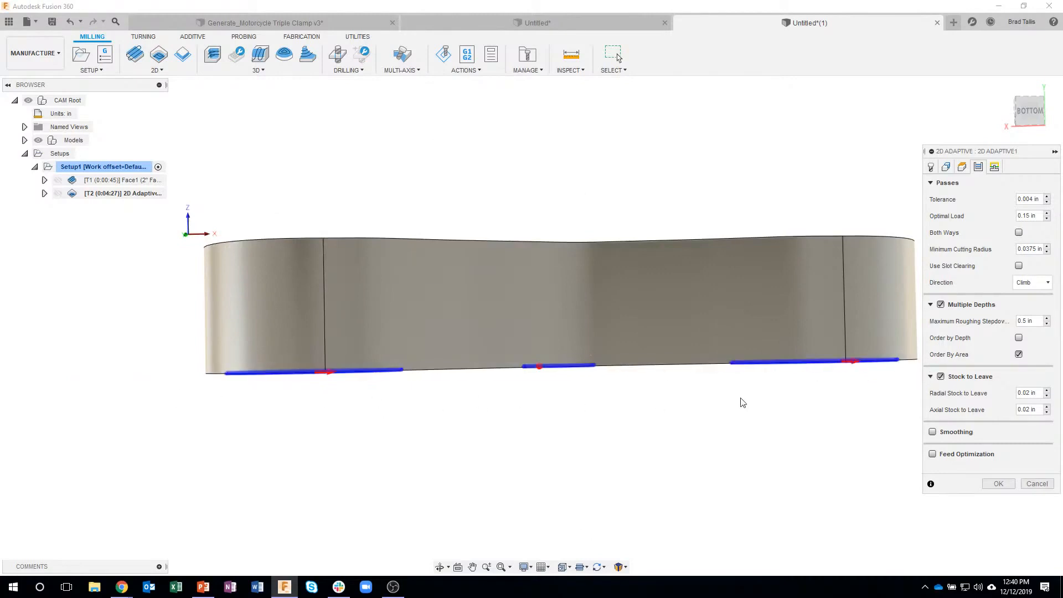
pyautogui.keyDown('shift'); pyautogui.moveTo(283, 324); pyautogui.dragTo(257, 397, button='middle'); pyautogui.keyUp('shift')
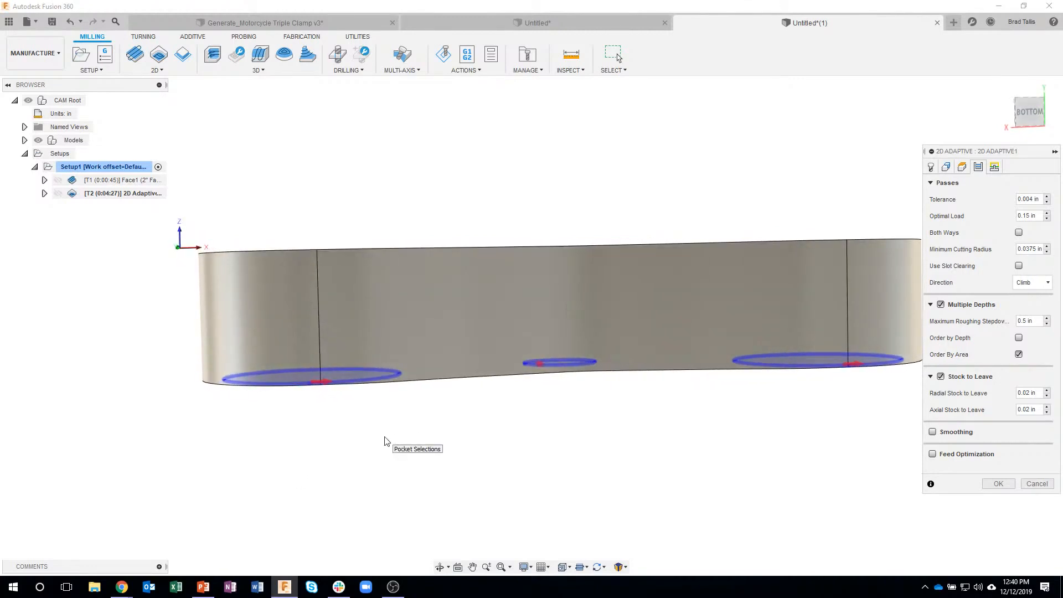
# - Set the 2D Adaptive operation's bottom height offset to -0.005 in from the selected contours and apply it
pyautogui.keyDown('shift'); pyautogui.moveTo(384, 441); pyautogui.dragTo(382, 385, button='middle'); pyautogui.keyUp('shift')
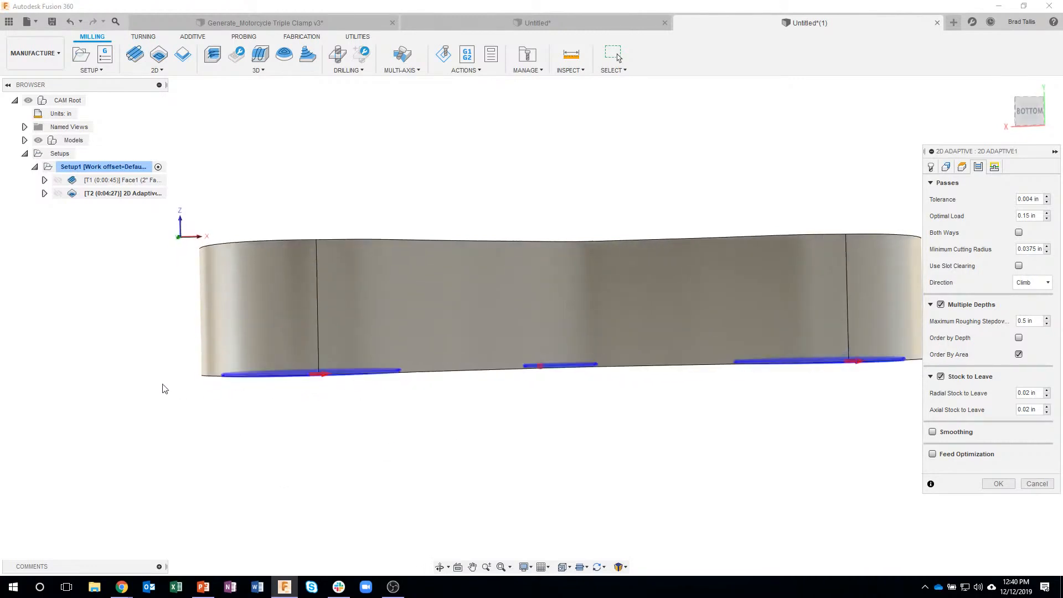
pyautogui.keyDown('shift'); pyautogui.moveTo(308, 392); pyautogui.dragTo(444, 387, button='middle'); pyautogui.keyUp('shift')
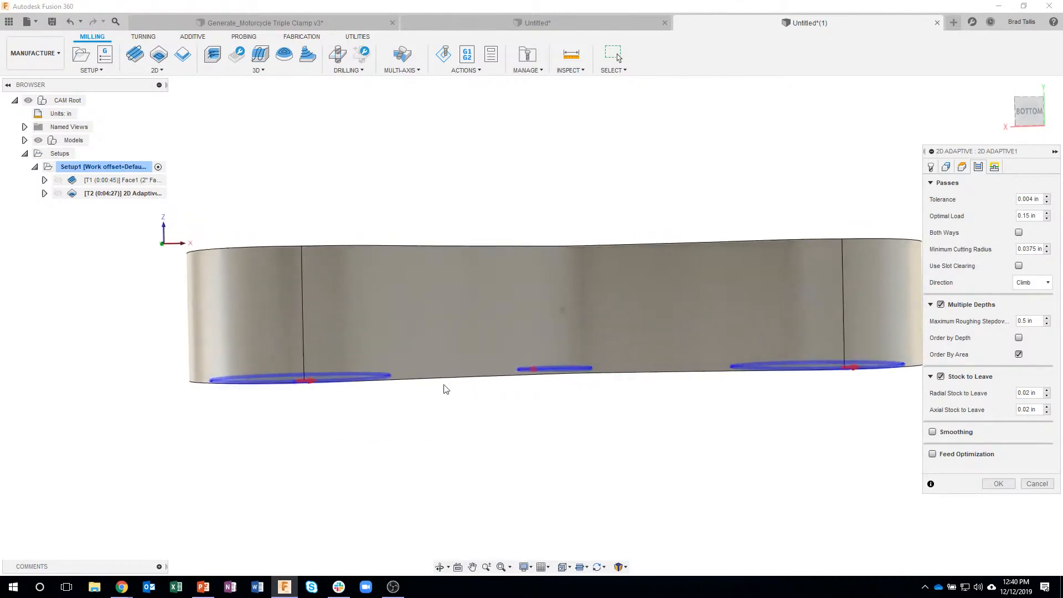
pyautogui.click(962, 168)
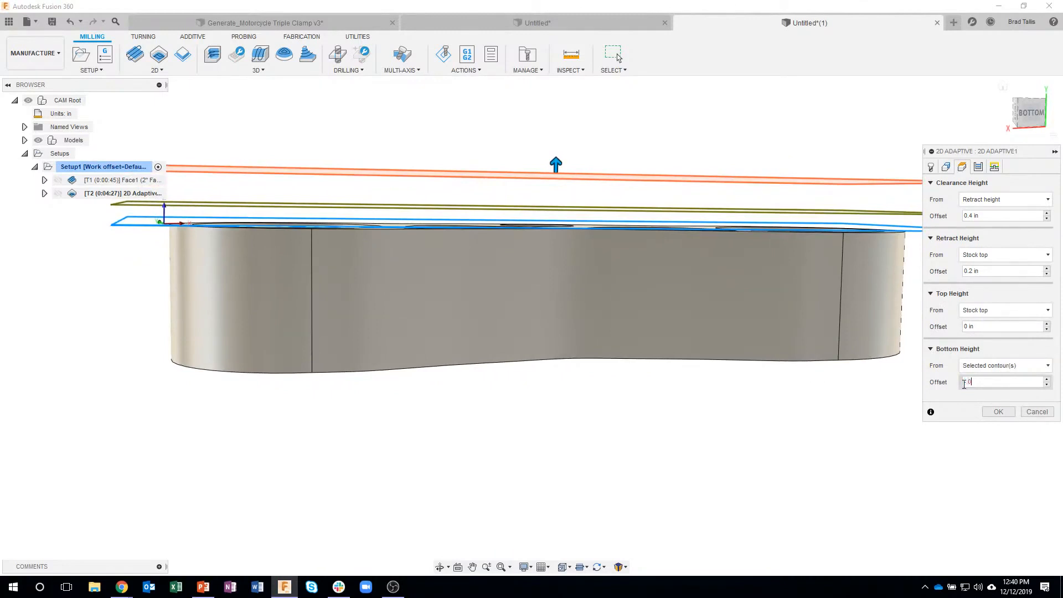
pyautogui.press('Return')
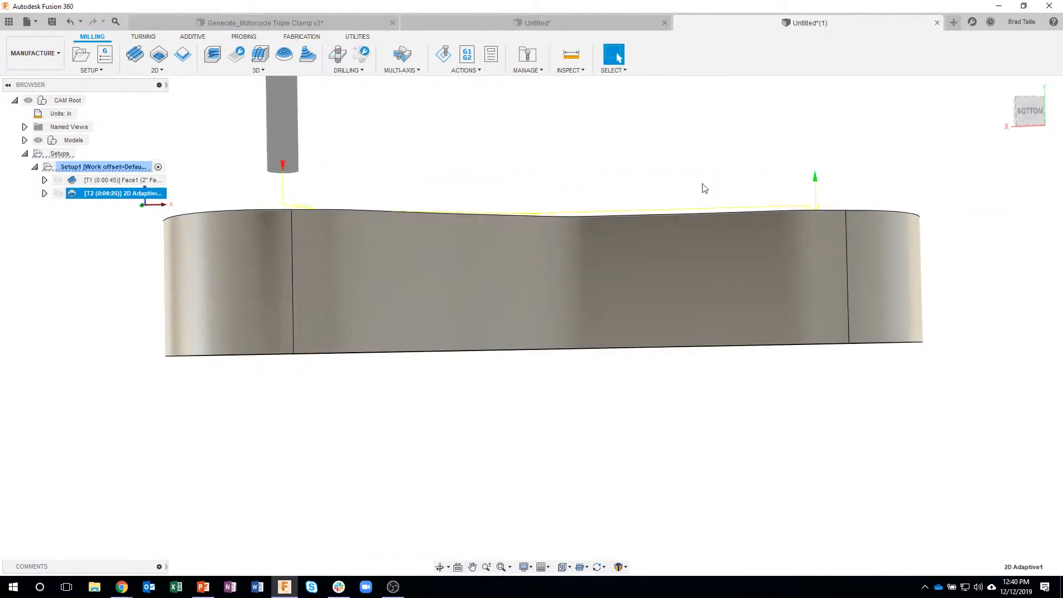
# - Edit the 2D Adaptive operation and set its bottom height offset to 0.005 in
pyautogui.keyDown('shift'); pyautogui.moveTo(736, 203); pyautogui.dragTo(887, 137, button='middle'); pyautogui.keyUp('shift')
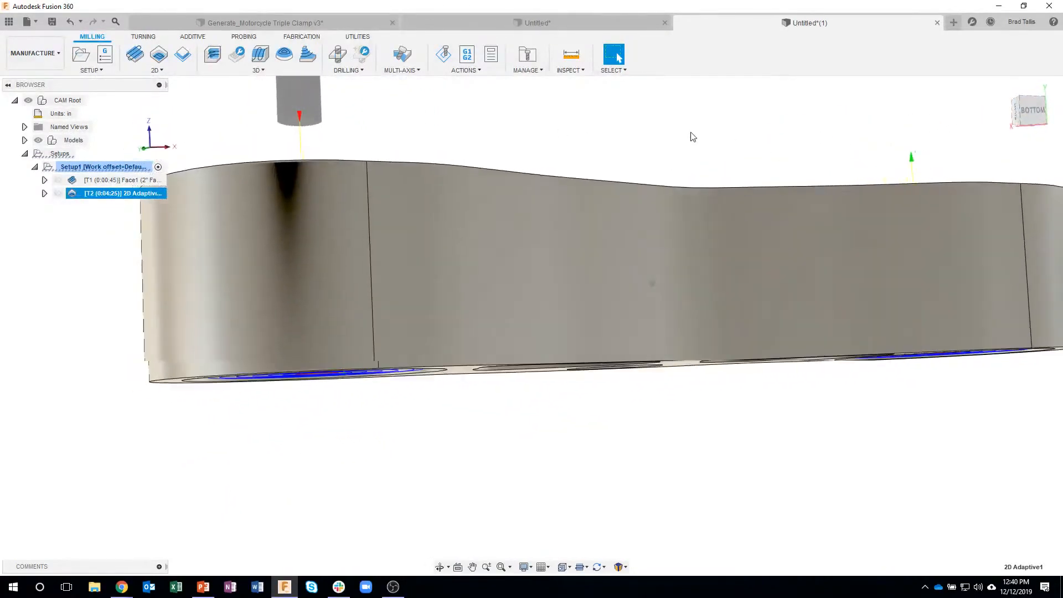
pyautogui.rightClick(160, 196)
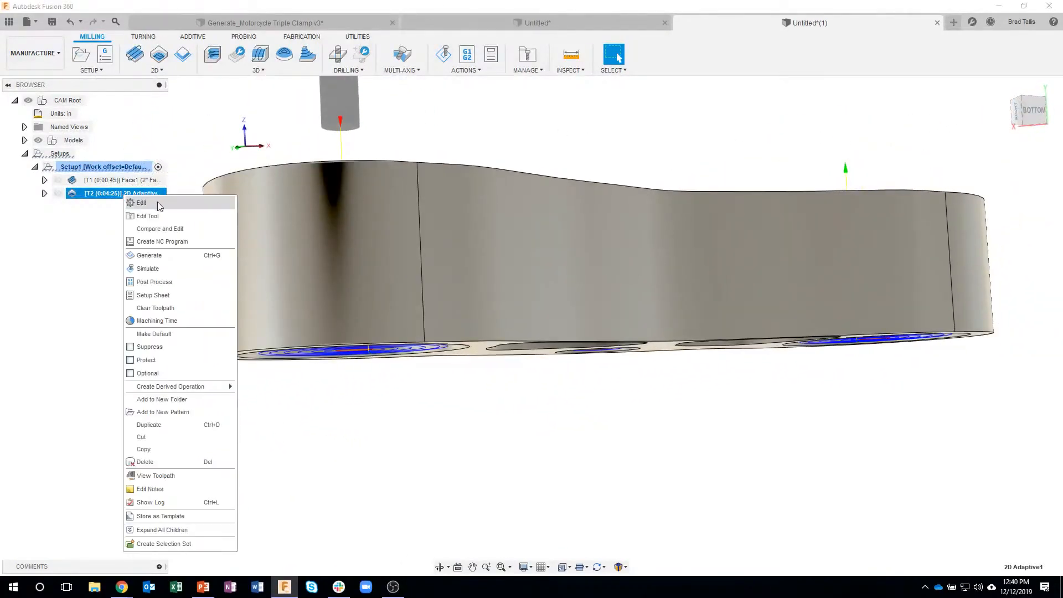
pyautogui.click(159, 204)
pyautogui.click(986, 165)
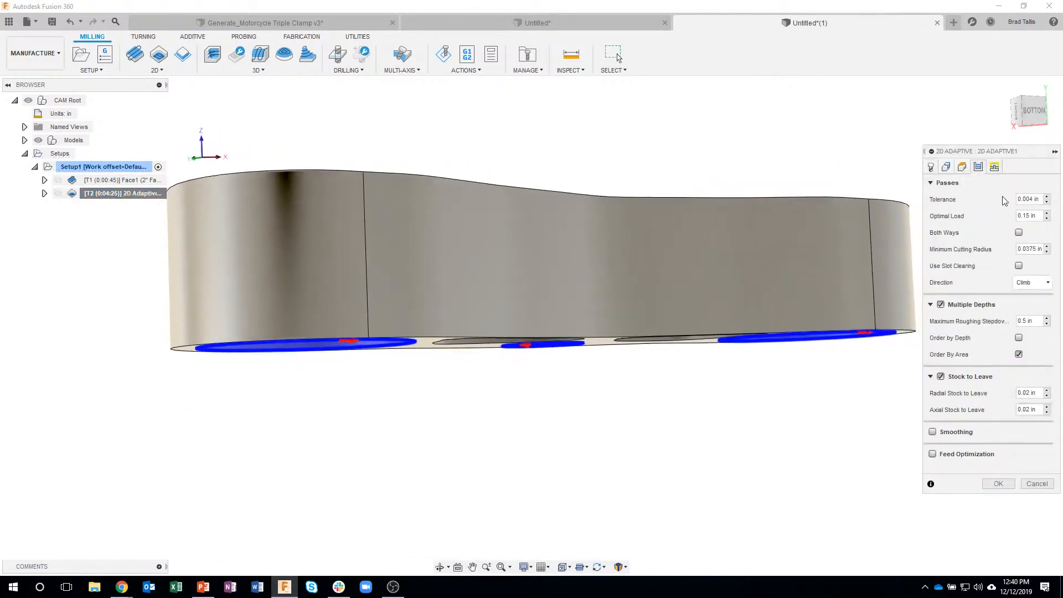
pyautogui.click(962, 169)
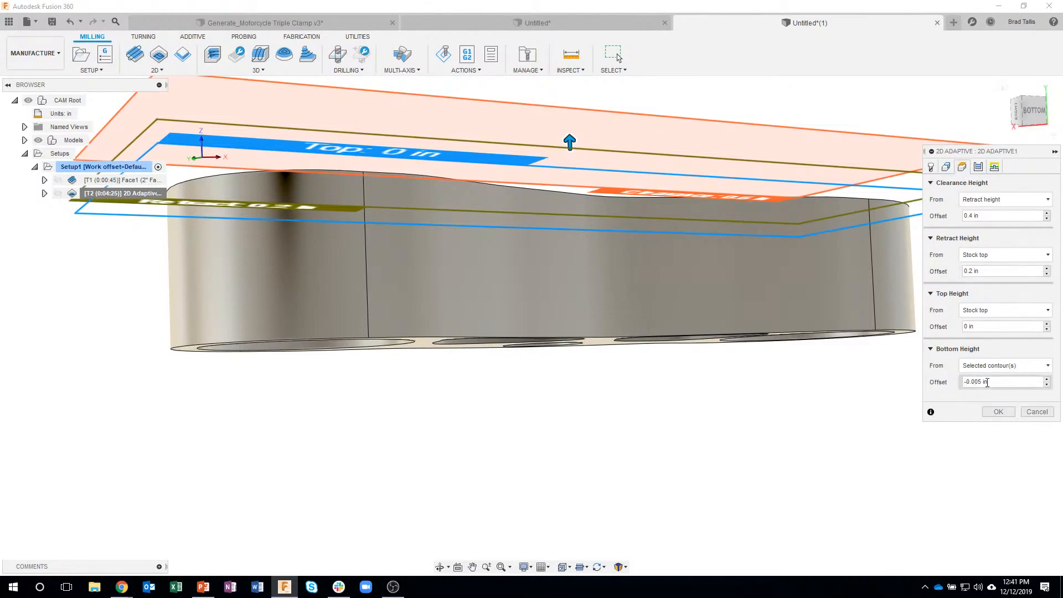
pyautogui.press('Return')
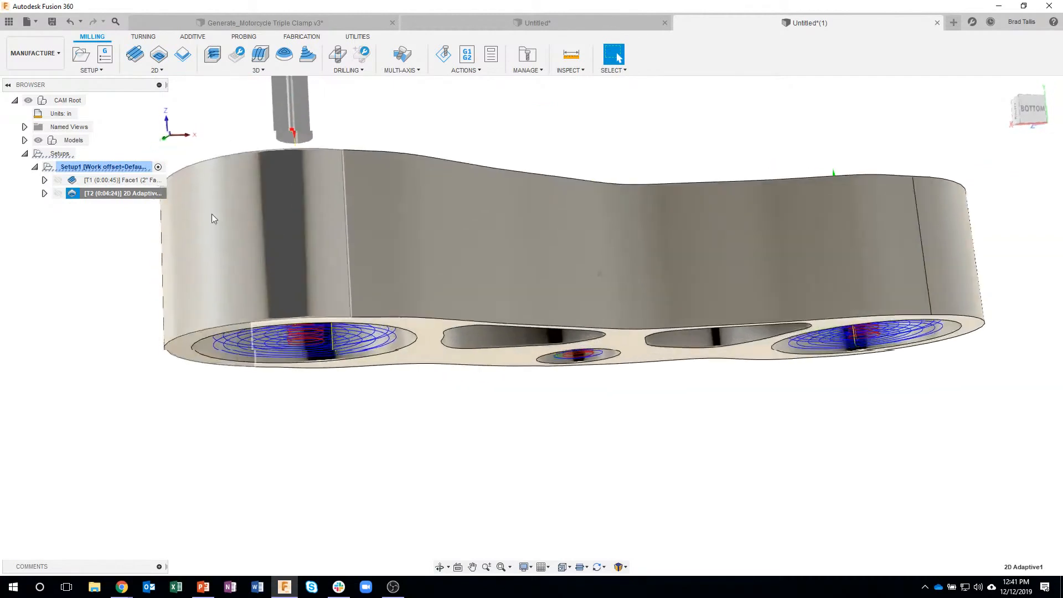
# - Reference the 2D Adaptive operation's bottom height from Model bottom with an offset of -0.005 in
pyautogui.rightClick(102, 194)
pyautogui.click(124, 199)
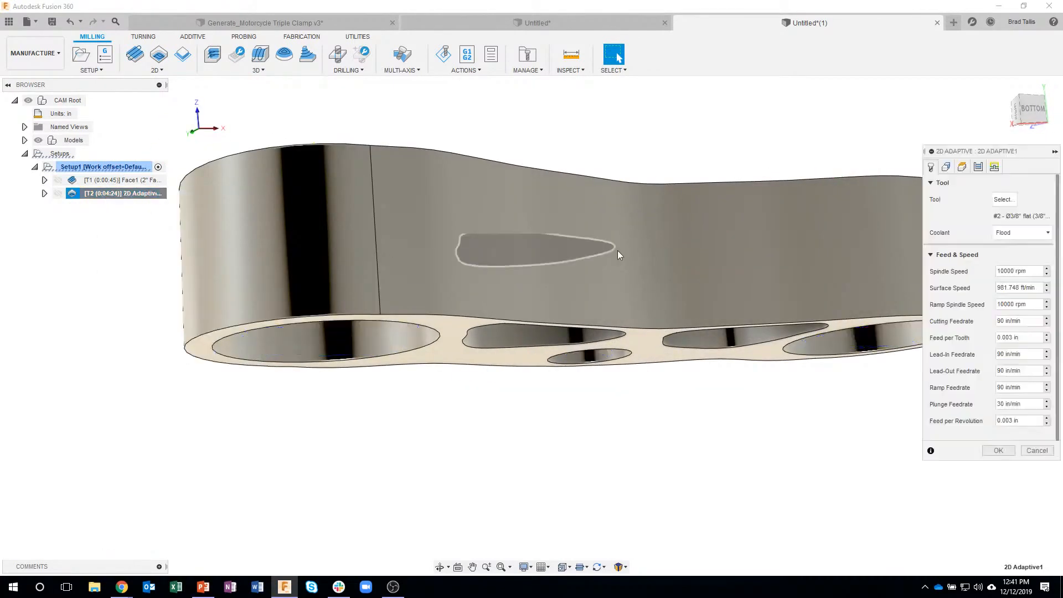
pyautogui.click(962, 167)
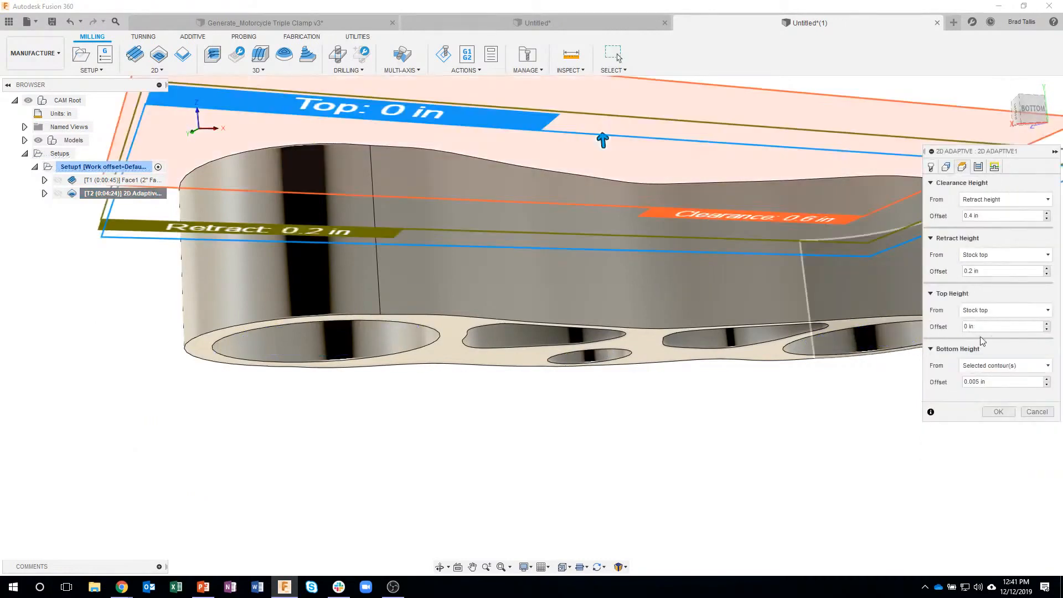
pyautogui.click(988, 367)
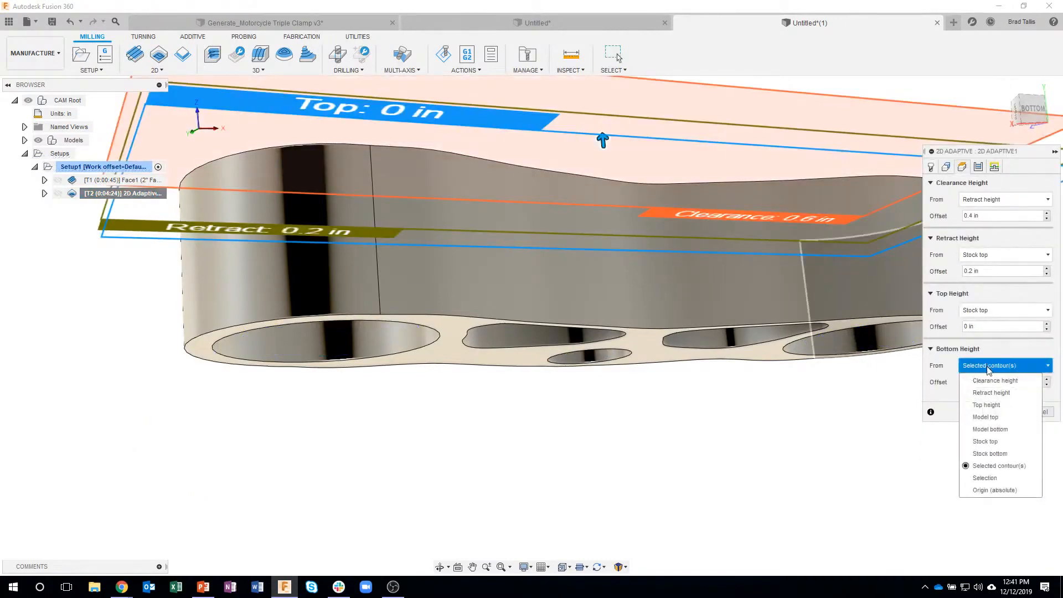
pyautogui.click(1016, 437)
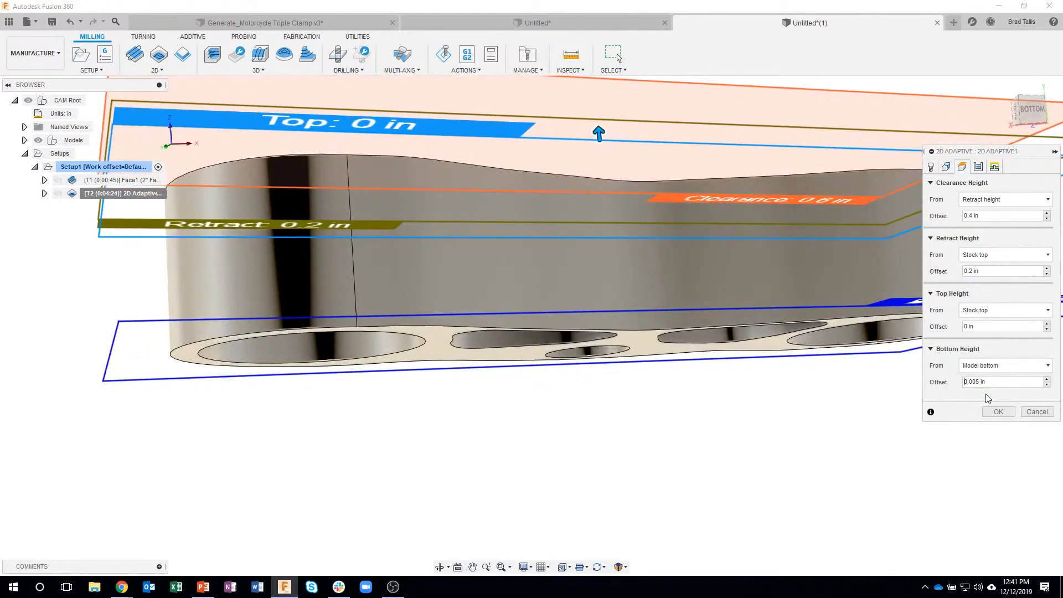
pyautogui.press('Return')
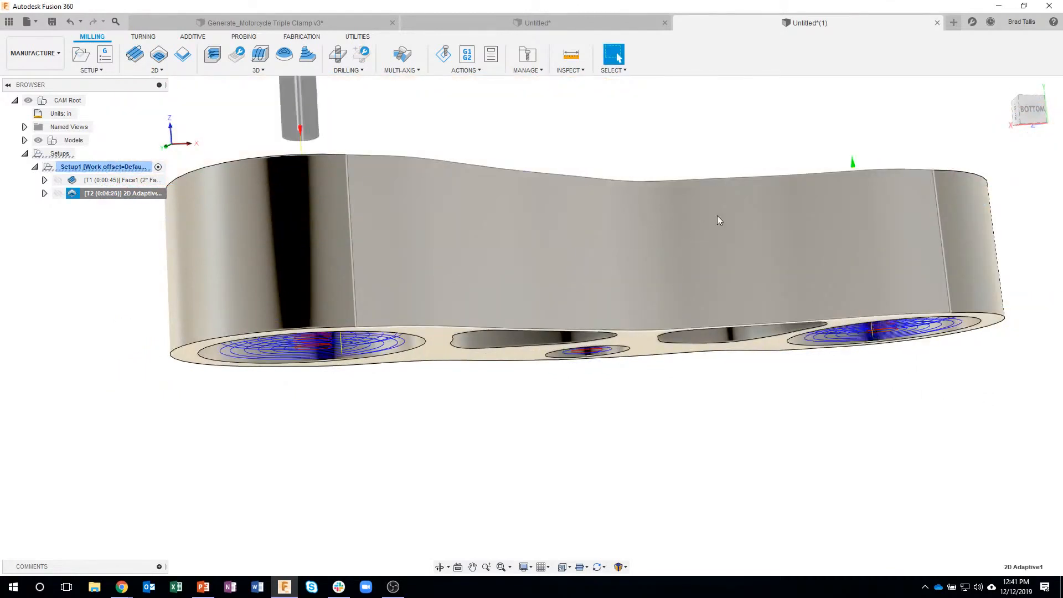
# - Simulate the 2D Adaptive operation with stock shown, skip ahead to its finished cuts, and close the simulation
pyautogui.keyDown('shift'); pyautogui.moveTo(576, 132); pyautogui.dragTo(206, 164, button='middle'); pyautogui.keyUp('shift')
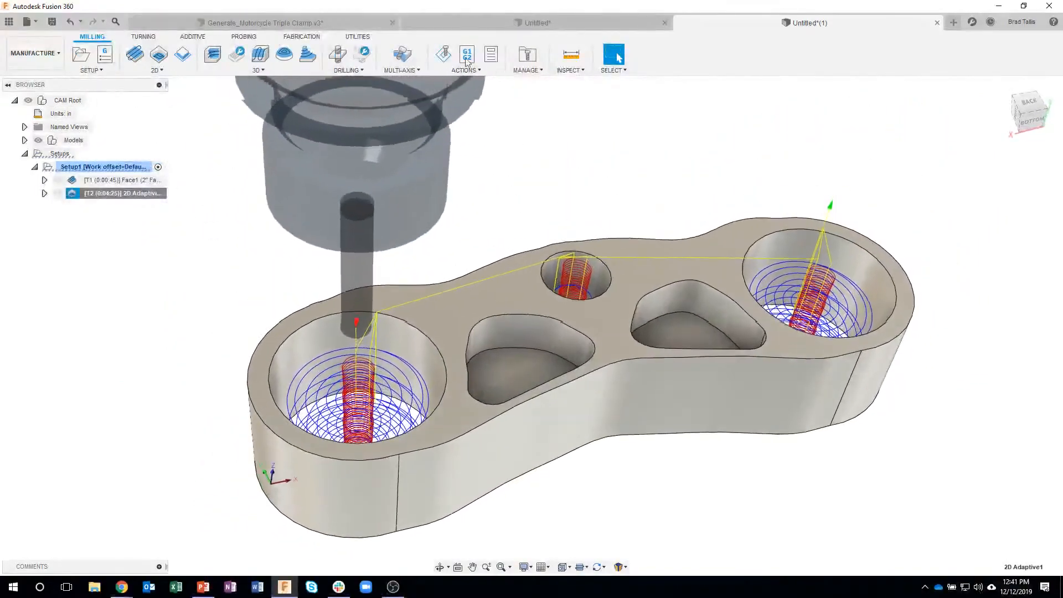
pyautogui.click(446, 55)
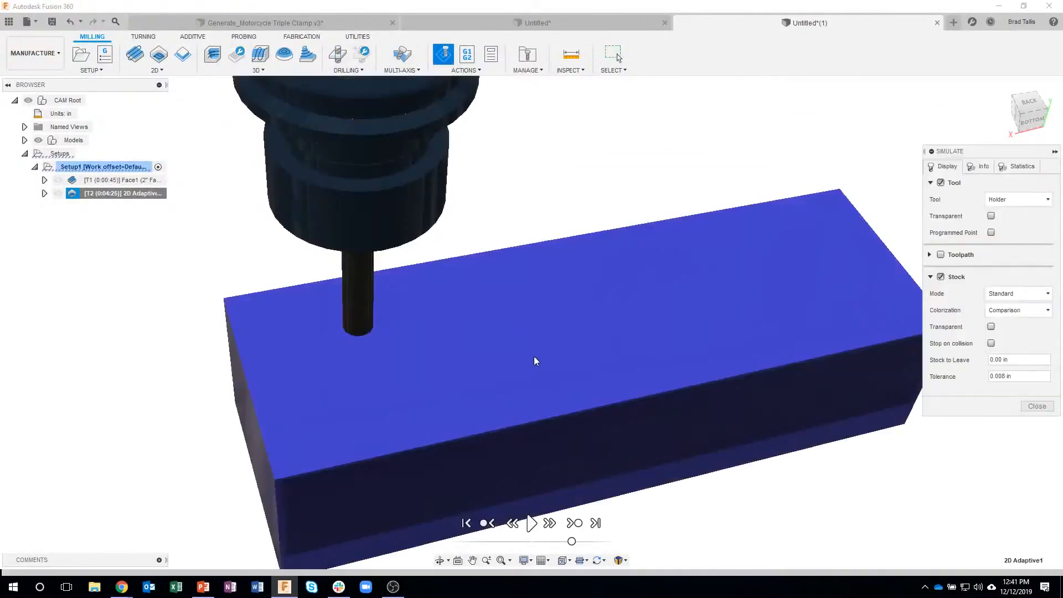
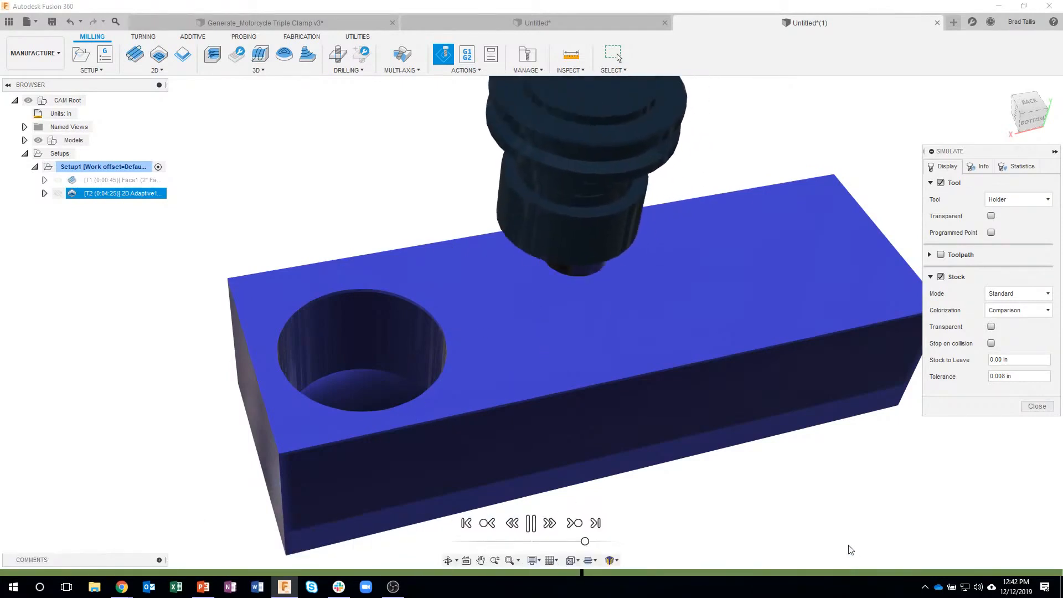
pyautogui.click(576, 523)
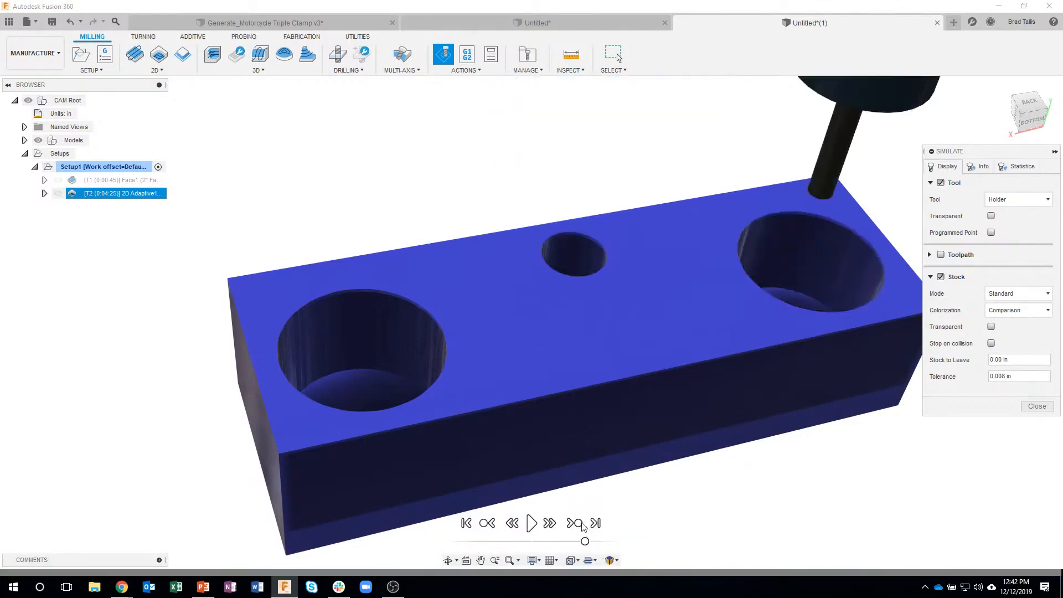
pyautogui.moveTo(627, 502)
pyautogui.keyDown('shift'); pyautogui.mouseDown(button='middle')
pyautogui.moveTo(650, 487)
pyautogui.moveTo(735, 477)
pyautogui.moveTo(848, 430)
pyautogui.moveTo(914, 423)
pyautogui.mouseUp(button='middle'); pyautogui.keyUp('shift')
pyautogui.click(1037, 406)
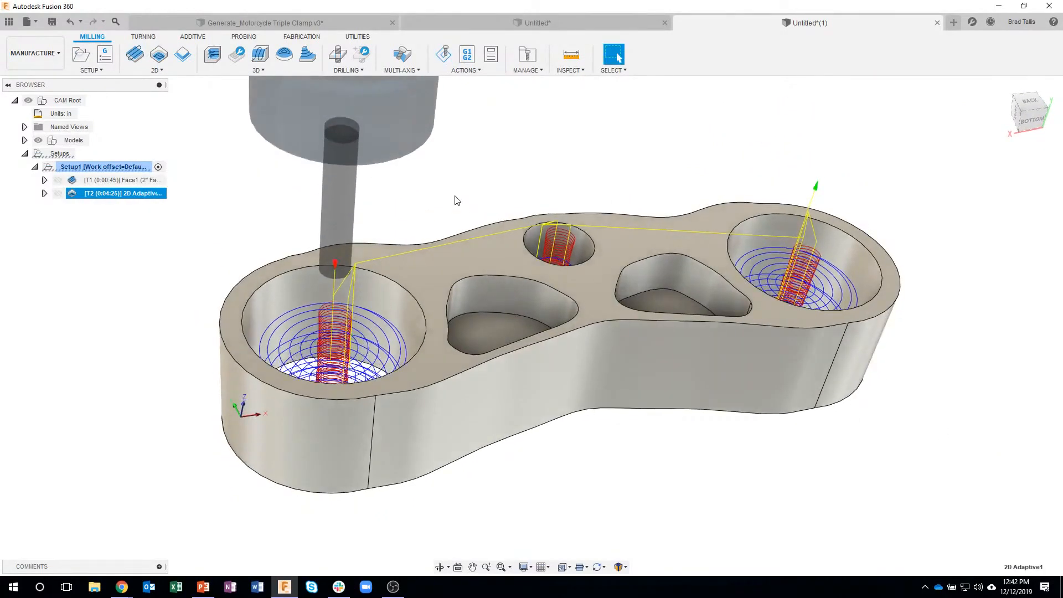
# - Edit the 2D Adaptive operation and set its Axial Stock to Leave to 0 in
pyautogui.keyDown('shift'); pyautogui.moveTo(517, 194); pyautogui.dragTo(368, 332, button='middle'); pyautogui.keyUp('shift')
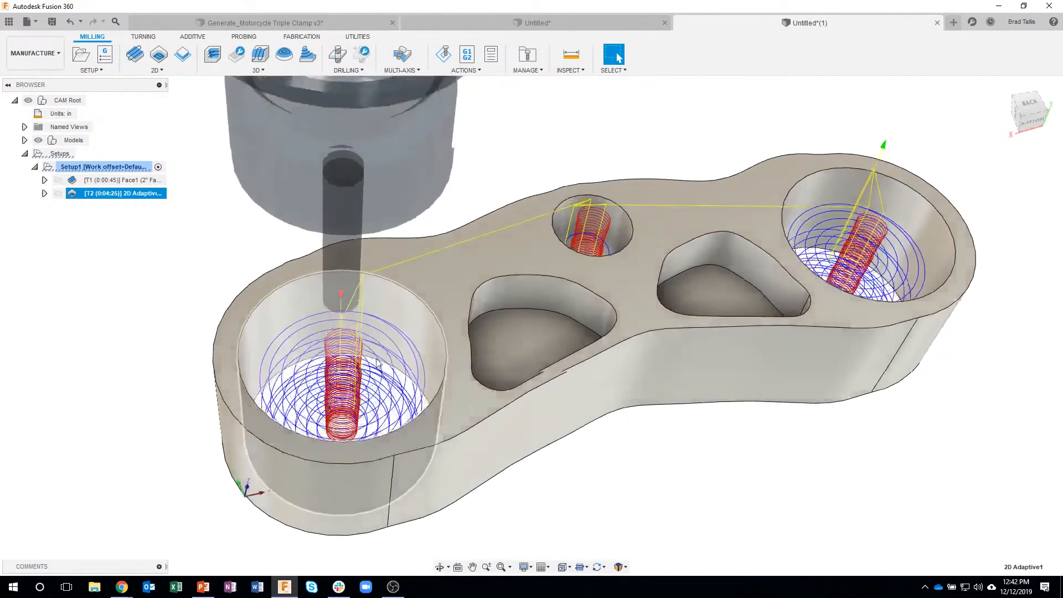
pyautogui.rightClick(125, 201)
pyautogui.click(128, 206)
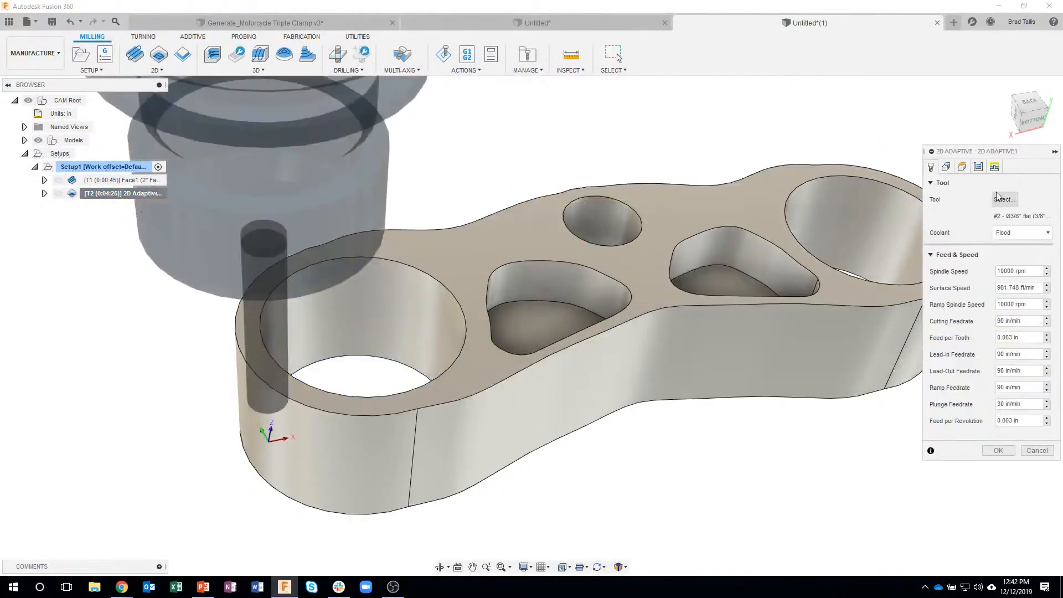
pyautogui.click(985, 172)
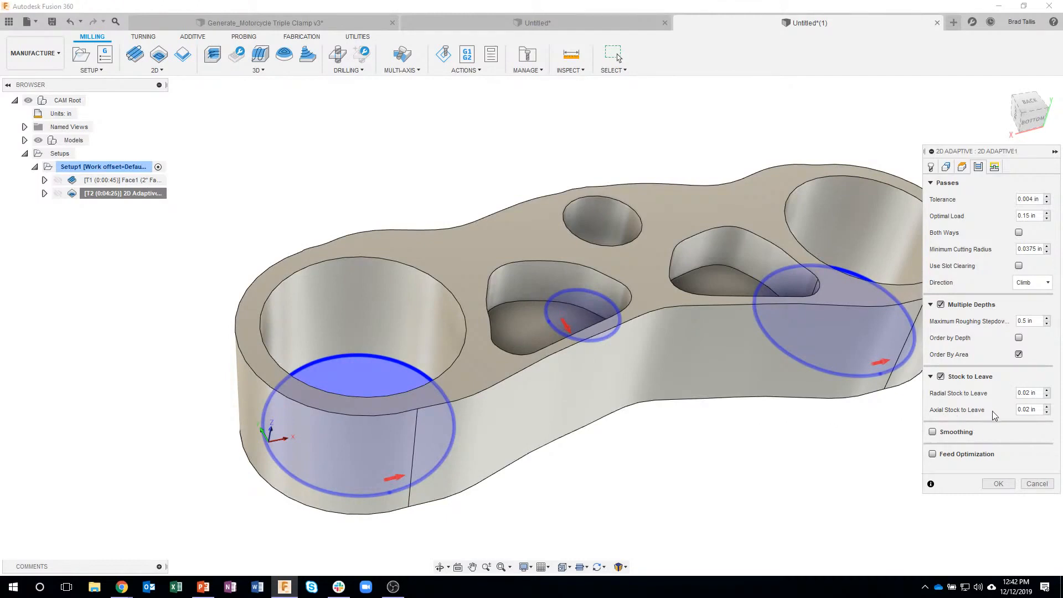
pyautogui.click(1030, 409)
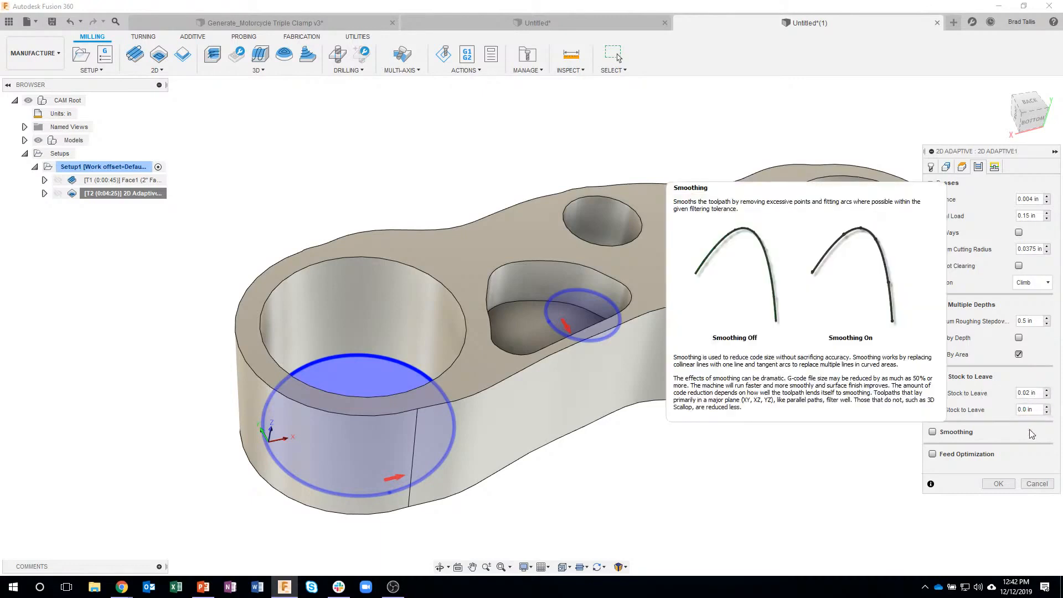
pyautogui.press('Return')
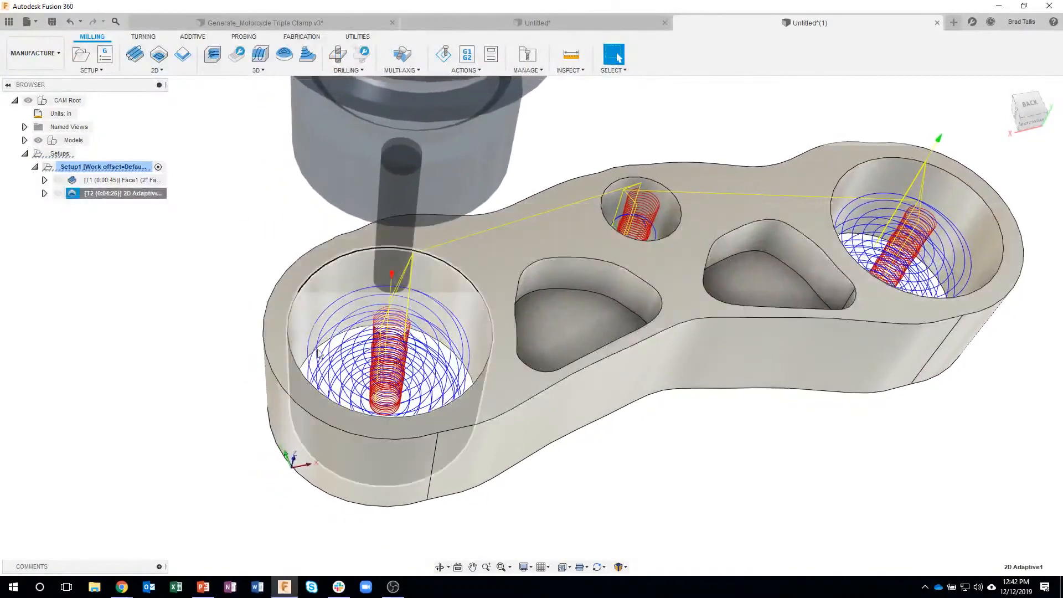
# - Create a 2D Contour operation derived from the 2D Adaptive operation and check its inherited geometry and heights
pyautogui.rightClick(116, 195)
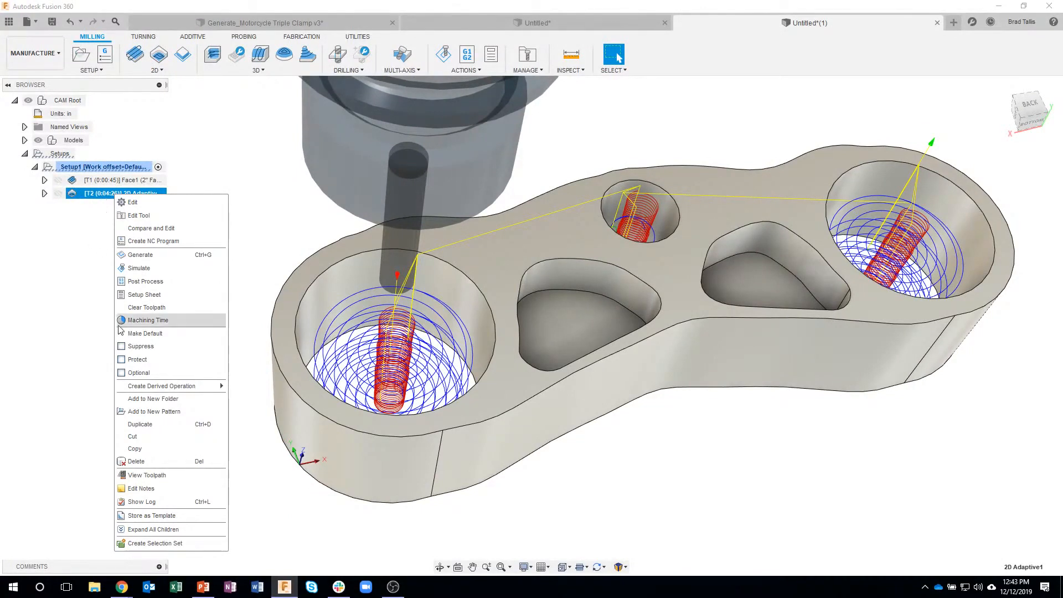
pyautogui.moveTo(142, 388)
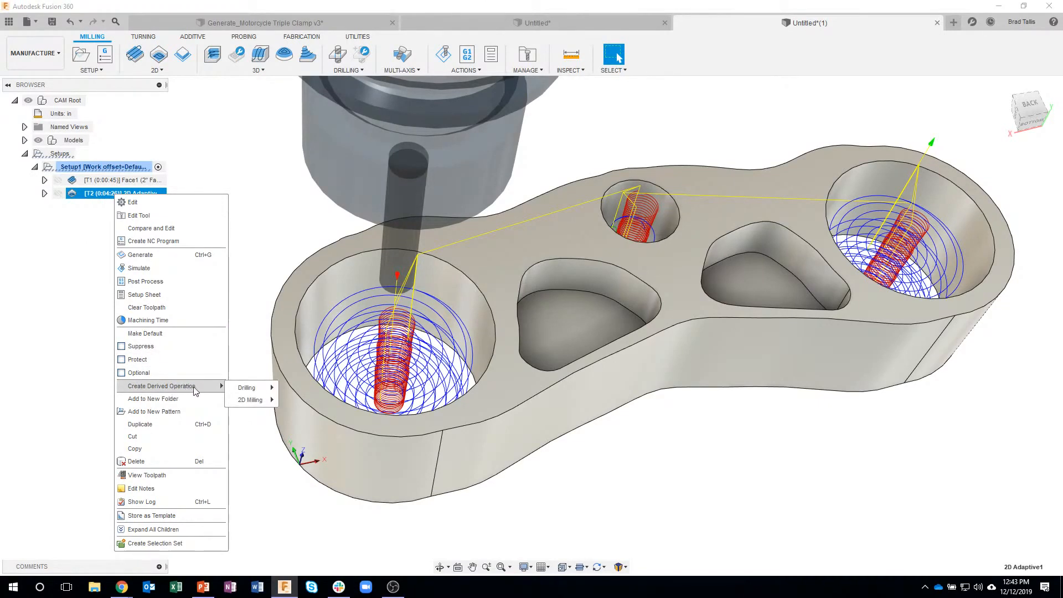
pyautogui.moveTo(249, 408)
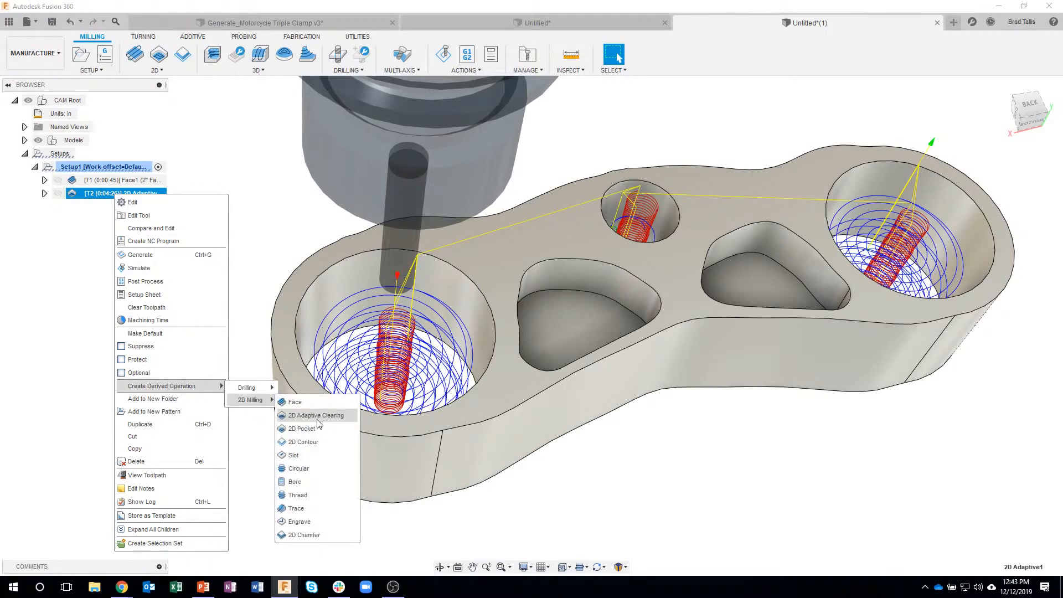
pyautogui.click(314, 443)
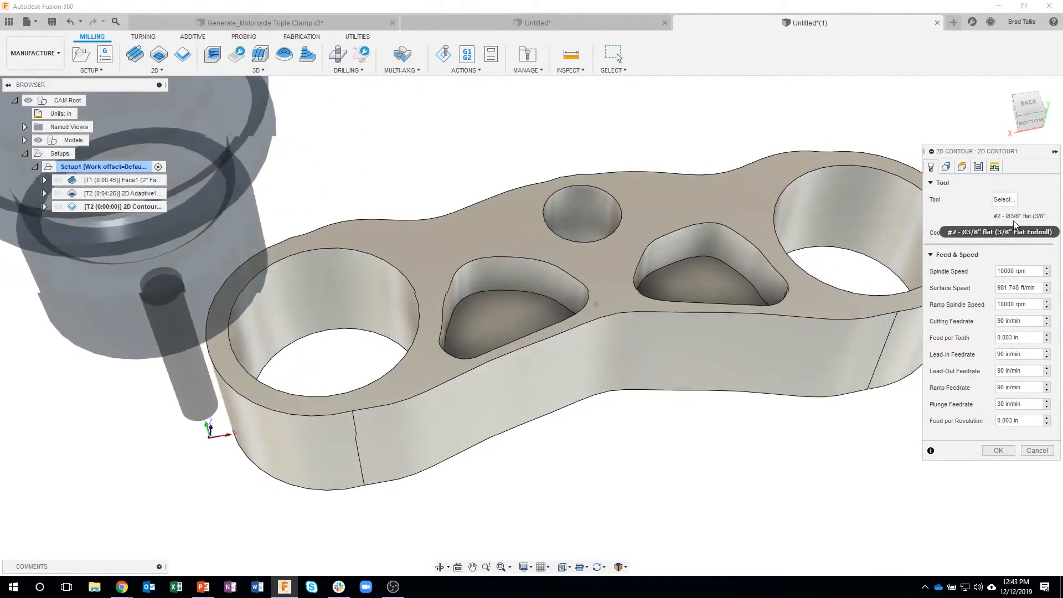
pyautogui.click(946, 167)
pyautogui.keyDown('shift'); pyautogui.moveTo(536, 260); pyautogui.dragTo(507, 233, button='middle'); pyautogui.keyUp('shift')
pyautogui.keyDown('shift'); pyautogui.moveTo(891, 238); pyautogui.dragTo(952, 186, button='middle'); pyautogui.keyUp('shift')
pyautogui.click(966, 168)
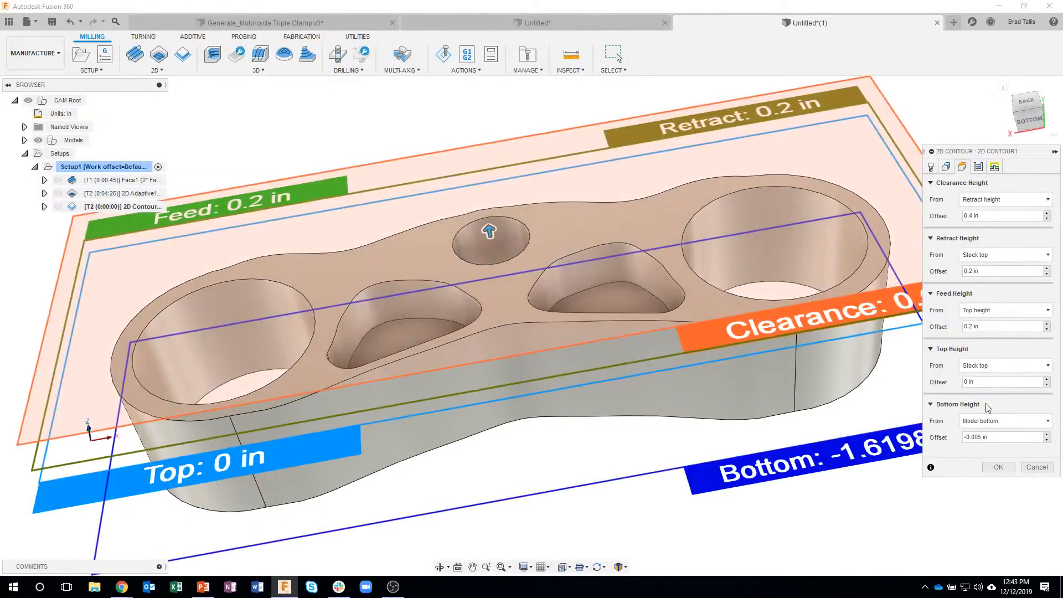
# - Turn off Multiple Depths, enable two finishing passes with a 0.0375 in stepover, and generate the 2D Contour toolpath
pyautogui.click(979, 168)
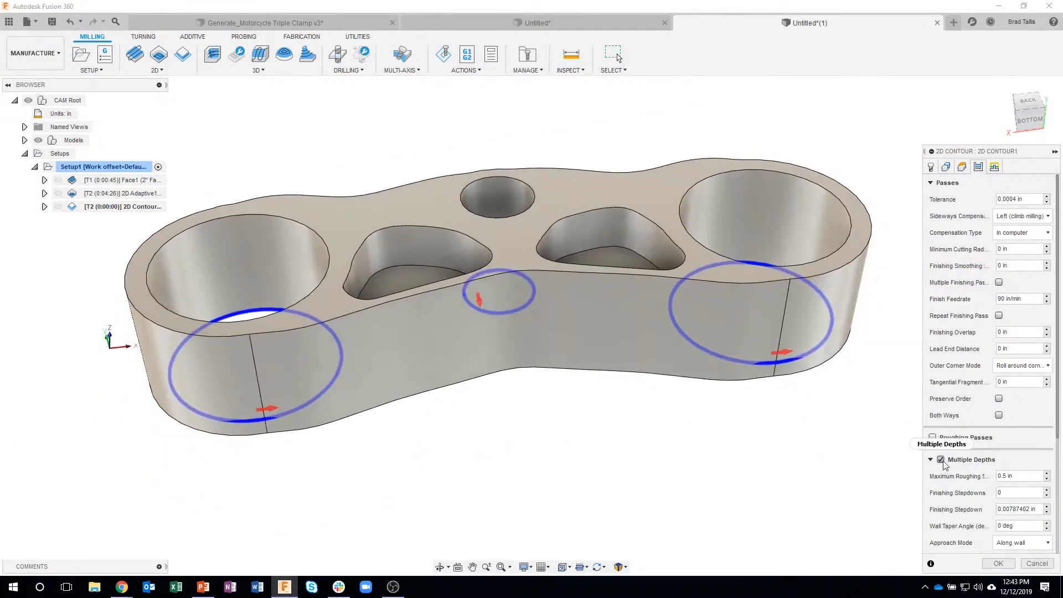
pyautogui.click(941, 460)
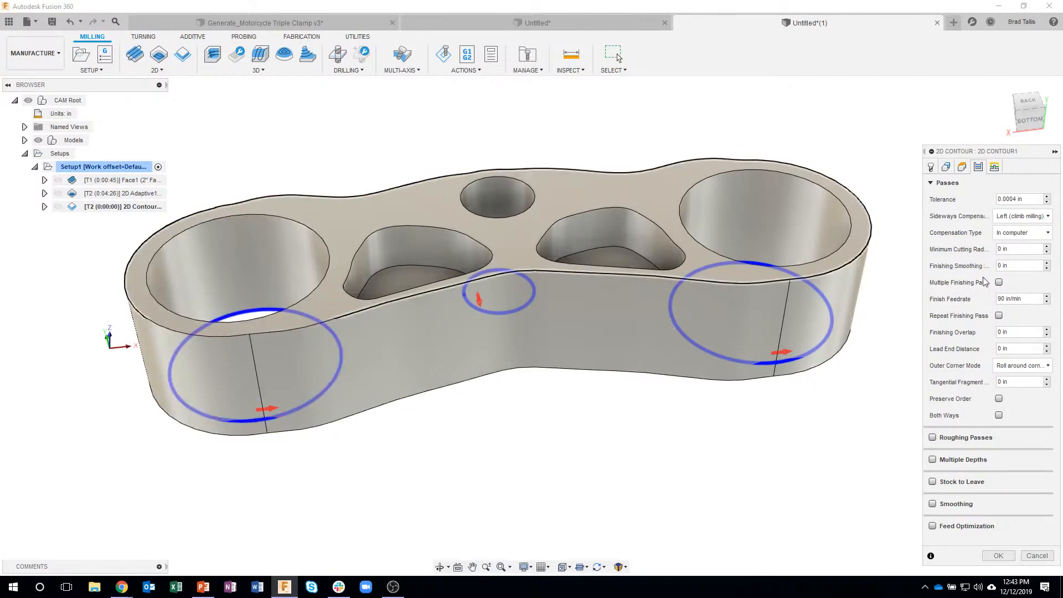
pyautogui.click(999, 283)
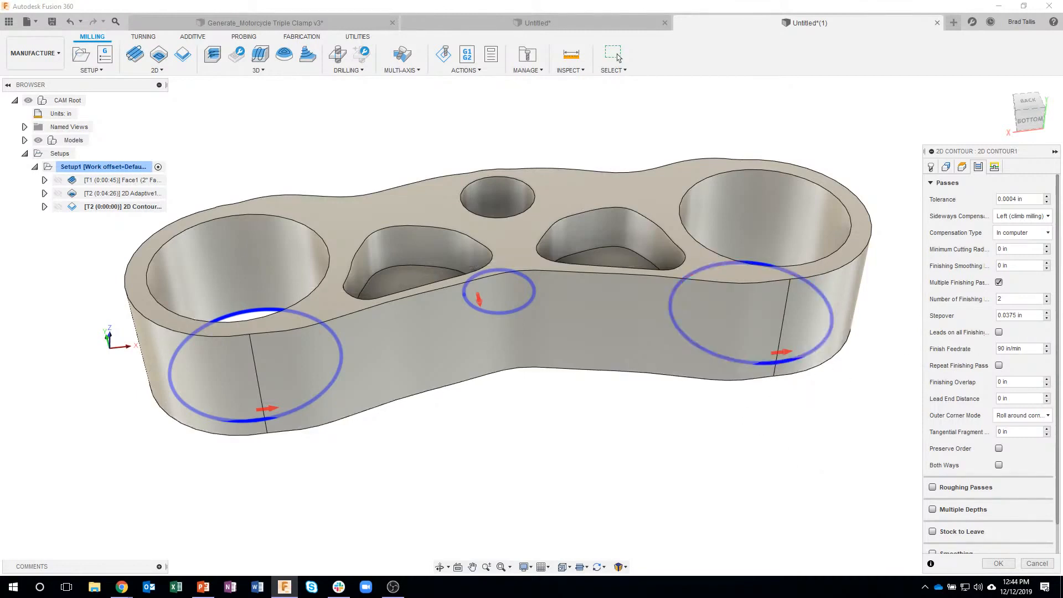
pyautogui.click(998, 563)
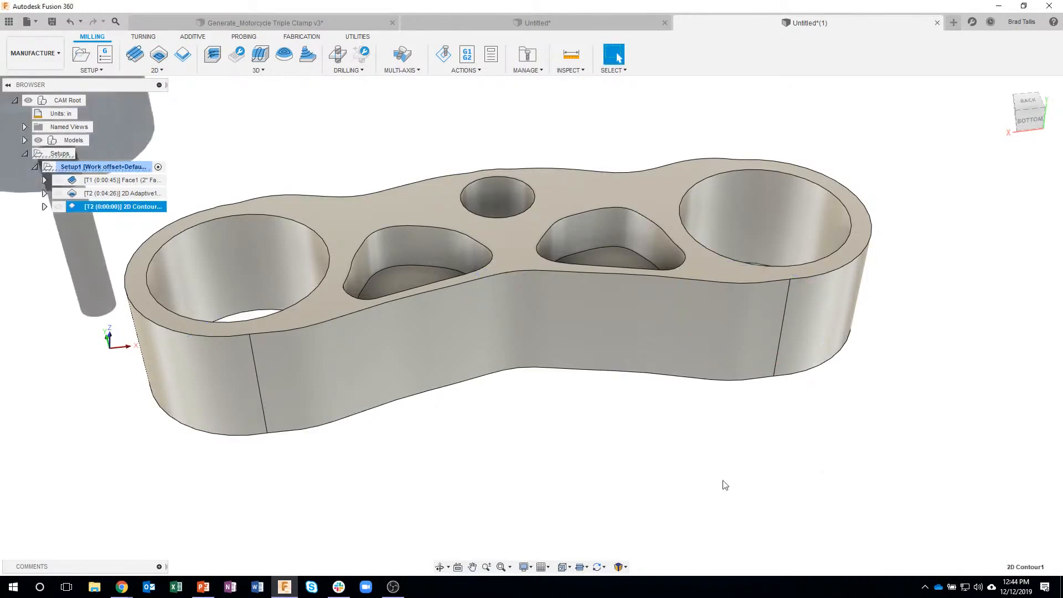
pyautogui.keyDown('shift'); pyautogui.moveTo(503, 437); pyautogui.dragTo(295, 355, button='middle'); pyautogui.keyUp('shift')
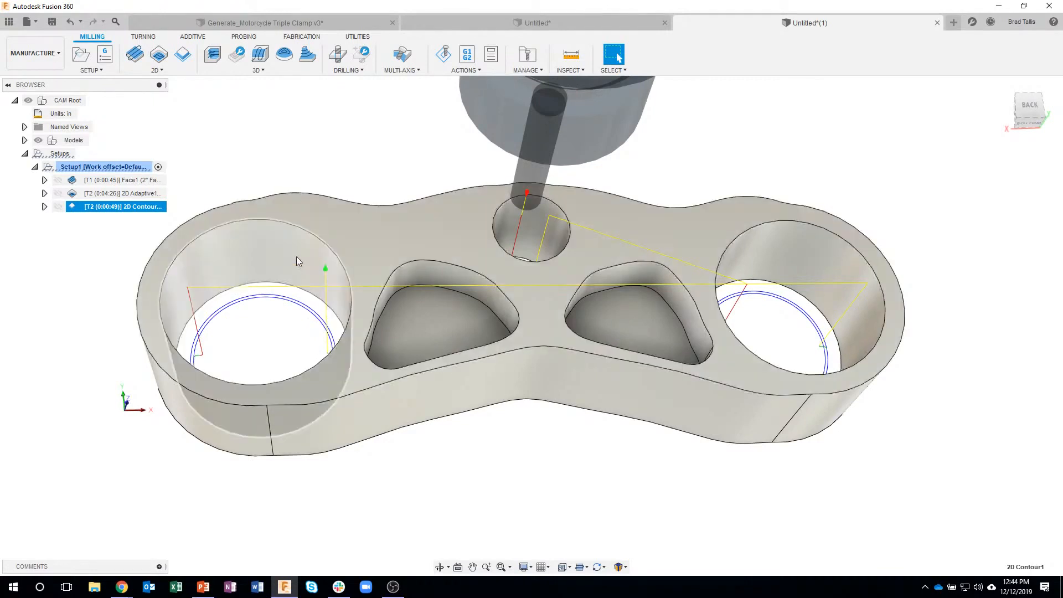
pyautogui.keyDown('shift'); pyautogui.moveTo(189, 353); pyautogui.dragTo(256, 169, button='middle'); pyautogui.keyUp('shift')
pyautogui.click(233, 181)
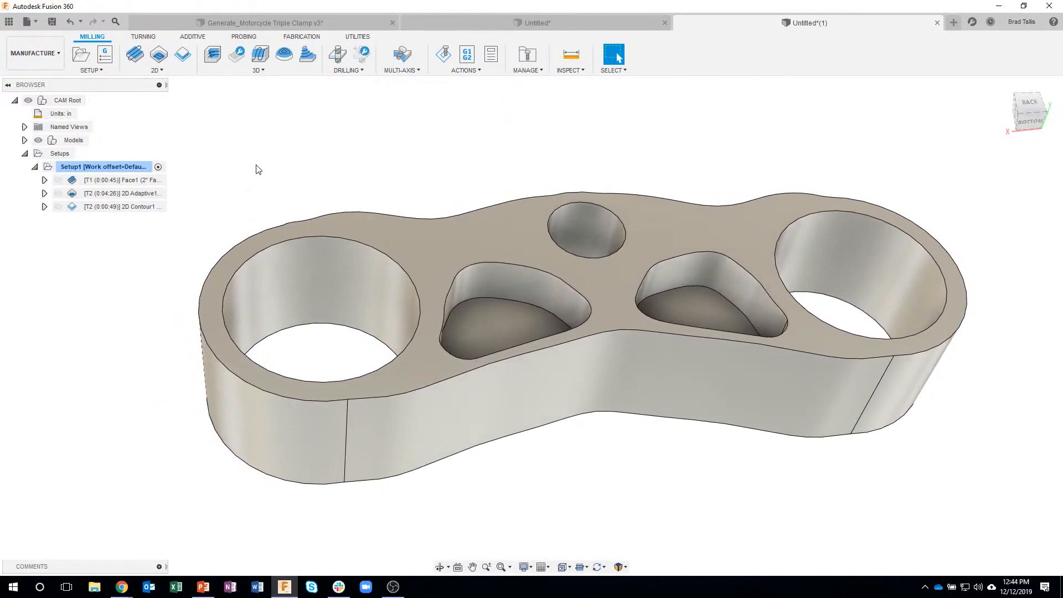
pyautogui.keyDown('shift'); pyautogui.moveTo(425, 120); pyautogui.dragTo(282, 154, button='middle'); pyautogui.keyUp('shift')
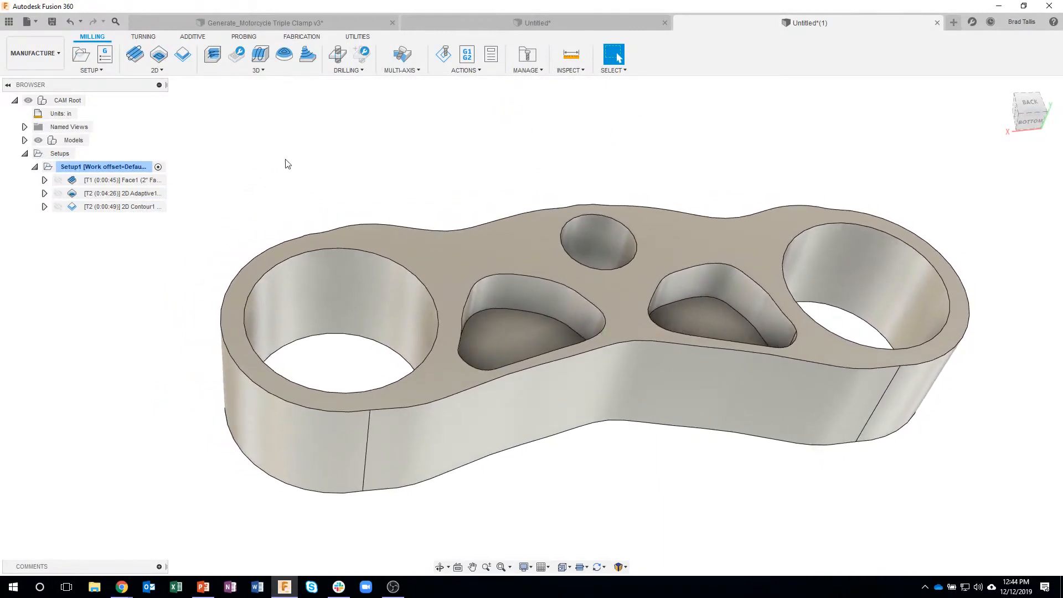
pyautogui.keyDown('shift'); pyautogui.moveTo(304, 209); pyautogui.dragTo(305, 166, button='middle'); pyautogui.keyUp('shift')
pyautogui.click(161, 70)
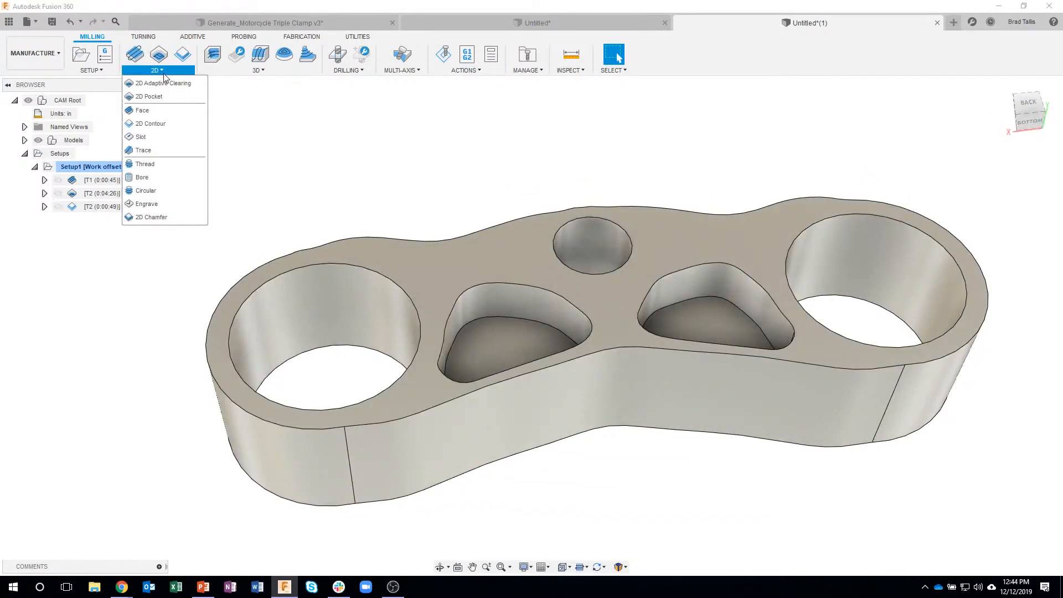
pyautogui.click(163, 83)
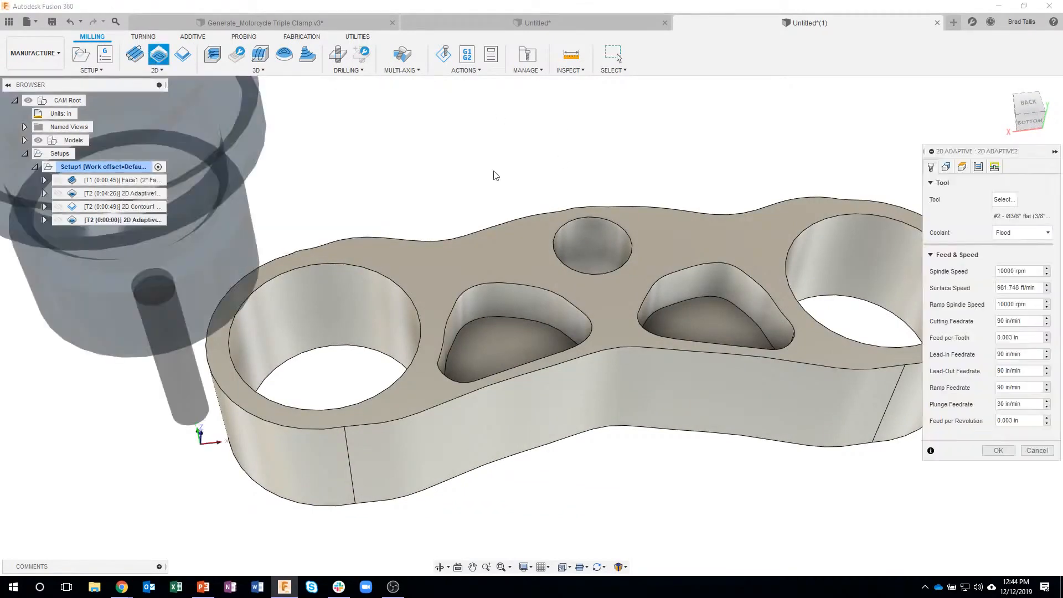
pyautogui.keyDown('shift'); pyautogui.moveTo(653, 131); pyautogui.dragTo(594, 92, button='middle'); pyautogui.keyUp('shift')
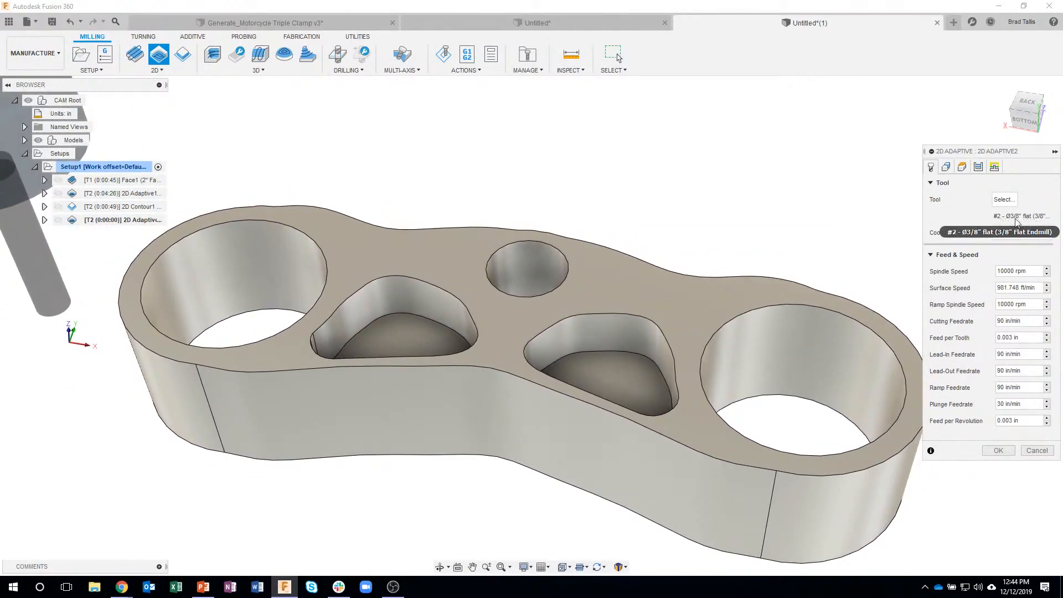
# - Run a Minimum Radius Analysis on the triple clamp body and examine the corners of the two triangular pockets
pyautogui.click(578, 72)
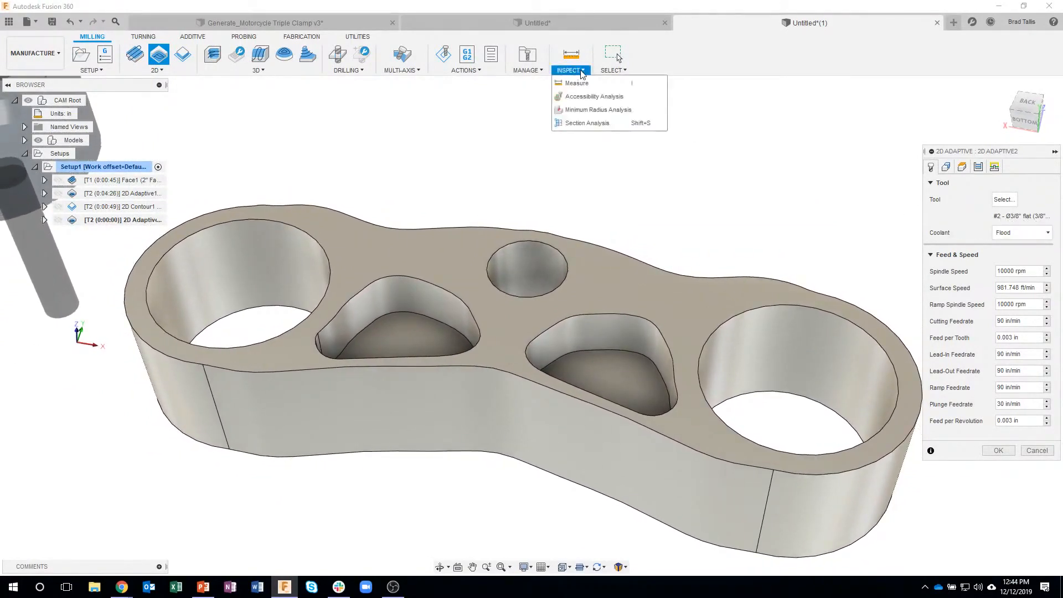
pyautogui.click(600, 113)
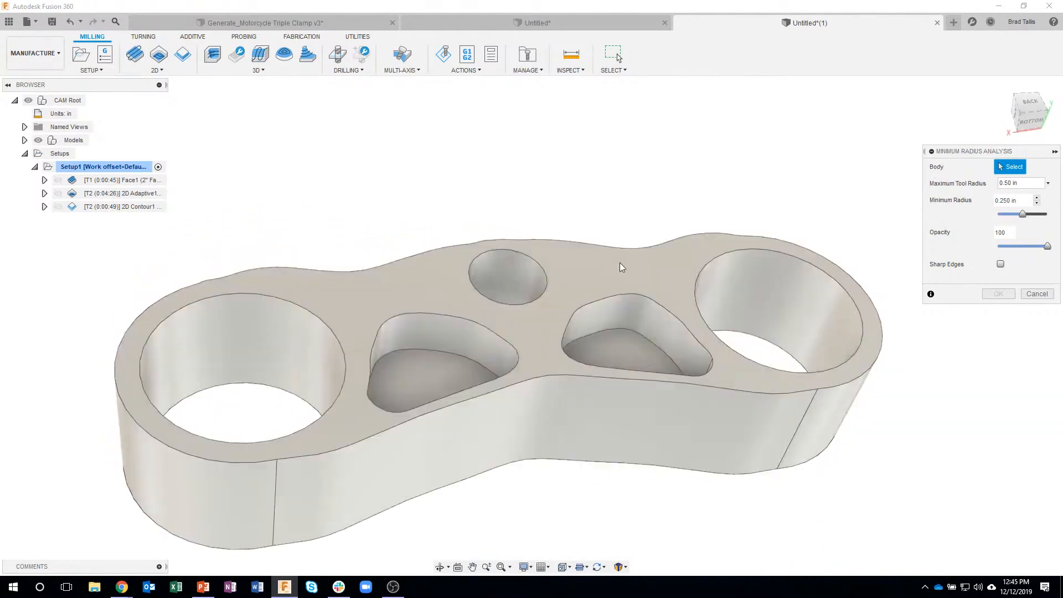
pyautogui.click(621, 262)
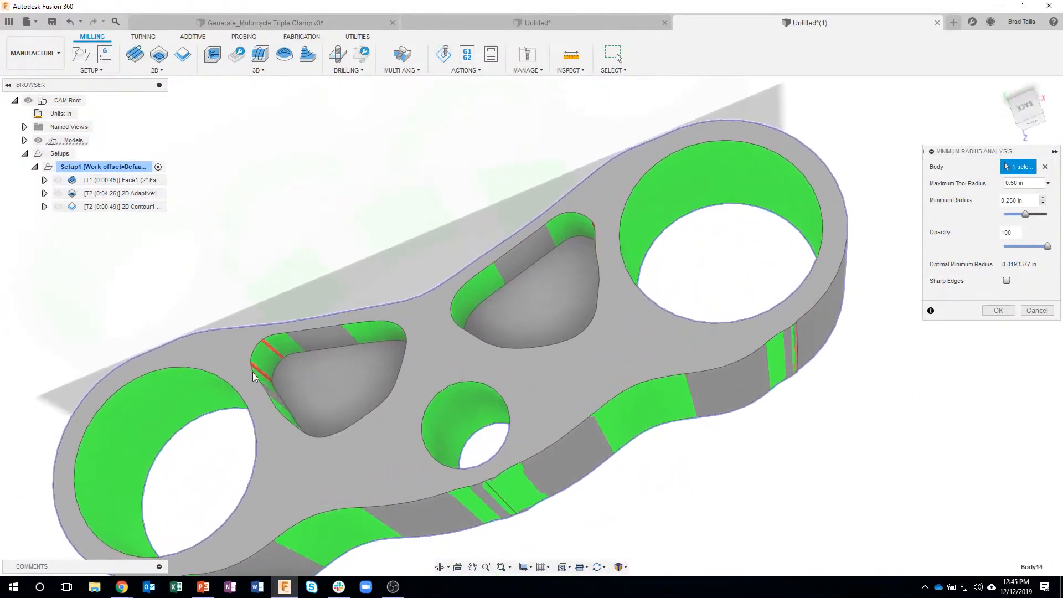
pyautogui.keyDown('shift'); pyautogui.moveTo(340, 320); pyautogui.dragTo(831, 200, button='middle'); pyautogui.keyUp('shift')
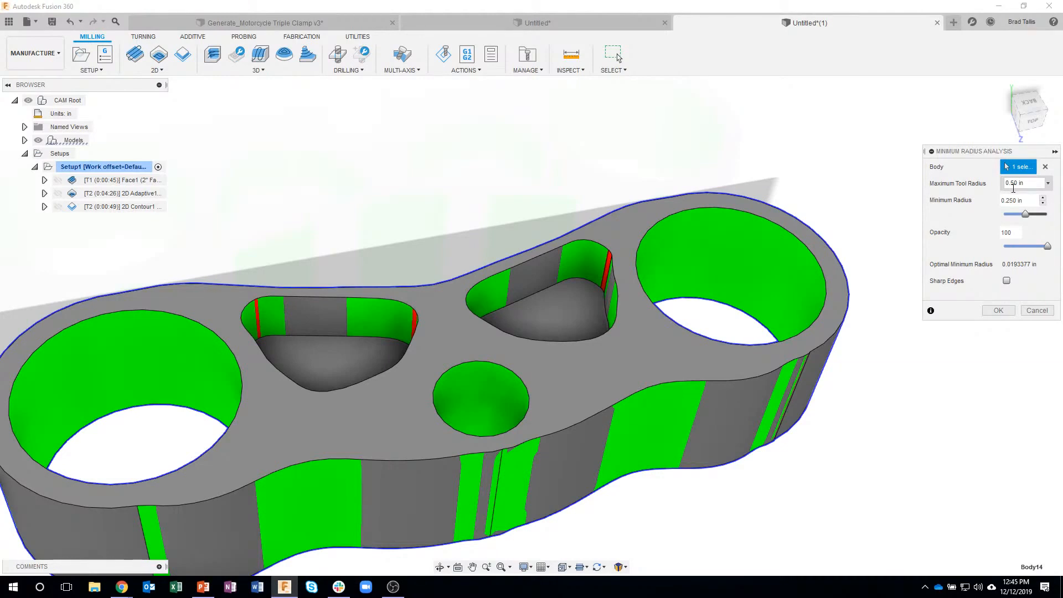
# - Set the analysis minimum radius to 0.375 in and examine the pocket walls and corners
pyautogui.click(1013, 186)
pyautogui.write('.375')
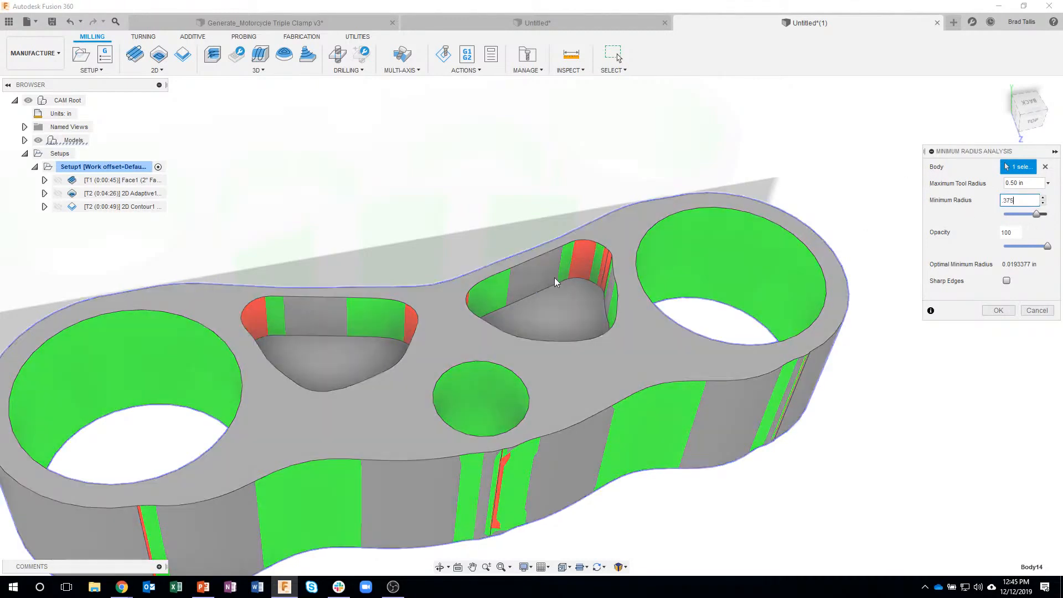
pyautogui.keyDown('shift'); pyautogui.moveTo(554, 278); pyautogui.dragTo(613, 298, button='middle'); pyautogui.keyUp('shift')
pyautogui.keyDown('shift'); pyautogui.moveTo(640, 245); pyautogui.dragTo(337, 289, button='middle'); pyautogui.keyUp('shift')
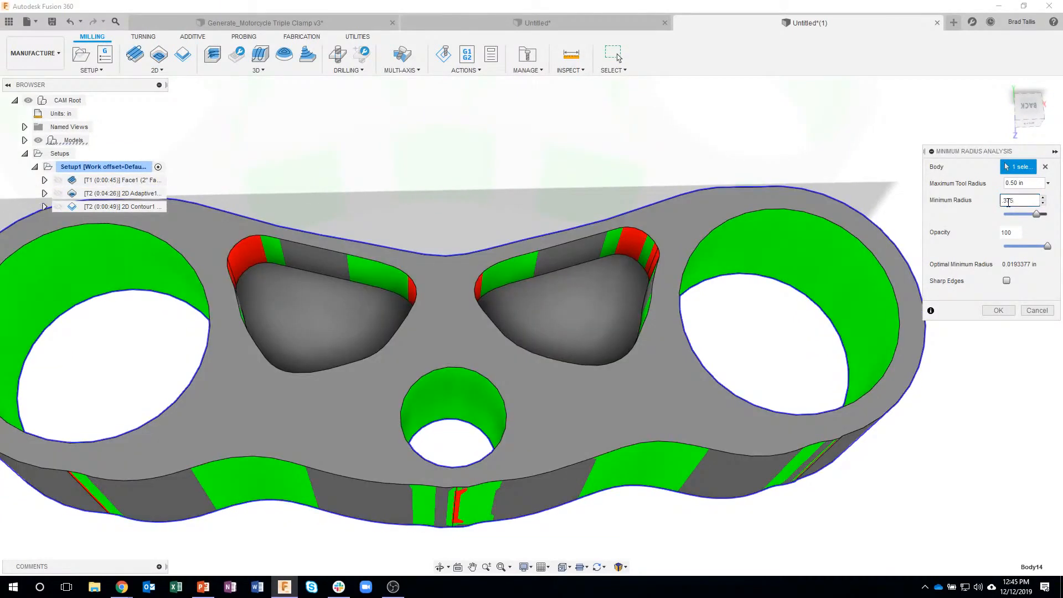
# - Reduce the analysis minimum radius to 0.25 in and inspect both triangular pockets from several angles
pyautogui.press('BackSpace')
pyautogui.write('2')
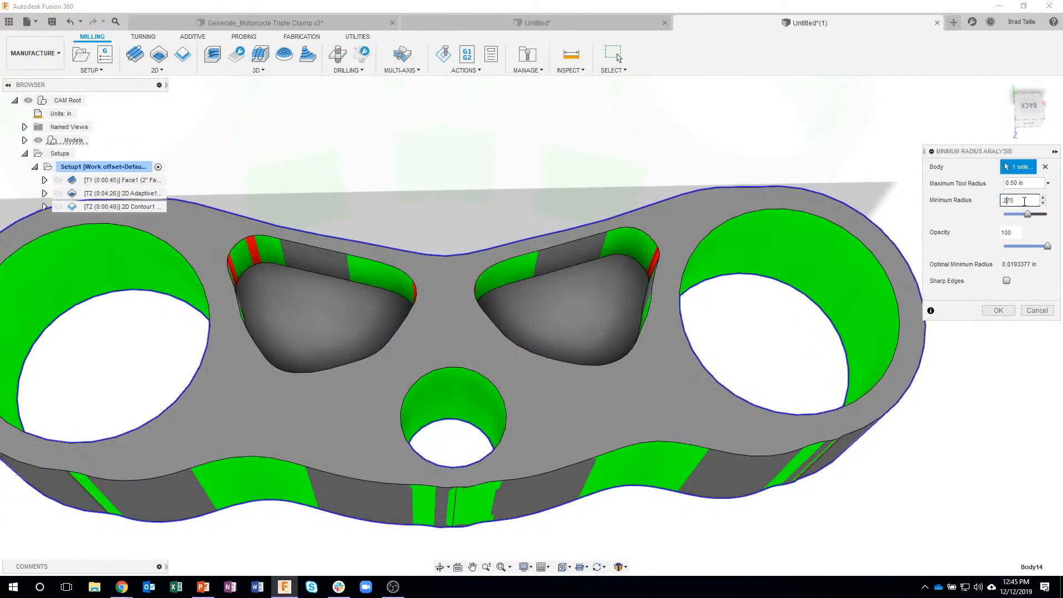
pyautogui.press('Delete')
pyautogui.keyDown('shift'); pyautogui.moveTo(787, 277); pyautogui.dragTo(648, 316, button='middle'); pyautogui.keyUp('shift')
pyautogui.keyDown('shift'); pyautogui.moveTo(580, 383); pyautogui.dragTo(367, 256, button='middle'); pyautogui.keyUp('shift')
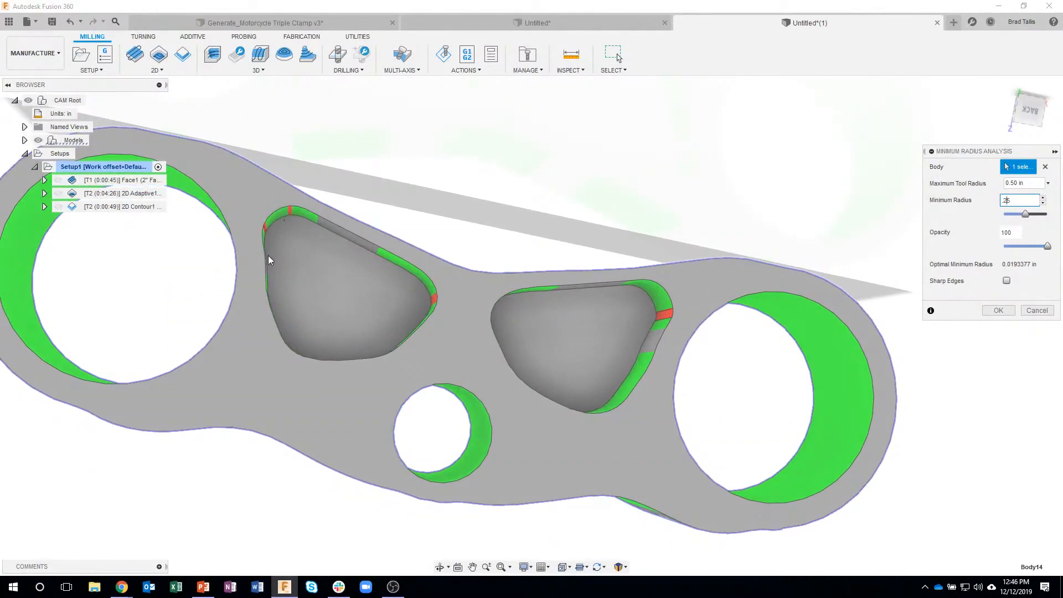
pyautogui.keyDown('shift'); pyautogui.moveTo(438, 318); pyautogui.dragTo(270, 217, button='middle'); pyautogui.keyUp('shift')
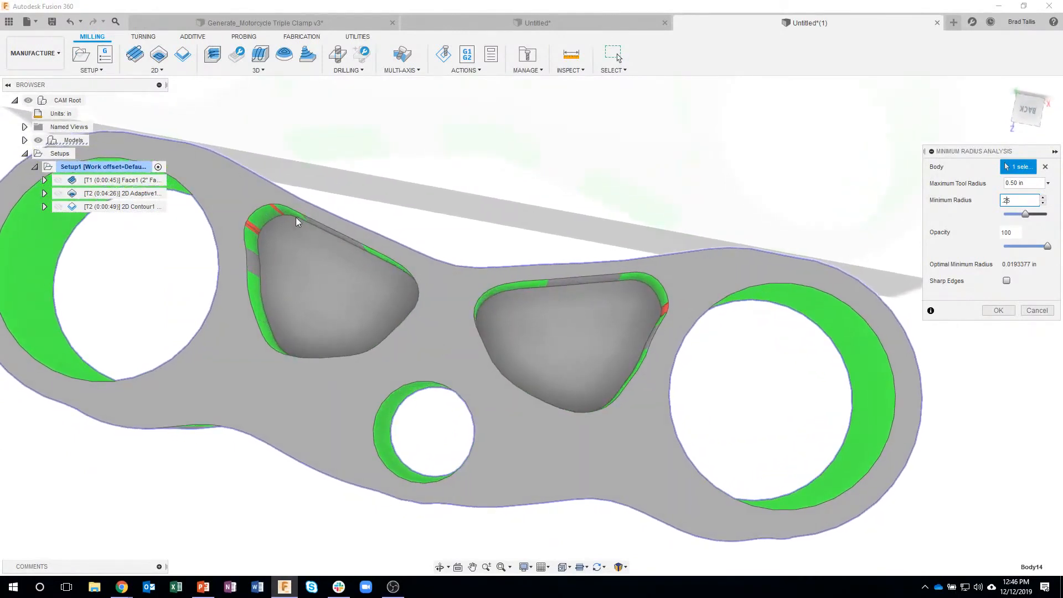
pyautogui.keyDown('shift'); pyautogui.moveTo(411, 324); pyautogui.dragTo(1026, 205, button='middle'); pyautogui.keyUp('shift')
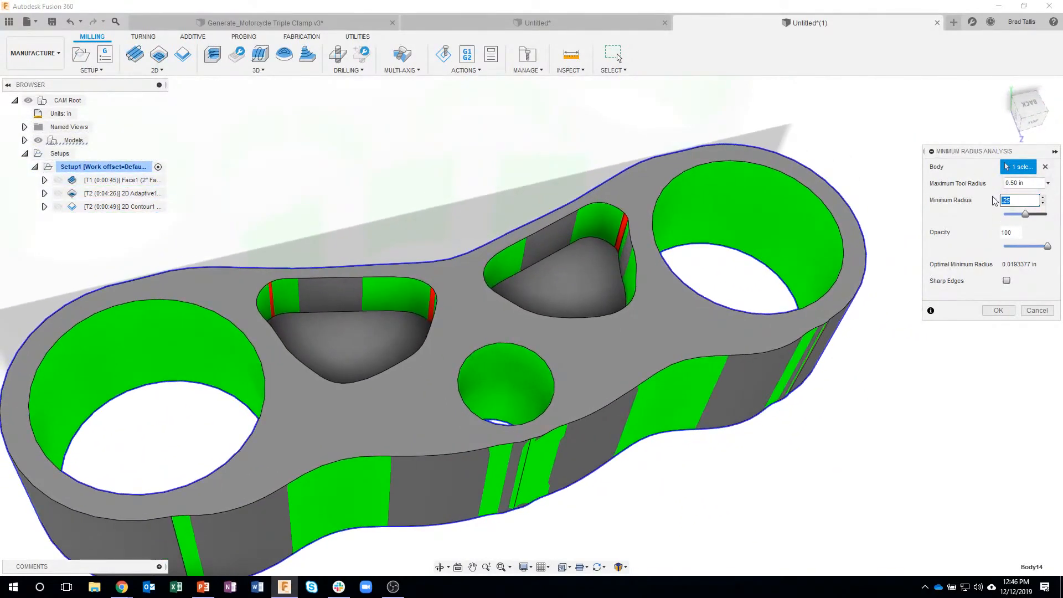
# - Check the body against minimum radii of 0.5 in and 0.25 in, and cancel the analysis
pyautogui.write('5')
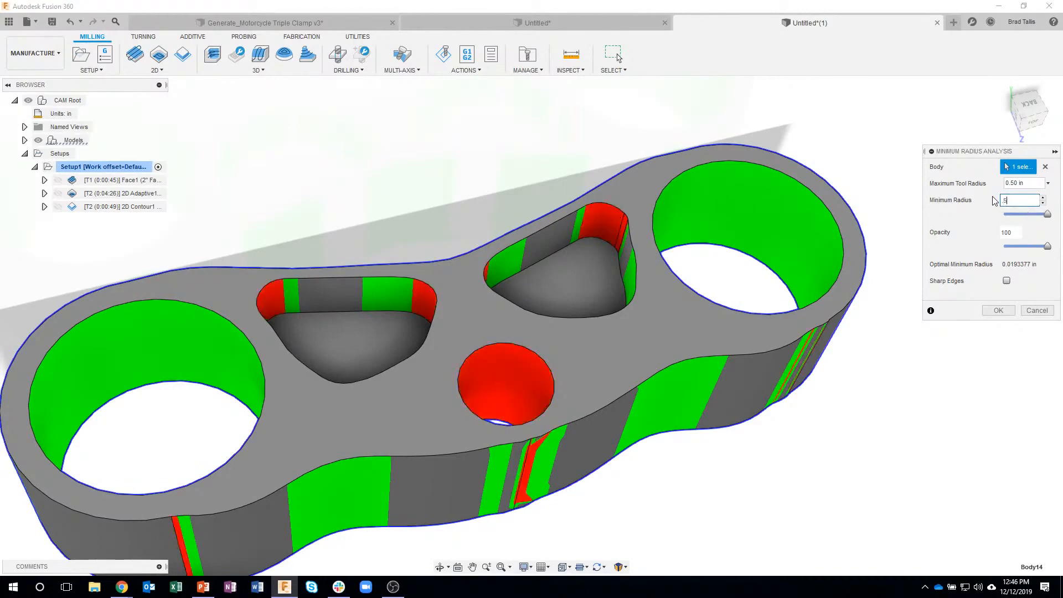
pyautogui.keyDown('shift'); pyautogui.moveTo(609, 166); pyautogui.dragTo(1057, 243, button='middle'); pyautogui.keyUp('shift')
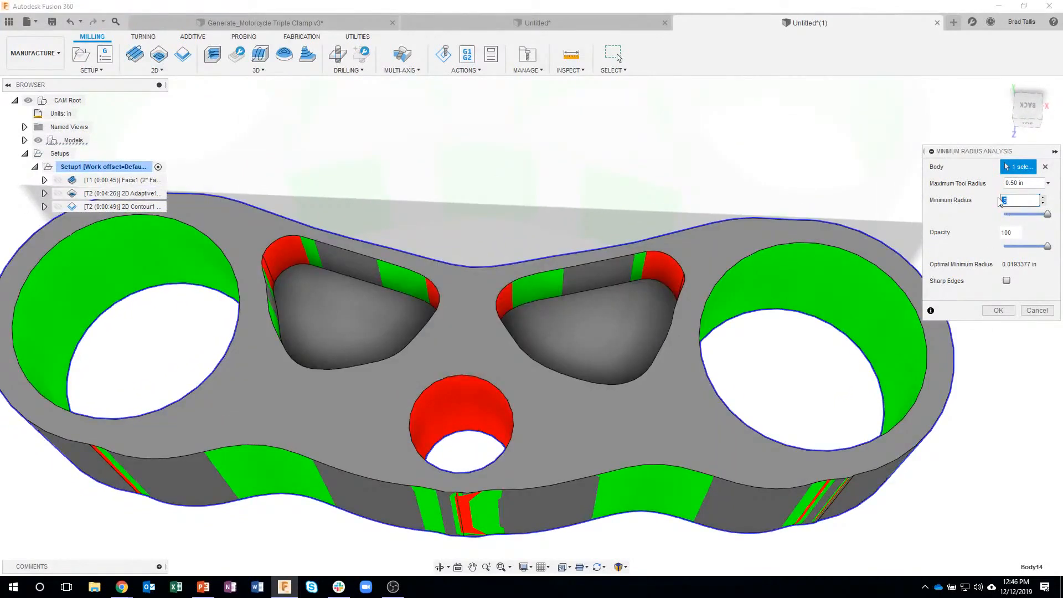
pyautogui.write('.25')
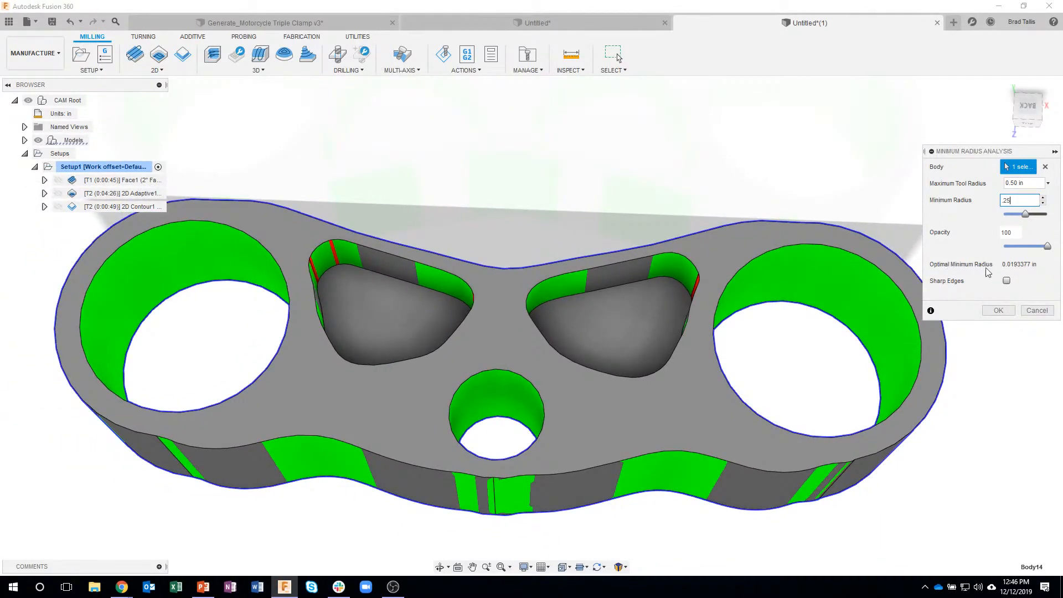
pyautogui.click(1029, 310)
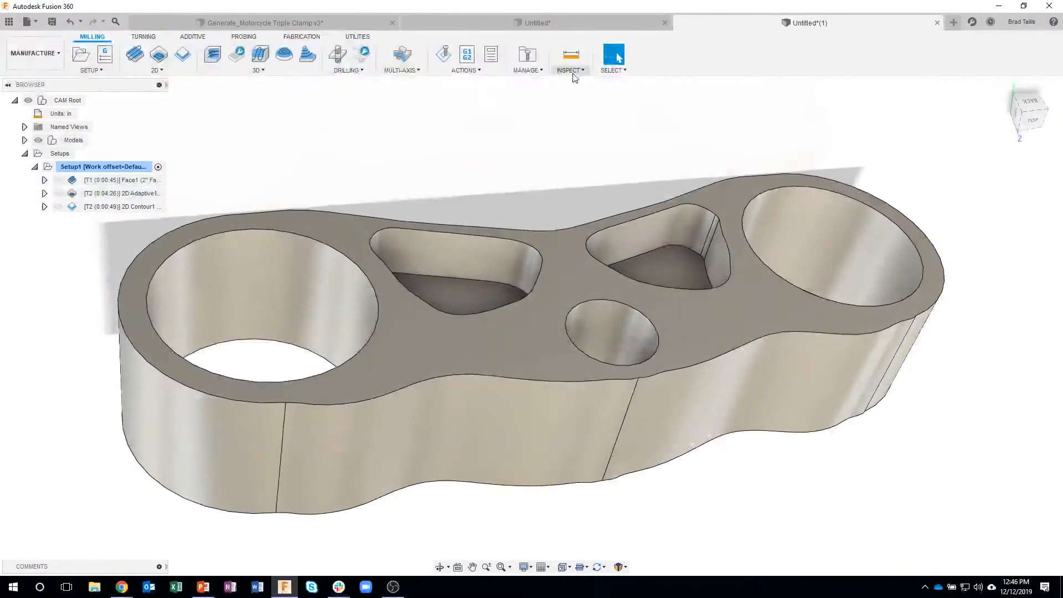
pyautogui.click(570, 69)
pyautogui.keyDown('shift'); pyautogui.moveTo(440, 130); pyautogui.dragTo(468, 156, button='middle'); pyautogui.keyUp('shift')
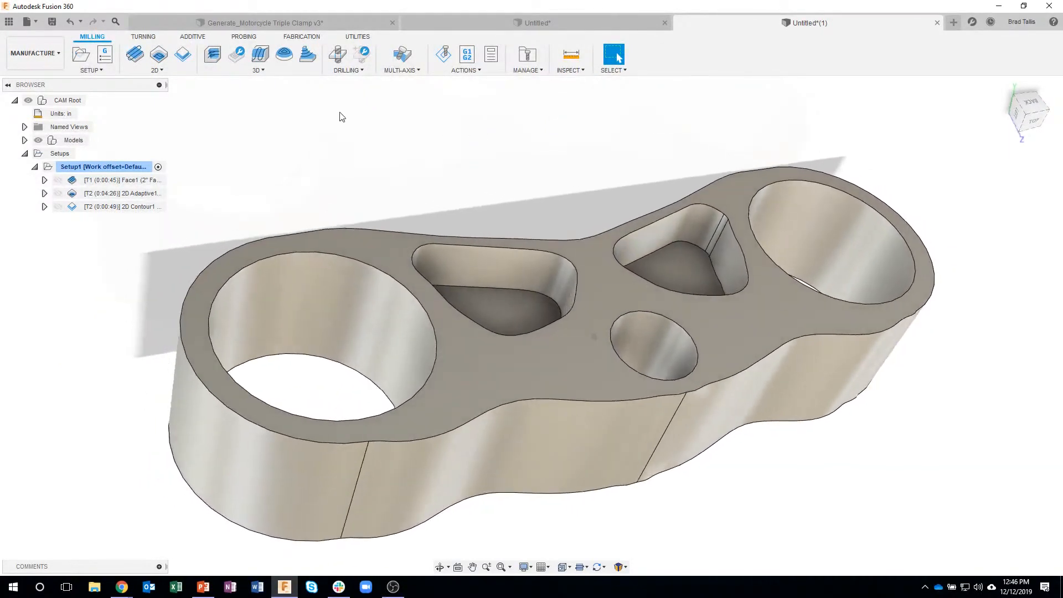
# - Create a new 2D Adaptive Clearing operation using tool 4, the 1/4" flat end mill from the cloud tool library
pyautogui.click(162, 71)
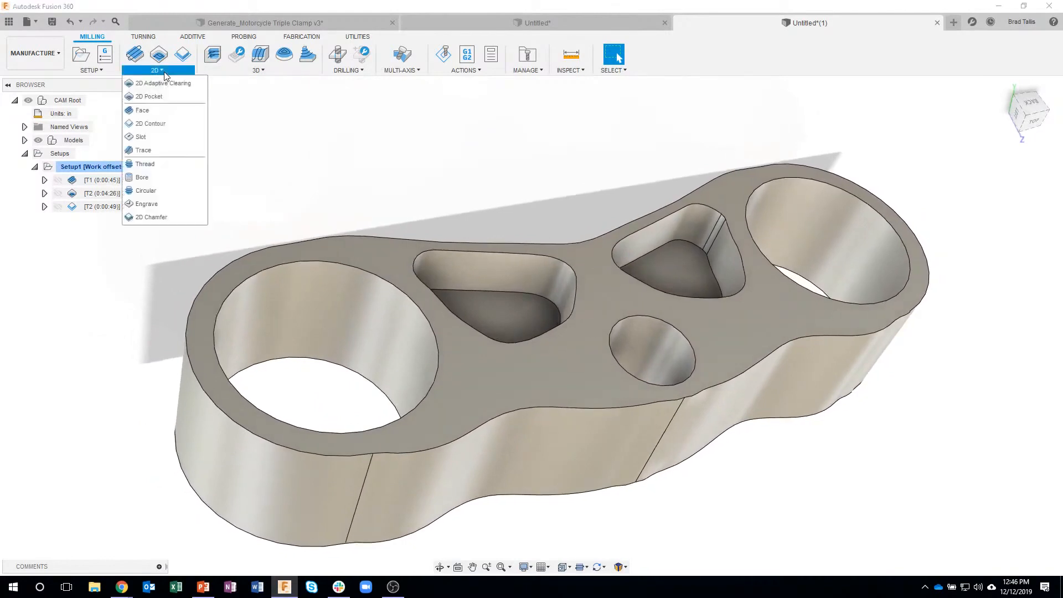
pyautogui.click(163, 83)
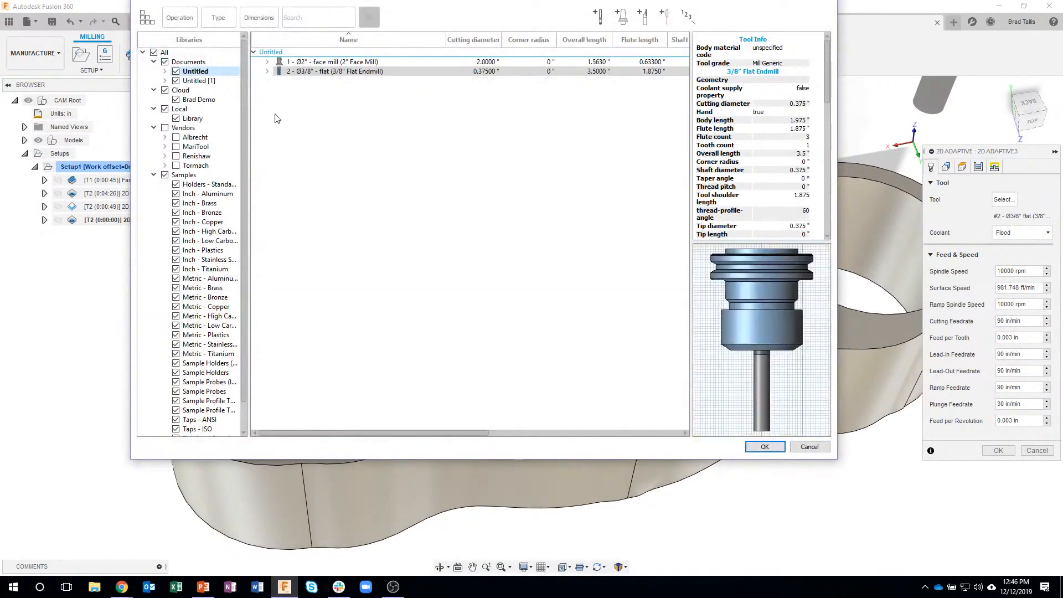
pyautogui.click(221, 101)
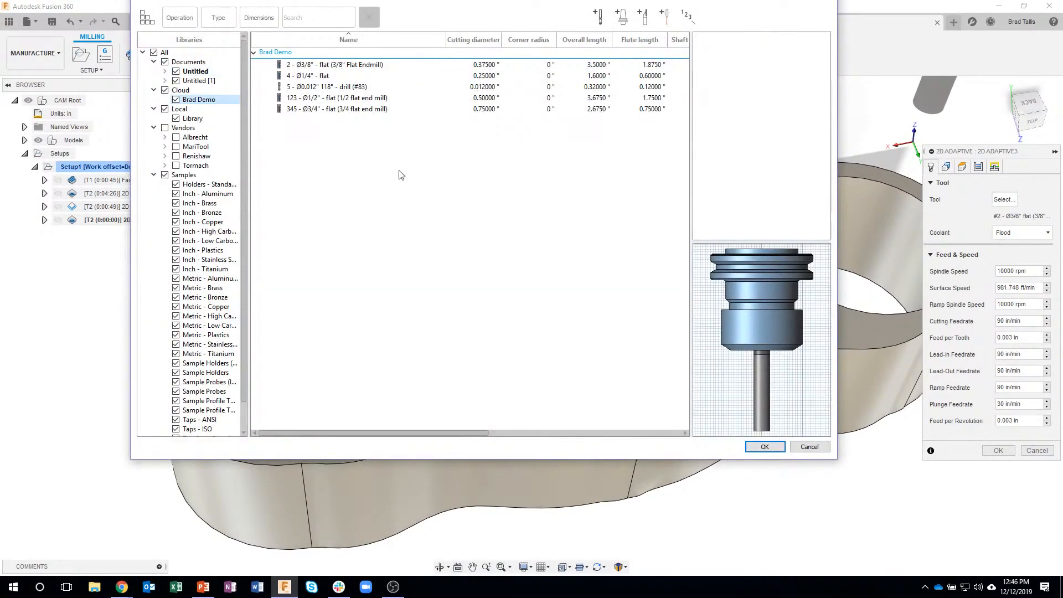
pyautogui.click(321, 79)
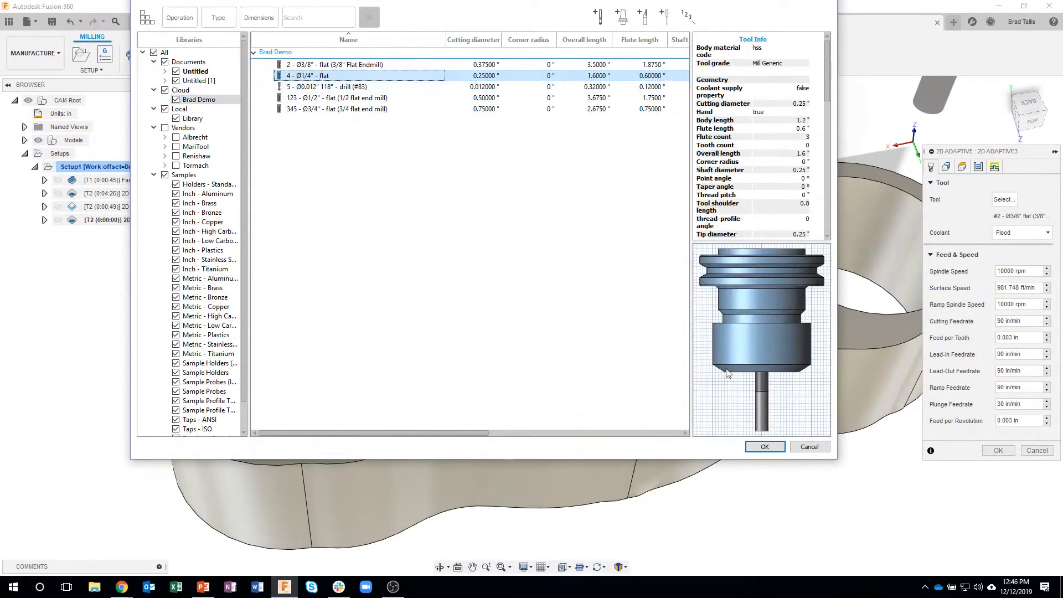
pyautogui.click(764, 447)
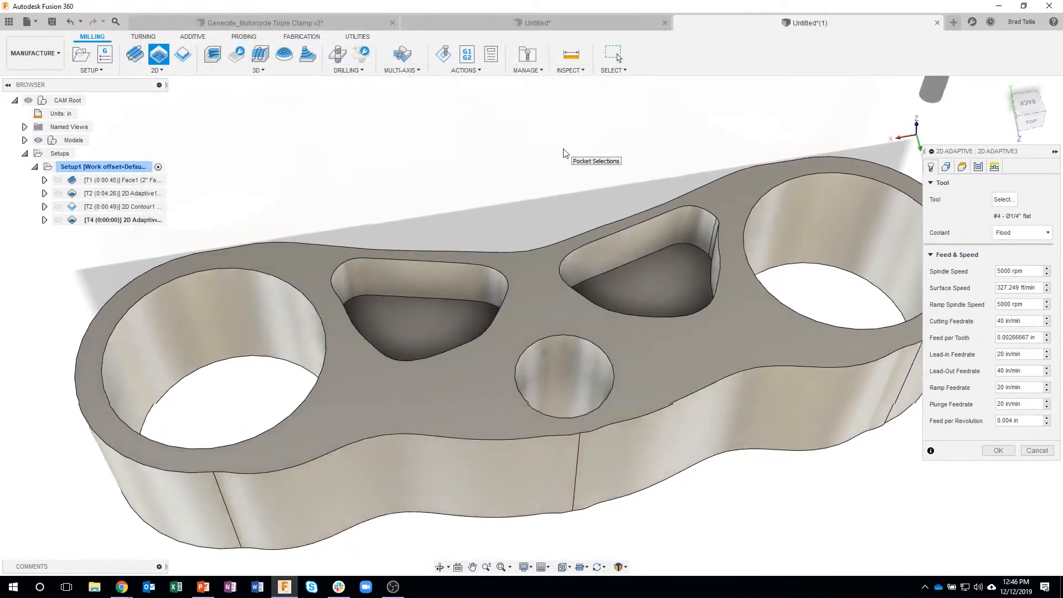
# - Select the floor contours of both triangular pockets as pocket geometry and generate the 2D Adaptive toolpath
pyautogui.click(947, 167)
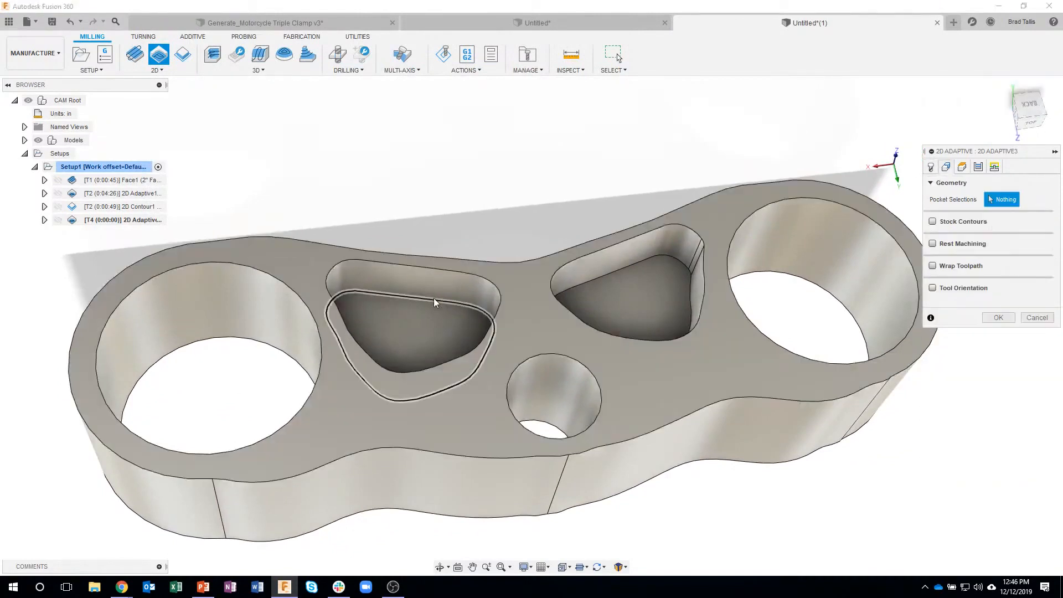
pyautogui.click(491, 315)
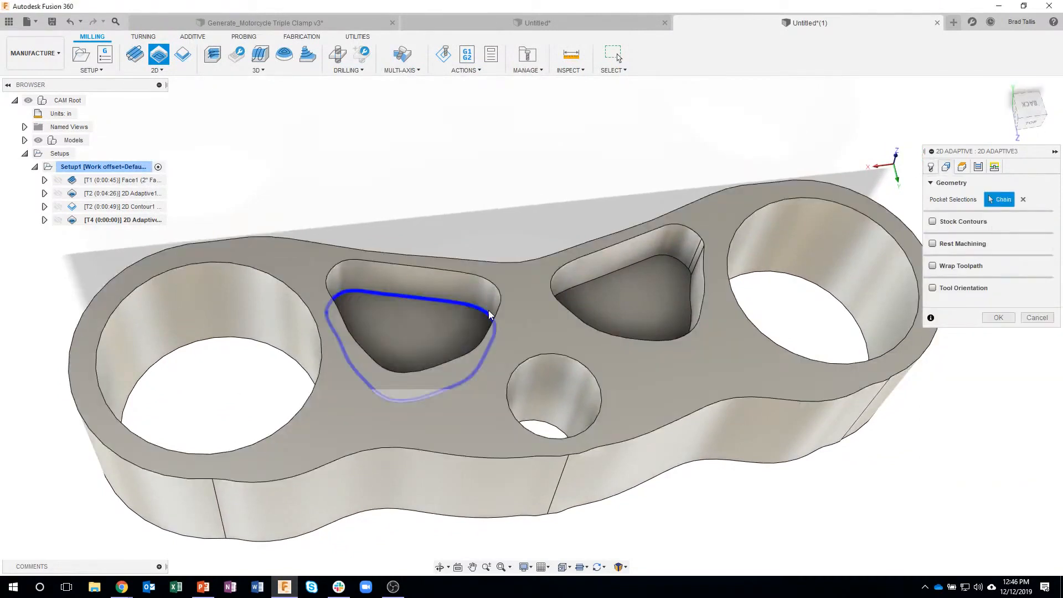
pyautogui.click(611, 295)
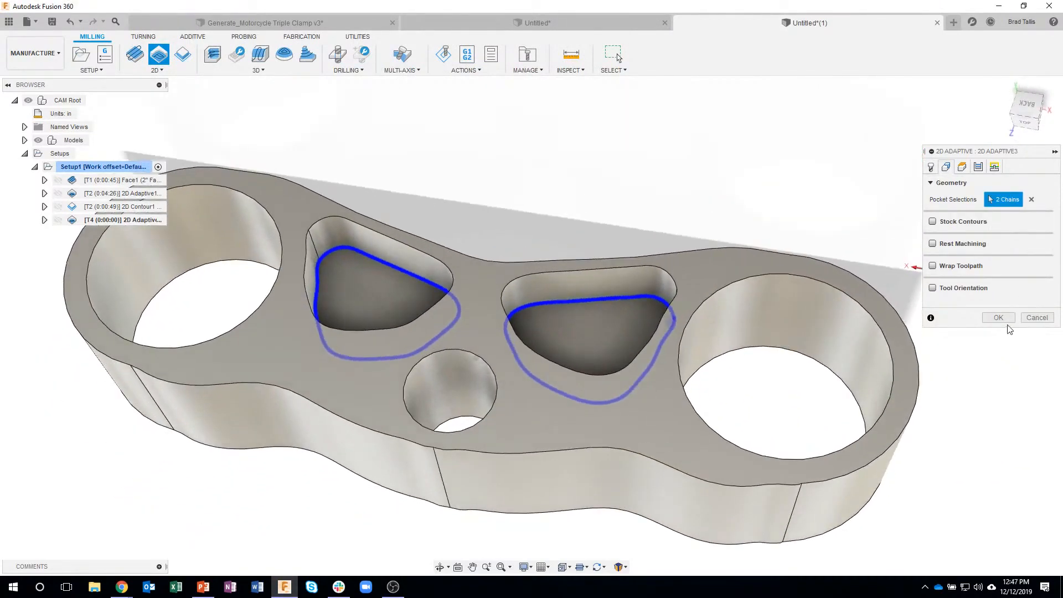
pyautogui.click(998, 318)
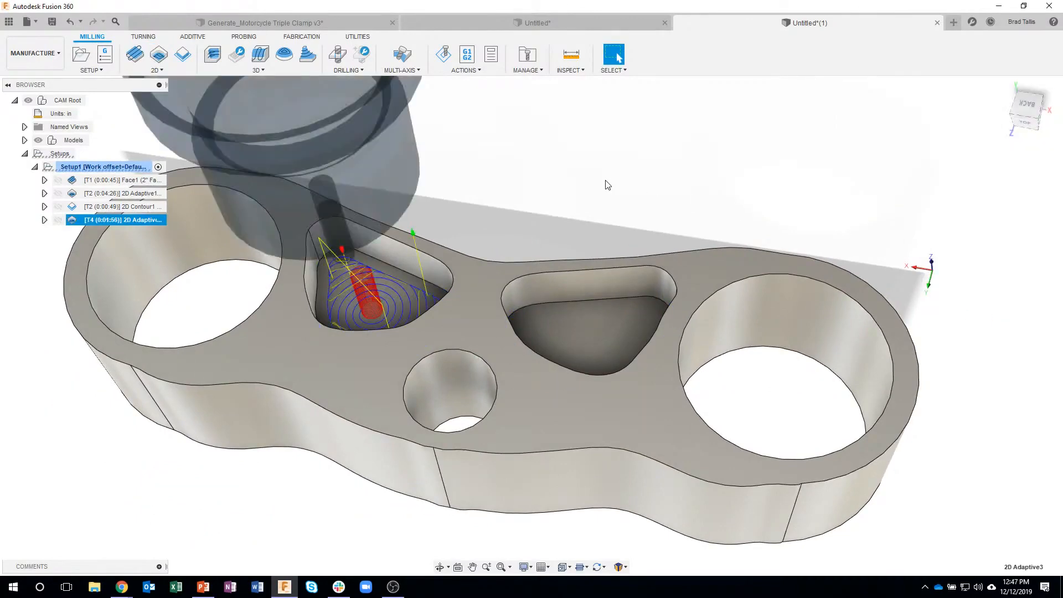
# - Inspect the helical entries of the pocket 2D Adaptive, set its Ramp Taper Angle to 2 deg, and regenerate the toolpath
pyautogui.scroll(5, 413, 226)
pyautogui.keyDown('shift'); pyautogui.moveTo(354, 302); pyautogui.dragTo(337, 213, button='middle'); pyautogui.keyUp('shift')
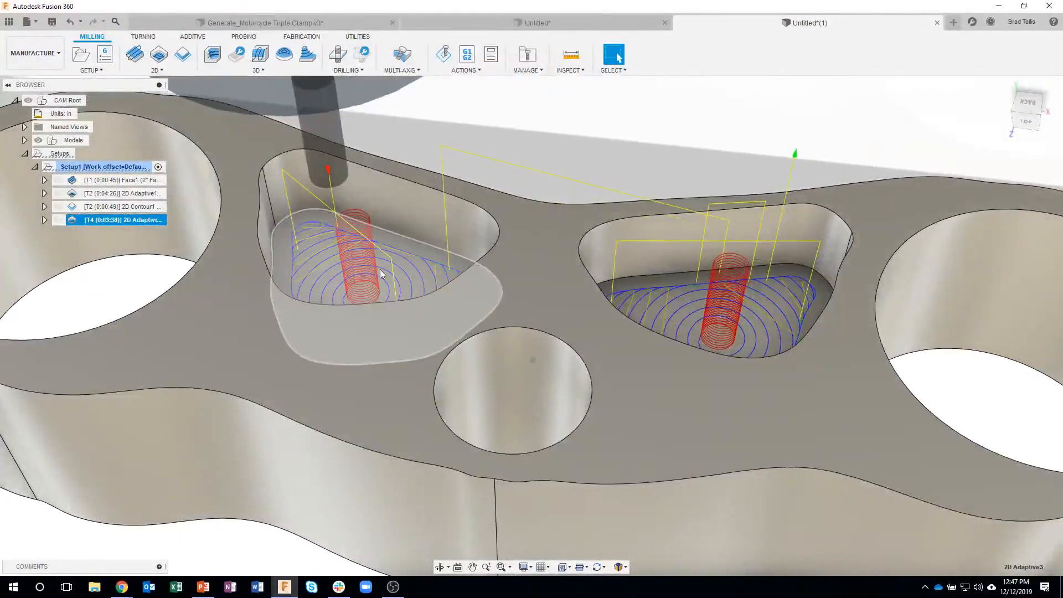
pyautogui.scroll(3, 373, 266)
pyautogui.keyDown('shift'); pyautogui.moveTo(342, 267); pyautogui.dragTo(235, 238, button='middle'); pyautogui.keyUp('shift')
pyautogui.keyDown('shift'); pyautogui.moveTo(269, 189); pyautogui.dragTo(279, 294, button='middle'); pyautogui.keyUp('shift')
pyautogui.keyDown('shift'); pyautogui.moveTo(422, 239); pyautogui.dragTo(133, 224, button='middle'); pyautogui.keyUp('shift')
pyautogui.rightClick(126, 224)
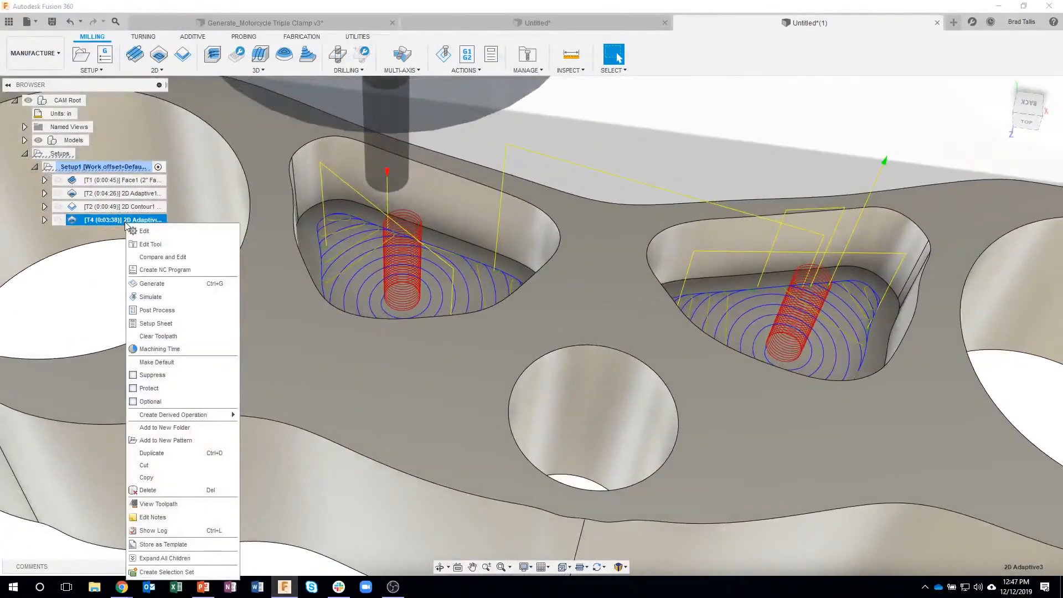
pyautogui.click(151, 233)
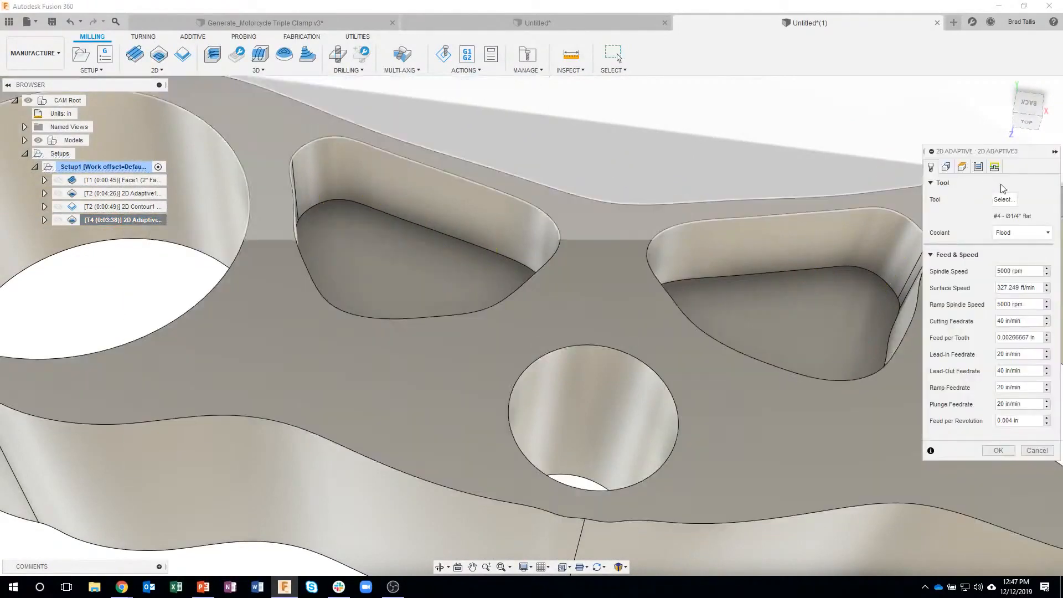
pyautogui.click(995, 168)
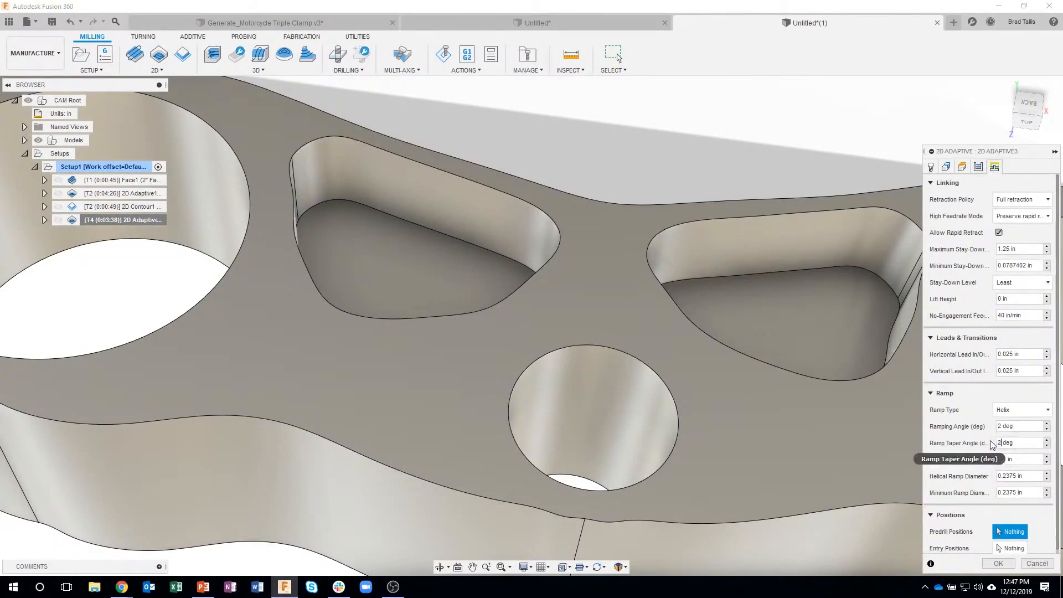
pyautogui.write('2')
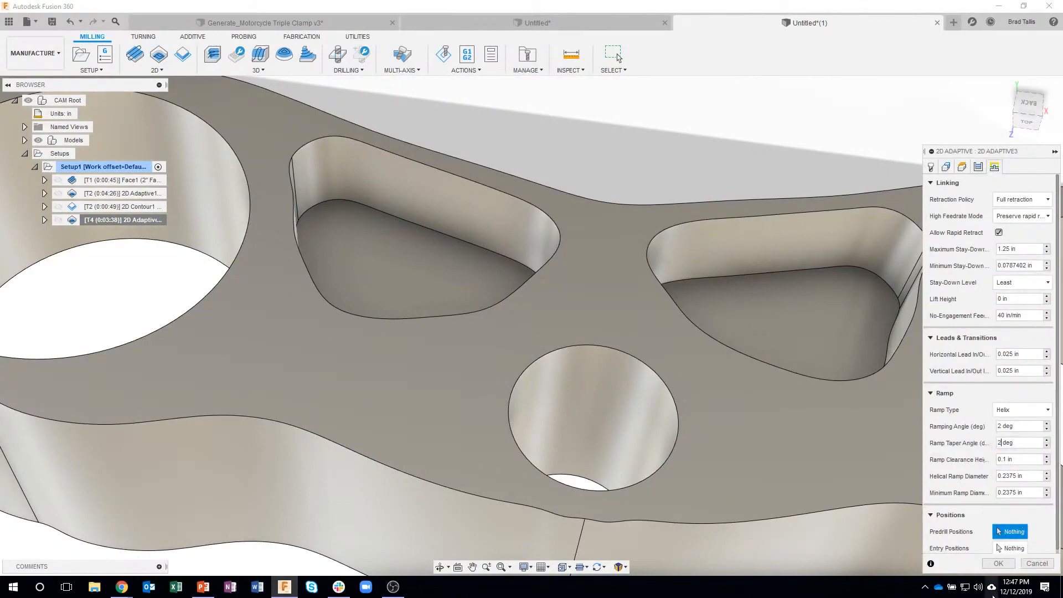
pyautogui.click(998, 563)
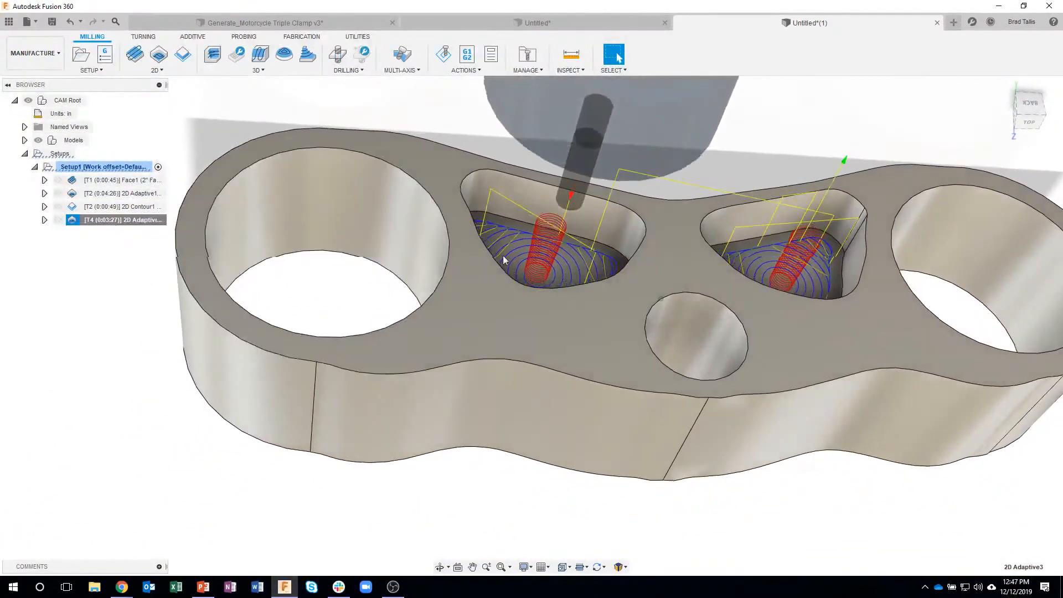
# - Simulate all of Setup1's operations and skip through the facing and through-hole 2D Adaptive operations
pyautogui.click(443, 54)
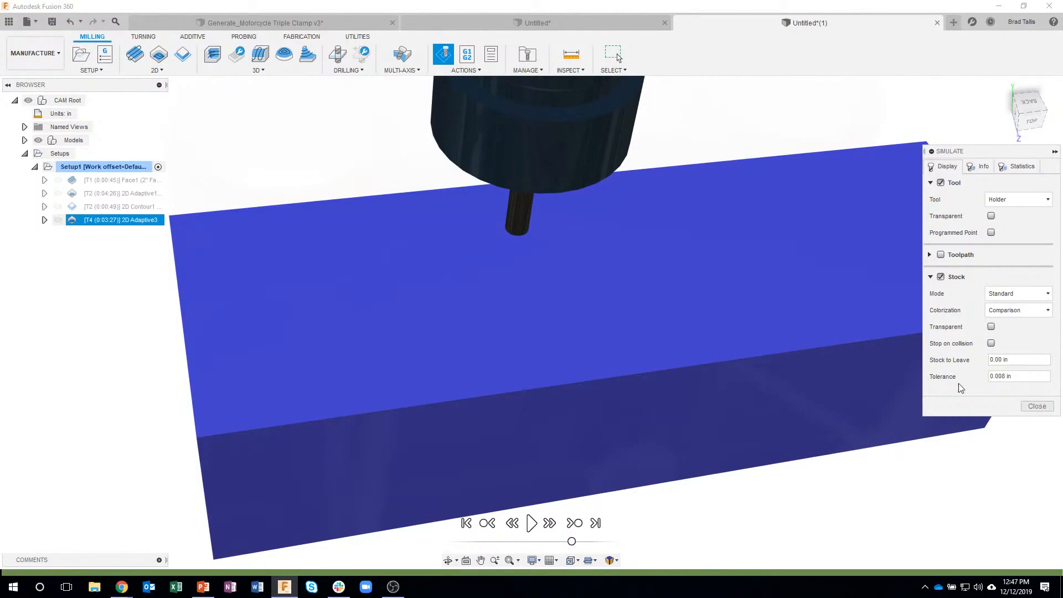
pyautogui.click(1025, 406)
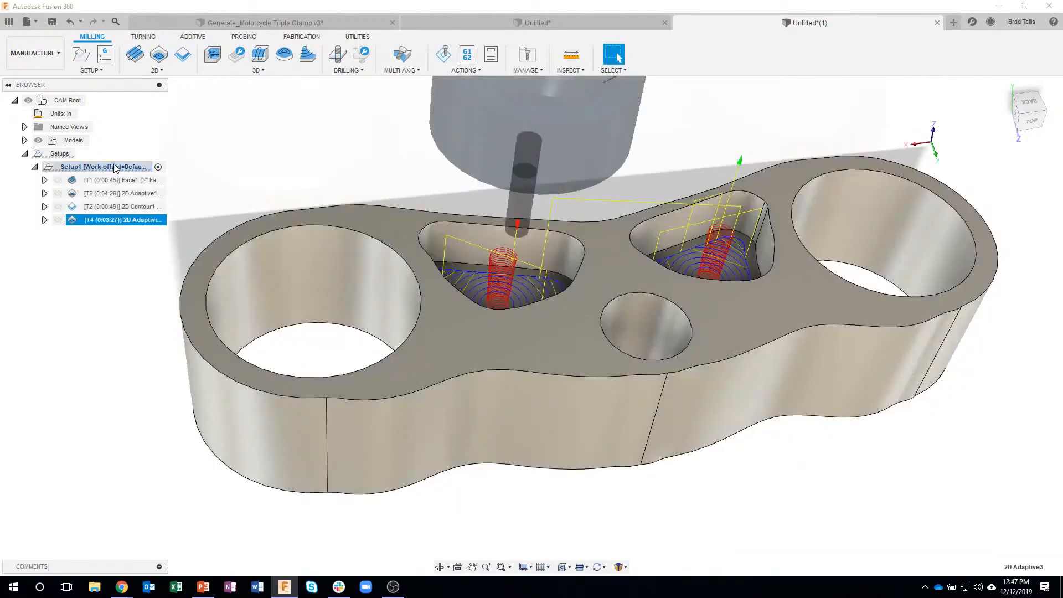
pyautogui.rightClick(109, 174)
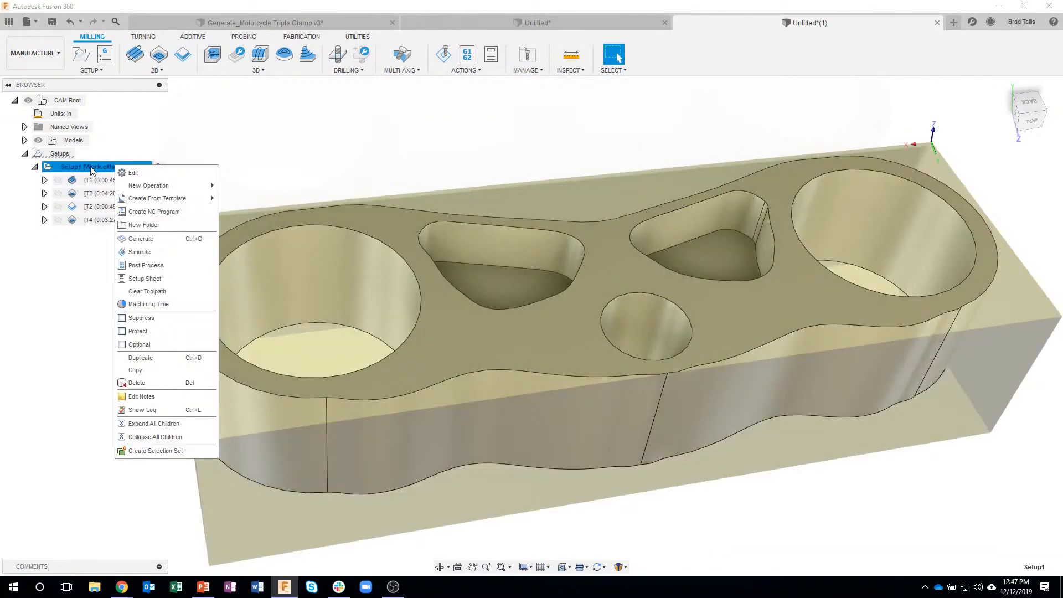
pyautogui.click(138, 252)
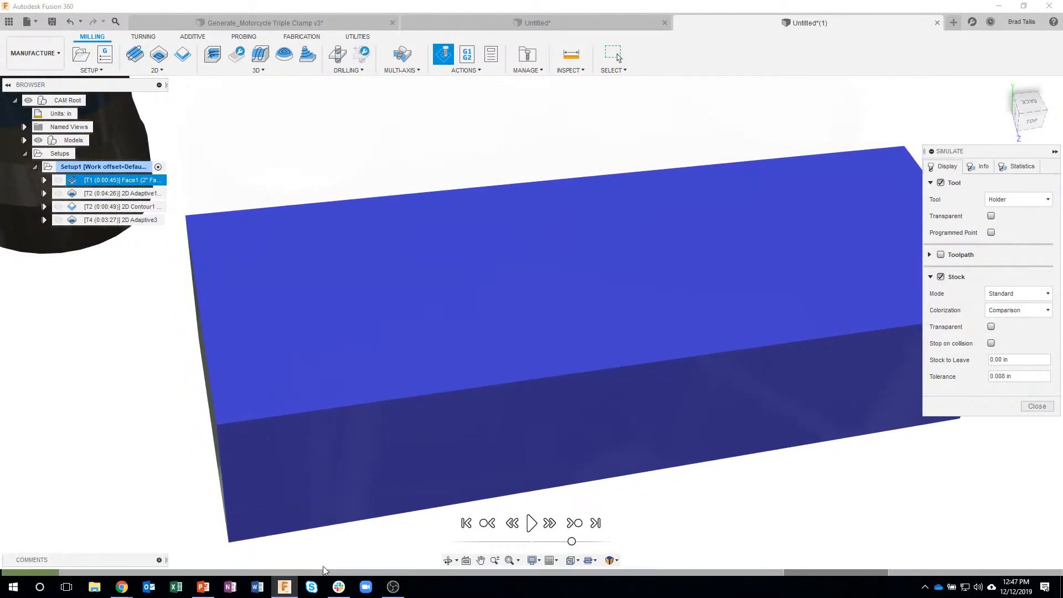
pyautogui.click(906, 572)
pyautogui.scroll(-1, 469, 245)
pyautogui.scroll(-2, 470, 244)
pyautogui.scroll(-3, 267, 404)
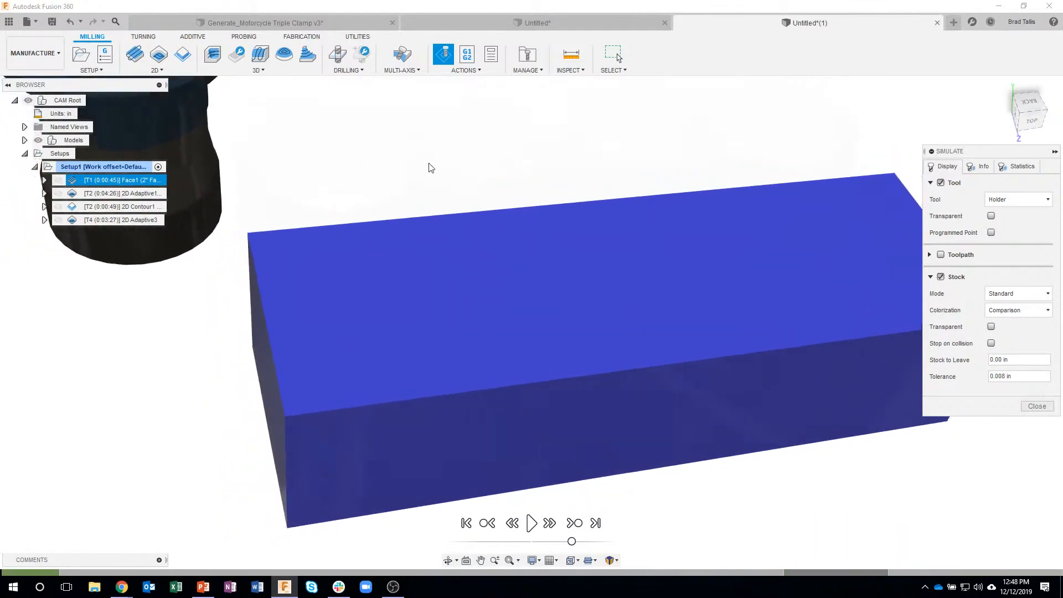
pyautogui.click(575, 522)
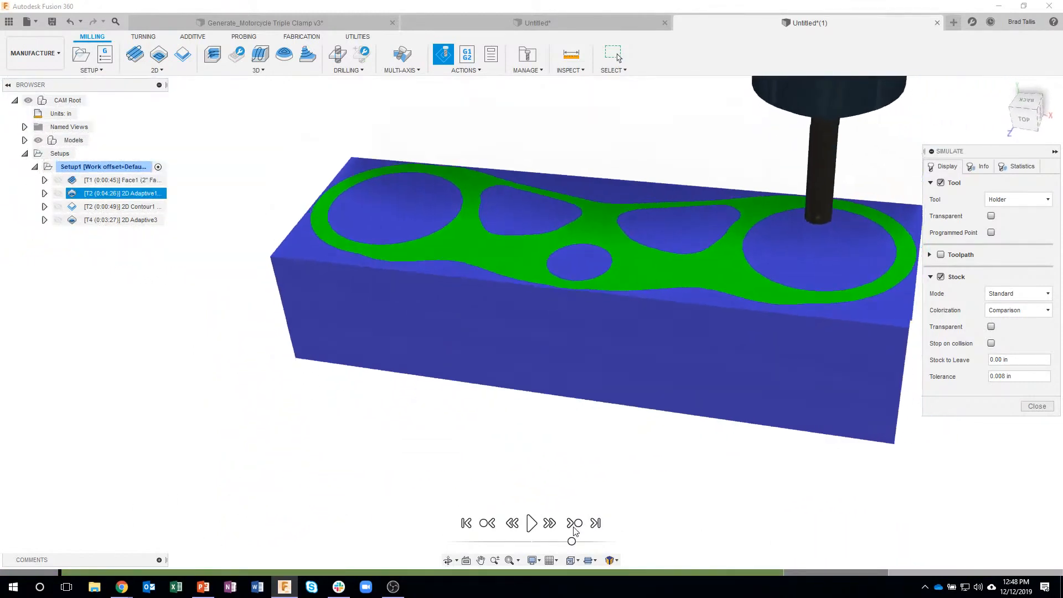
pyautogui.click(574, 524)
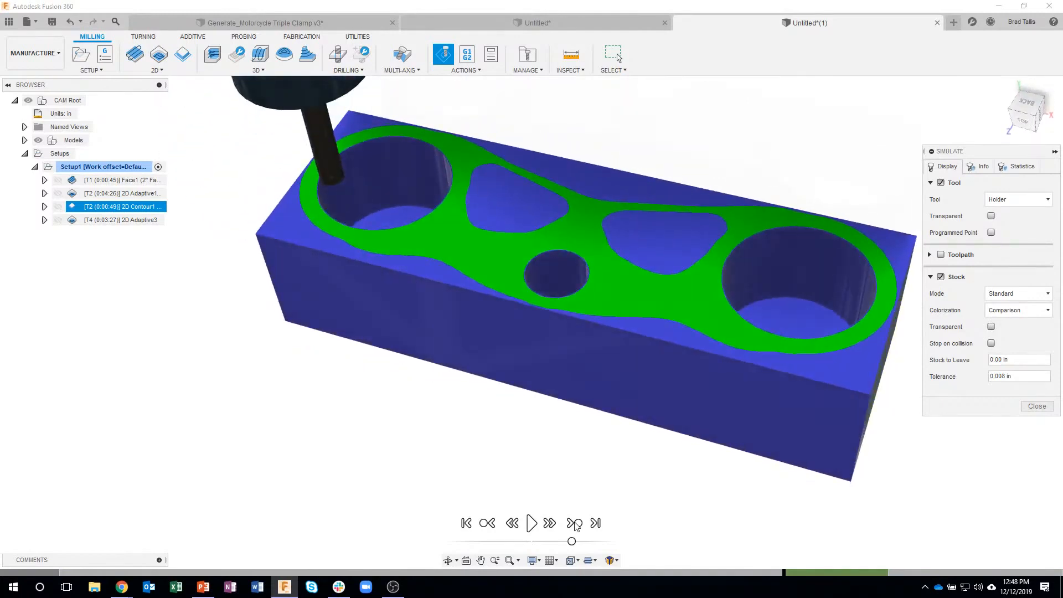
# - Play the simulated 2D Contour finishing of the through holes, and skip to the end of the pocket 2D Adaptive
pyautogui.click(532, 523)
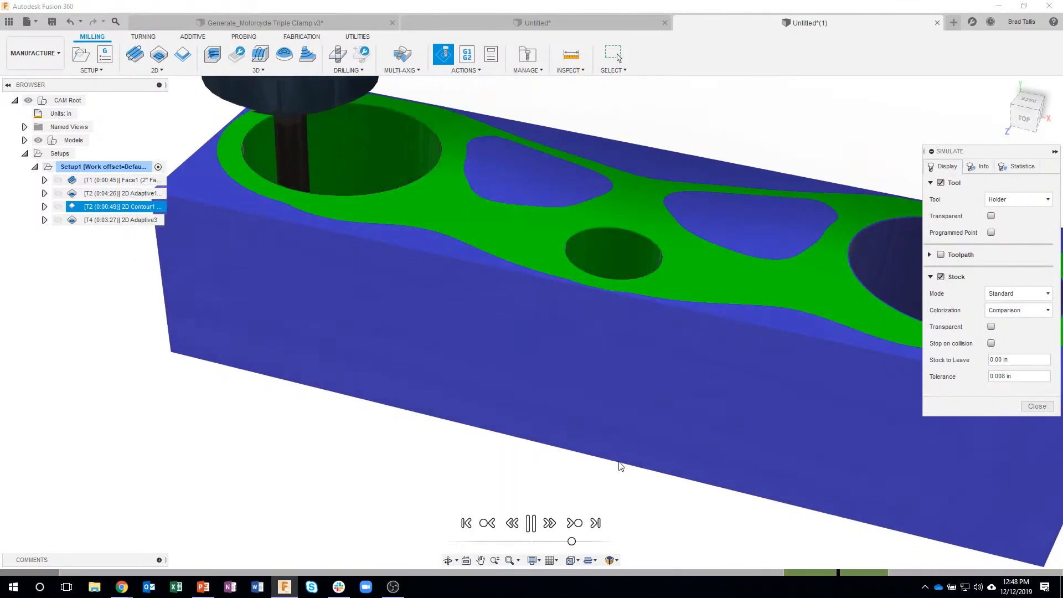
pyautogui.keyDown('shift'); pyautogui.moveTo(343, 398); pyautogui.dragTo(725, 399, button='middle'); pyautogui.keyUp('shift')
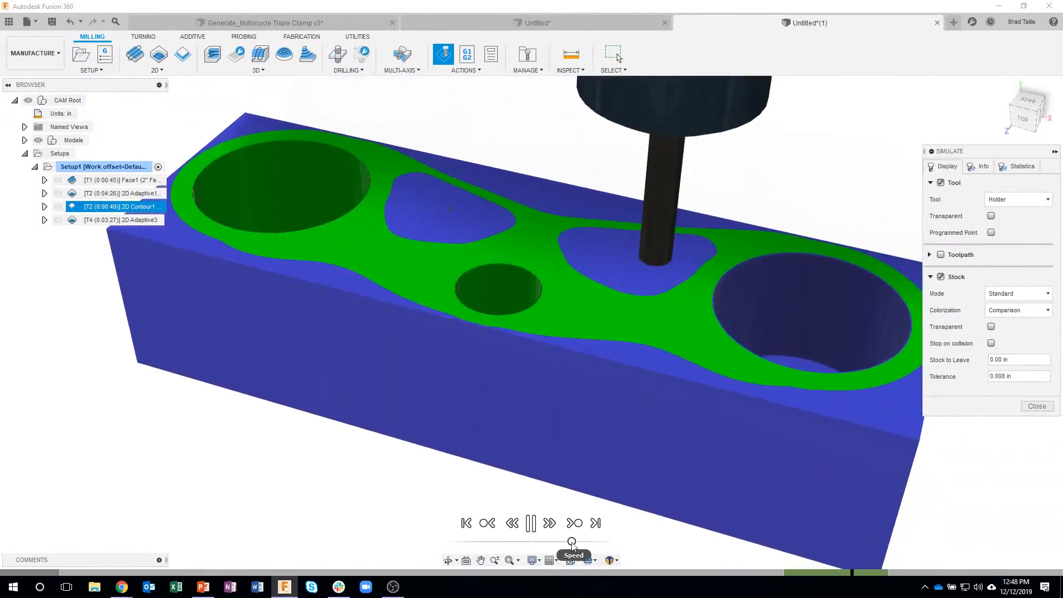
pyautogui.click(575, 524)
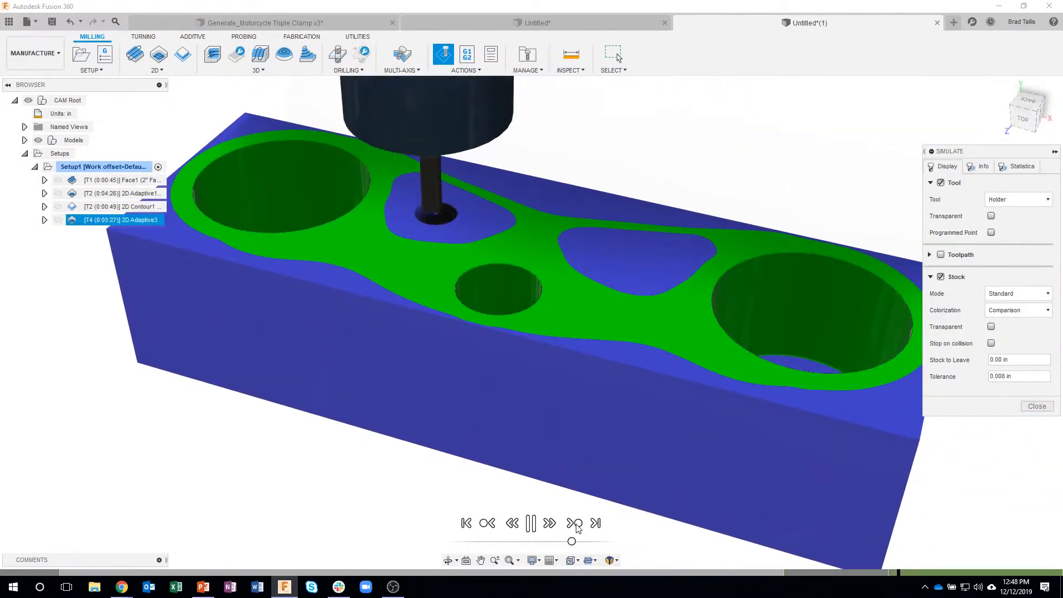
pyautogui.click(576, 523)
# - Examine the simulated stock around the walls of both triangular pockets, and close the simulation
pyautogui.keyDown('shift'); pyautogui.moveTo(606, 485); pyautogui.dragTo(435, 191, button='middle'); pyautogui.keyUp('shift')
pyautogui.scroll(4, 434, 192)
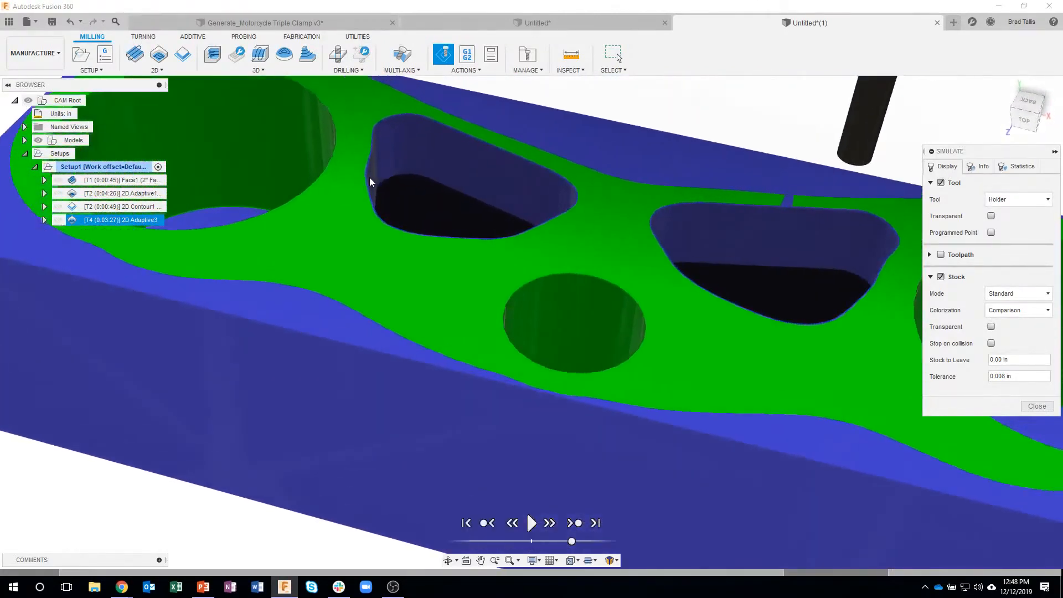
pyautogui.scroll(6, 370, 179)
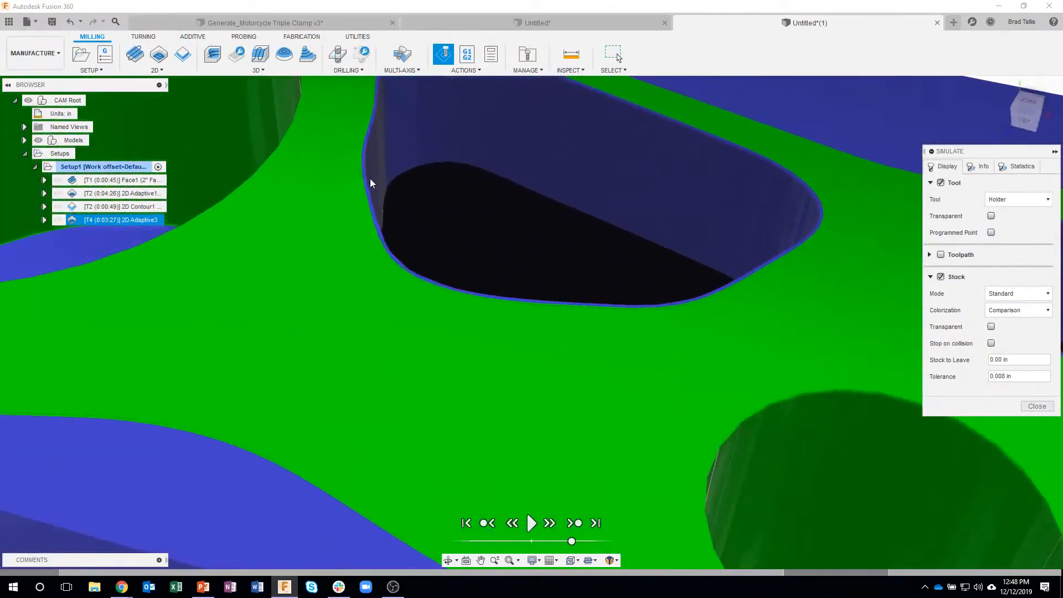
pyautogui.scroll(2, 370, 183)
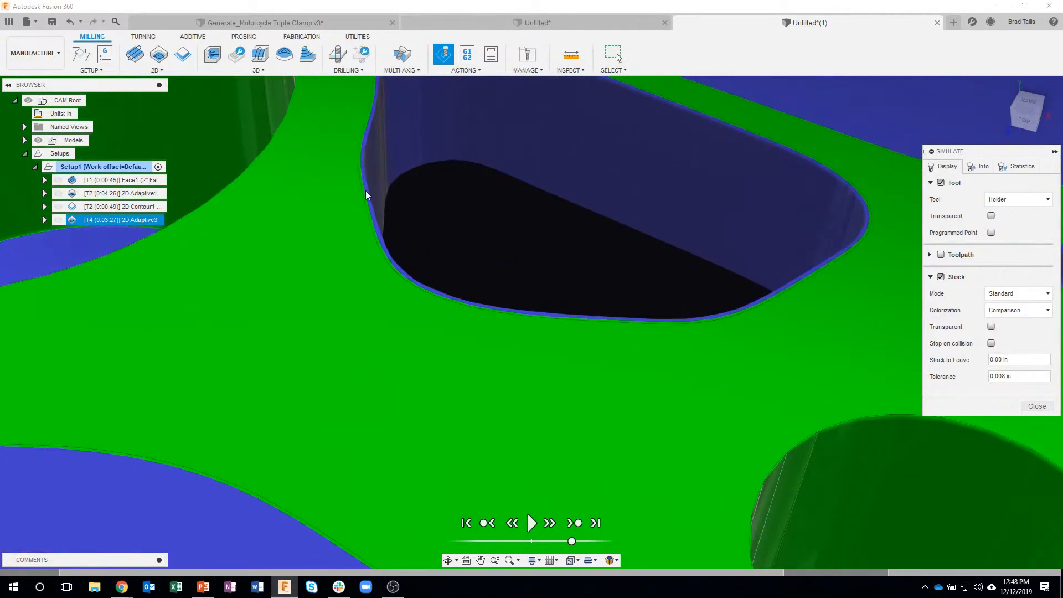
pyautogui.scroll(-8, 390, 327)
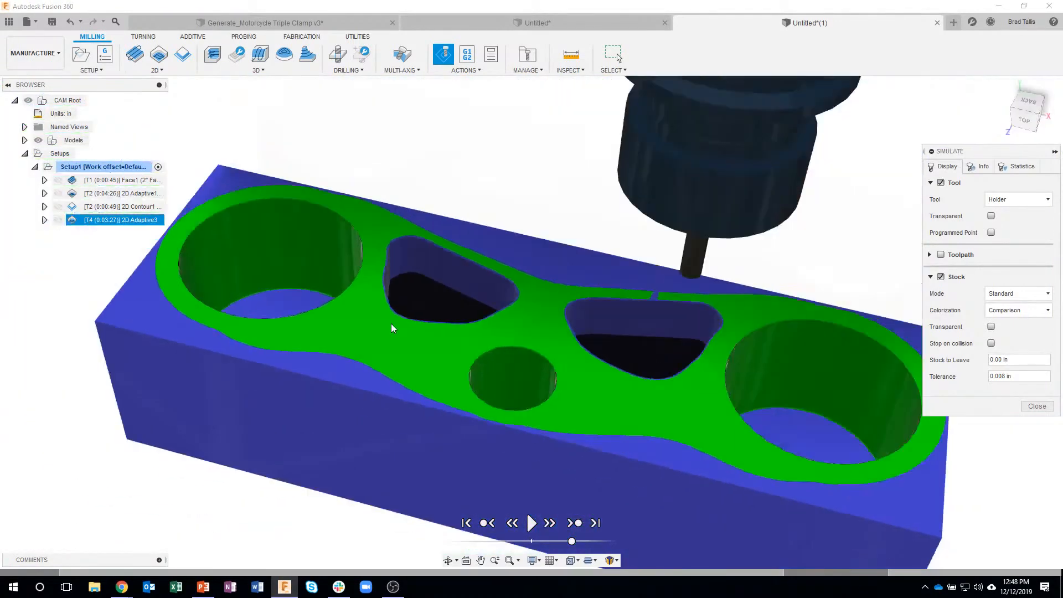
pyautogui.keyDown('shift'); pyautogui.moveTo(391, 328); pyautogui.dragTo(709, 347, button='middle'); pyautogui.keyUp('shift')
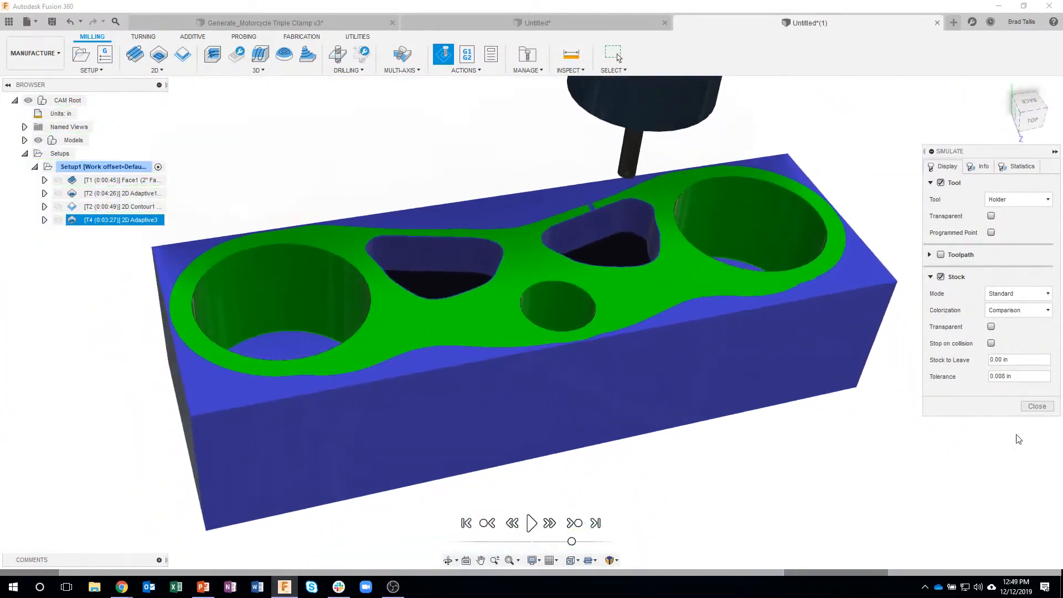
pyautogui.click(1037, 406)
# - Create a derived 2D Contour operation from the 1/4" 2D Adaptive that clears the triangular pockets
pyautogui.click(118, 230)
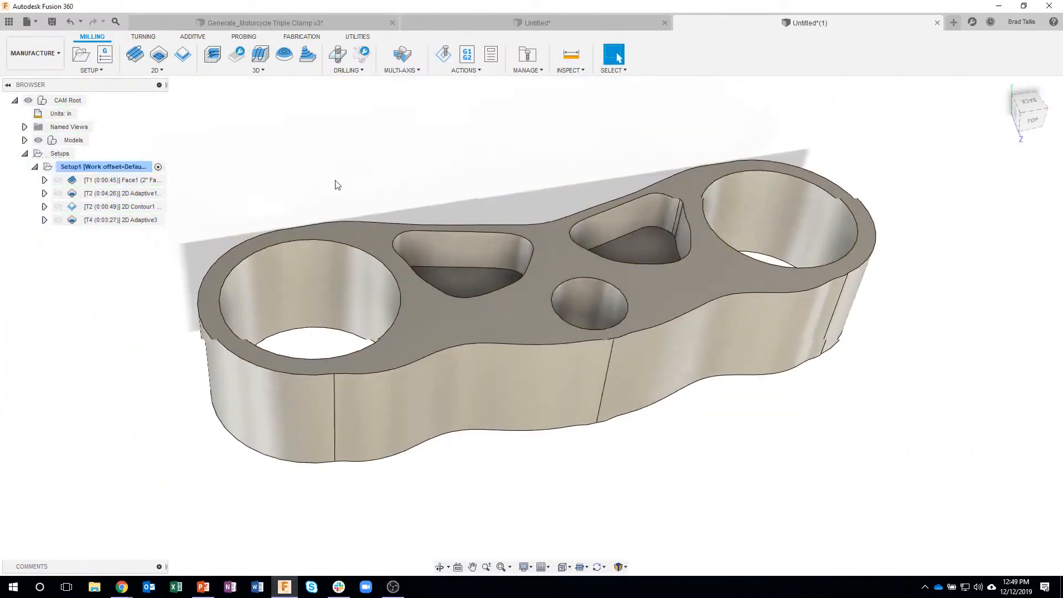
pyautogui.click(117, 220)
pyautogui.rightClick(118, 220)
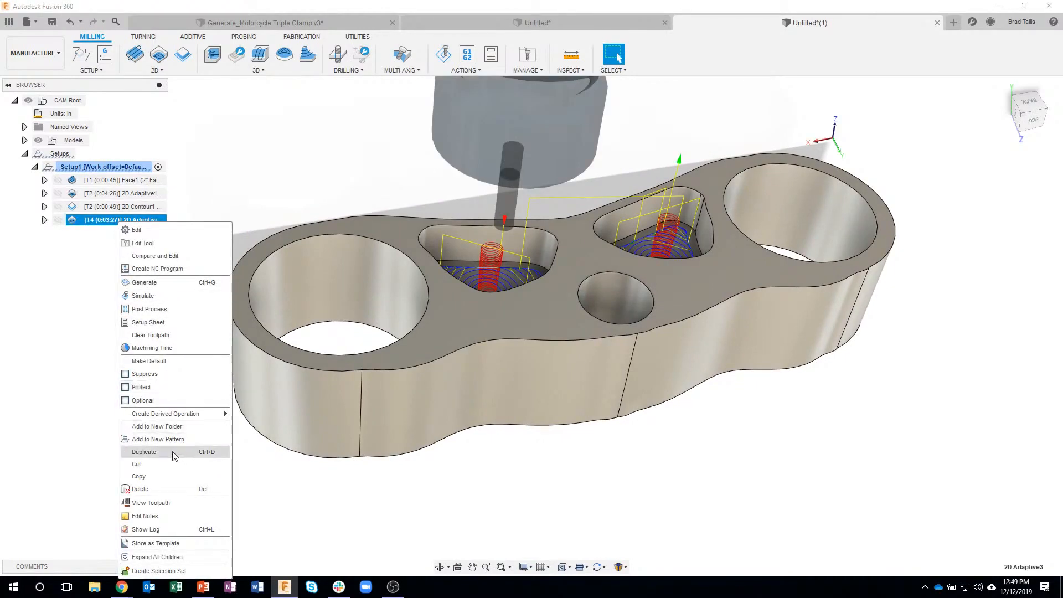
pyautogui.moveTo(183, 415)
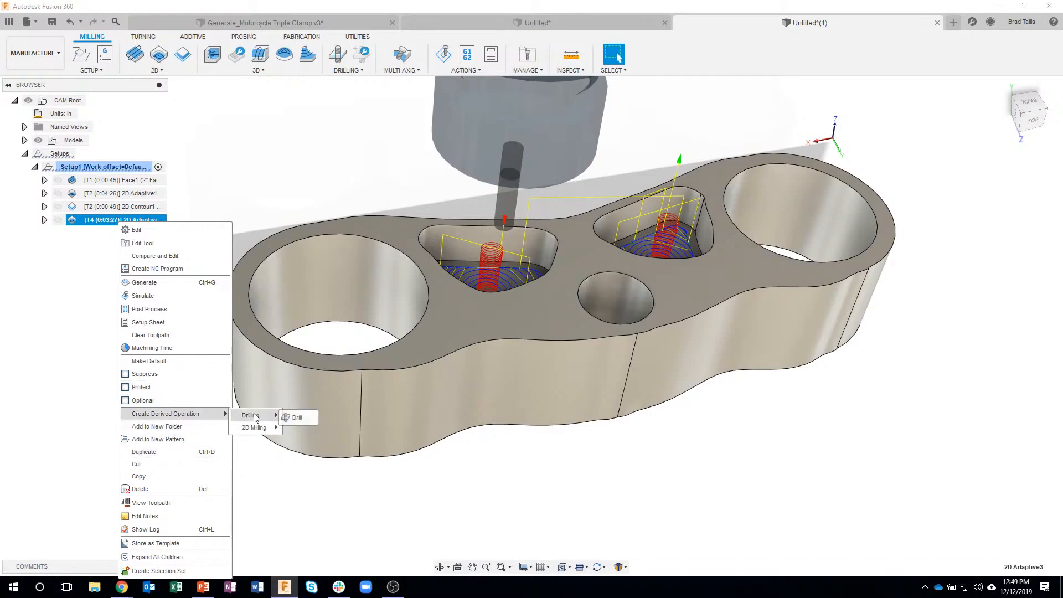
pyautogui.moveTo(255, 427)
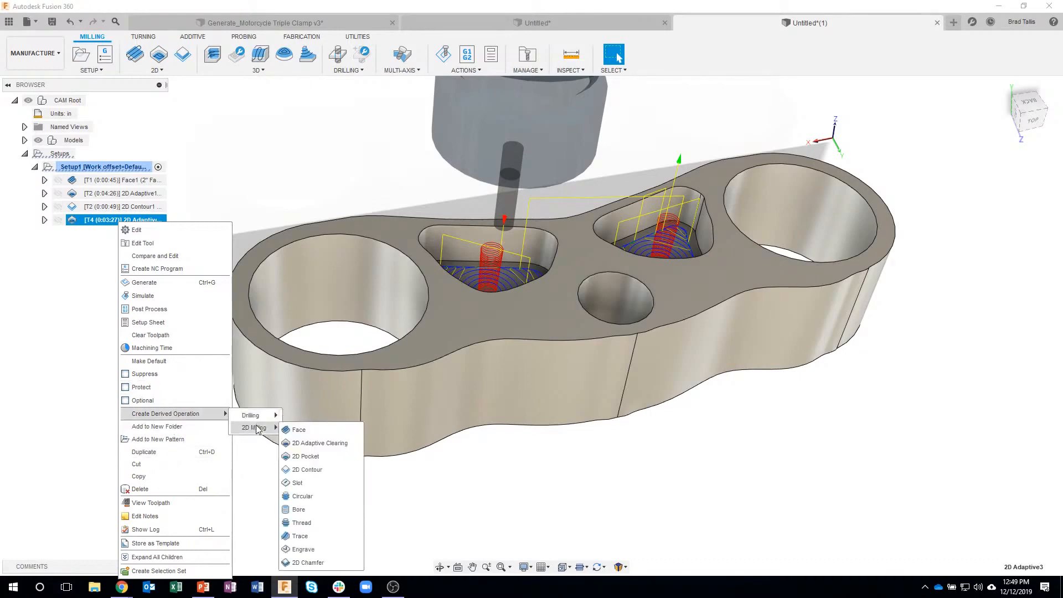
pyautogui.click(317, 471)
pyautogui.scroll(1, 658, 419)
pyautogui.scroll(1, 663, 410)
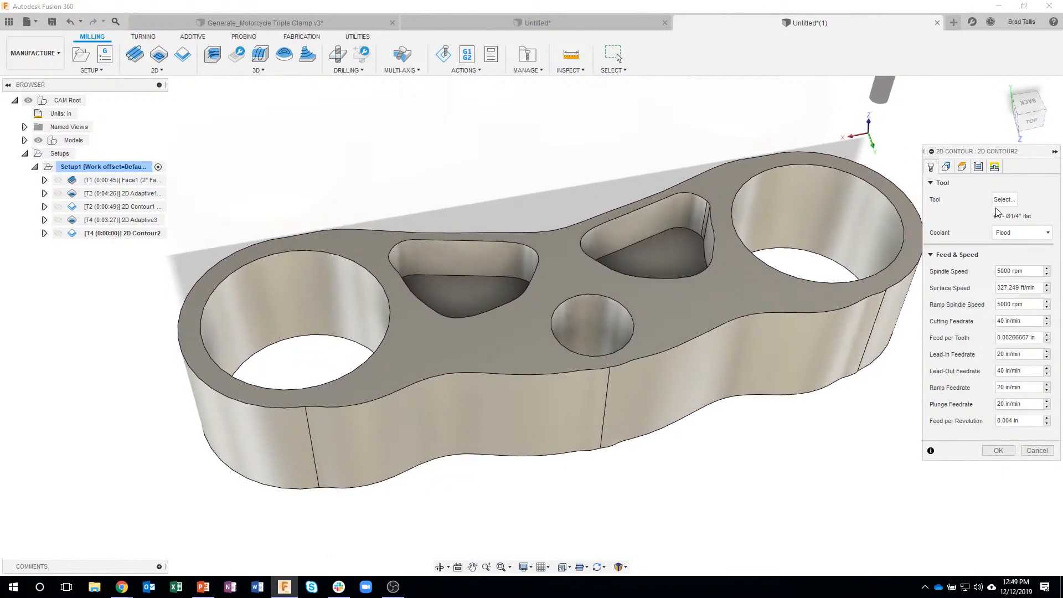
# - Review the inherited pocket contours, enable Roughing Passes for the derived 2D Contour, and generate its toolpath
pyautogui.click(946, 167)
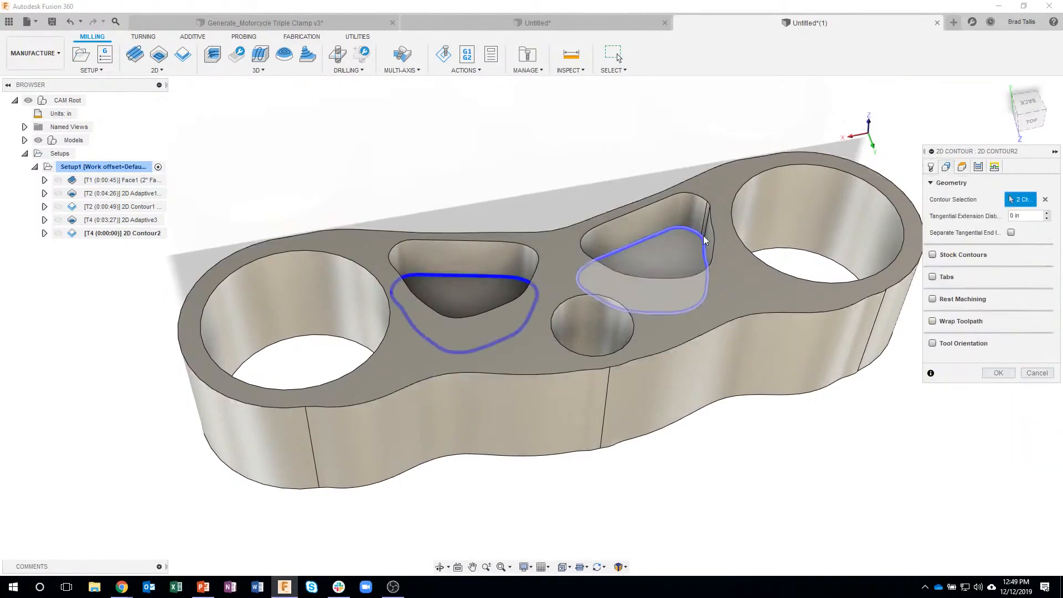
pyautogui.click(979, 167)
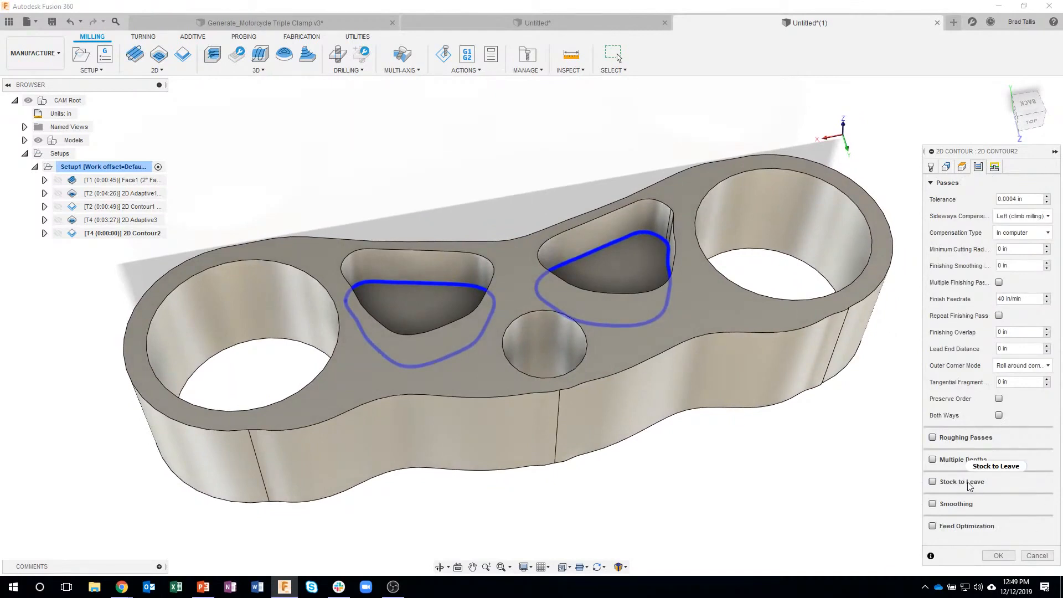
pyautogui.keyDown('shift'); pyautogui.moveTo(705, 361); pyautogui.dragTo(620, 264, button='middle'); pyautogui.keyUp('shift')
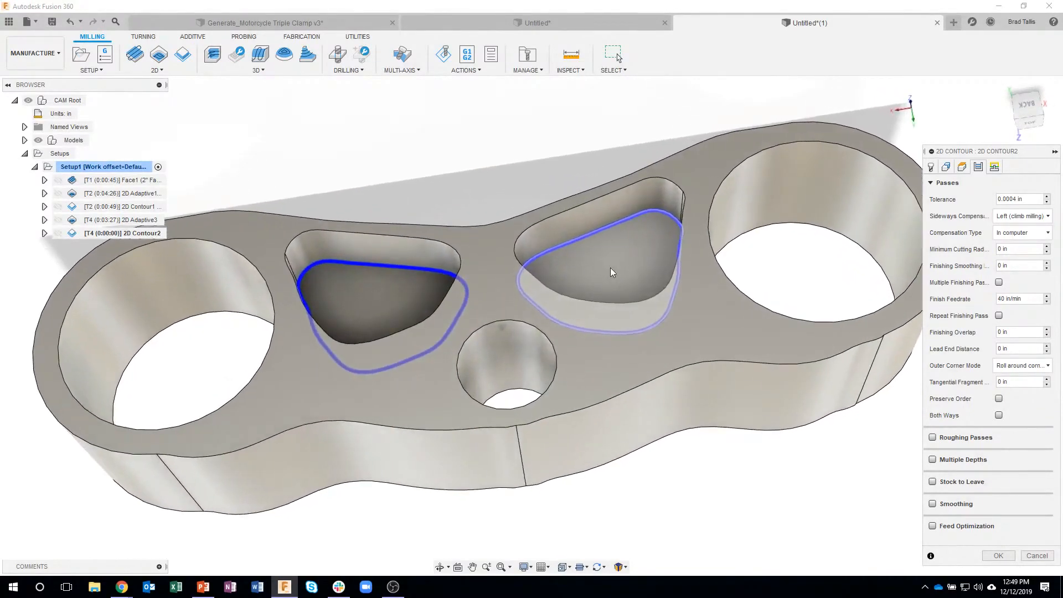
pyautogui.click(932, 438)
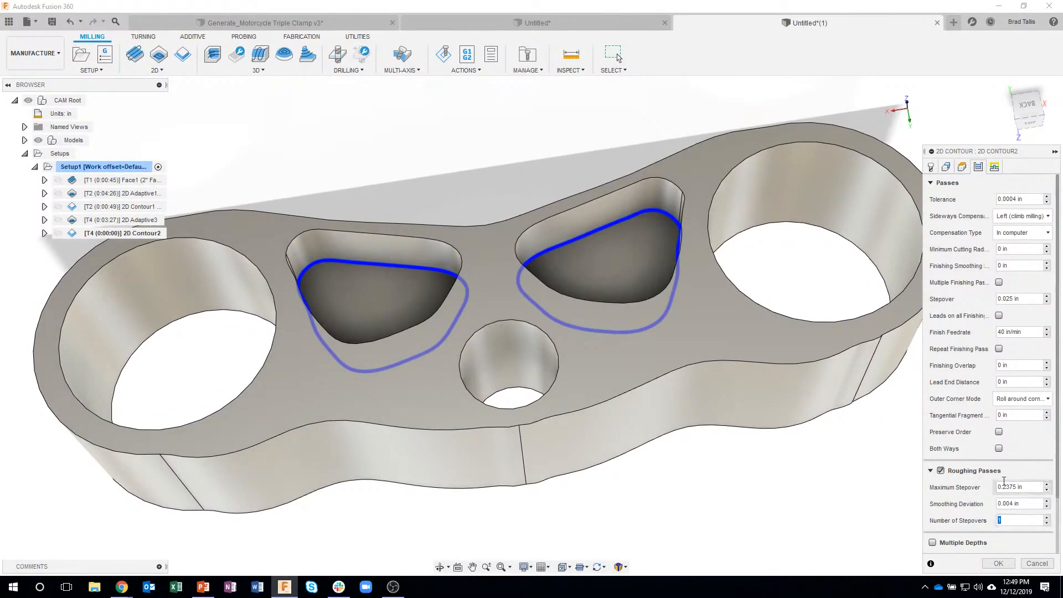
pyautogui.click(998, 563)
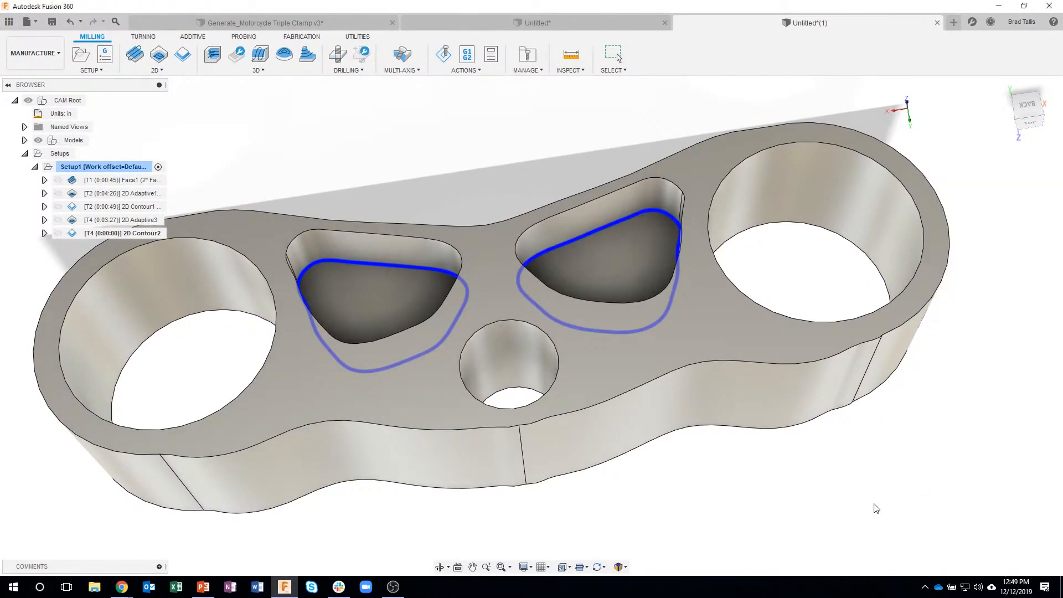
pyautogui.moveTo(626, 229)
pyautogui.keyDown('shift'); pyautogui.mouseDown(button='middle')
pyautogui.moveTo(632, 240)
pyautogui.moveTo(616, 230)
pyautogui.mouseUp(button='middle'); pyautogui.keyUp('shift')
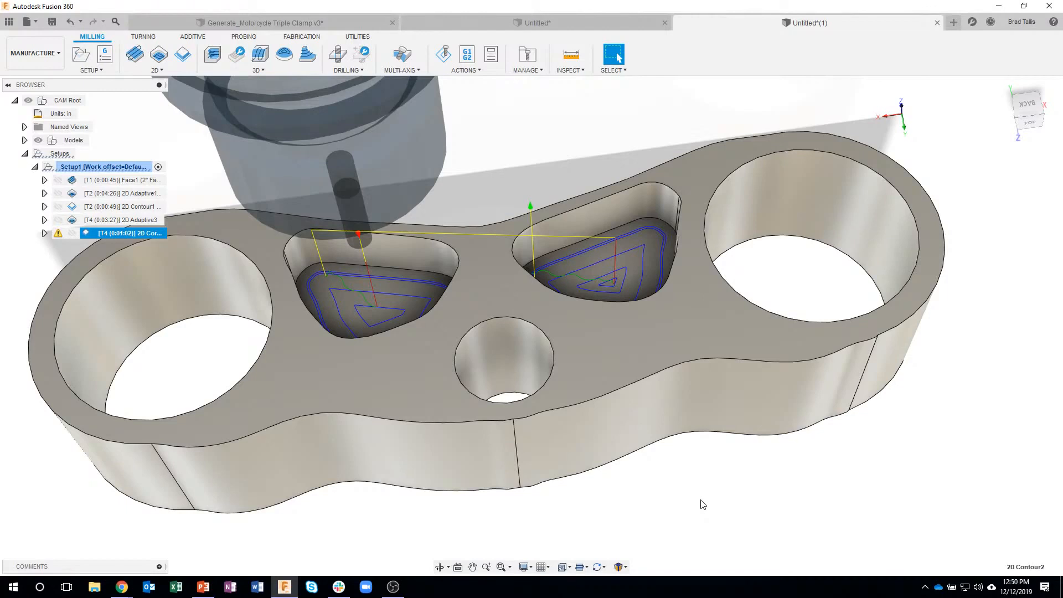
pyautogui.click(777, 477)
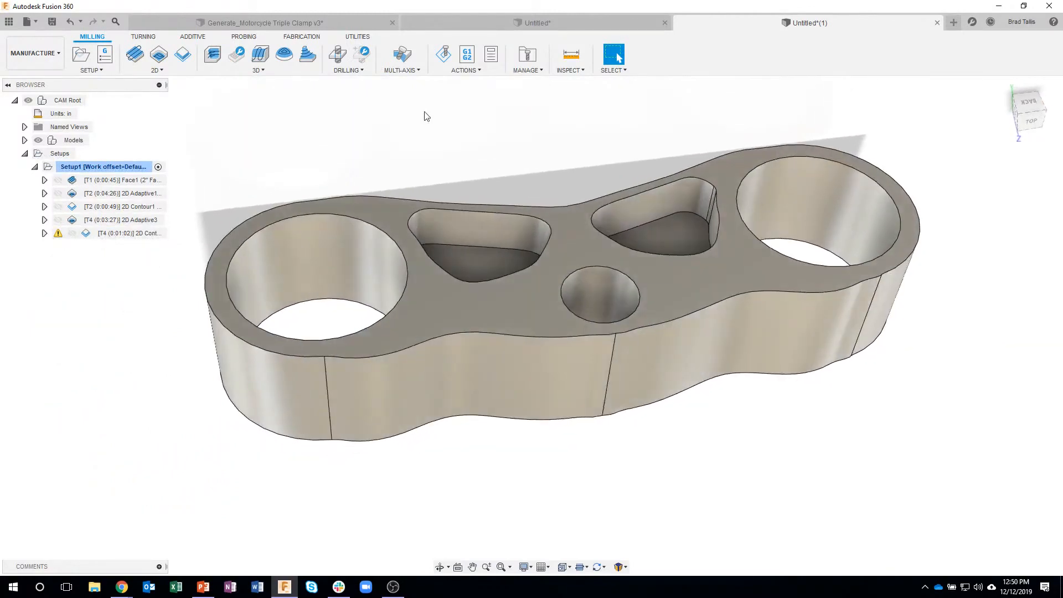
# - Create a new 2D Adaptive Clearing operation using tool 2, the 3/8" flat end mill
pyautogui.click(158, 70)
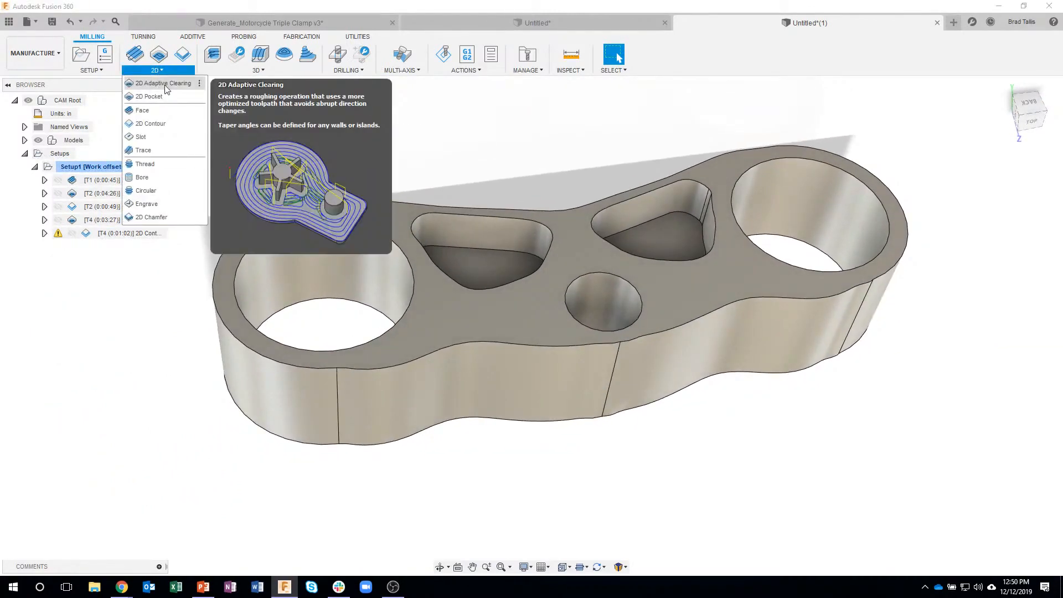
pyautogui.click(163, 84)
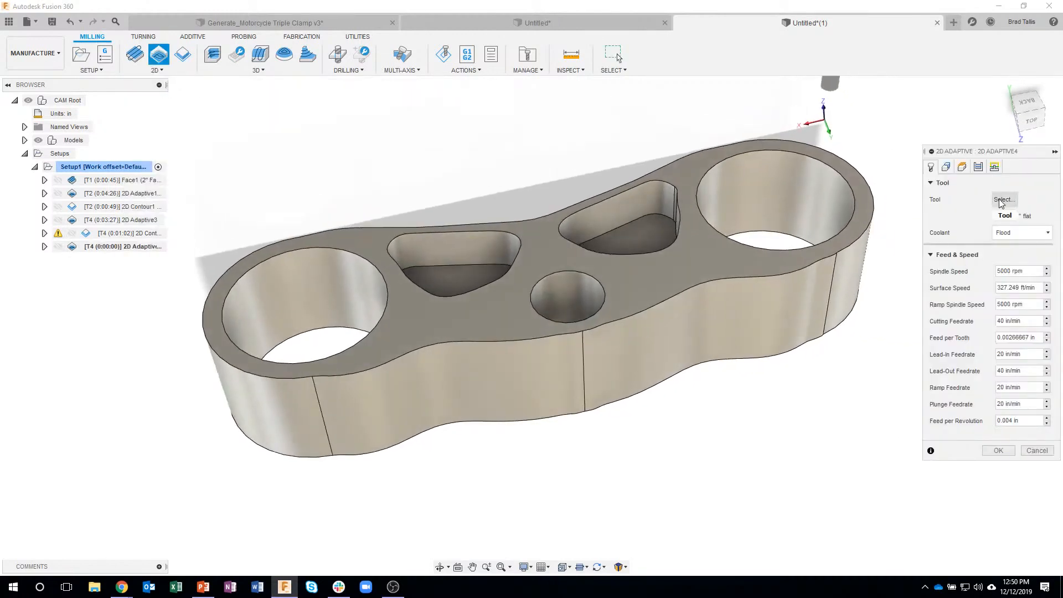
pyautogui.click(1002, 199)
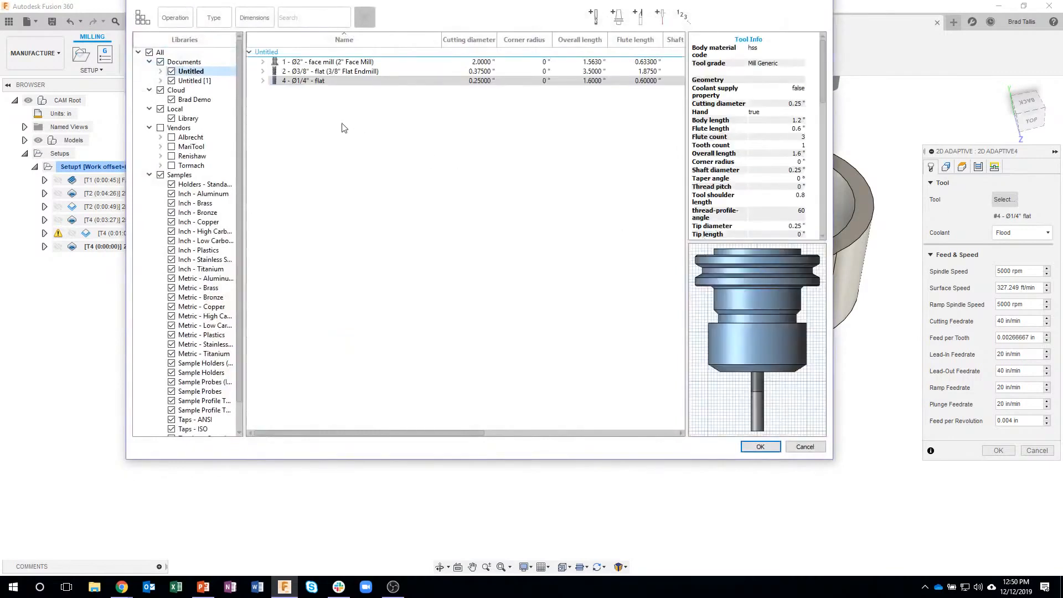
pyautogui.click(321, 72)
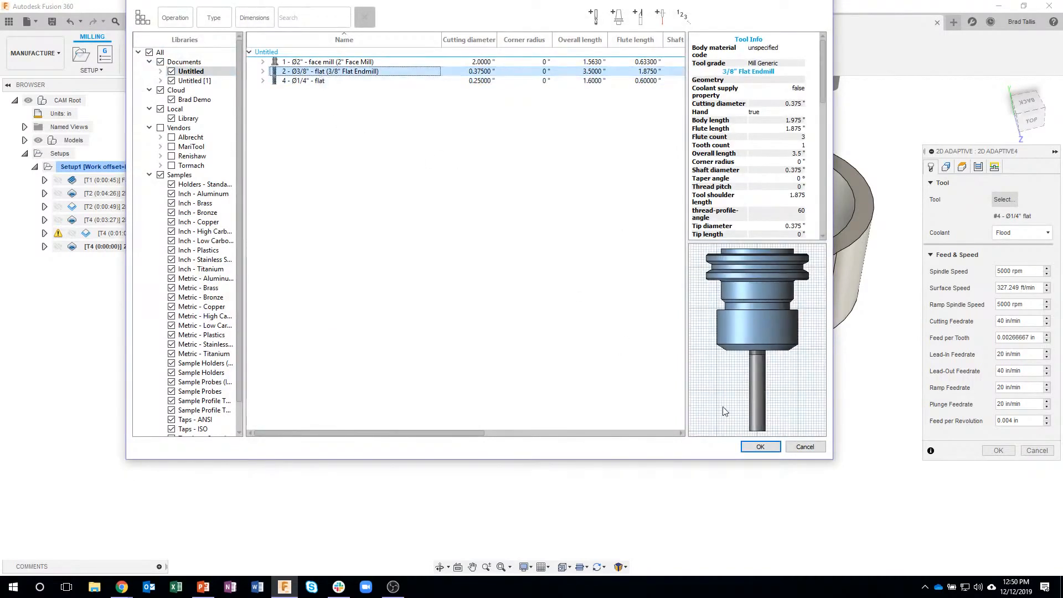
pyautogui.click(760, 448)
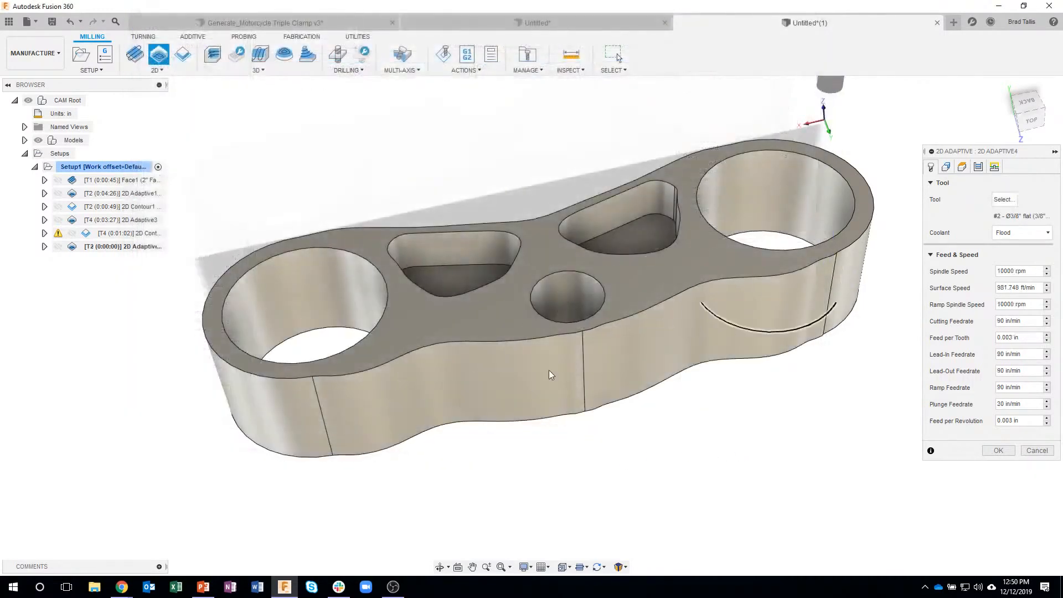
# - Enable Stock Contours, select the clamp's lower outer edge as both stock contour and pocket contour, and generate the 2D Adaptive toolpath
pyautogui.click(946, 167)
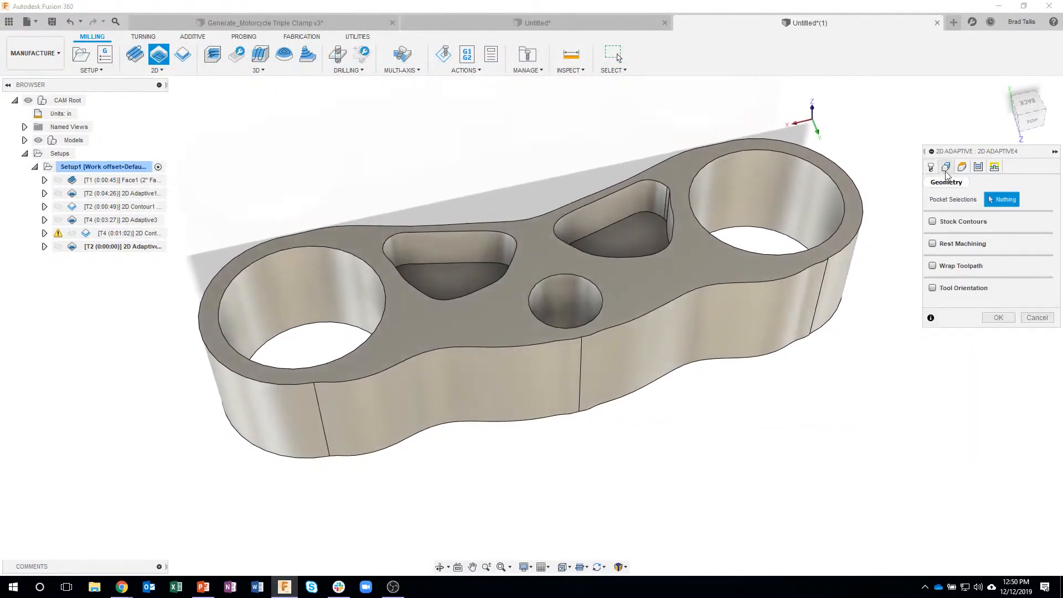
pyautogui.click(933, 221)
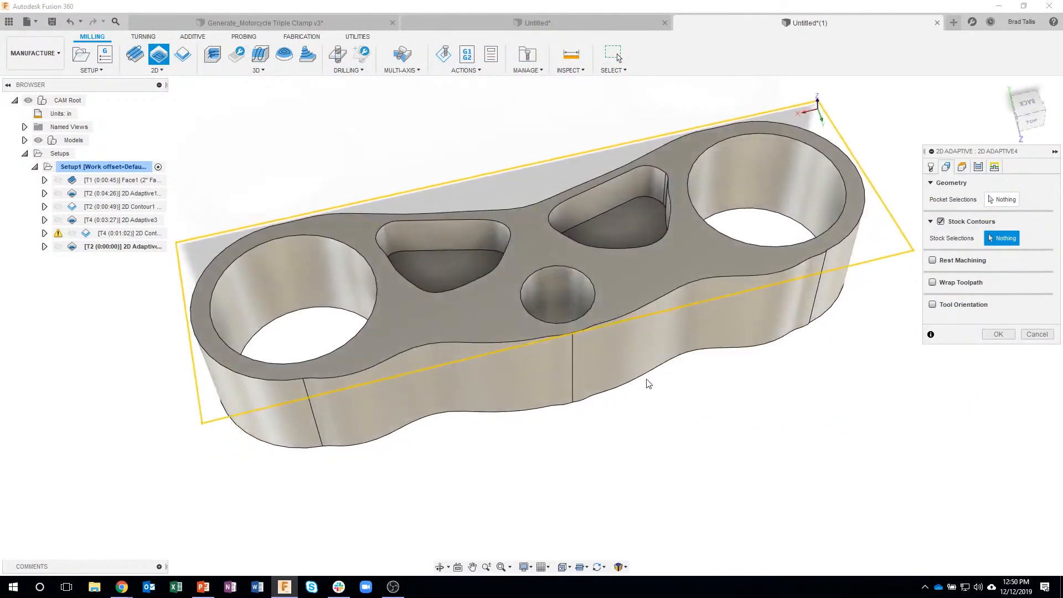
pyautogui.click(640, 382)
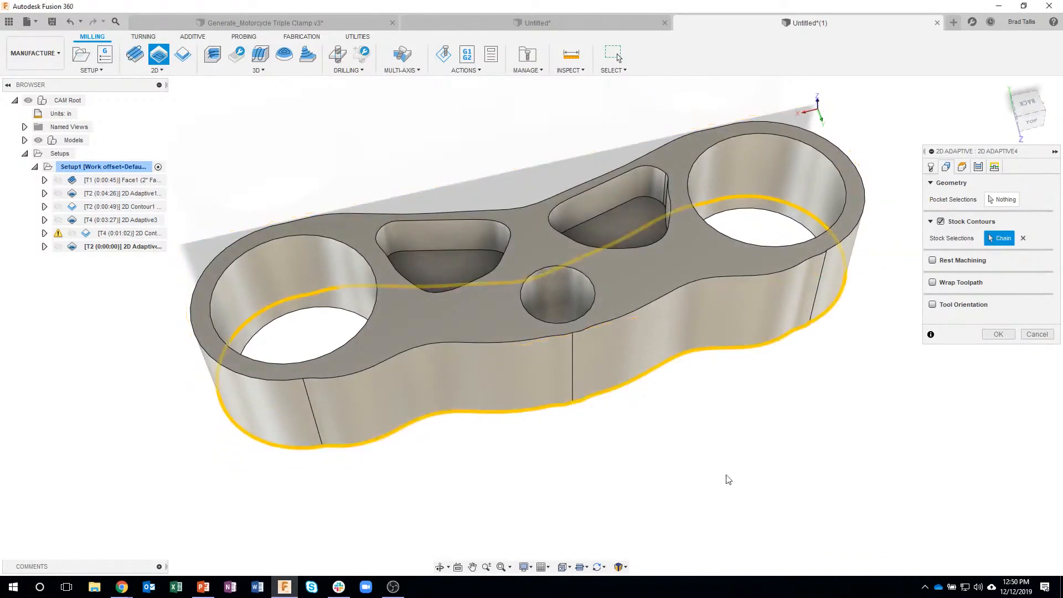
pyautogui.click(997, 335)
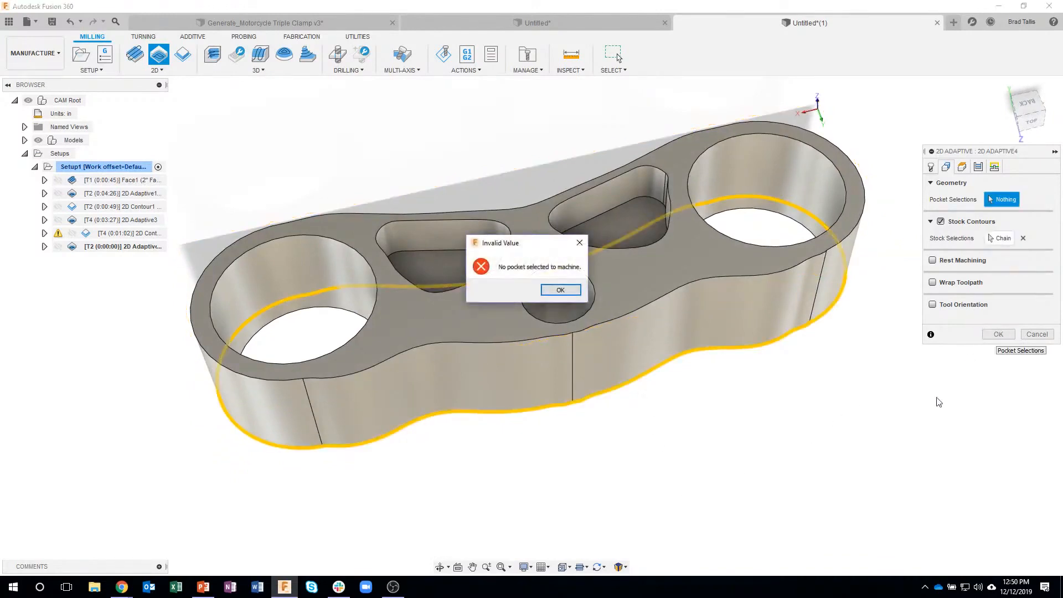
pyautogui.click(558, 292)
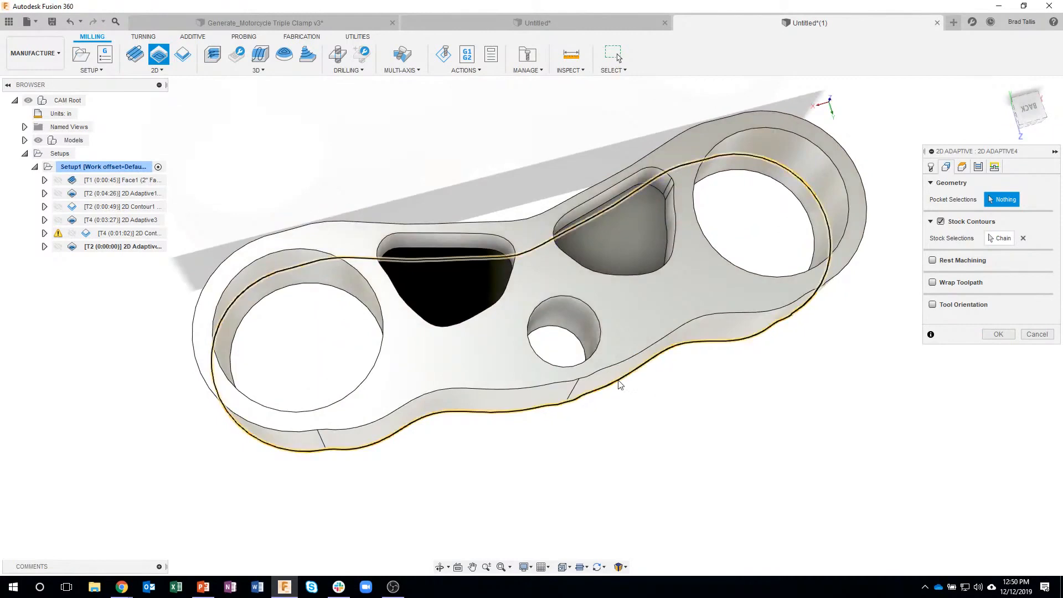
pyautogui.keyDown('shift'); pyautogui.moveTo(647, 441); pyautogui.dragTo(747, 382, button='middle'); pyautogui.keyUp('shift')
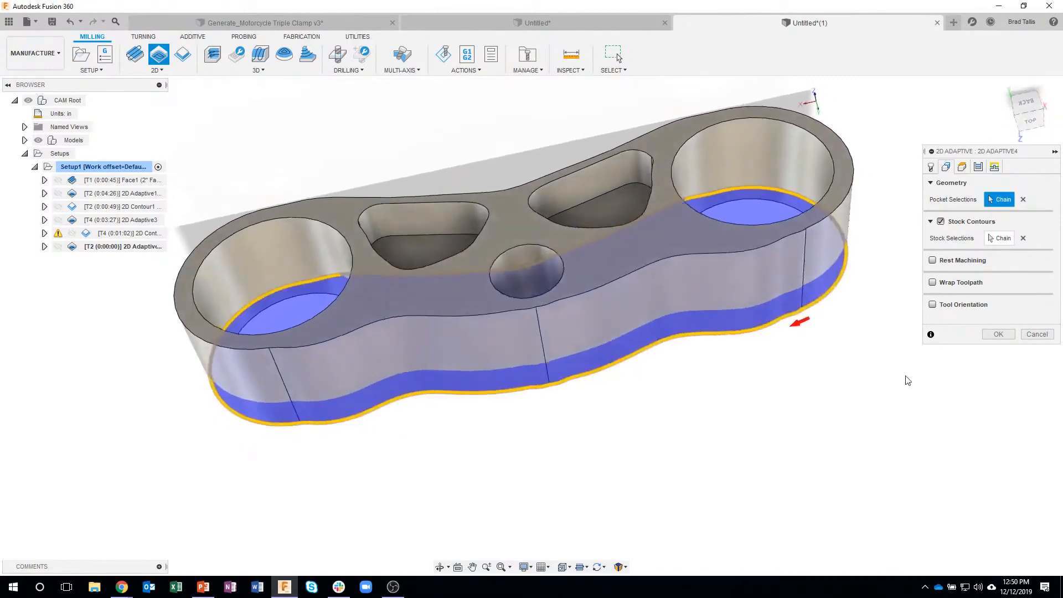
pyautogui.click(998, 334)
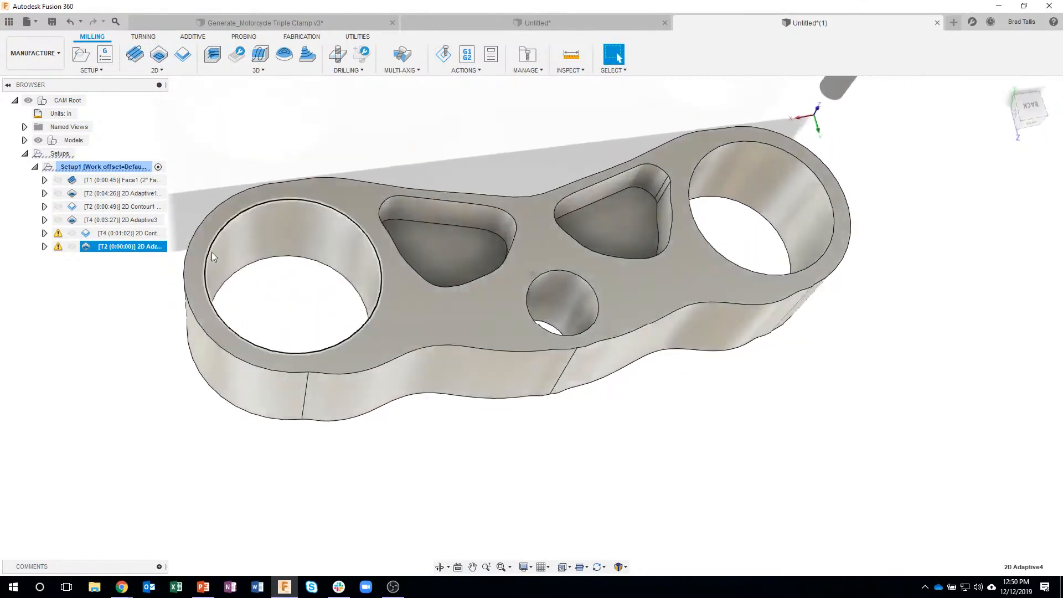
# - Read the warning log of the outer-profile 2D Adaptive operation, and close it
pyautogui.click(128, 251)
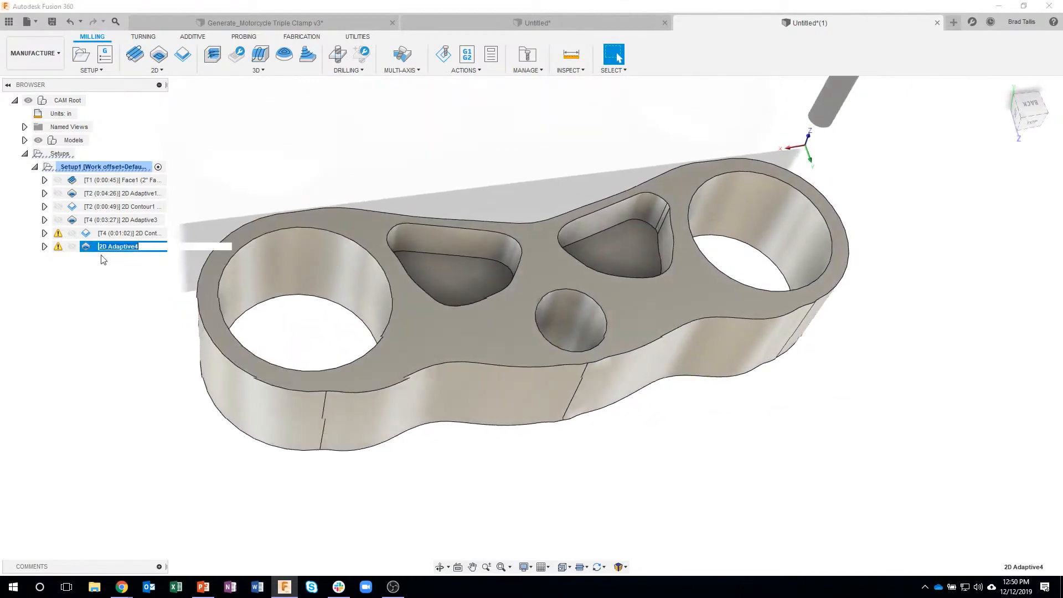
pyautogui.click(59, 250)
pyautogui.click(59, 247)
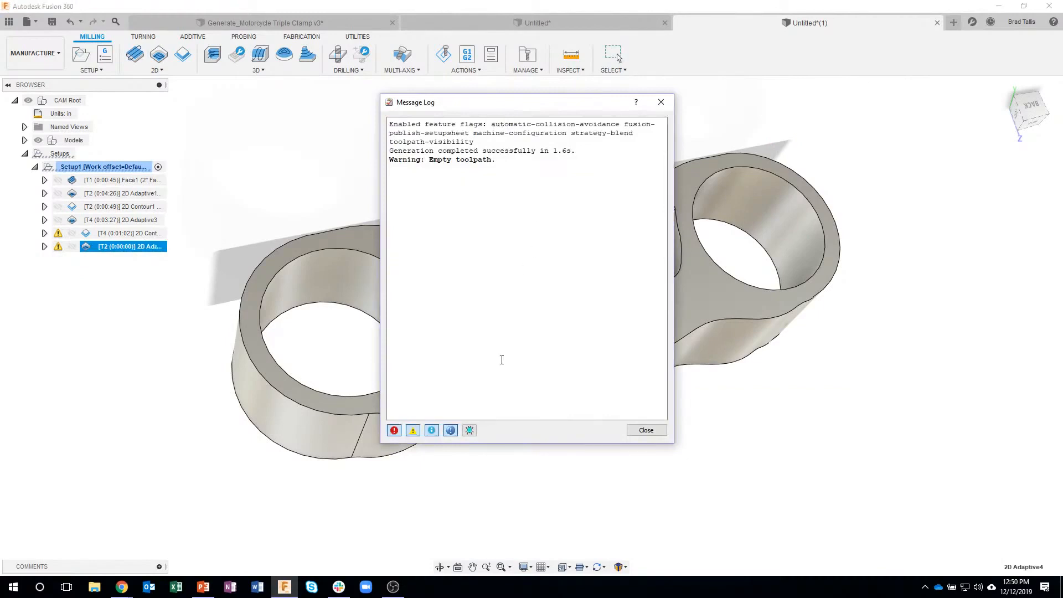
pyautogui.click(645, 430)
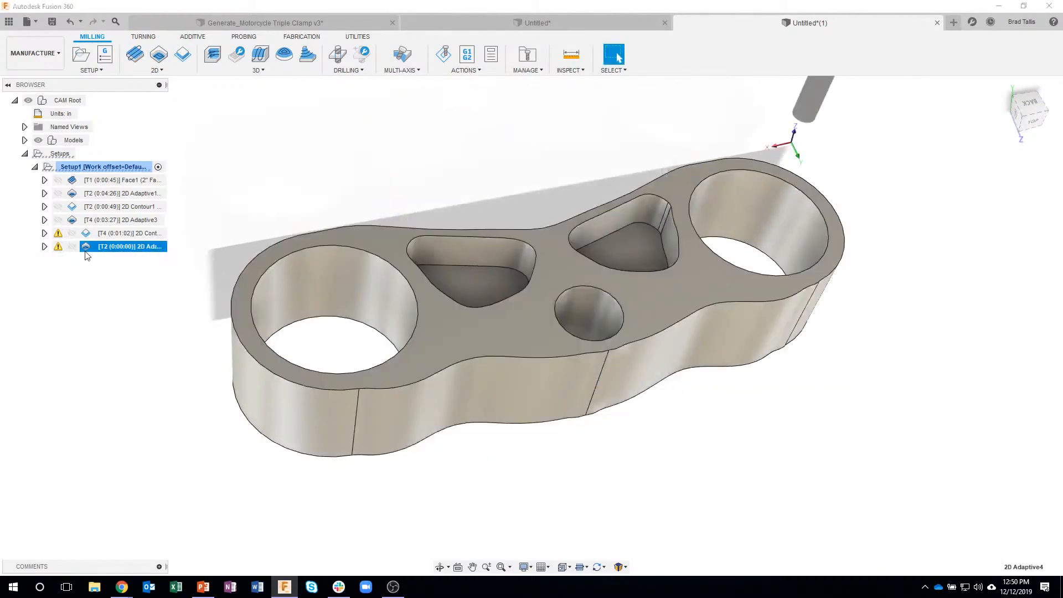
# - Edit the outer-profile 2D Adaptive, flip its pocket chain to the inner side of the profile, and regenerate the toolpath
pyautogui.rightClick(86, 252)
pyautogui.click(100, 14)
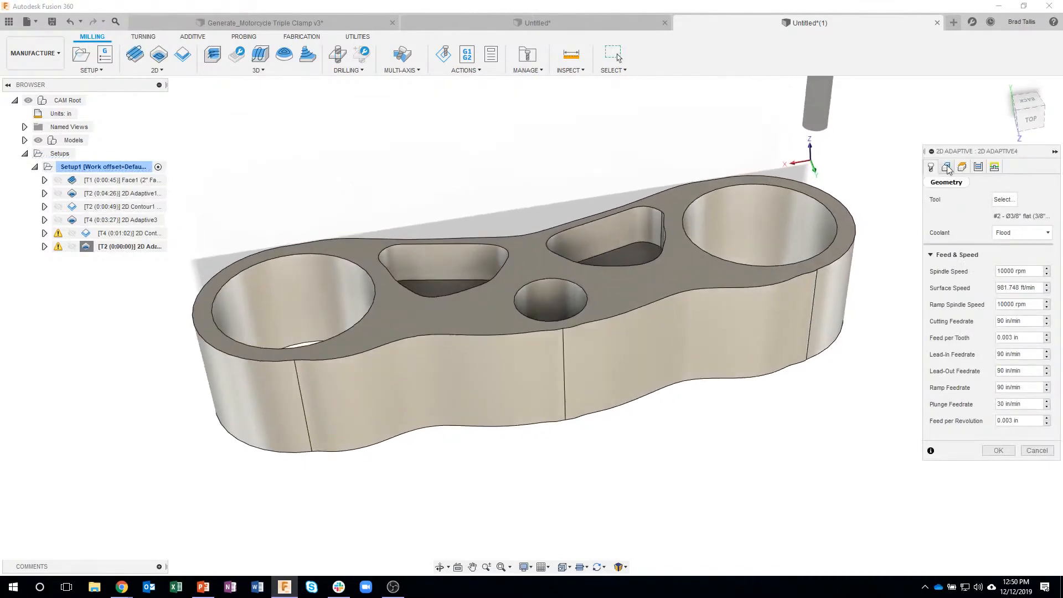
pyautogui.click(946, 167)
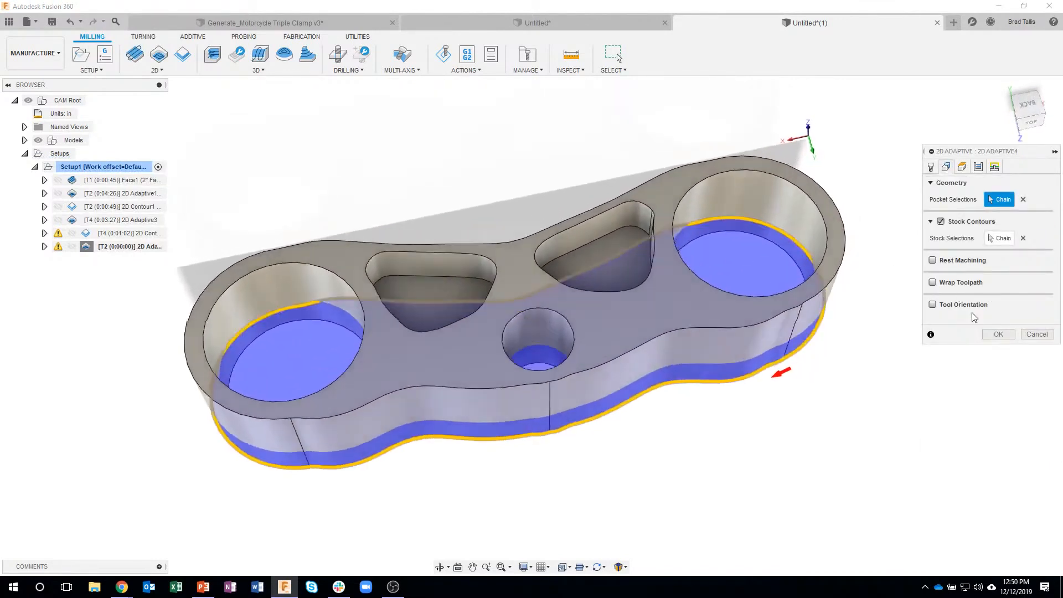
pyautogui.click(767, 375)
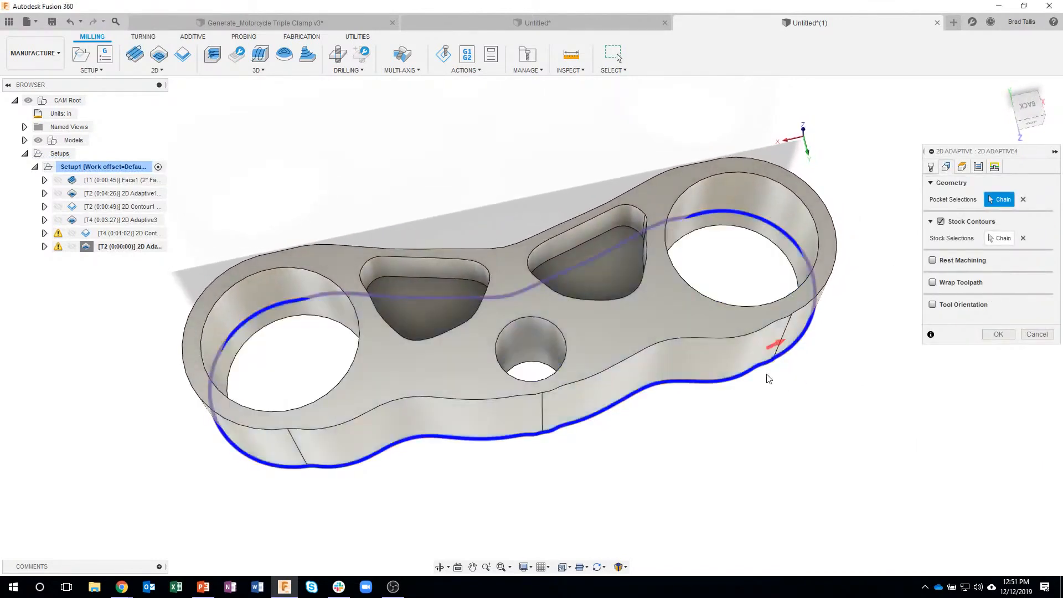
pyautogui.click(995, 335)
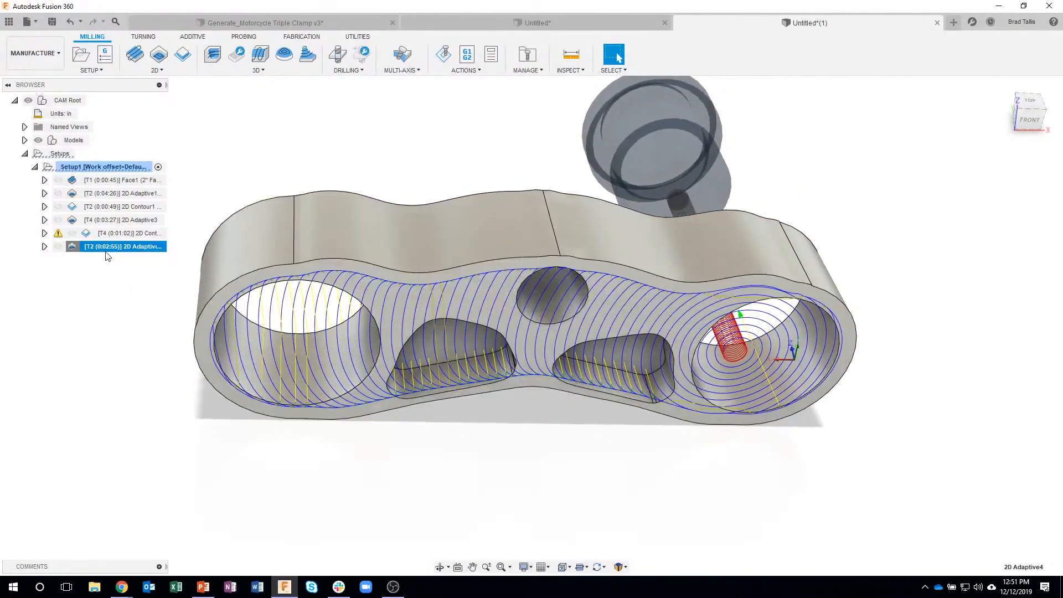
# - Flip the outer-profile 2D Adaptive's pocket chain back to the outside of the clamp, and regenerate the toolpath
pyautogui.rightClick(101, 246)
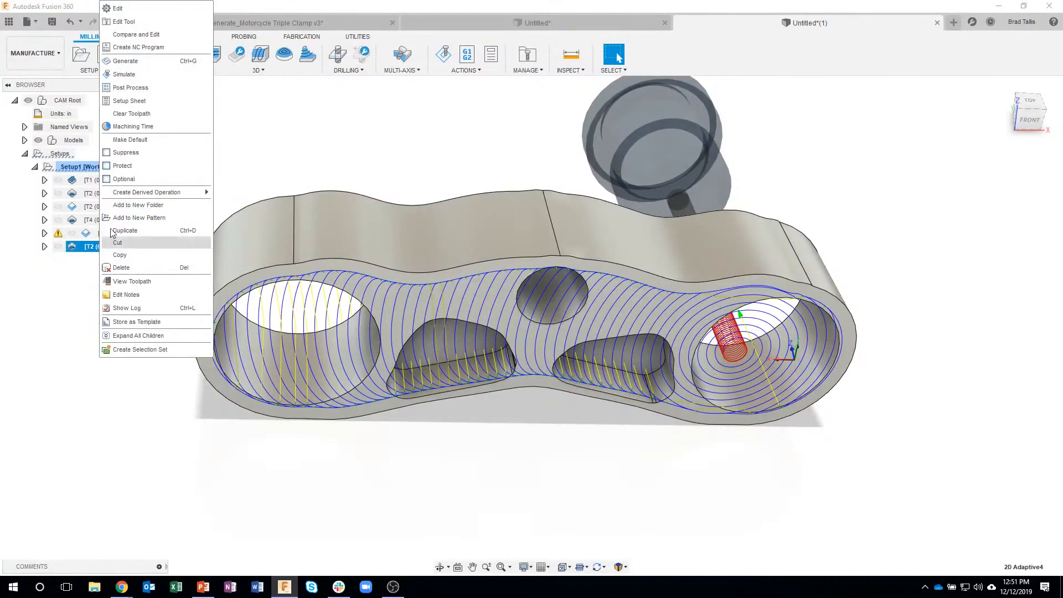
pyautogui.click(119, 9)
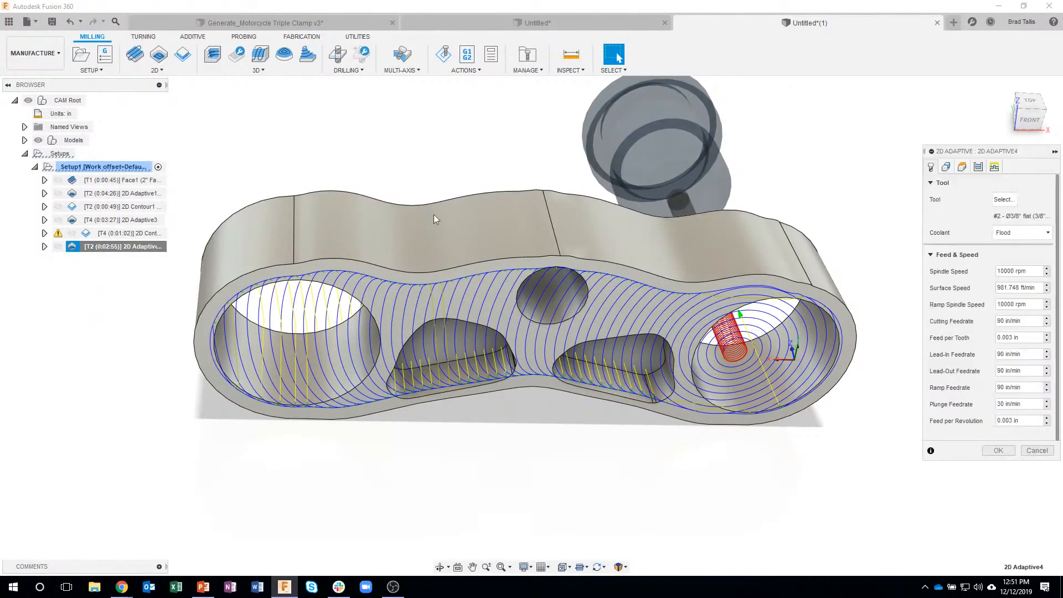
pyautogui.click(948, 168)
pyautogui.click(815, 297)
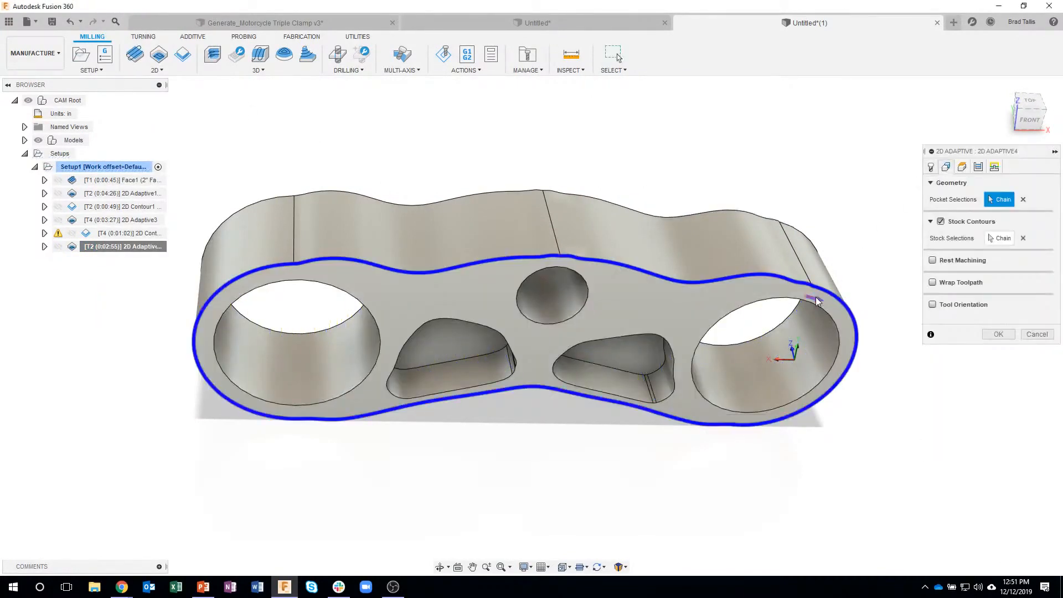
pyautogui.click(998, 333)
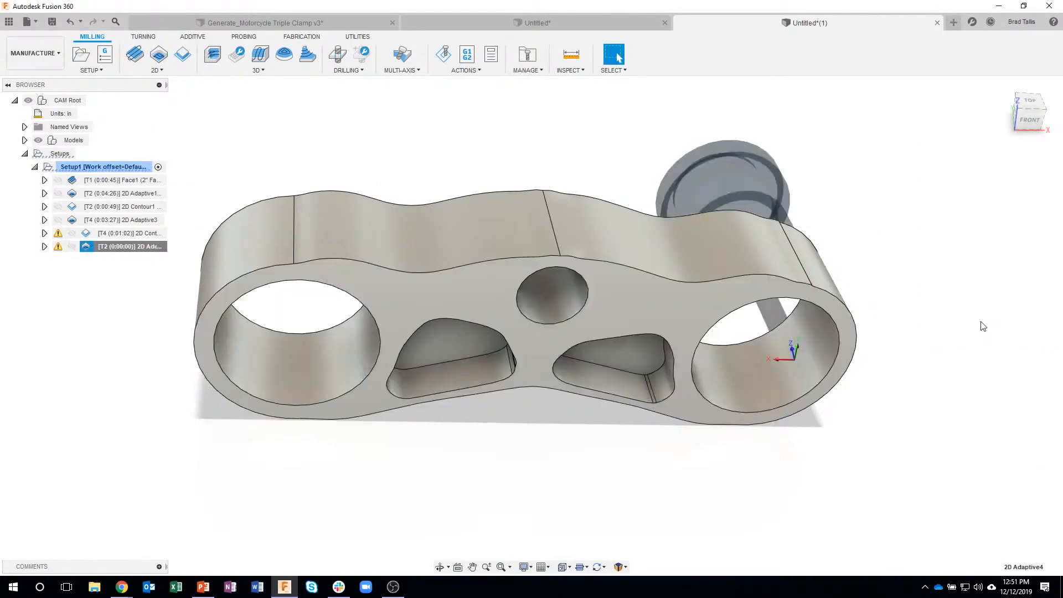
# - Clear the selected stock contour of the outer-profile 2D Adaptive so it uses the rectangular stock boundary, and regenerate the toolpath
pyautogui.keyDown('shift'); pyautogui.moveTo(592, 177); pyautogui.dragTo(467, 416, button='middle'); pyautogui.keyUp('shift')
pyautogui.rightClick(96, 249)
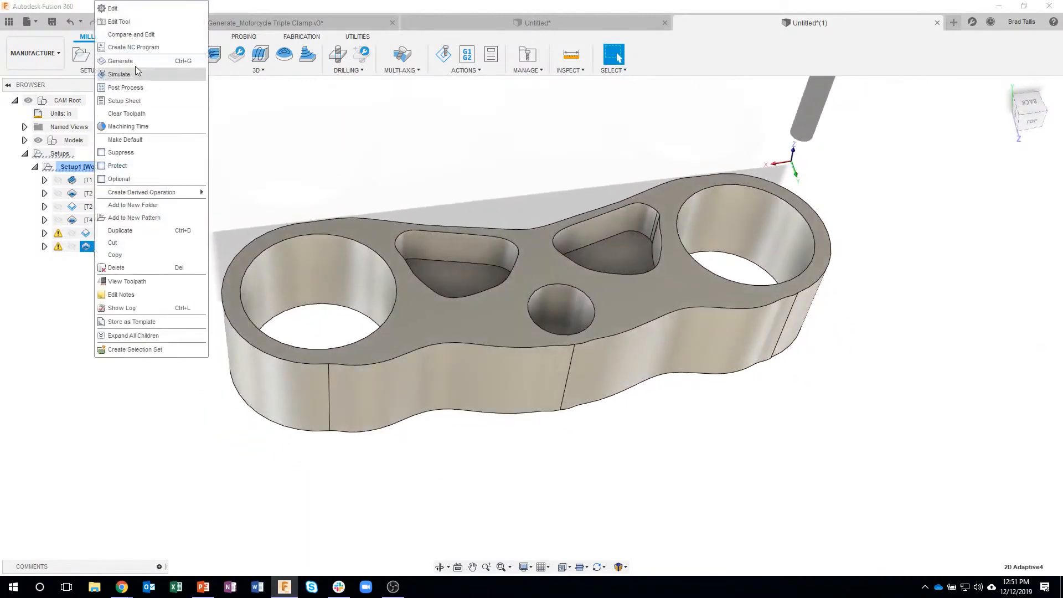
pyautogui.click(466, 247)
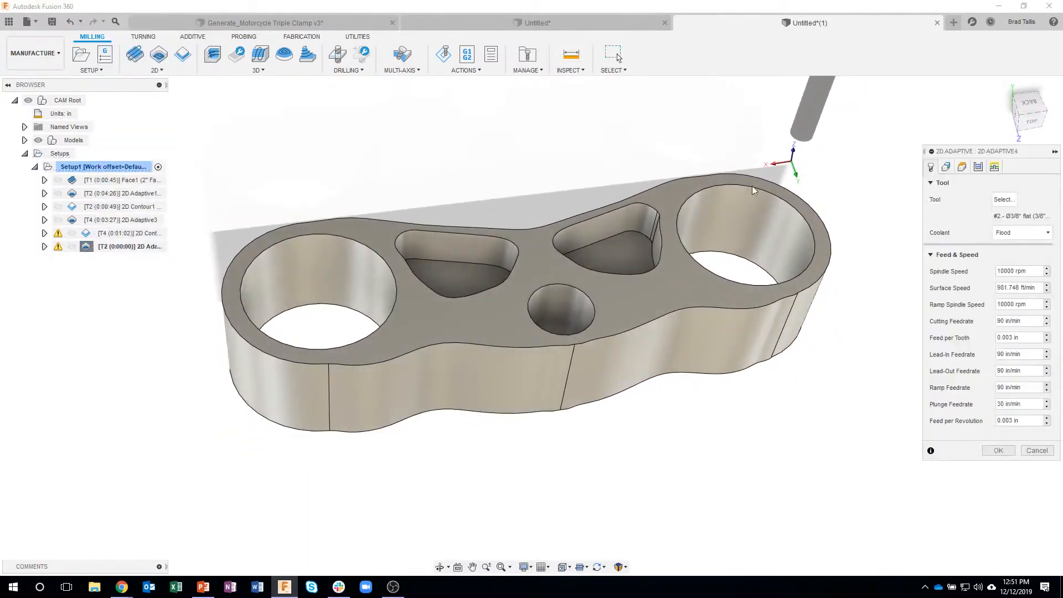
pyautogui.click(948, 172)
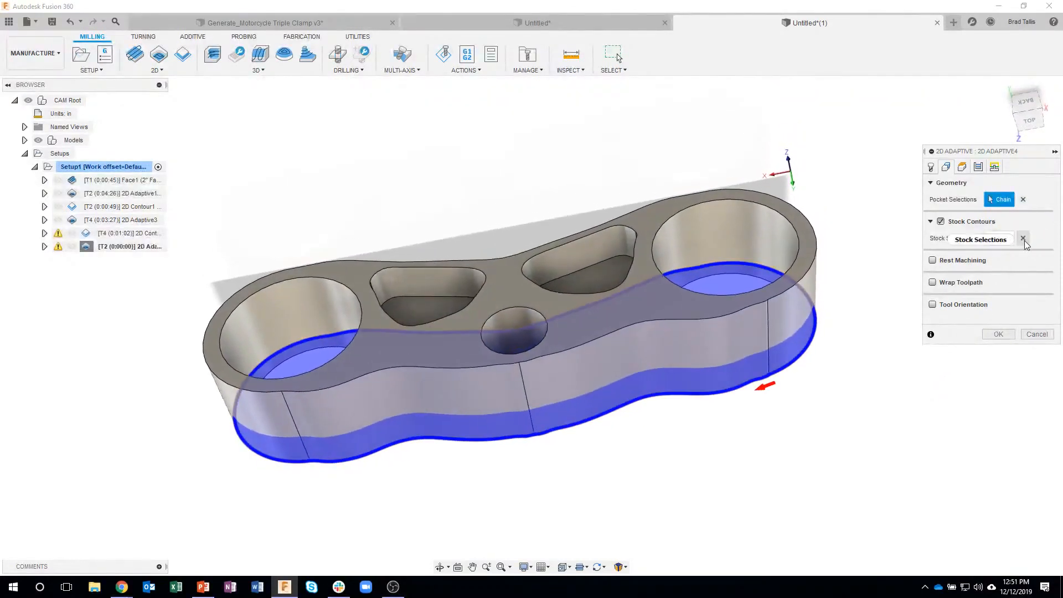
pyautogui.click(1001, 238)
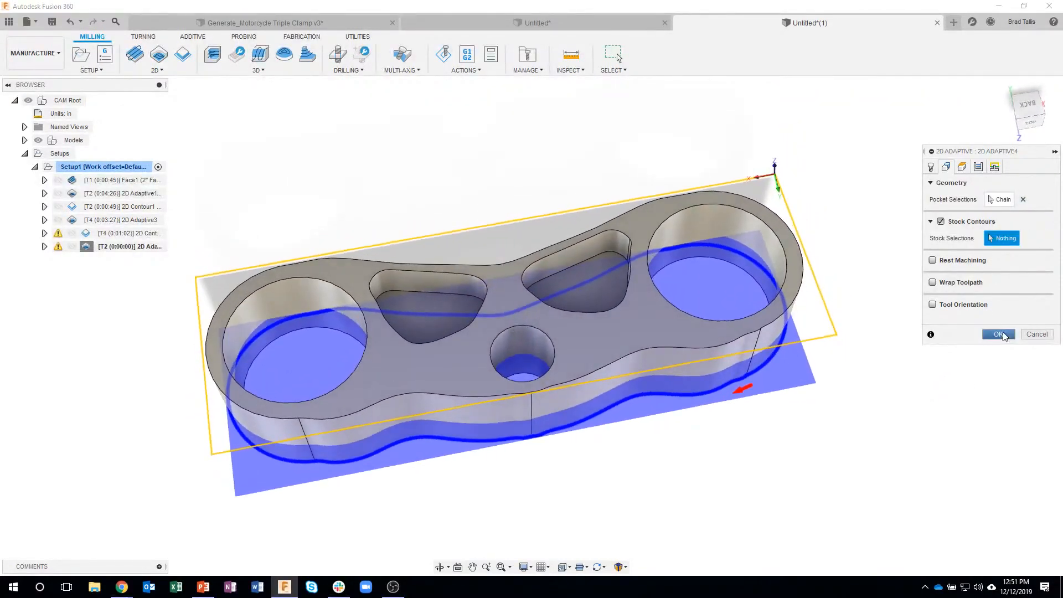
pyautogui.click(1000, 335)
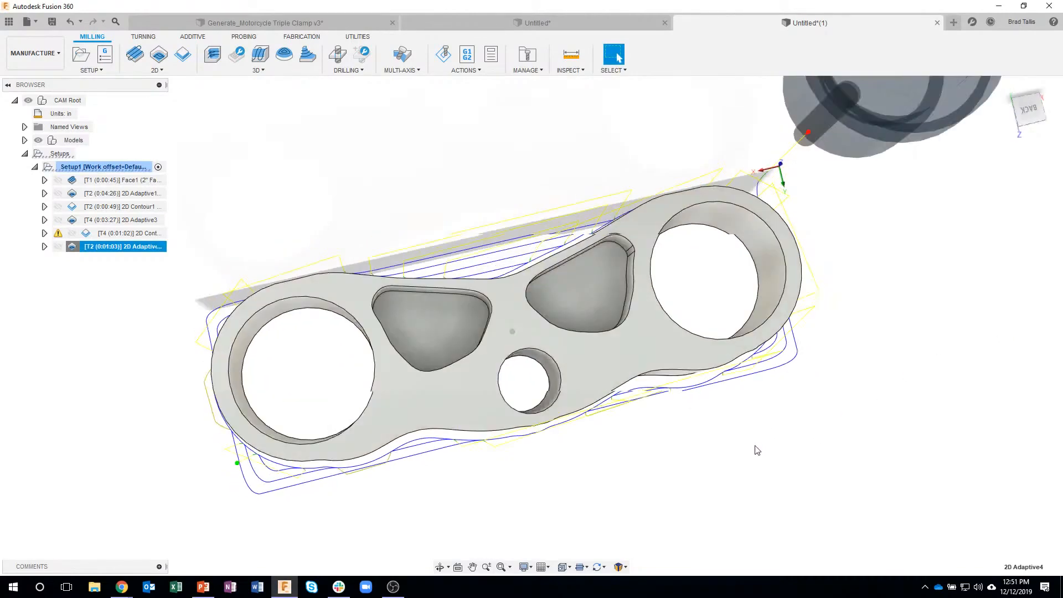
# - Enable Multiple Depths on the outer-profile 2D Adaptive with a maximum roughing stepdown of 0.5 in, and regenerate the toolpath
pyautogui.keyDown('shift'); pyautogui.moveTo(742, 438); pyautogui.dragTo(493, 443, button='middle'); pyautogui.keyUp('shift')
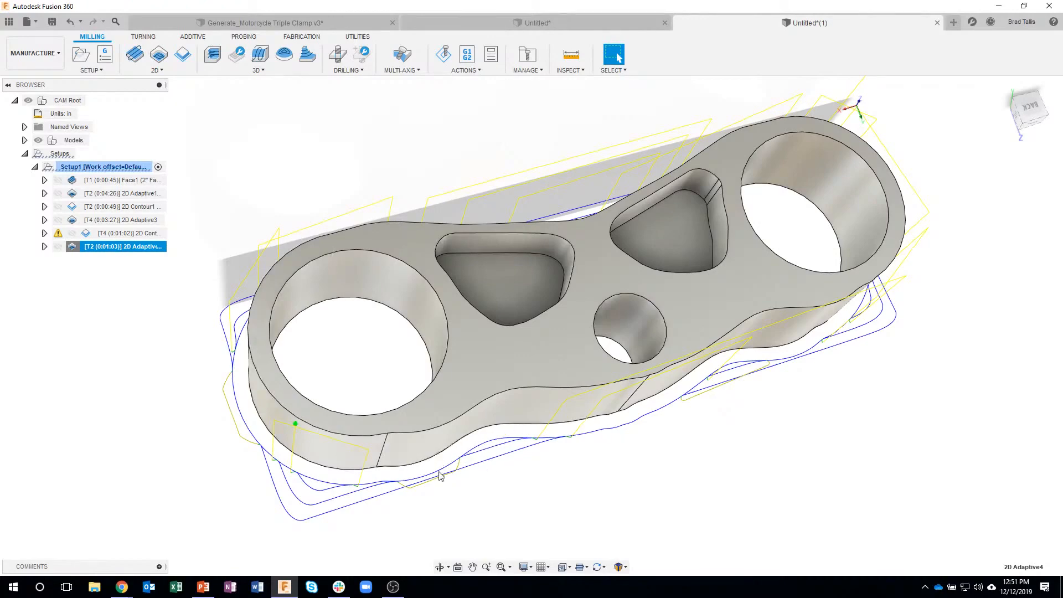
pyautogui.keyDown('shift'); pyautogui.moveTo(293, 271); pyautogui.dragTo(925, 327, button='middle'); pyautogui.keyUp('shift')
pyautogui.keyDown('shift'); pyautogui.moveTo(888, 272); pyautogui.dragTo(600, 426, button='middle'); pyautogui.keyUp('shift')
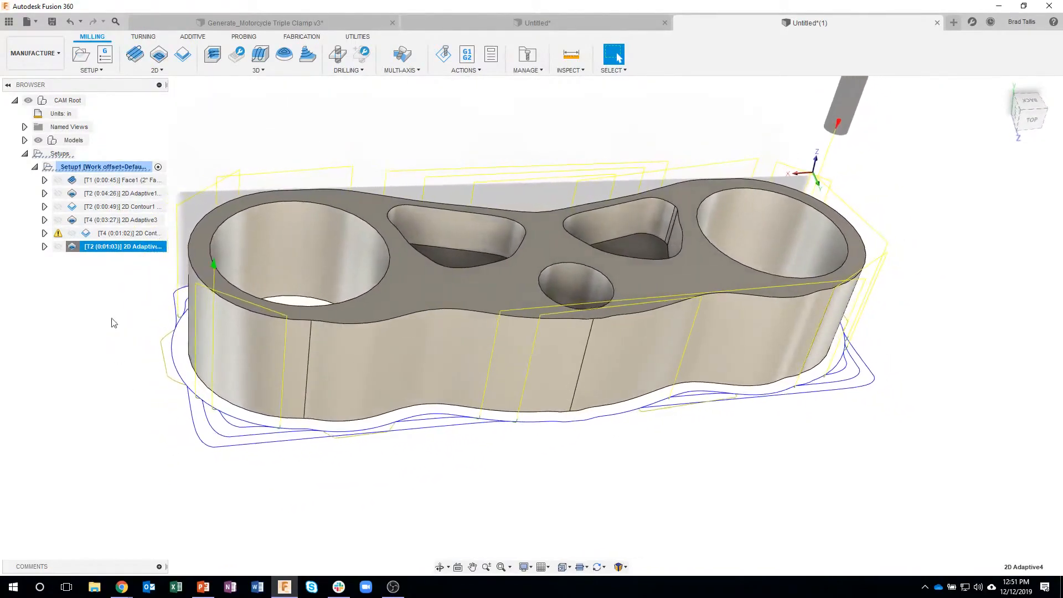
pyautogui.keyDown('shift'); pyautogui.moveTo(217, 431); pyautogui.dragTo(157, 316, button='middle'); pyautogui.keyUp('shift')
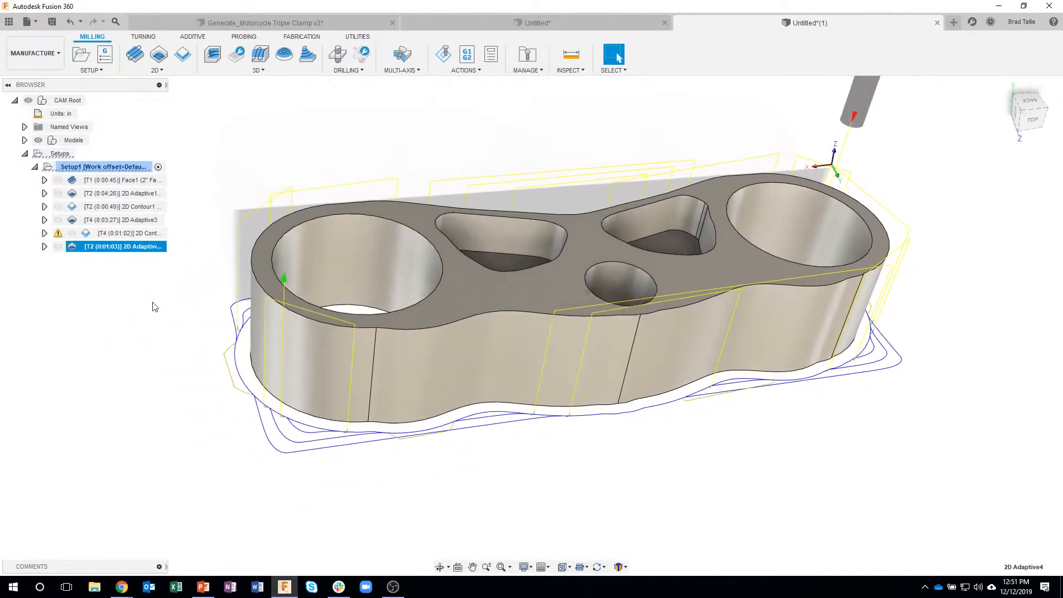
pyautogui.rightClick(134, 257)
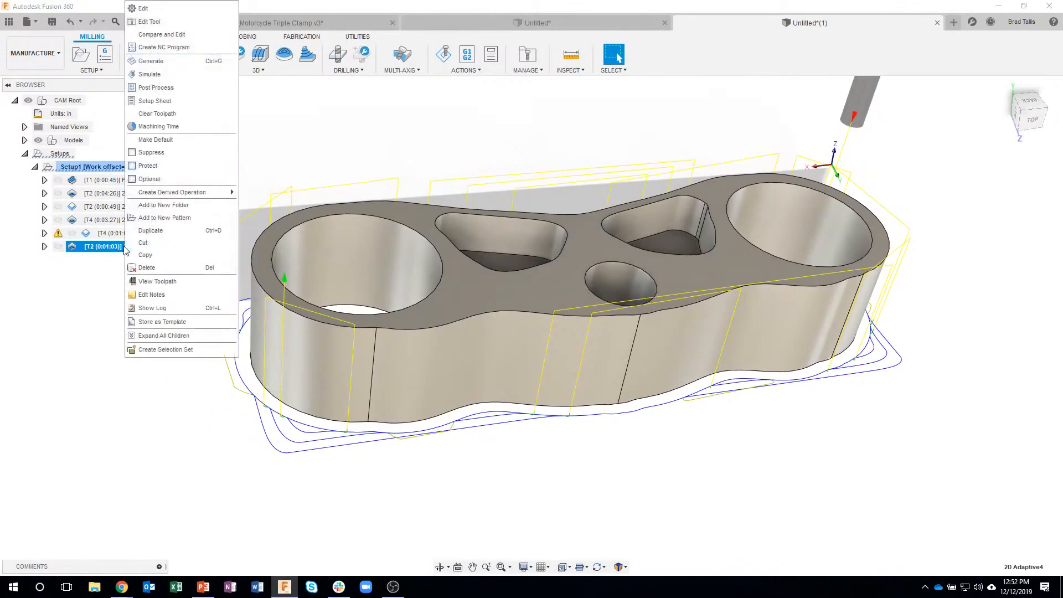
pyautogui.click(152, 8)
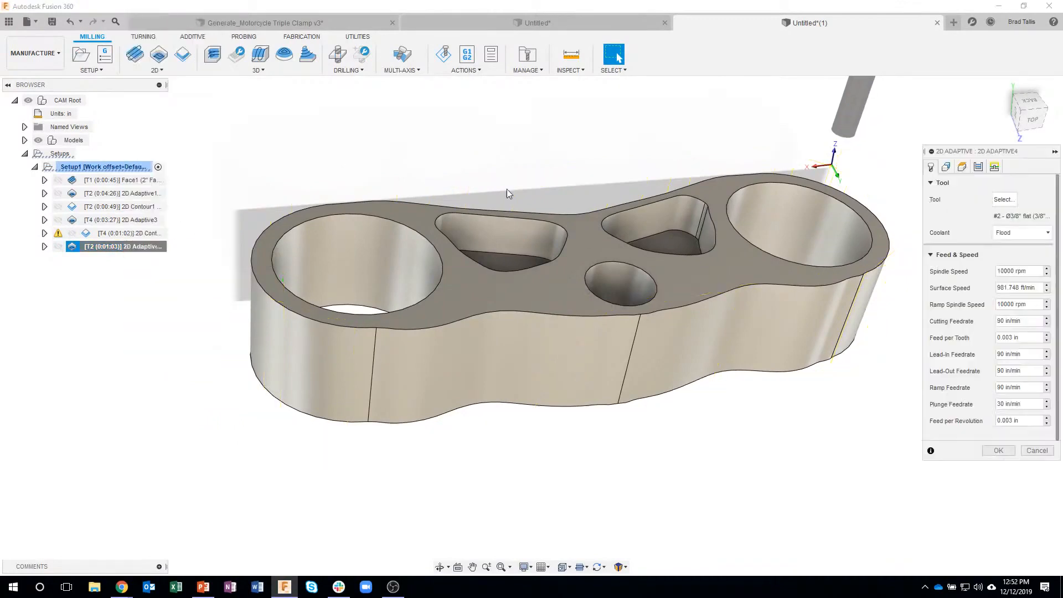
pyautogui.click(978, 167)
pyautogui.click(933, 305)
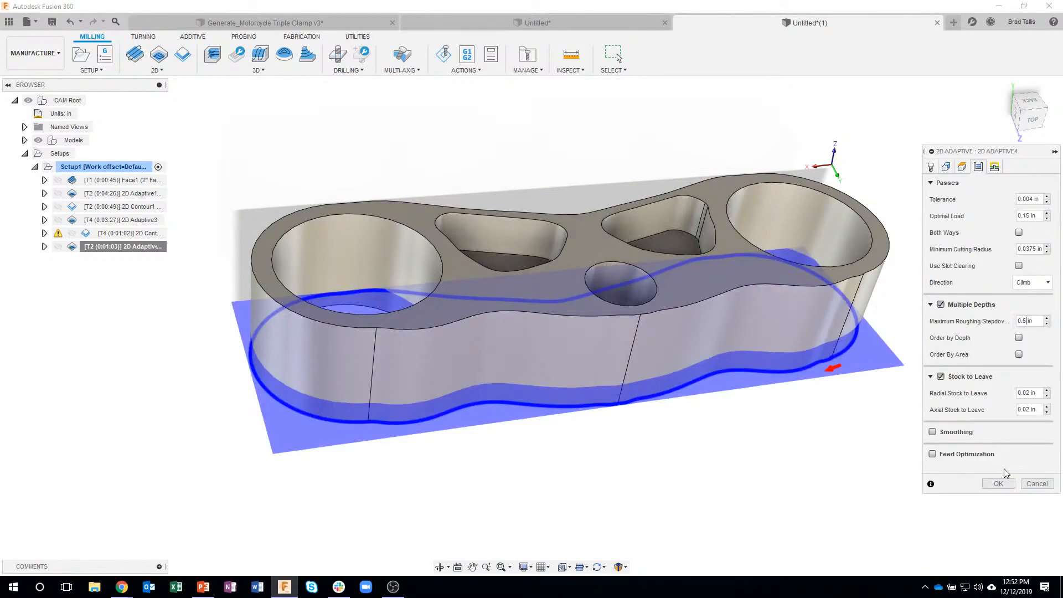
pyautogui.click(1000, 484)
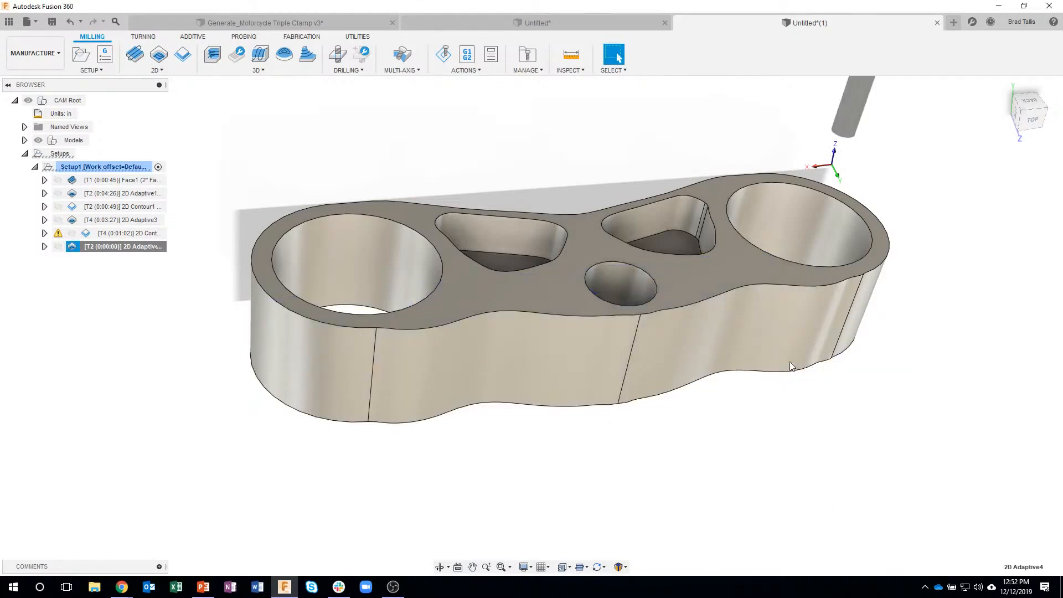
# - Duplicate Setup1 with all of its milling operations
pyautogui.keyDown('shift'); pyautogui.moveTo(748, 363); pyautogui.dragTo(822, 191, button='middle'); pyautogui.keyUp('shift')
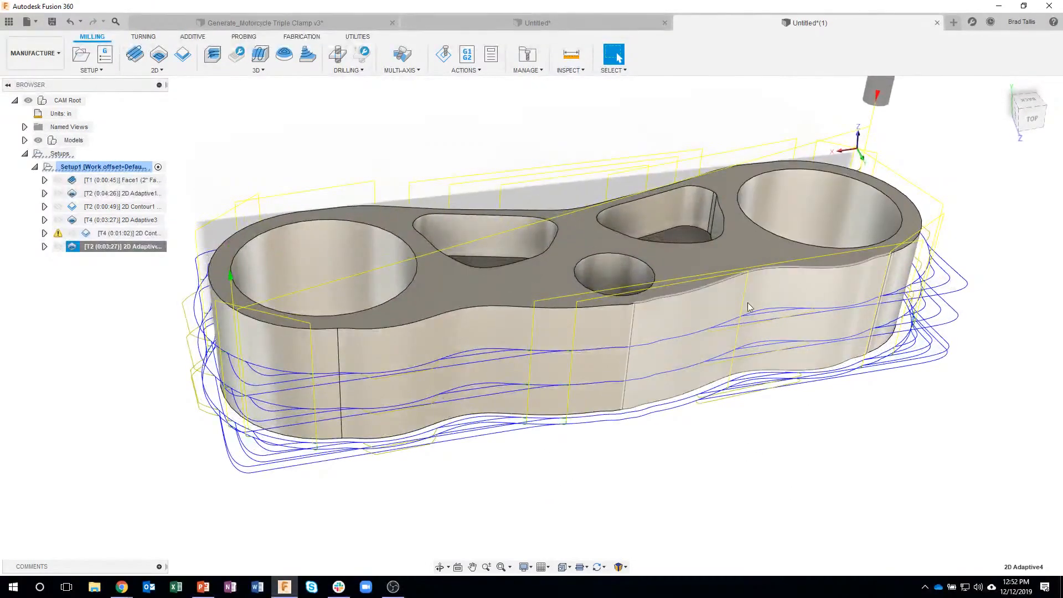
pyautogui.keyDown('shift'); pyautogui.moveTo(741, 221); pyautogui.dragTo(729, 441, button='middle'); pyautogui.keyUp('shift')
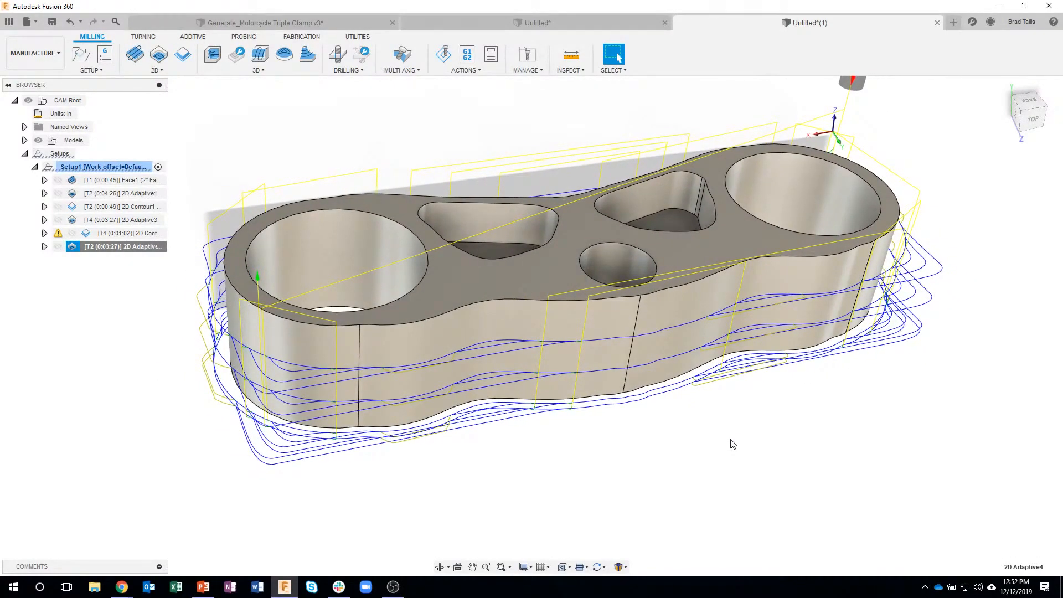
pyautogui.keyDown('shift'); pyautogui.moveTo(733, 444); pyautogui.dragTo(195, 313, button='middle'); pyautogui.keyUp('shift')
pyautogui.keyDown('shift'); pyautogui.moveTo(190, 208); pyautogui.dragTo(166, 213, button='middle'); pyautogui.keyUp('shift')
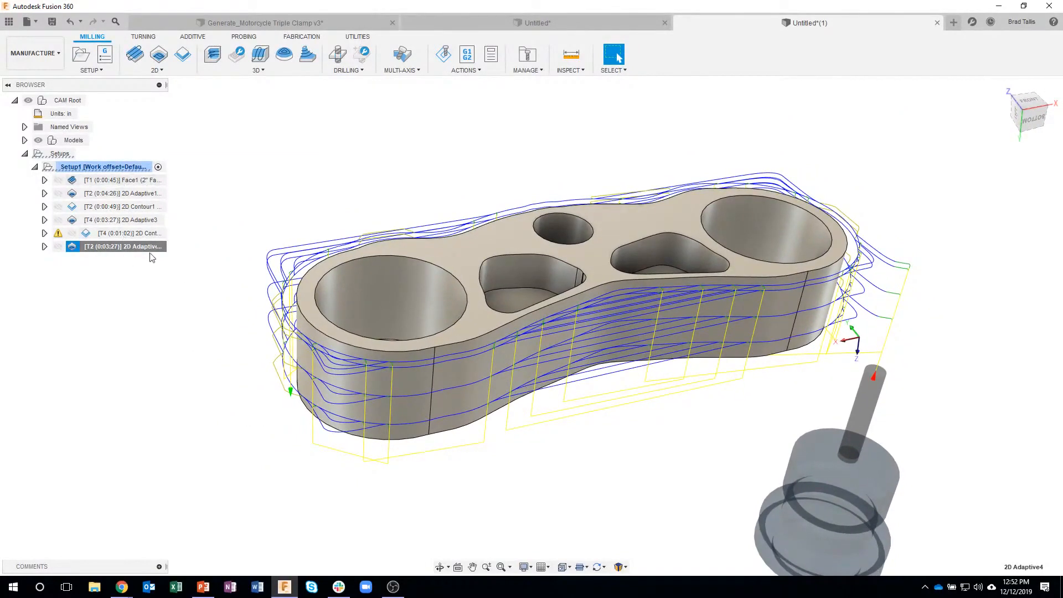
pyautogui.rightClick(106, 169)
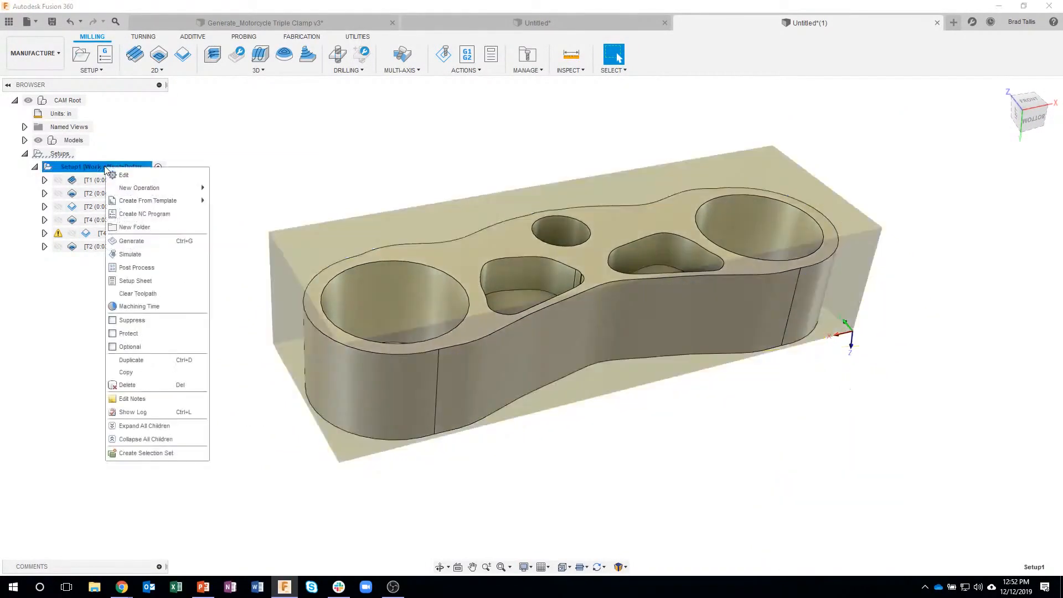
pyautogui.click(131, 360)
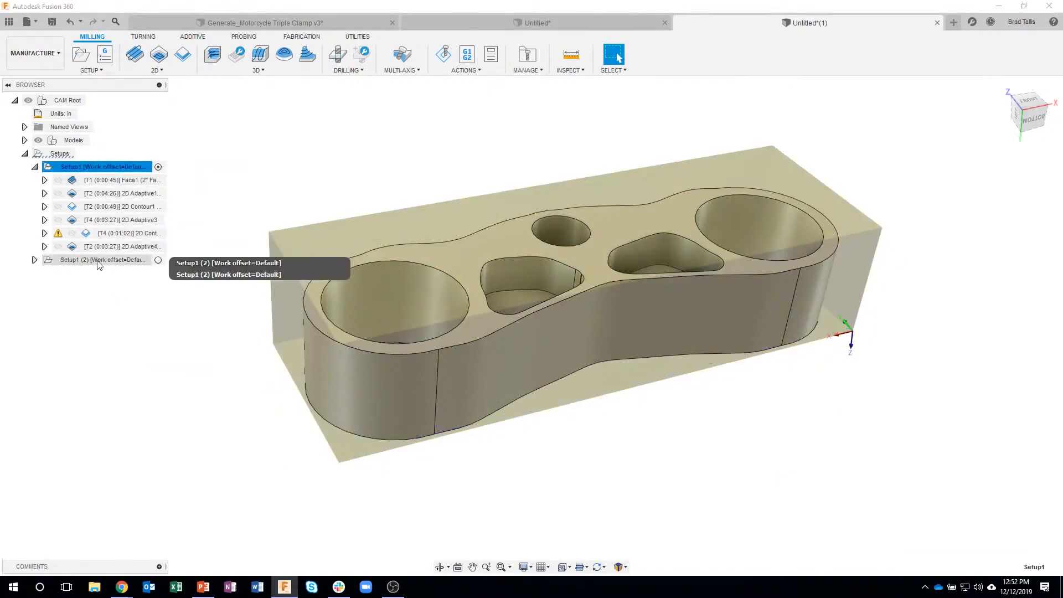
# - Edit the duplicated setup so its Z axis uses the clamp's opposite face, and turn off Flip X Axis
pyautogui.click(34, 260)
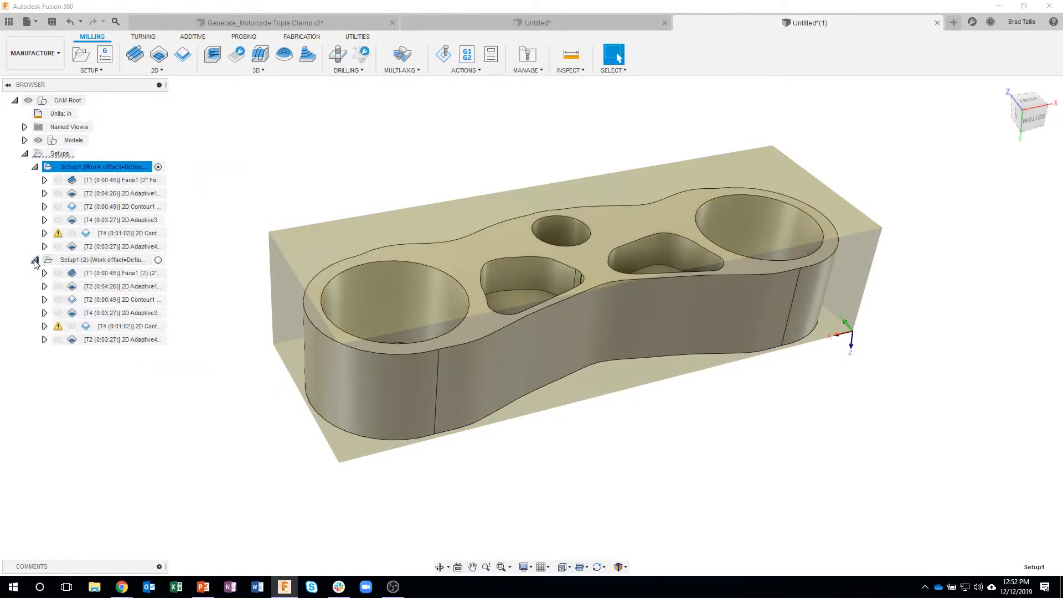
pyautogui.click(108, 265)
pyautogui.rightClick(108, 265)
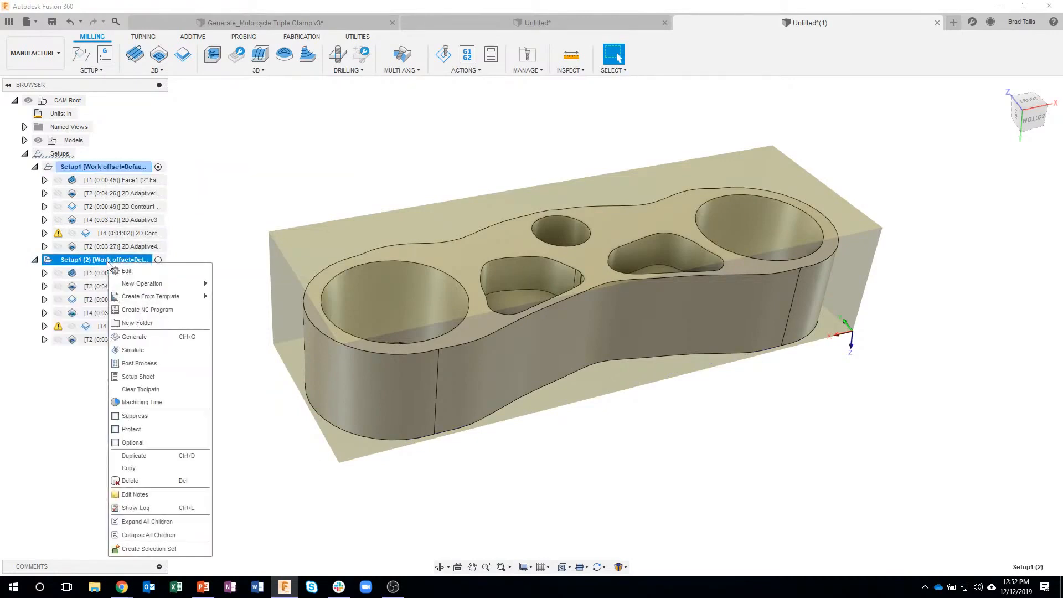
pyautogui.click(124, 270)
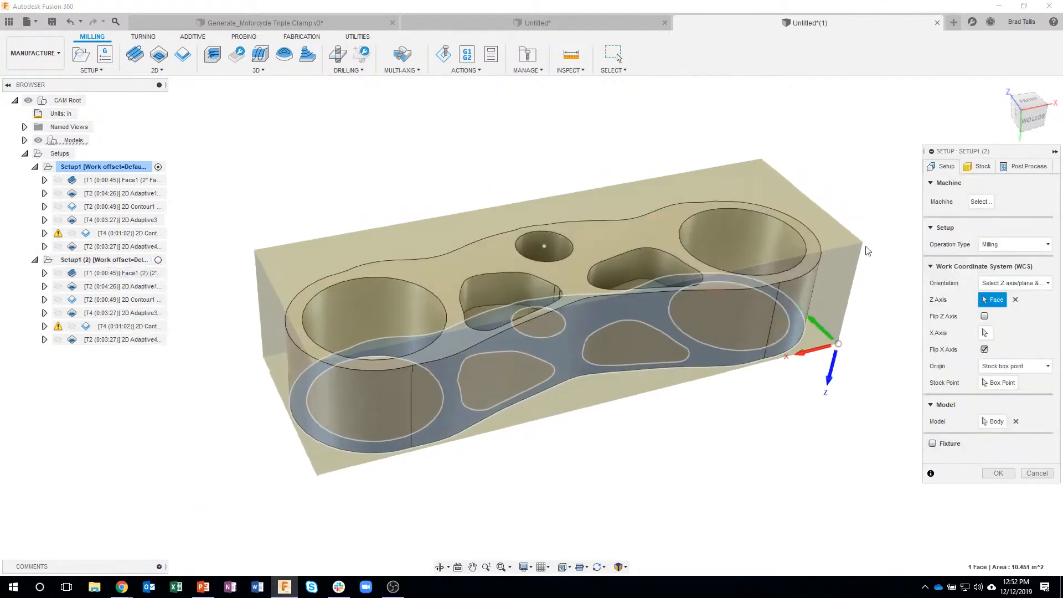
pyautogui.click(1015, 300)
pyautogui.click(437, 265)
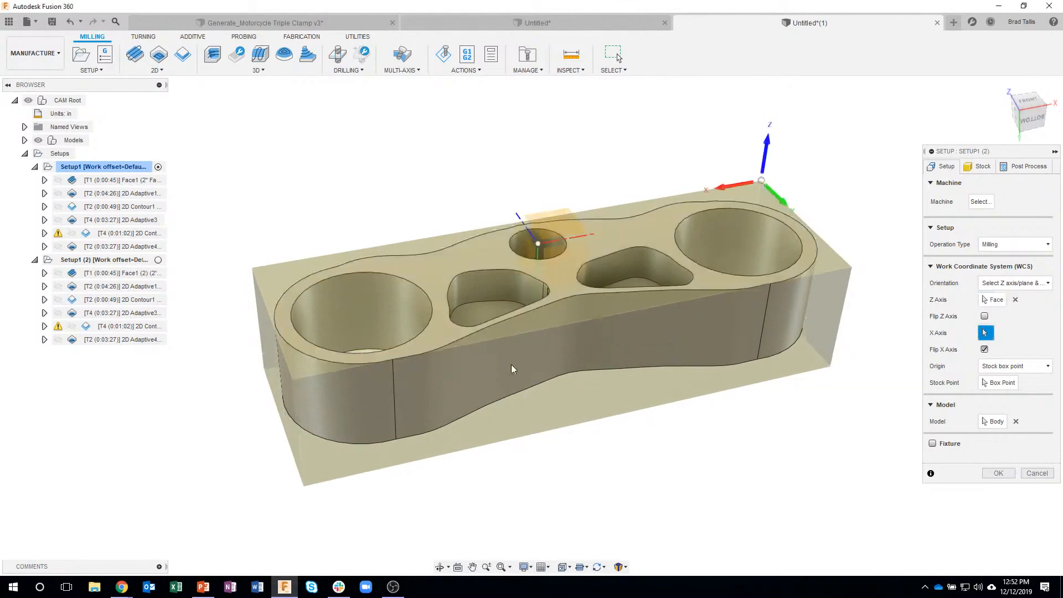
pyautogui.keyDown('shift'); pyautogui.moveTo(789, 188); pyautogui.dragTo(769, 203, button='middle'); pyautogui.keyUp('shift')
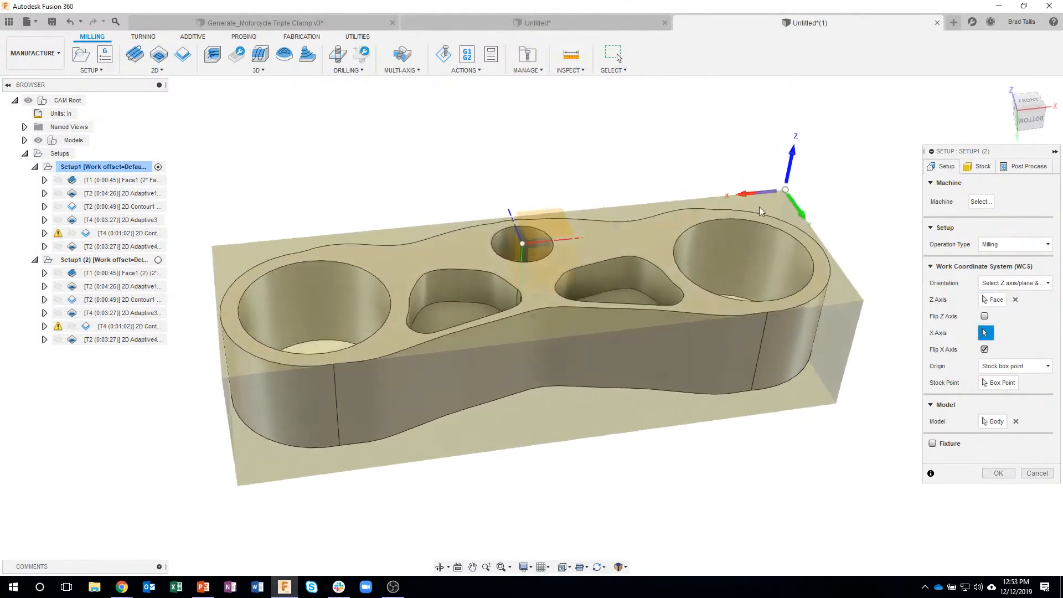
pyautogui.click(985, 349)
# - Set the duplicated setup's stock top offset to 0.5 in and its stock bottom offset to 0
pyautogui.keyDown('shift'); pyautogui.moveTo(310, 282); pyautogui.dragTo(370, 288, button='middle'); pyautogui.keyUp('shift')
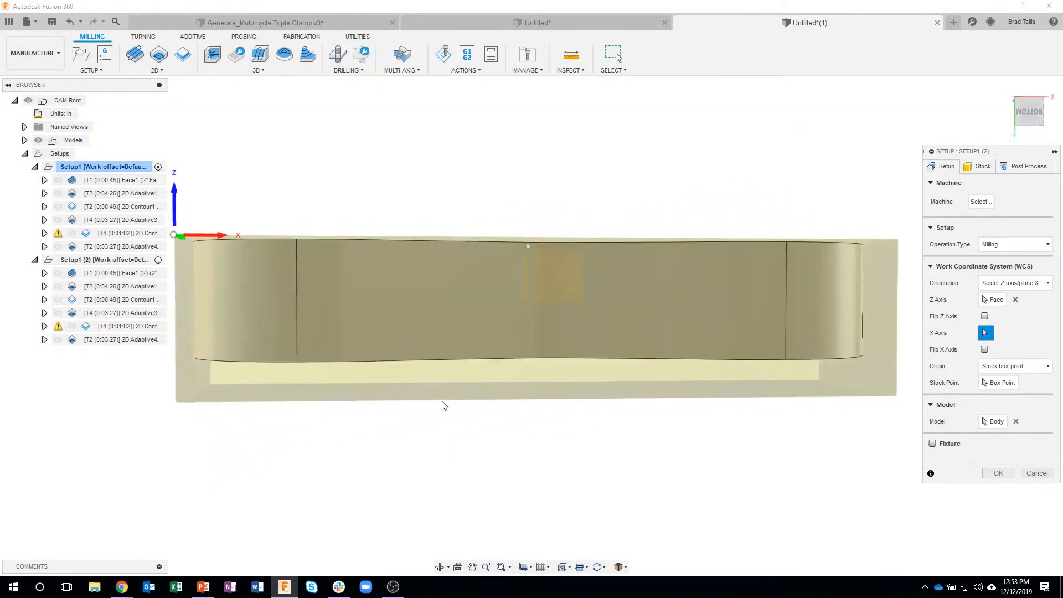
pyautogui.keyDown('shift'); pyautogui.moveTo(414, 380); pyautogui.dragTo(375, 380, button='middle'); pyautogui.keyUp('shift')
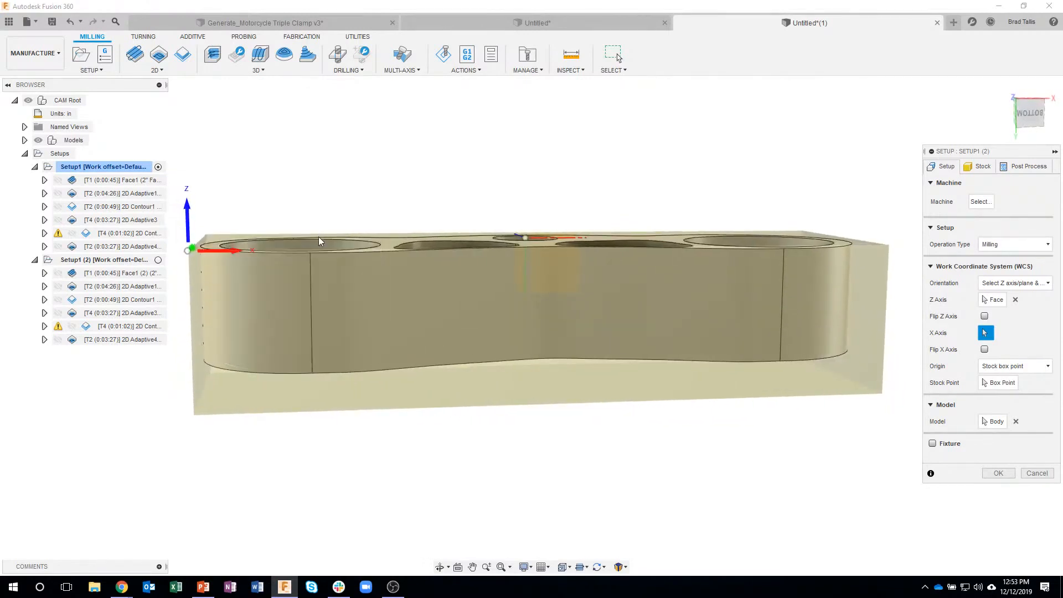
pyautogui.keyDown('shift'); pyautogui.moveTo(457, 215); pyautogui.dragTo(419, 218, button='middle'); pyautogui.keyUp('shift')
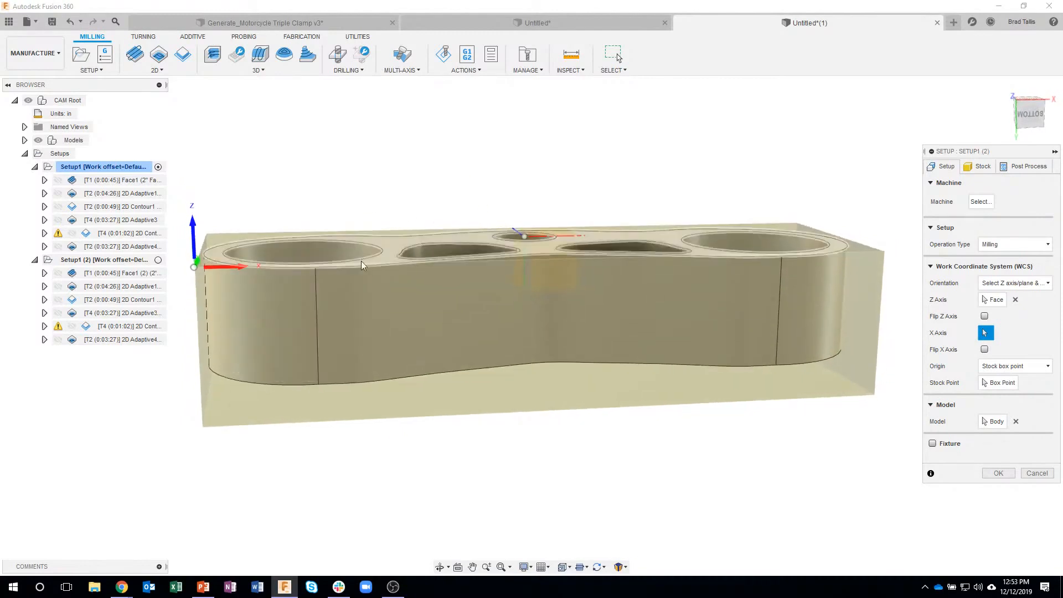
pyautogui.click(978, 166)
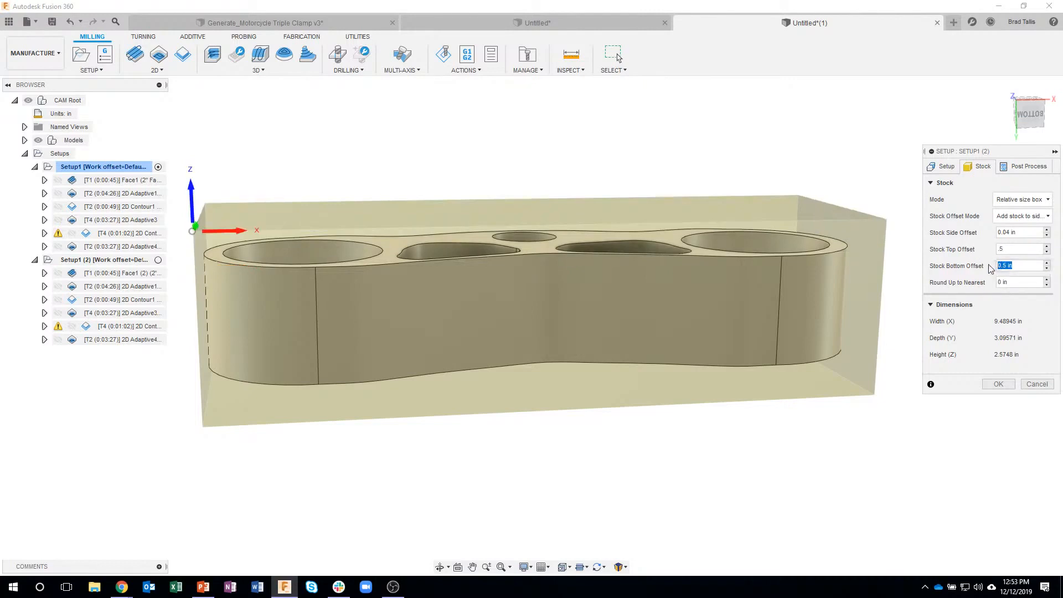
# - Examine the clamp inside its stock box from both sides to check the stock and coordinate system orientation
pyautogui.keyDown('shift'); pyautogui.moveTo(591, 249); pyautogui.dragTo(739, 243, button='middle'); pyautogui.keyUp('shift')
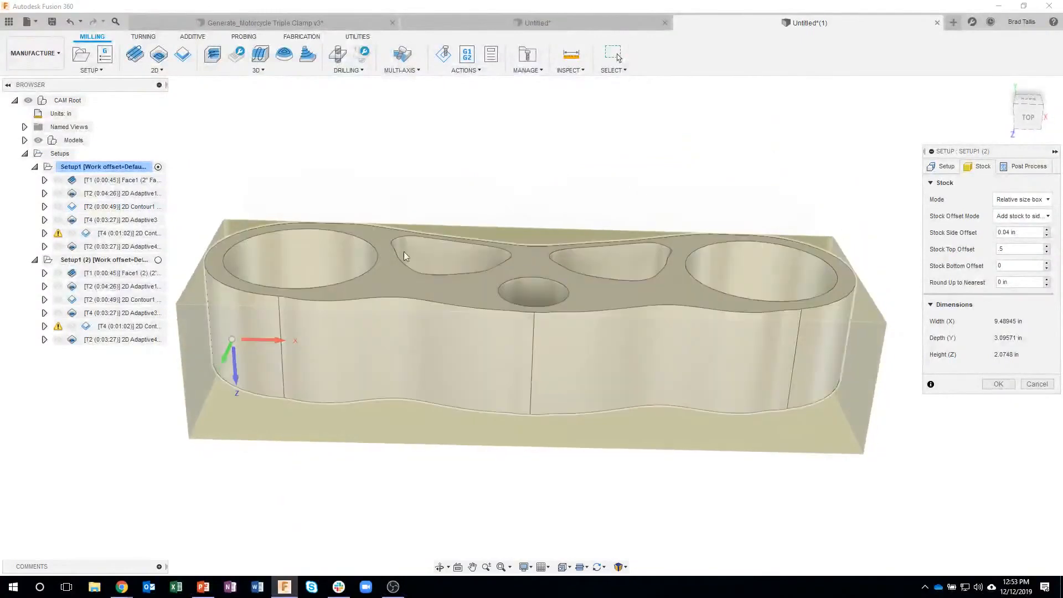
pyautogui.keyDown('shift'); pyautogui.moveTo(680, 259); pyautogui.dragTo(506, 160, button='middle'); pyautogui.keyUp('shift')
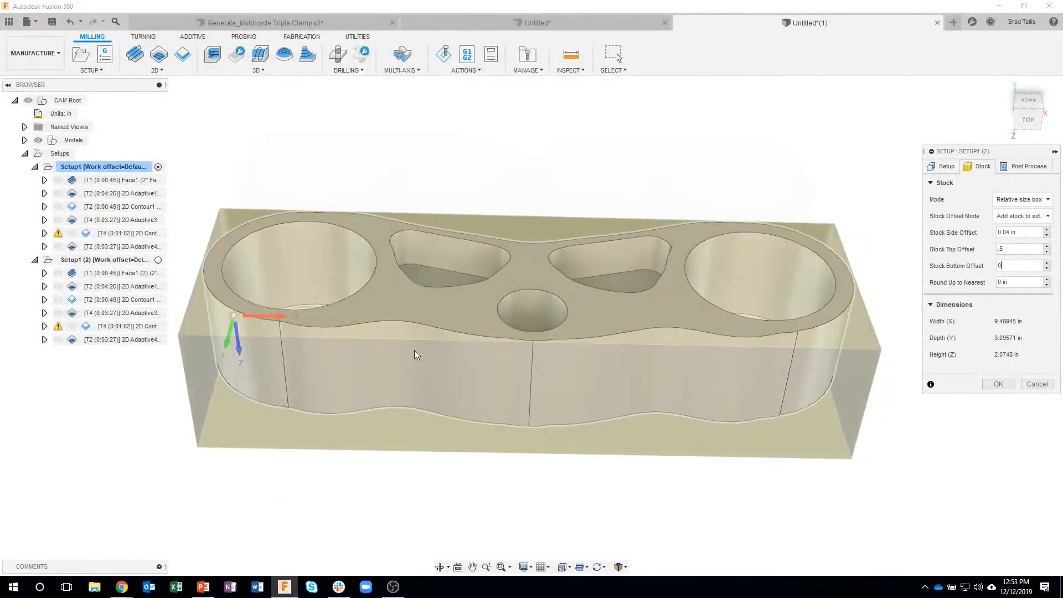
pyautogui.keyDown('shift'); pyautogui.moveTo(727, 277); pyautogui.dragTo(579, 461, button='middle'); pyautogui.keyUp('shift')
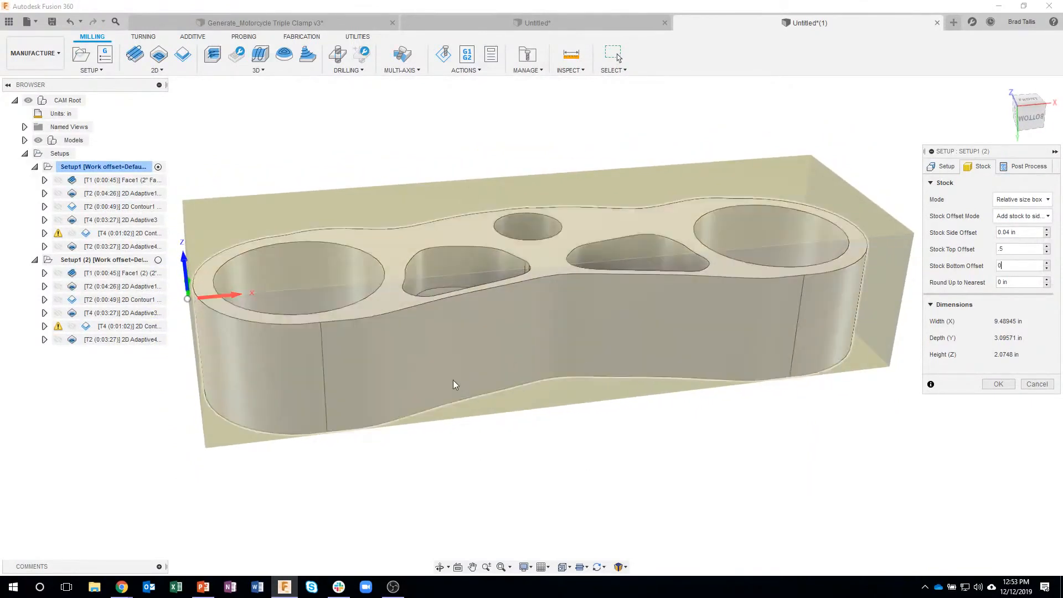
pyautogui.keyDown('shift'); pyautogui.moveTo(501, 425); pyautogui.dragTo(466, 278, button='middle'); pyautogui.keyUp('shift')
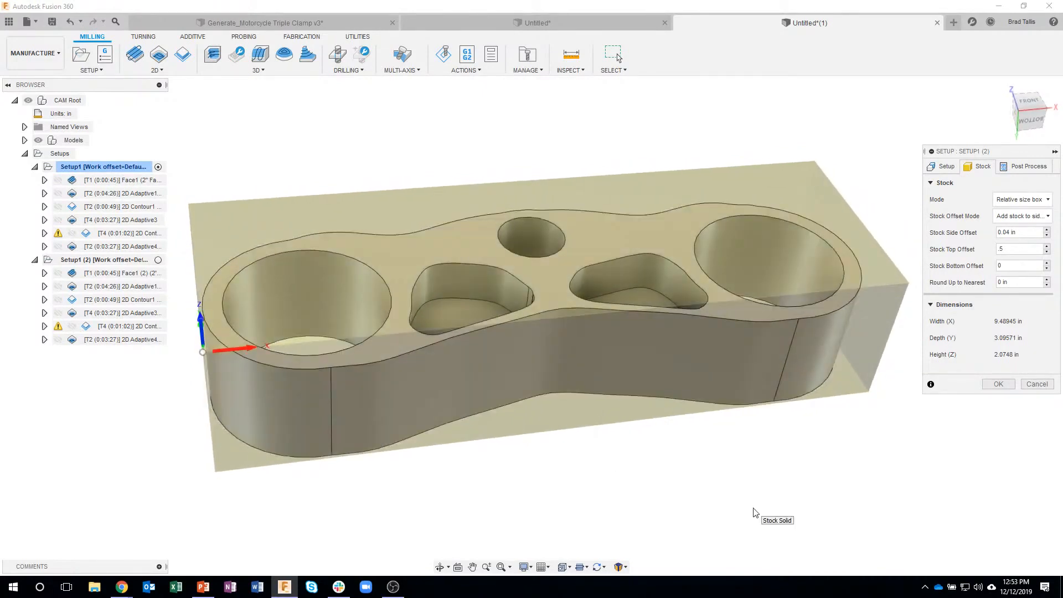
pyautogui.keyDown('shift'); pyautogui.moveTo(753, 512); pyautogui.dragTo(718, 371, button='middle'); pyautogui.keyUp('shift')
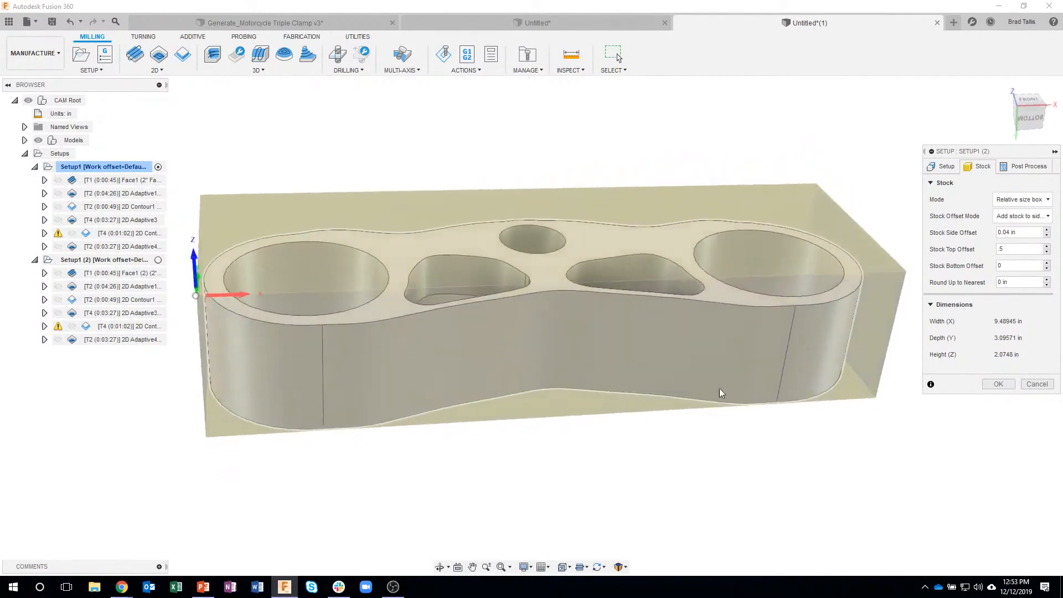
pyautogui.keyDown('shift'); pyautogui.moveTo(647, 470); pyautogui.dragTo(645, 472, button='middle'); pyautogui.keyUp('shift')
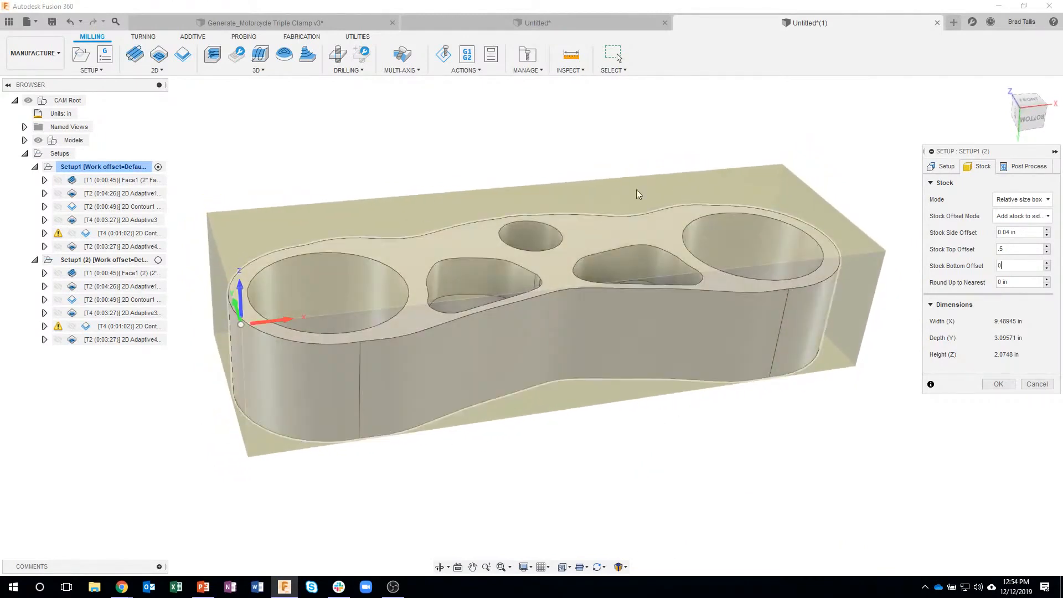
pyautogui.keyDown('shift'); pyautogui.moveTo(553, 380); pyautogui.dragTo(610, 379, button='middle'); pyautogui.keyUp('shift')
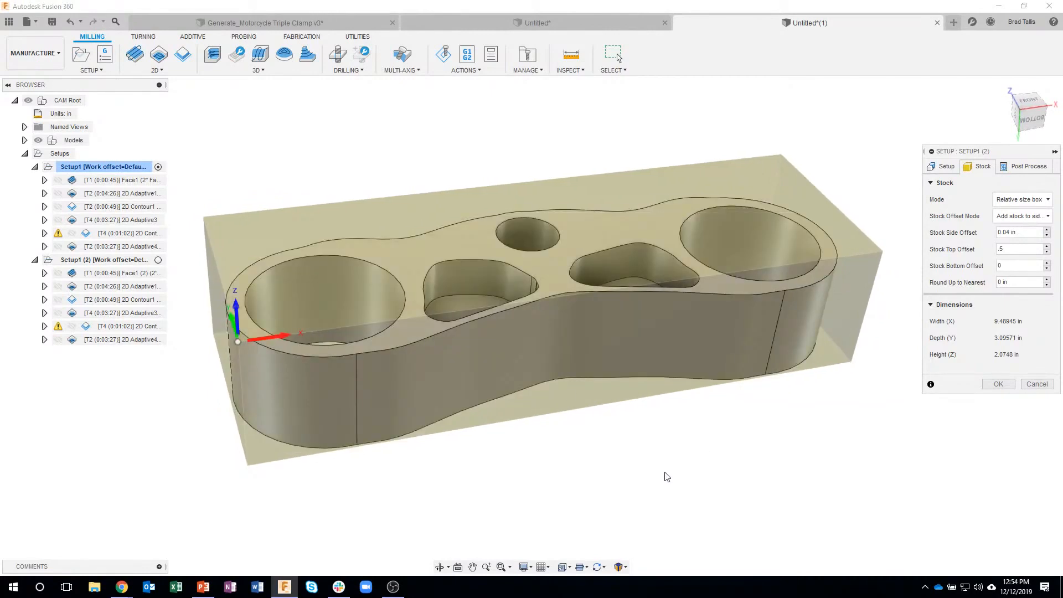
pyautogui.keyDown('shift'); pyautogui.moveTo(659, 475); pyautogui.dragTo(657, 470, button='middle'); pyautogui.keyUp('shift')
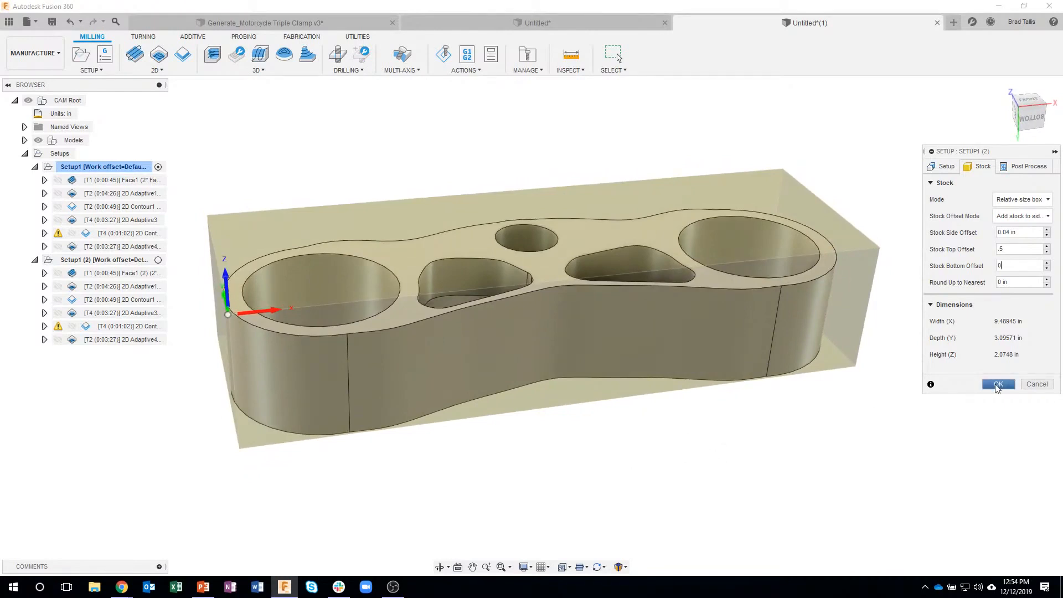
# - Accept the changes to the duplicated setup and regenerate all of its toolpaths
pyautogui.click(997, 384)
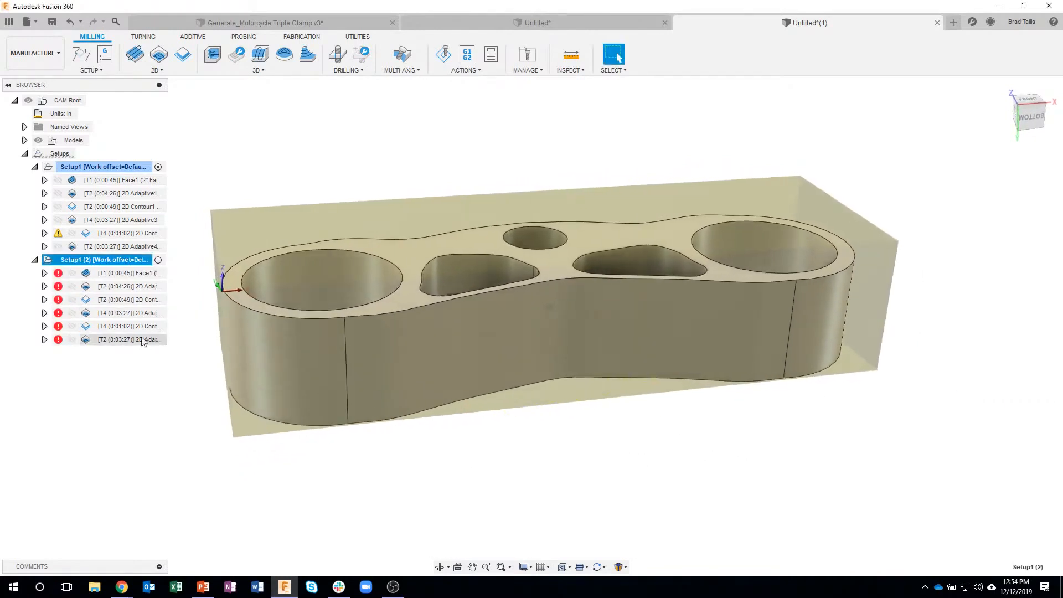
pyautogui.rightClick(105, 265)
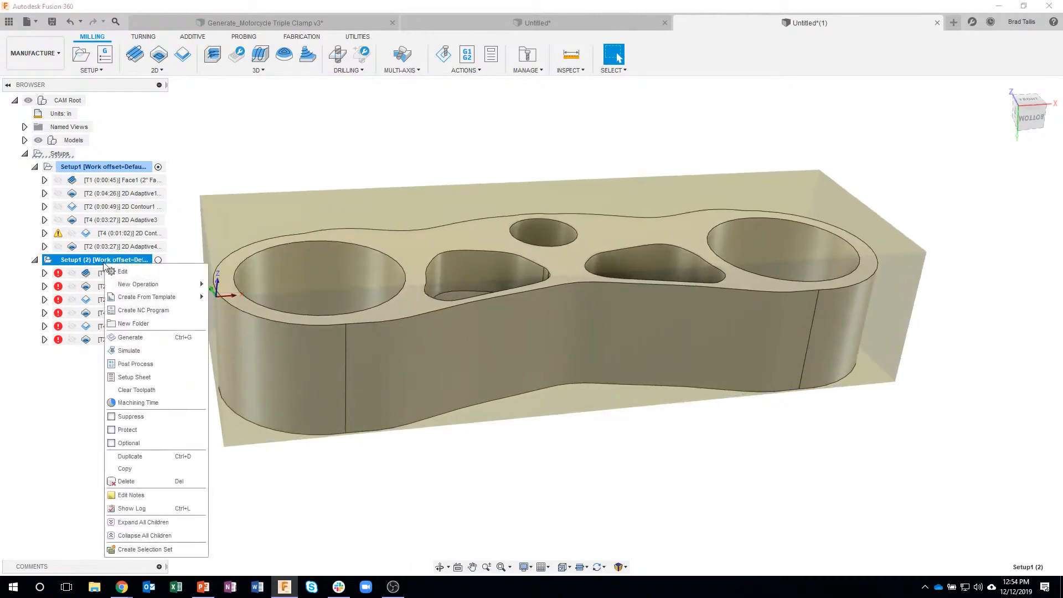
pyautogui.click(130, 335)
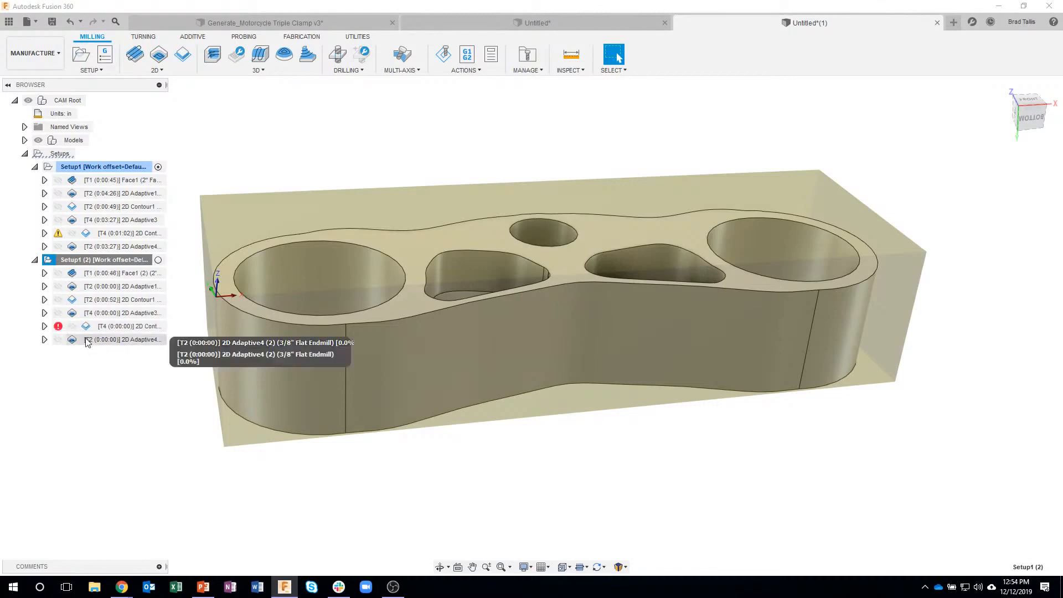
# - Enable Multiple Depths on the duplicated setup's Face operation with a maximum stepdown of 0.125 in, and regenerate the toolpath
pyautogui.click(111, 276)
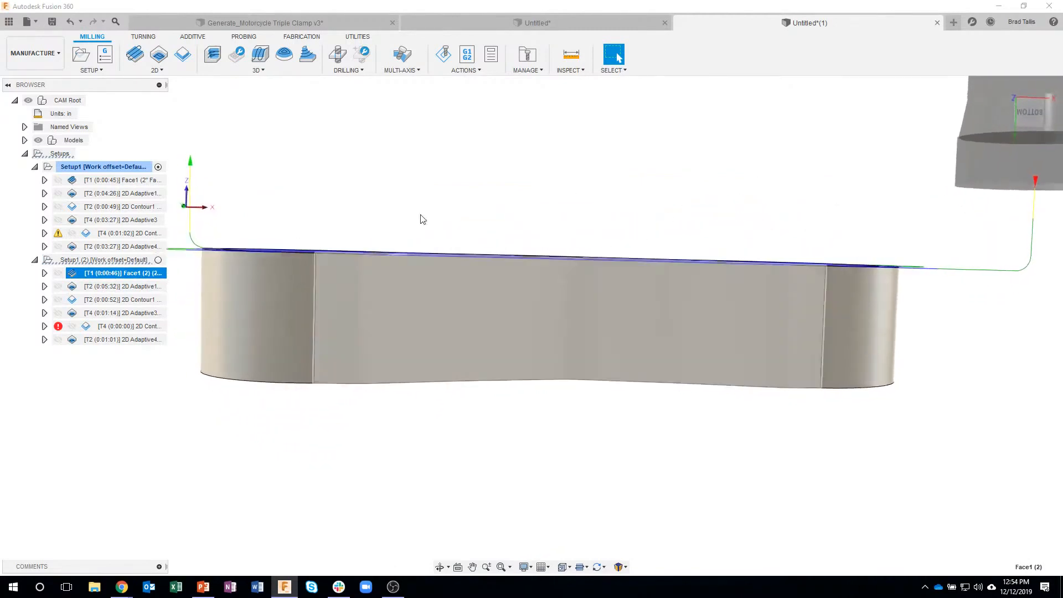
pyautogui.rightClick(113, 273)
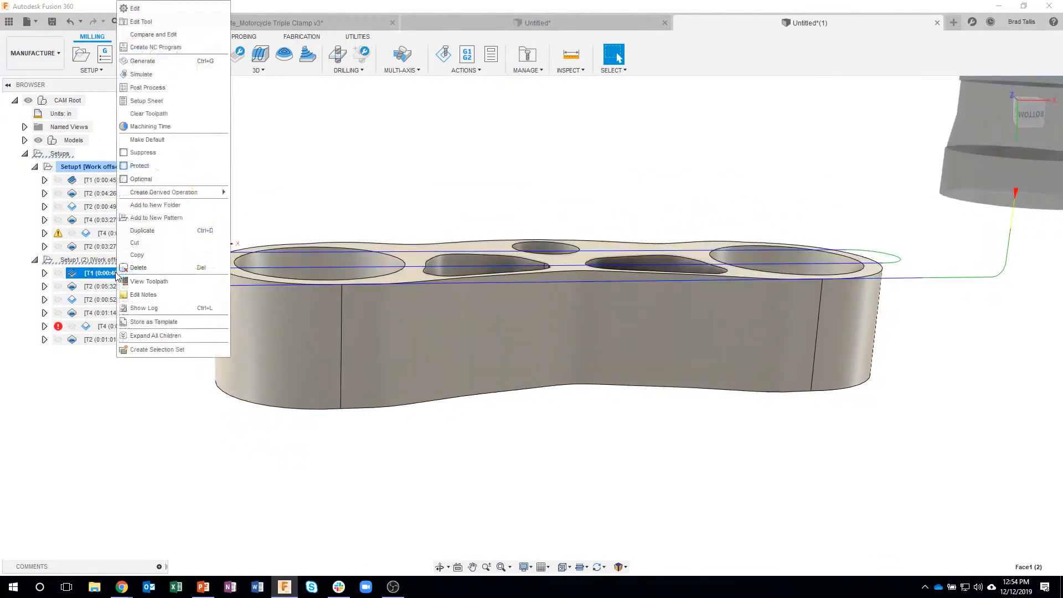
pyautogui.click(153, 9)
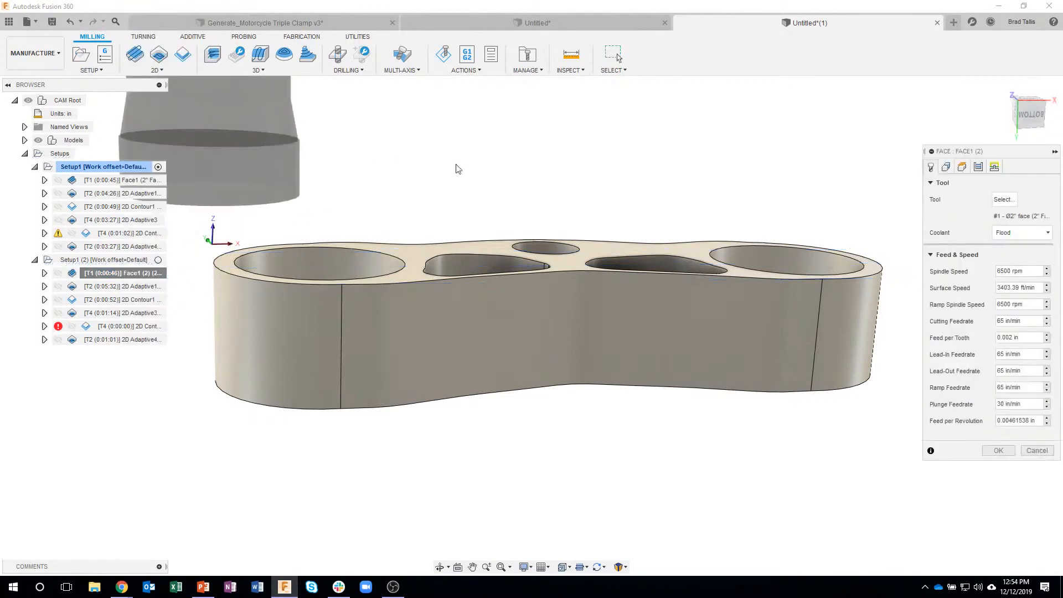
pyautogui.click(981, 173)
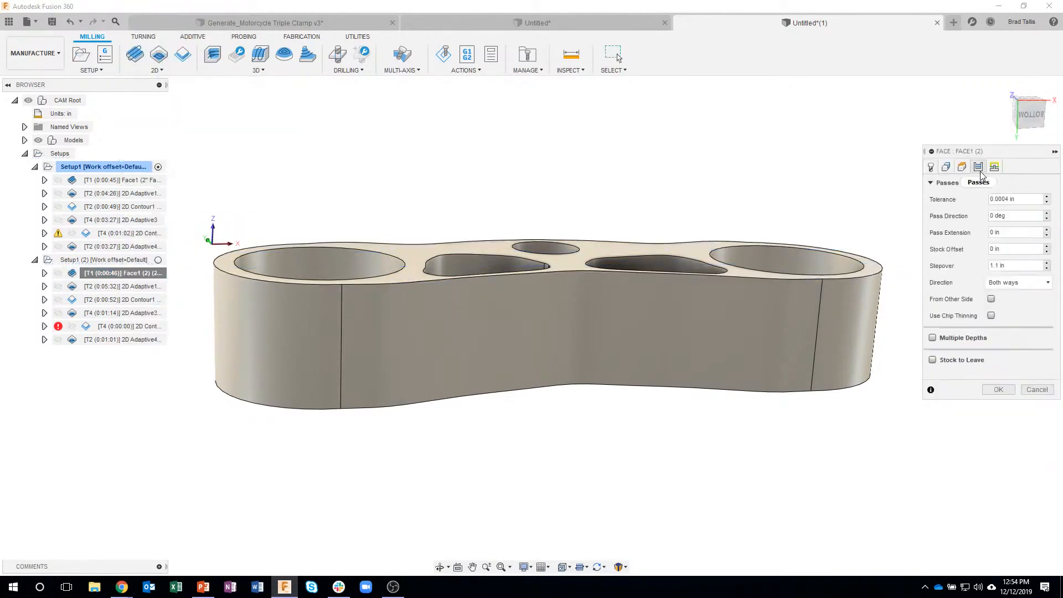
pyautogui.click(933, 339)
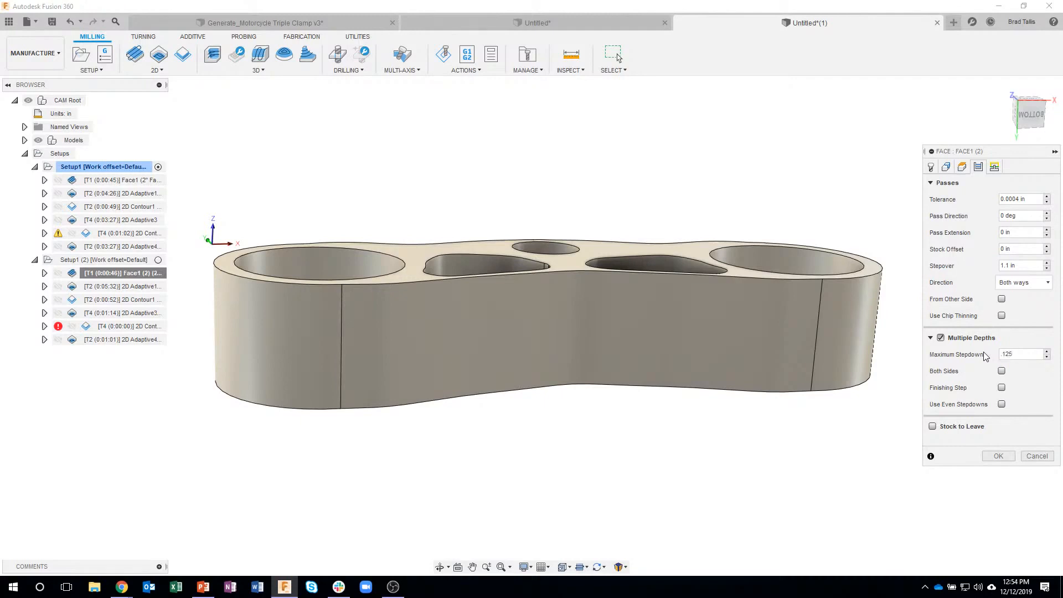
pyautogui.click(998, 456)
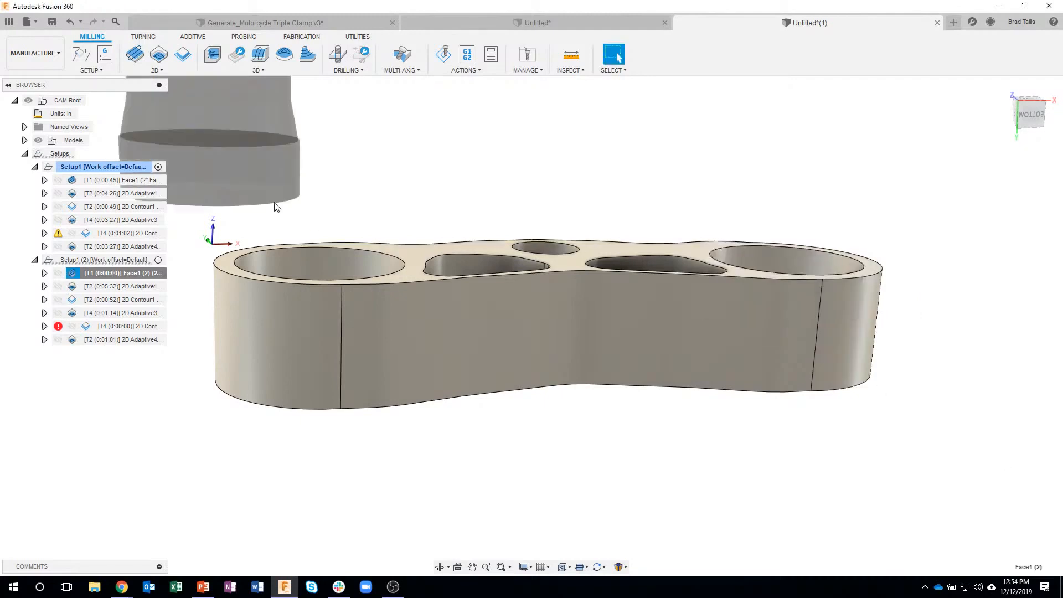
pyautogui.keyDown('shift'); pyautogui.moveTo(864, 232); pyautogui.dragTo(890, 255, button='middle'); pyautogui.keyUp('shift')
pyautogui.keyDown('shift'); pyautogui.moveTo(681, 308); pyautogui.dragTo(955, 193, button='middle'); pyautogui.keyUp('shift')
pyautogui.keyDown('shift'); pyautogui.moveTo(681, 292); pyautogui.dragTo(525, 237, button='middle'); pyautogui.keyUp('shift')
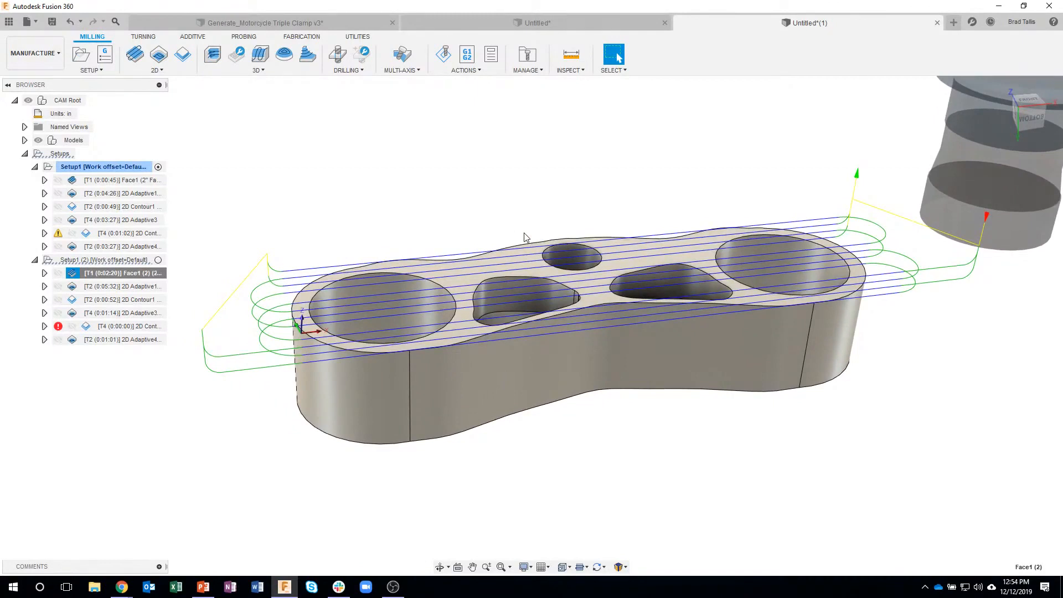
# - Delete the 2D Adaptive1 (2) and 2D Contour1 (2) round-hole operations from the duplicated setup
pyautogui.click(147, 286)
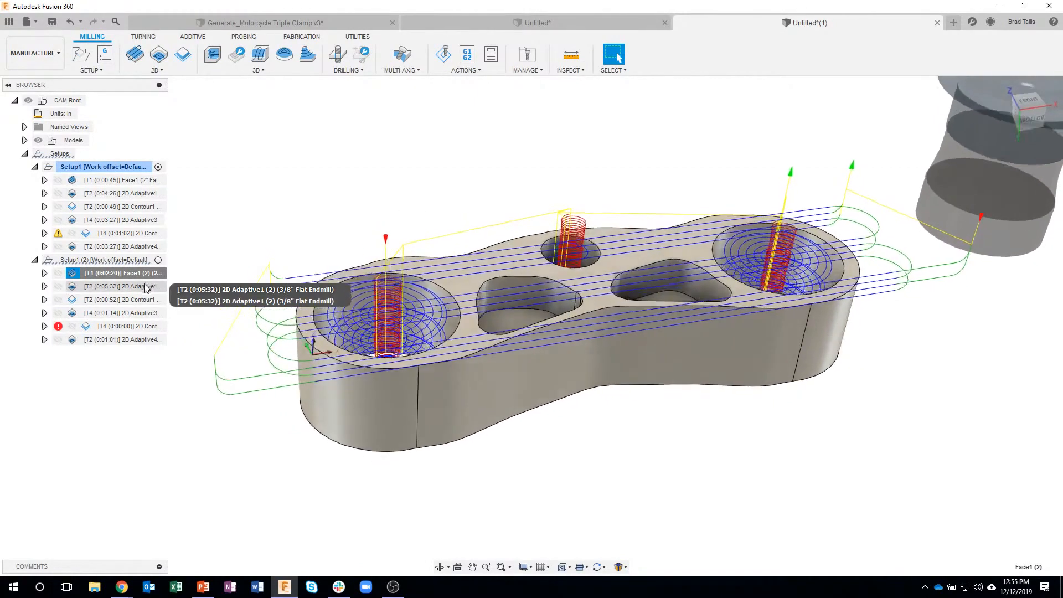
pyautogui.rightClick(143, 287)
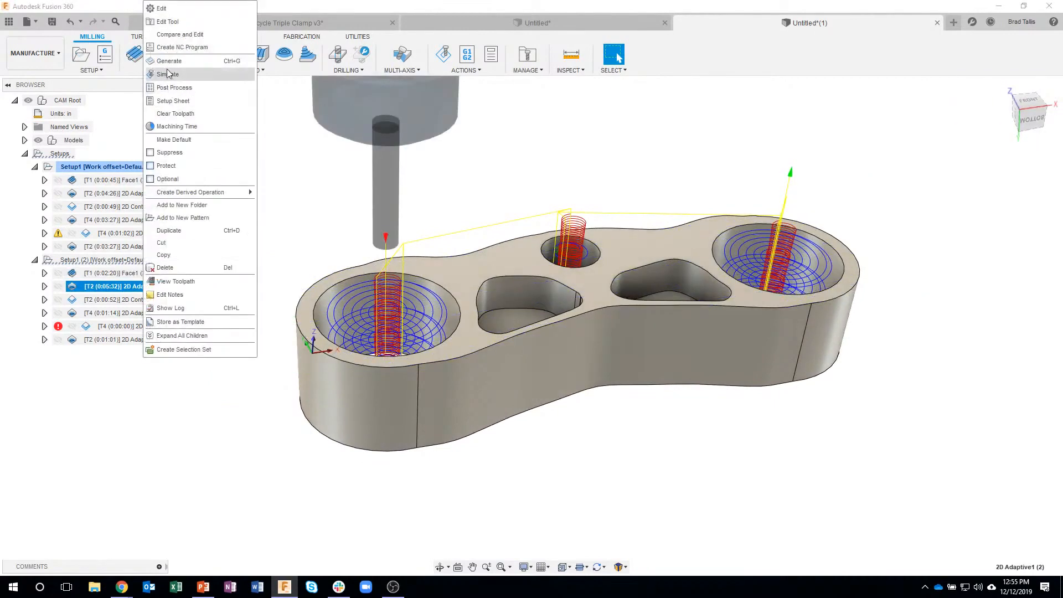
pyautogui.click(165, 267)
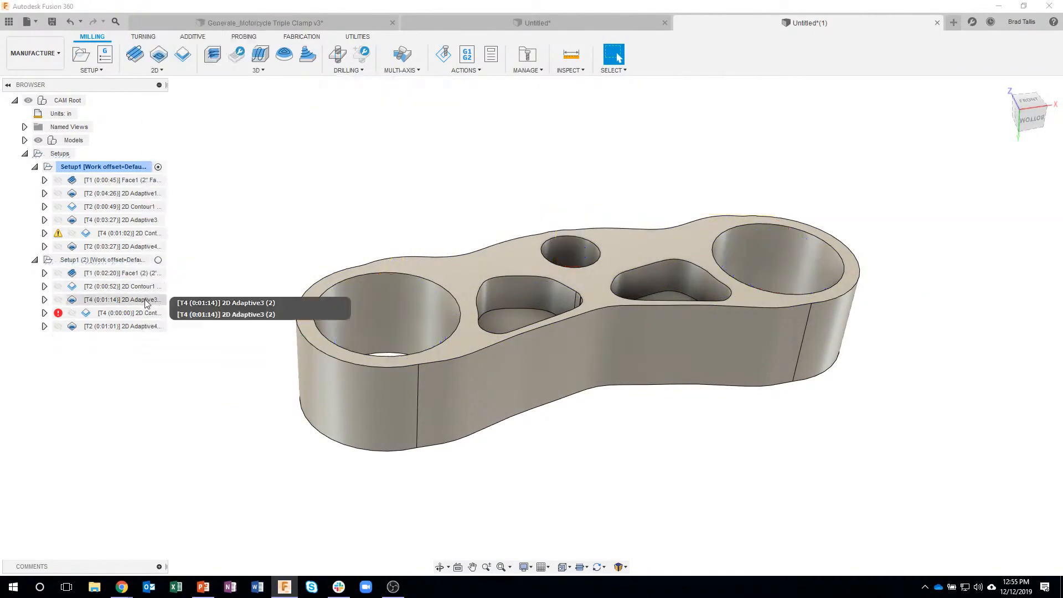
pyautogui.click(141, 288)
pyautogui.rightClick(140, 288)
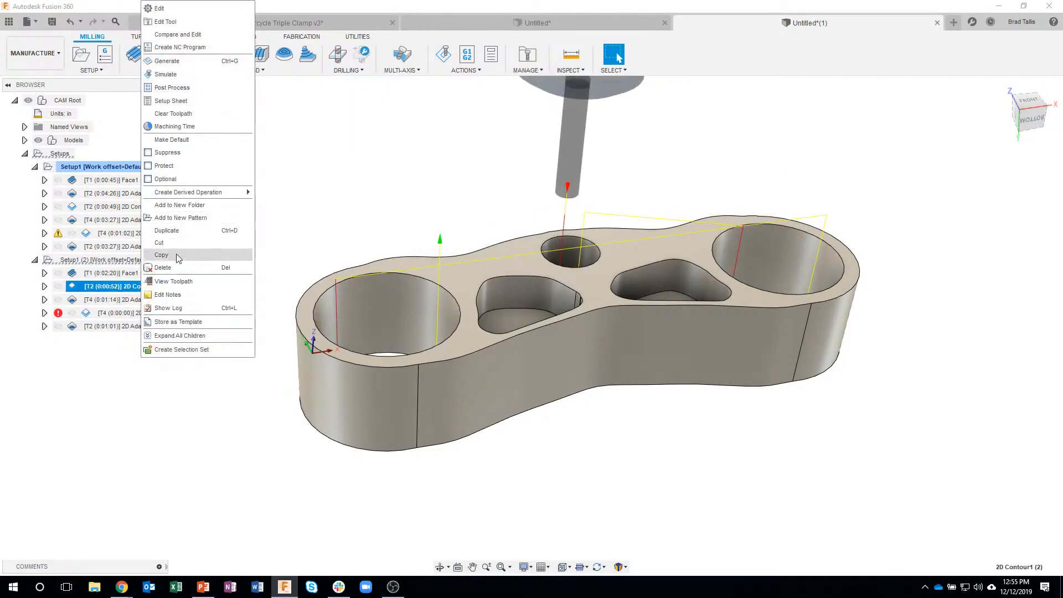
pyautogui.click(176, 268)
# - Replace the pocket selections of 2D Adaptive3 (2) with the floors of the two triangular pockets and regenerate its toolpath
pyautogui.click(136, 292)
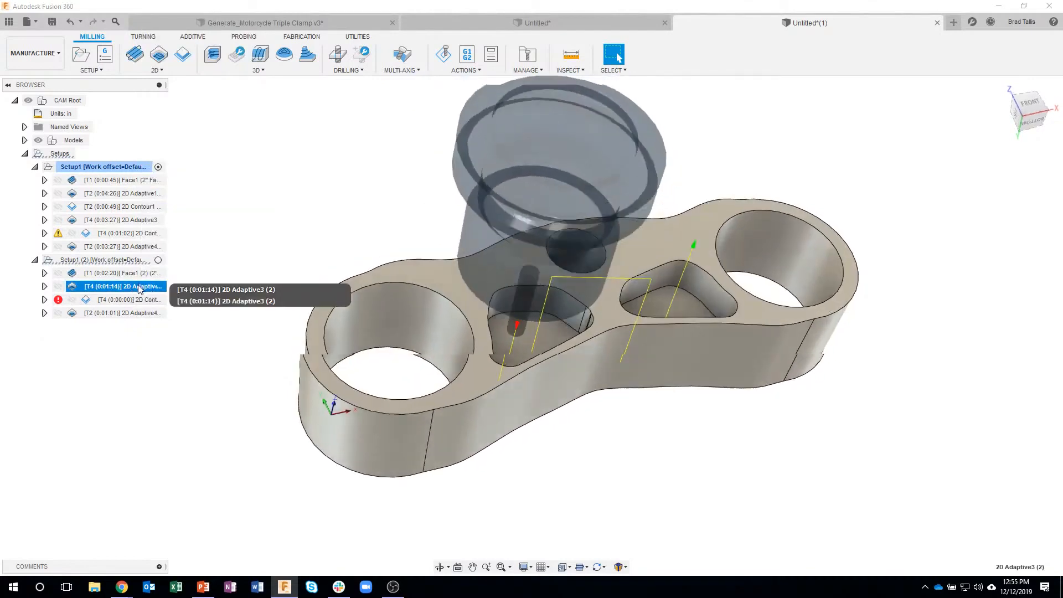
pyautogui.rightClick(137, 289)
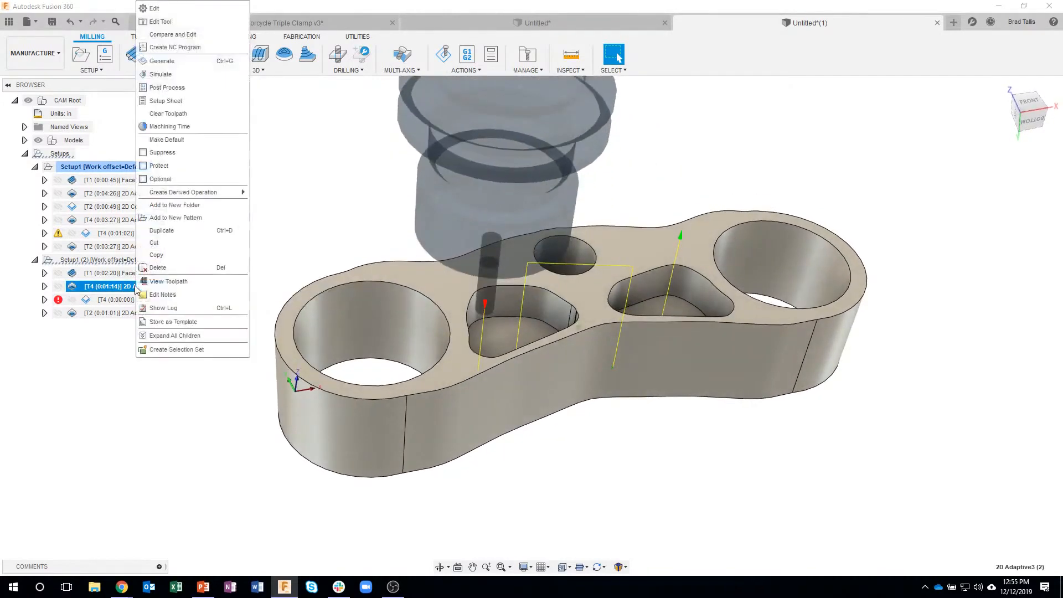
pyautogui.click(160, 9)
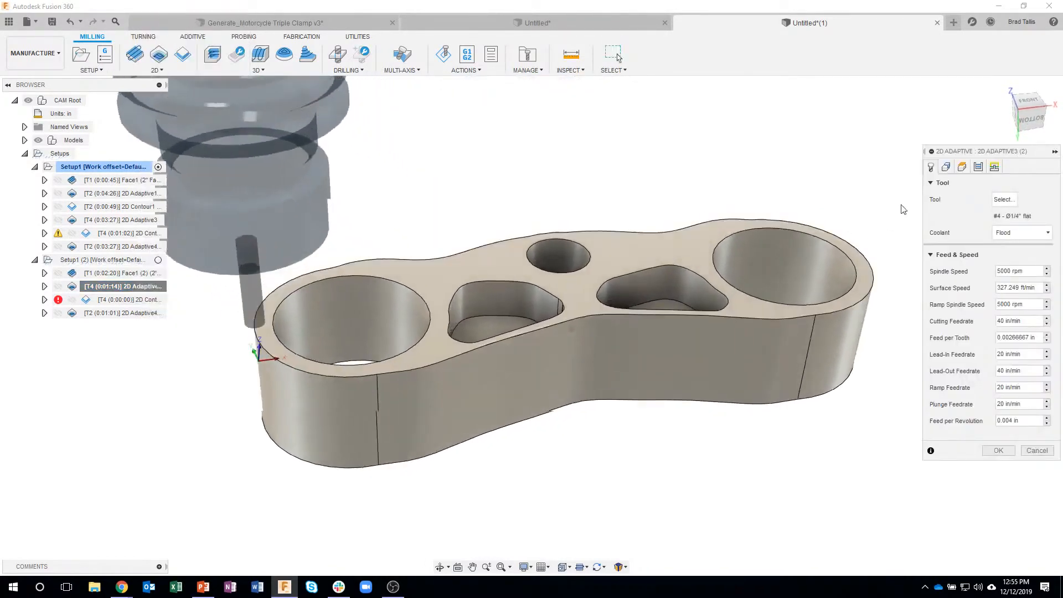
pyautogui.click(946, 167)
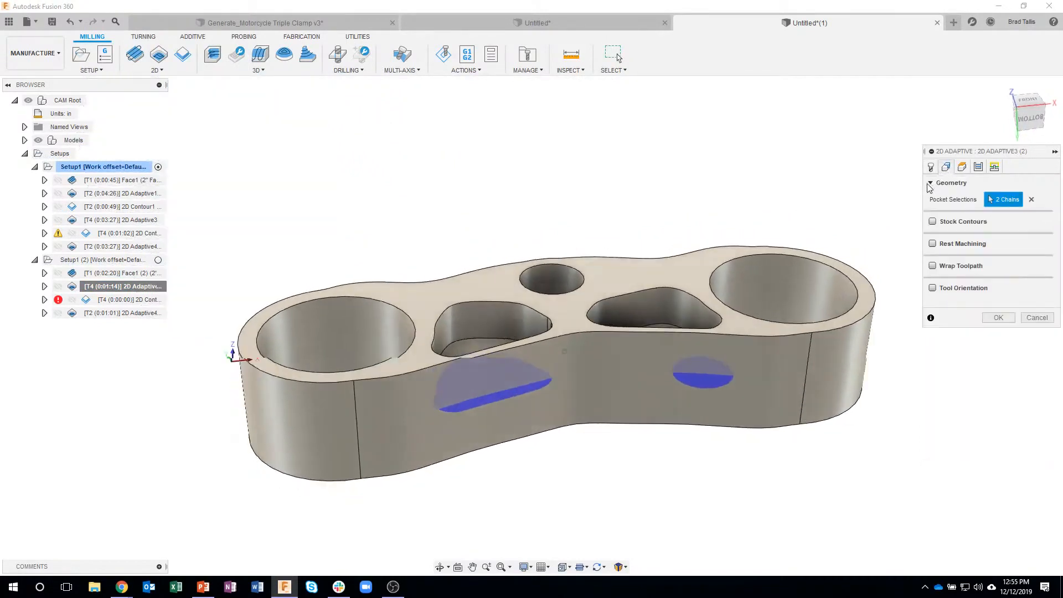
pyautogui.click(1032, 201)
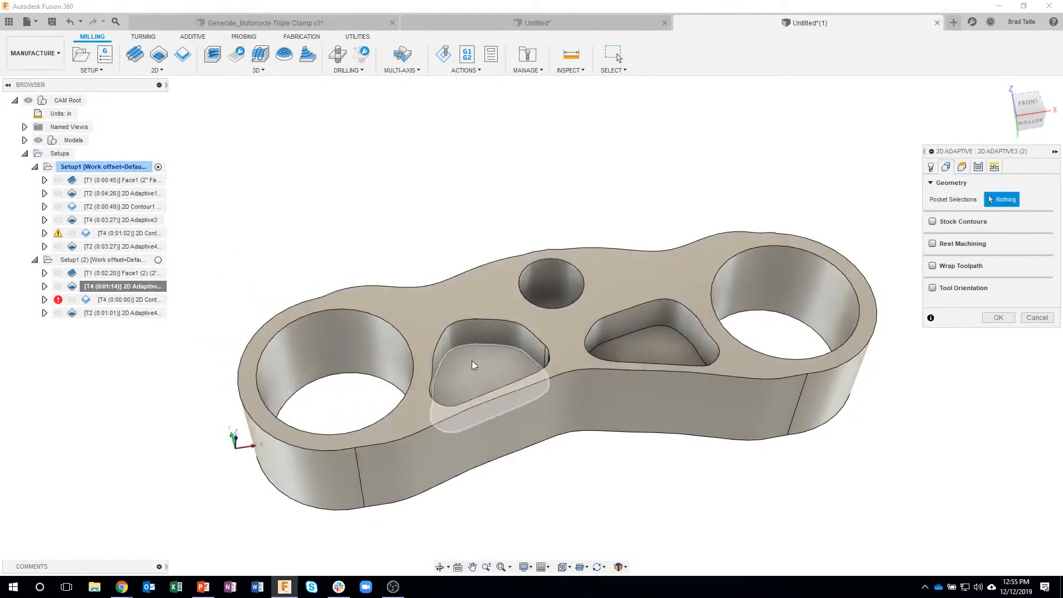
pyautogui.click(479, 365)
pyautogui.click(661, 349)
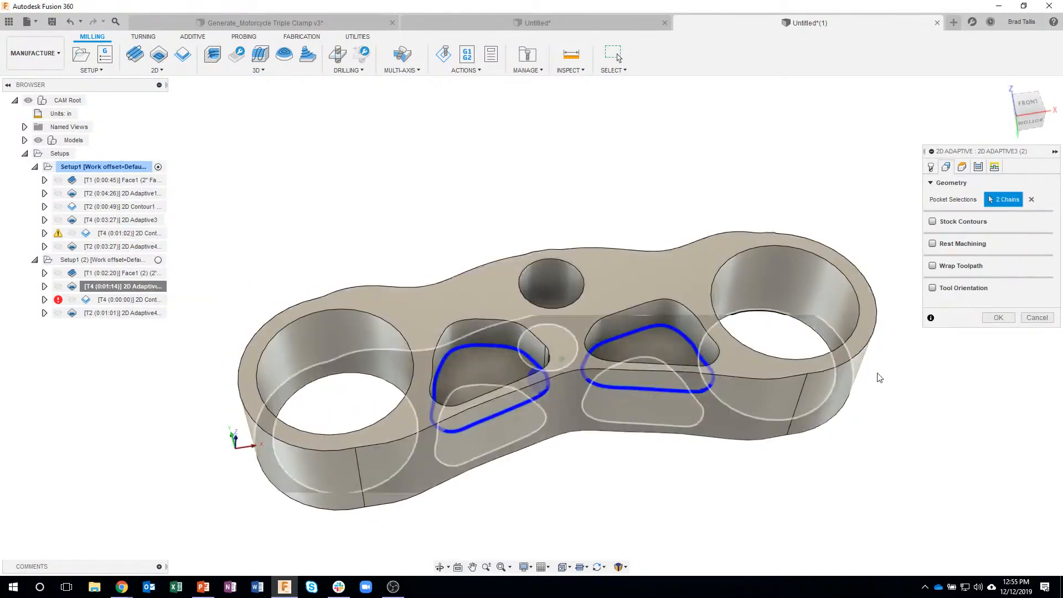
pyautogui.click(998, 318)
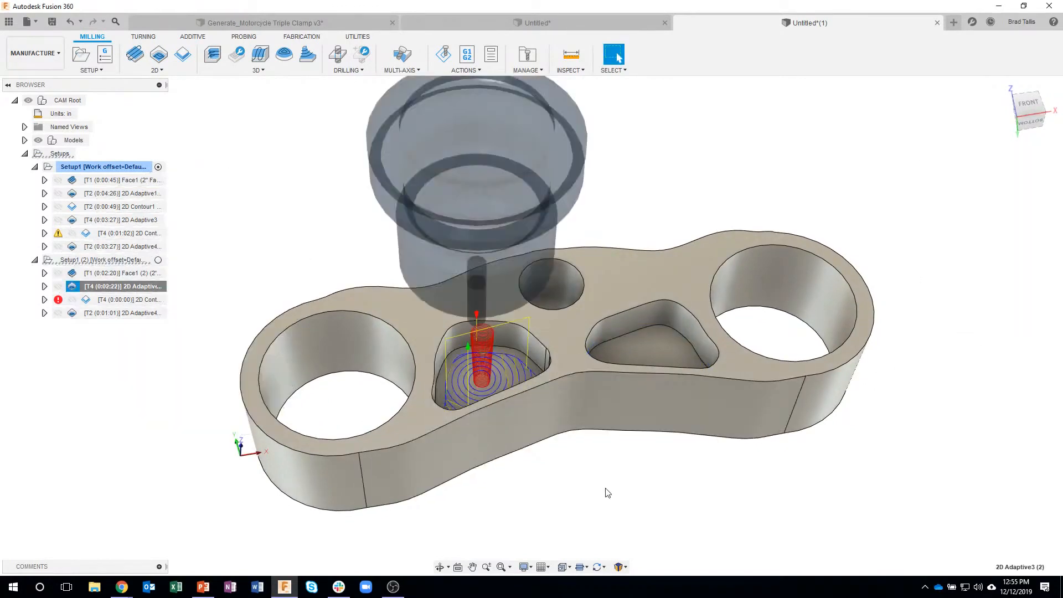
pyautogui.keyDown('shift'); pyautogui.moveTo(605, 488); pyautogui.dragTo(583, 401, button='middle'); pyautogui.keyUp('shift')
pyautogui.scroll(4, 458, 338)
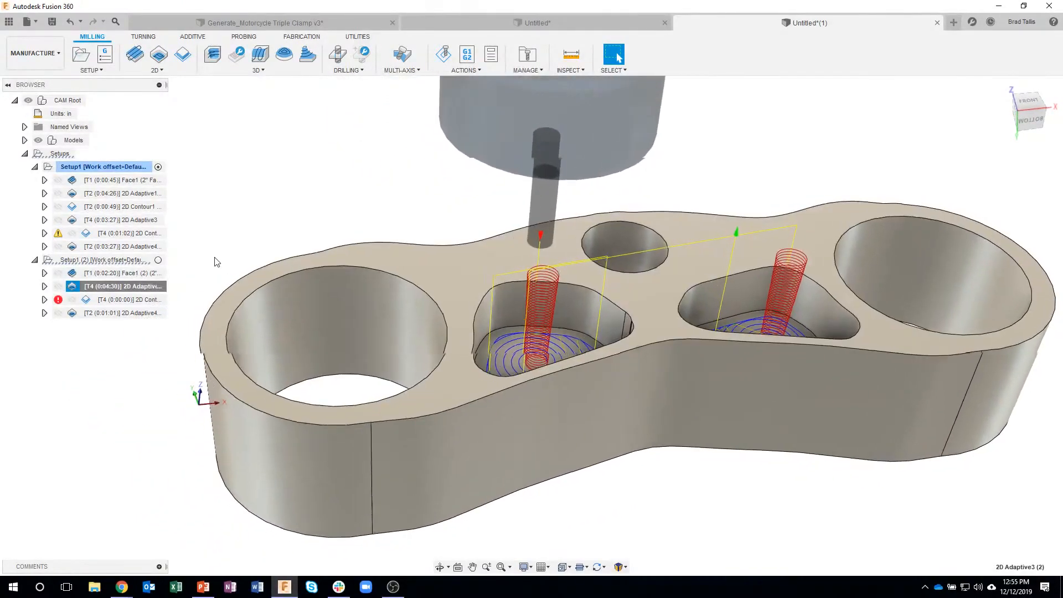
# - Replace the contour selection of 2D Contour2 (2) with the floor outlines of both triangular pockets, check its passes and regenerate the toolpath
pyautogui.click(147, 300)
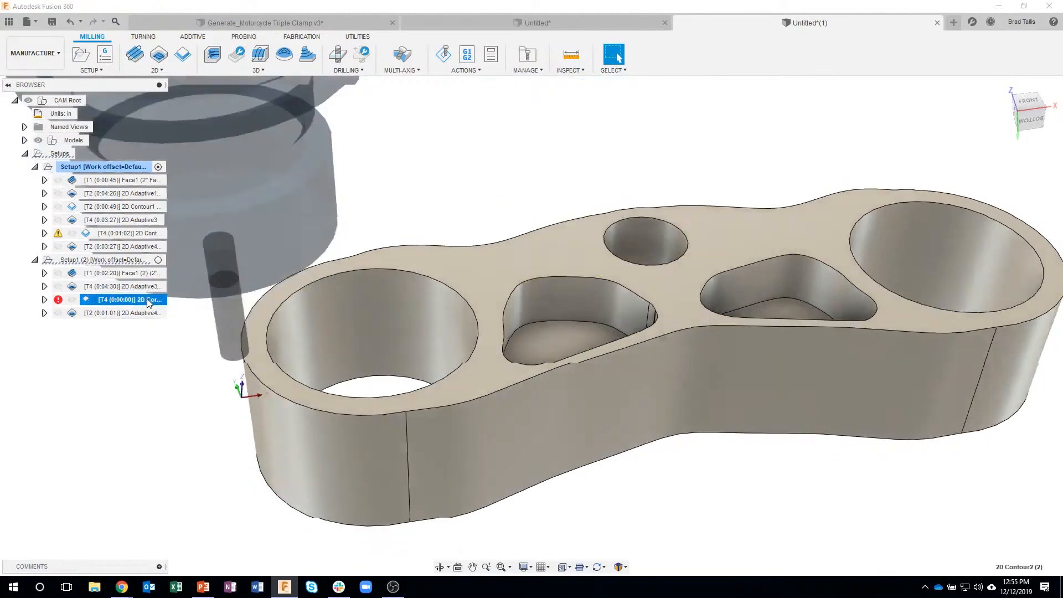
pyautogui.rightClick(141, 304)
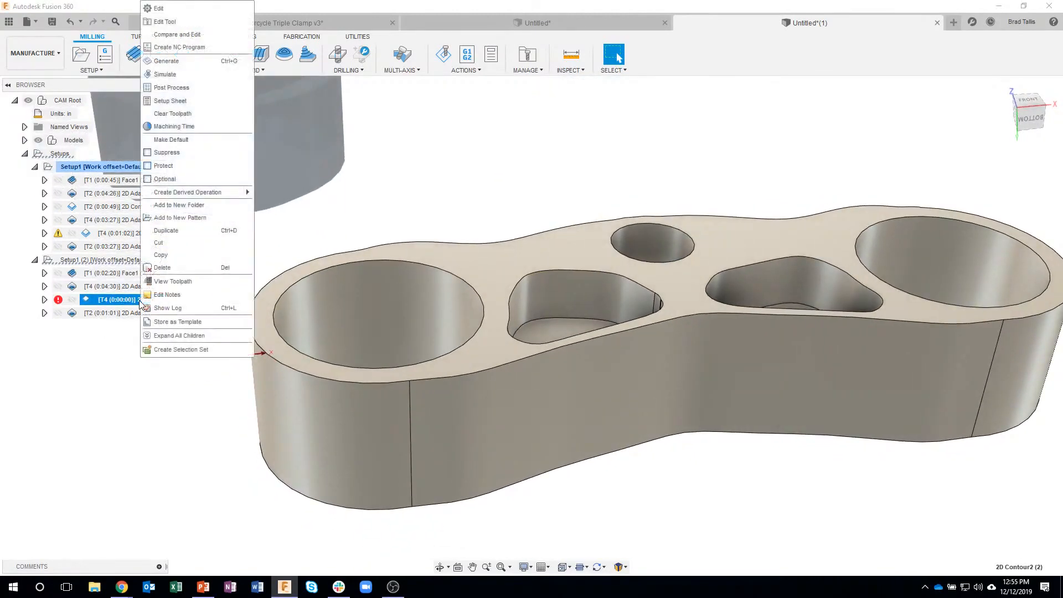
pyautogui.click(177, 11)
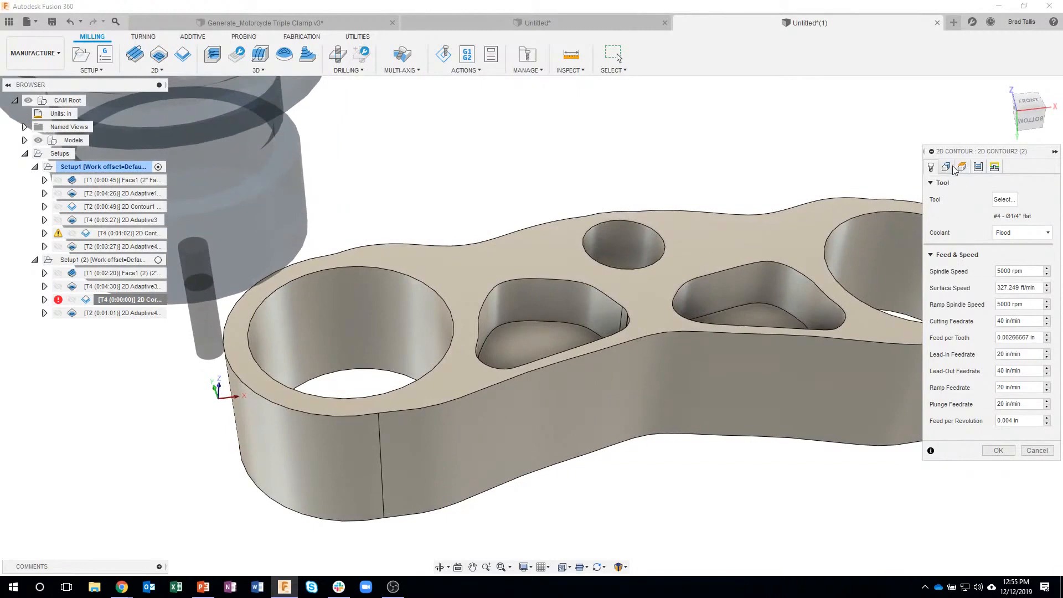
pyautogui.click(947, 167)
pyautogui.click(1045, 200)
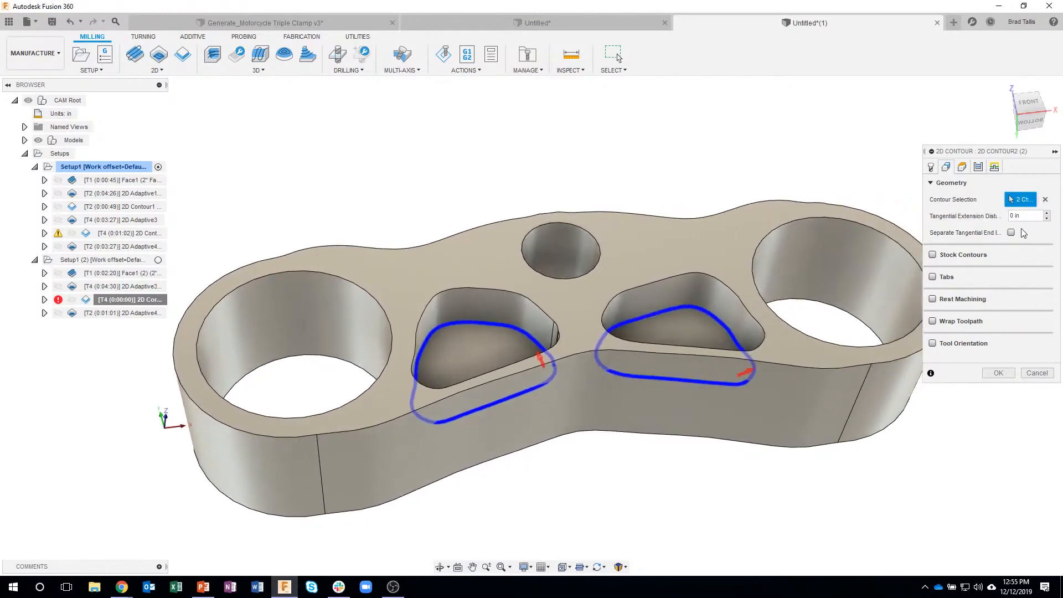
pyautogui.click(979, 171)
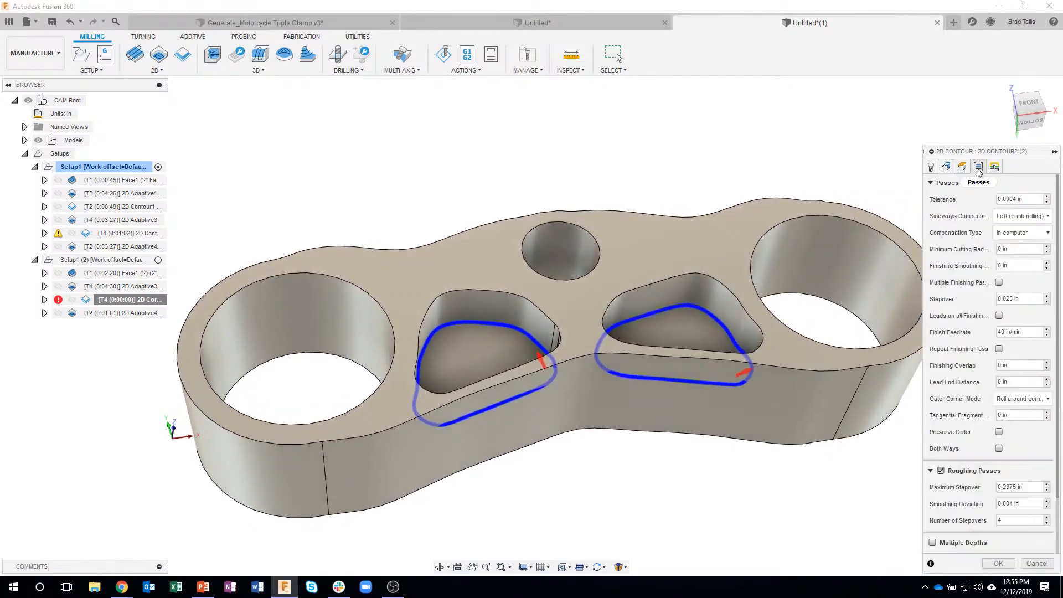
pyautogui.click(992, 565)
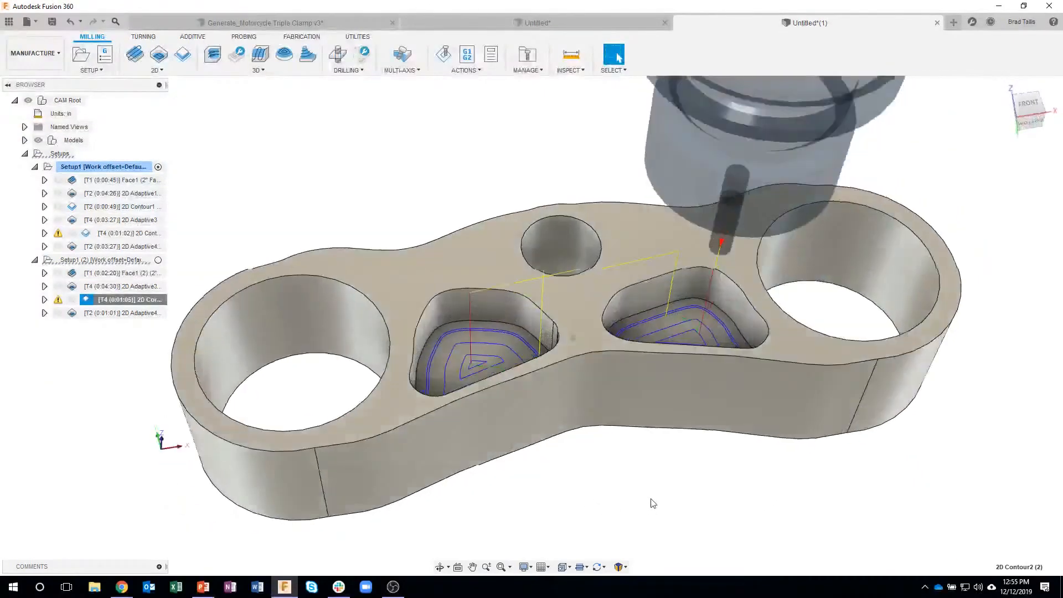
pyautogui.keyDown('shift'); pyautogui.moveTo(653, 503); pyautogui.dragTo(673, 443, button='middle'); pyautogui.keyUp('shift')
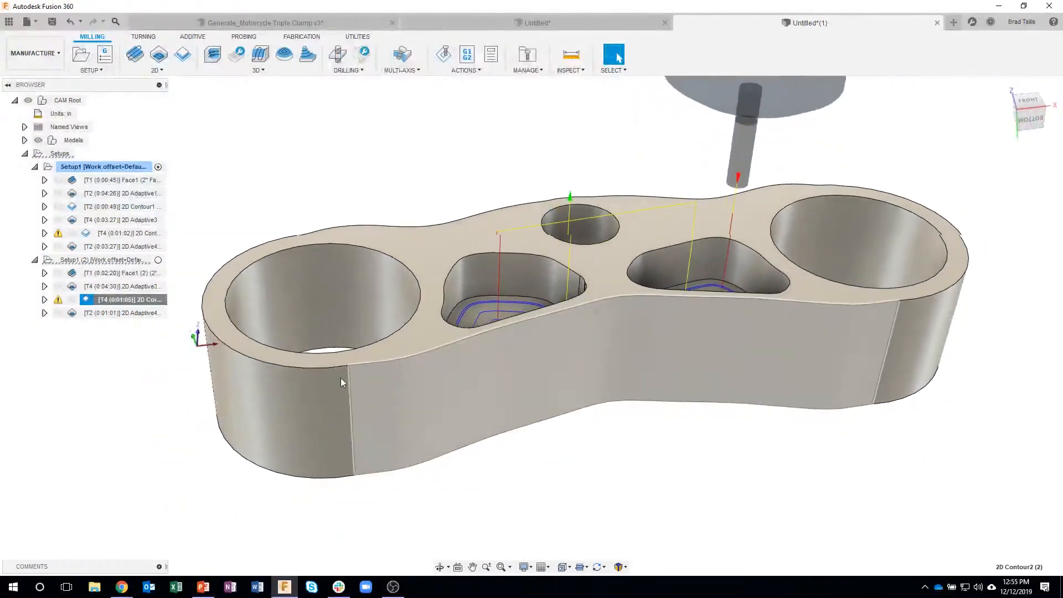
# - Delete the 2D Adaptive4 (2) outer-profile operation from the duplicated setup
pyautogui.click(138, 315)
pyautogui.rightClick(138, 315)
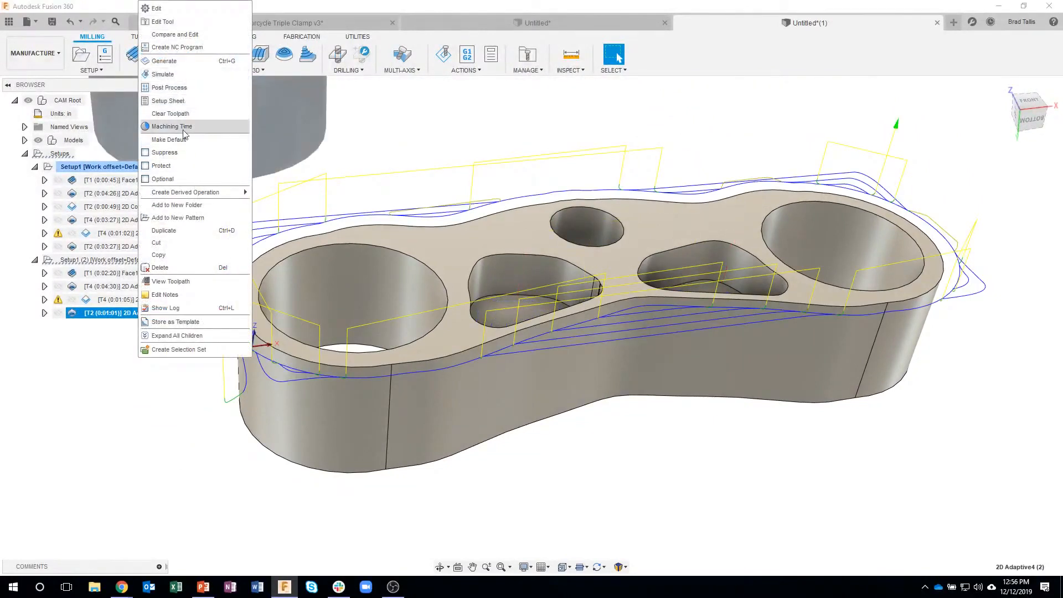
pyautogui.click(176, 267)
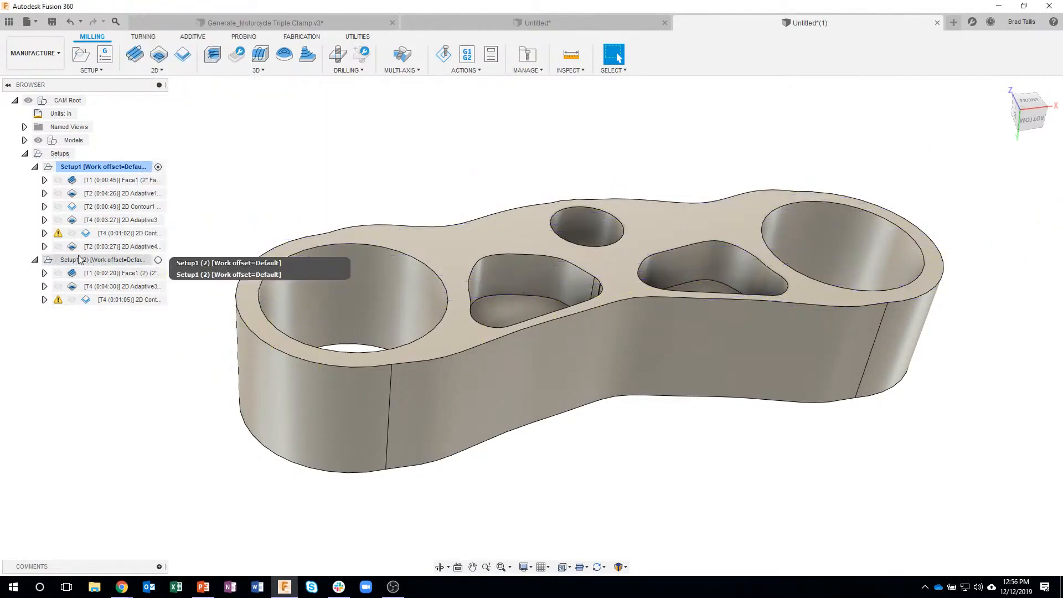
# - Review Setup1's stock orientation, then the duplicated setup's face, pocket adaptive and pocket contour toolpaths
pyautogui.click(91, 167)
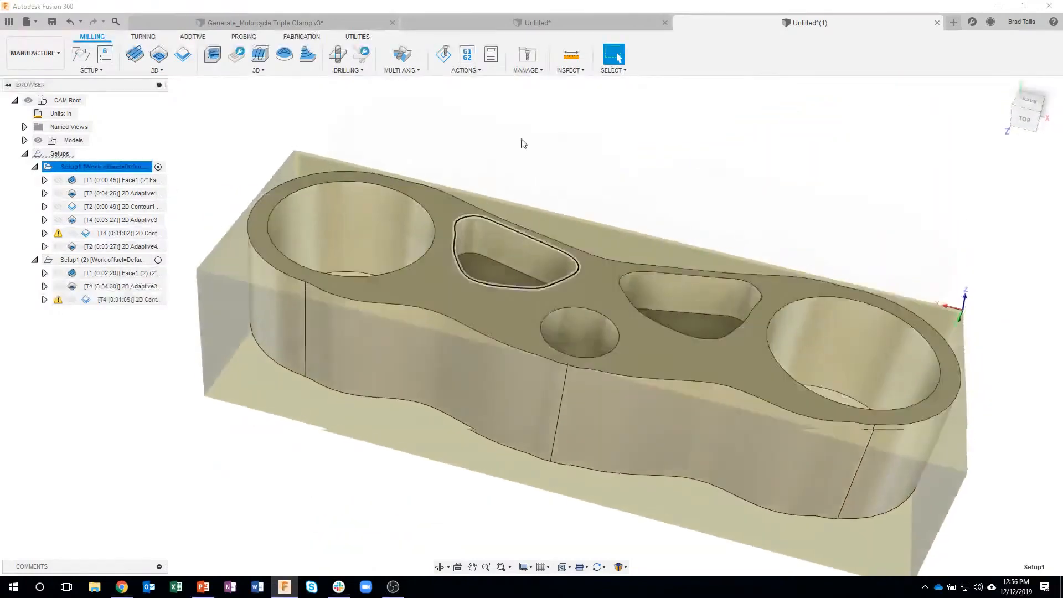
pyautogui.keyDown('shift'); pyautogui.moveTo(521, 140); pyautogui.dragTo(523, 222, button='middle'); pyautogui.keyUp('shift')
pyautogui.keyDown('shift'); pyautogui.moveTo(606, 403); pyautogui.dragTo(161, 270, button='middle'); pyautogui.keyUp('shift')
pyautogui.click(150, 260)
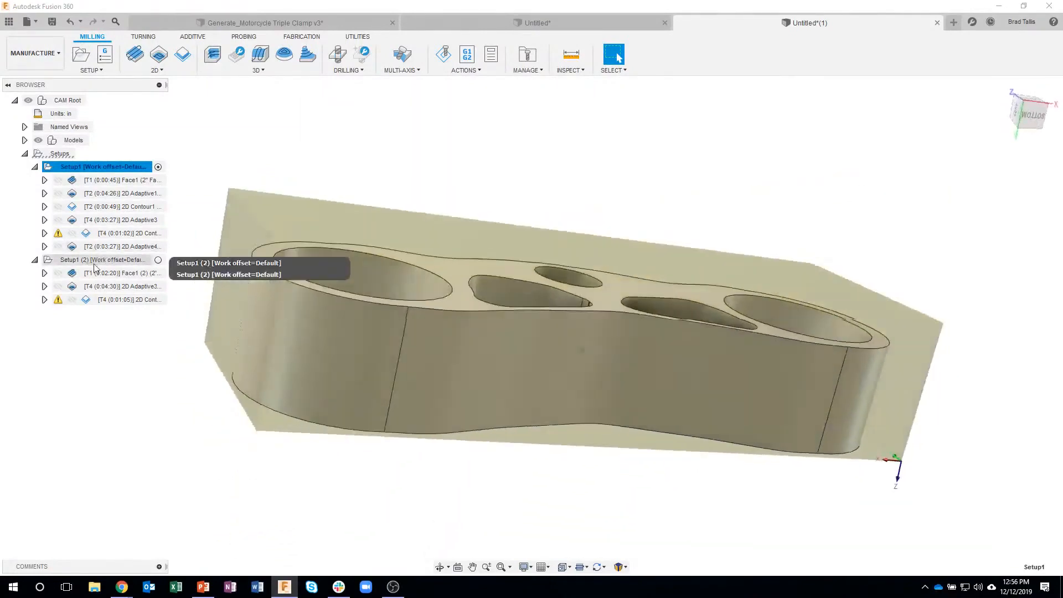
pyautogui.click(104, 274)
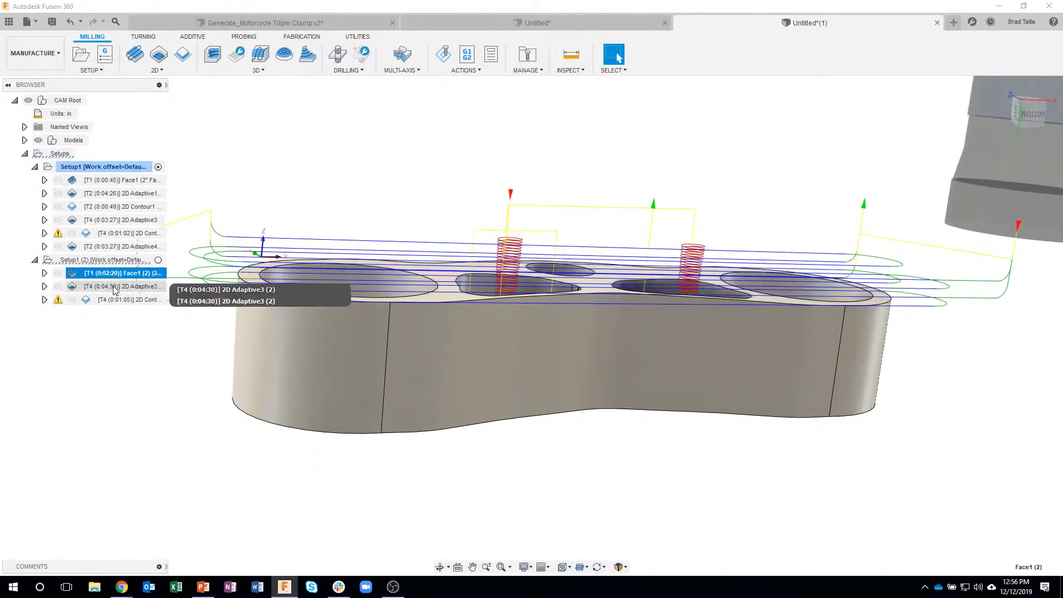
pyautogui.click(115, 287)
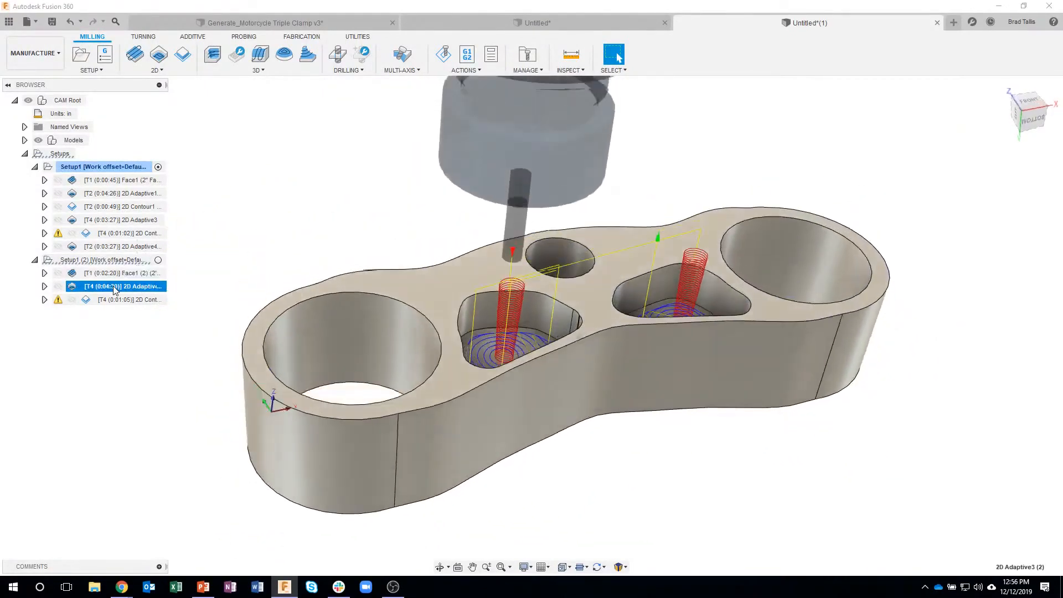
pyautogui.click(123, 300)
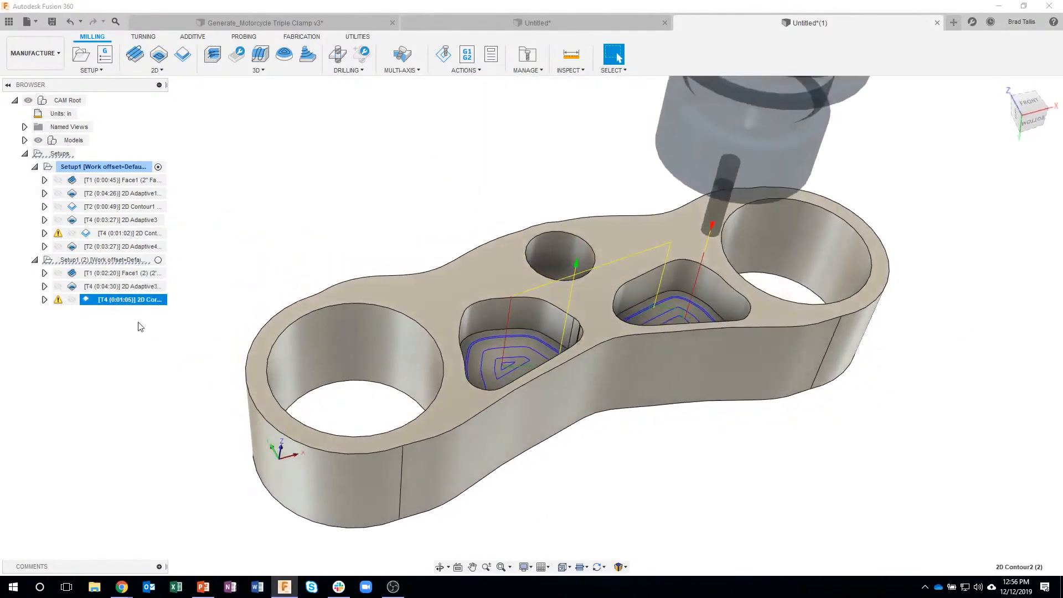
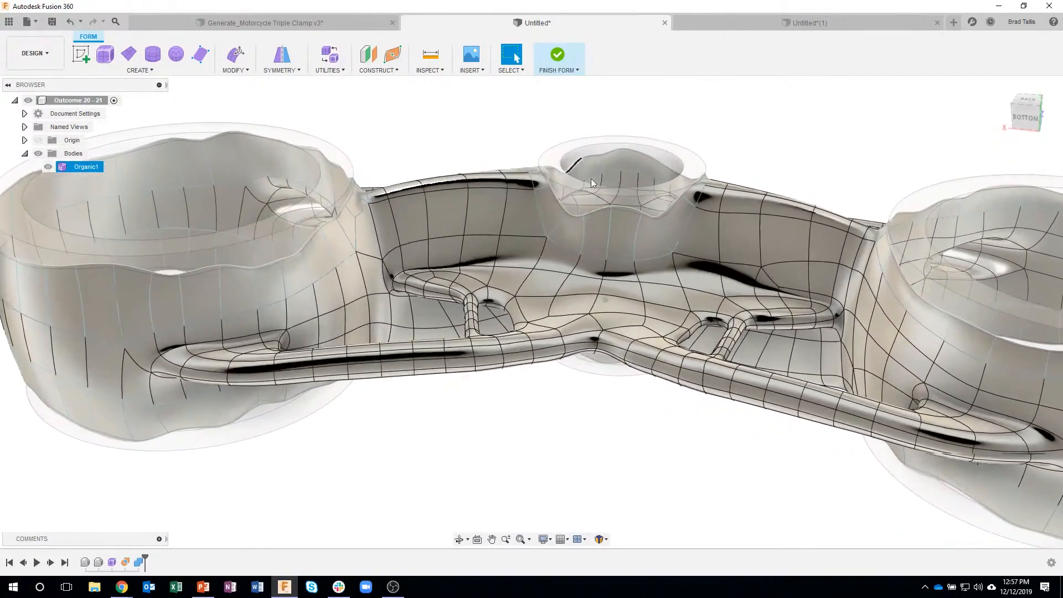
# - Examine the generative design's organic T-Spline body from several angles, focusing on the thin struts crossing its openings
pyautogui.keyDown('shift'); pyautogui.moveTo(585, 188); pyautogui.dragTo(594, 349, button='middle'); pyautogui.keyUp('shift')
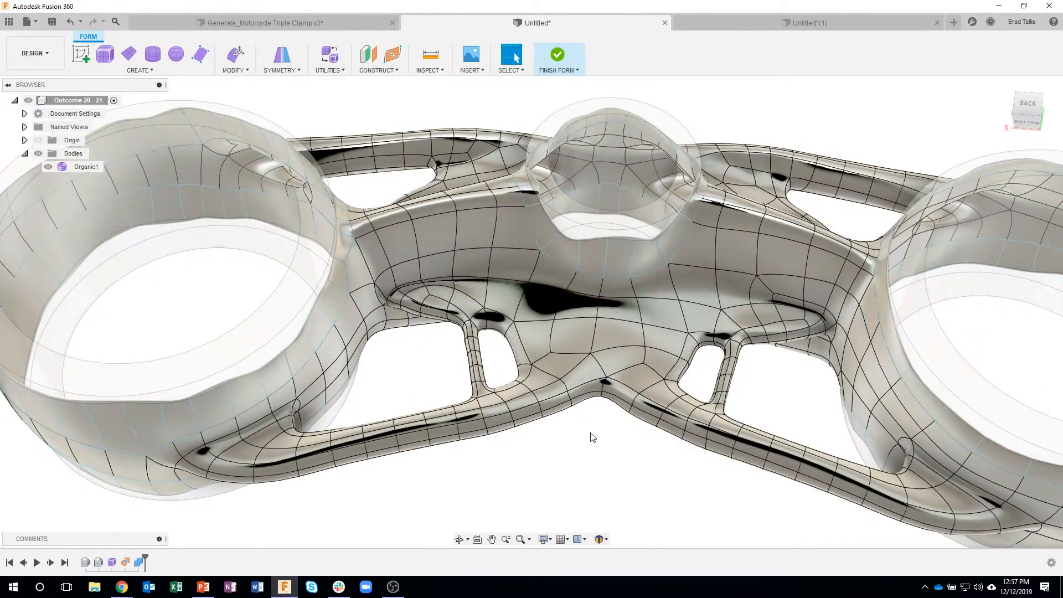
pyautogui.keyDown('shift'); pyautogui.moveTo(608, 414); pyautogui.dragTo(433, 330, button='middle'); pyautogui.keyUp('shift')
pyautogui.scroll(5, 580, 387)
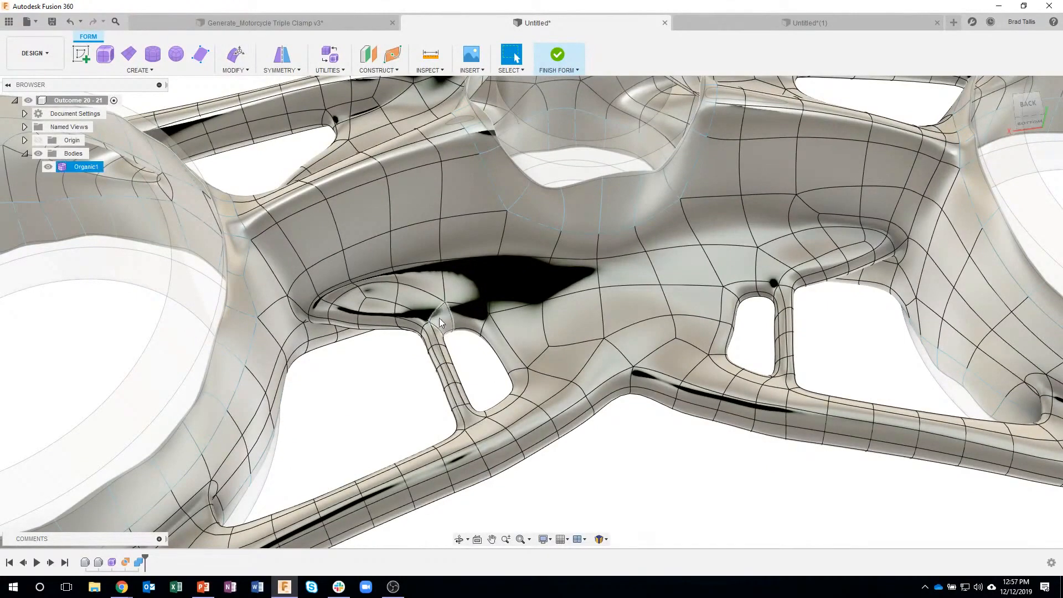
pyautogui.keyDown('shift'); pyautogui.moveTo(440, 321); pyautogui.dragTo(462, 374, button='middle'); pyautogui.keyUp('shift')
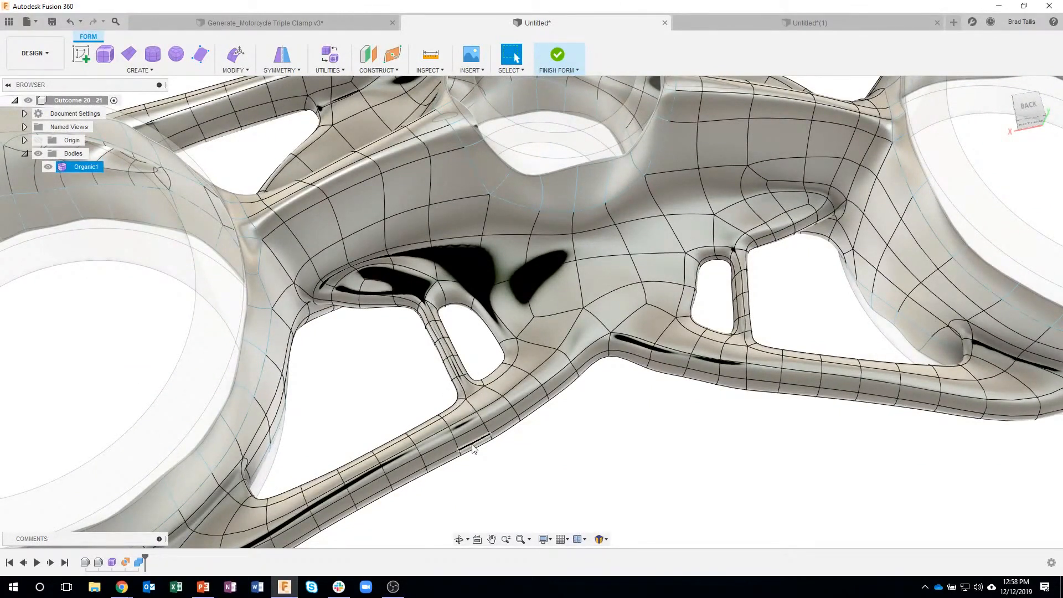
pyautogui.scroll(-3, 437, 434)
pyautogui.keyDown('shift'); pyautogui.moveTo(598, 356); pyautogui.dragTo(550, 451, button='middle'); pyautogui.keyUp('shift')
pyautogui.scroll(2, 603, 386)
pyautogui.keyDown('shift'); pyautogui.moveTo(604, 386); pyautogui.dragTo(543, 467, button='middle'); pyautogui.keyUp('shift')
pyautogui.keyDown('shift'); pyautogui.moveTo(483, 348); pyautogui.dragTo(543, 477, button='middle'); pyautogui.keyUp('shift')
pyautogui.scroll(8, 496, 446)
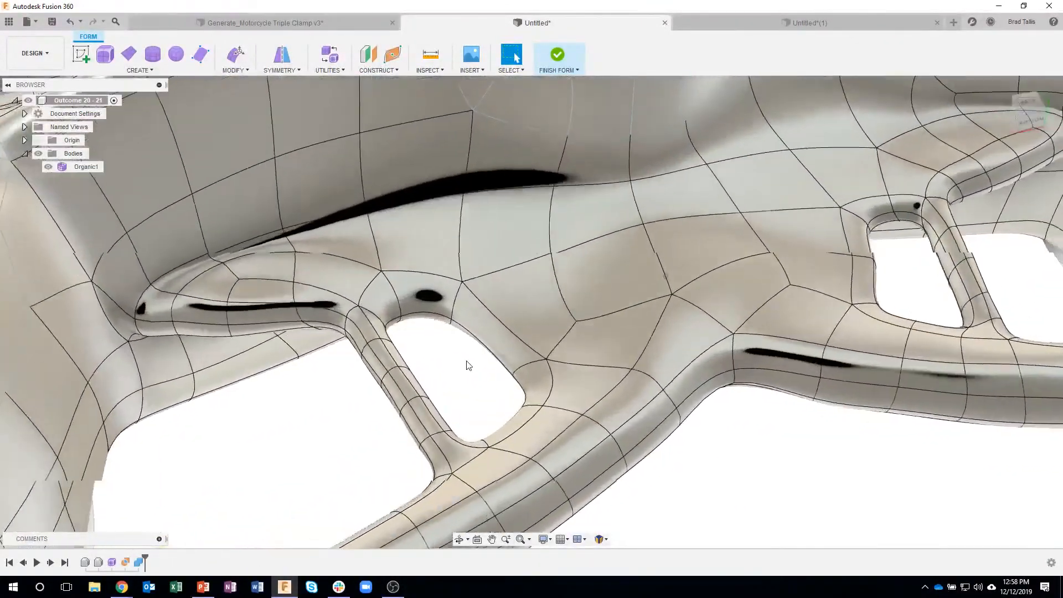
pyautogui.keyDown('shift'); pyautogui.moveTo(467, 365); pyautogui.dragTo(410, 363, button='middle'); pyautogui.keyUp('shift')
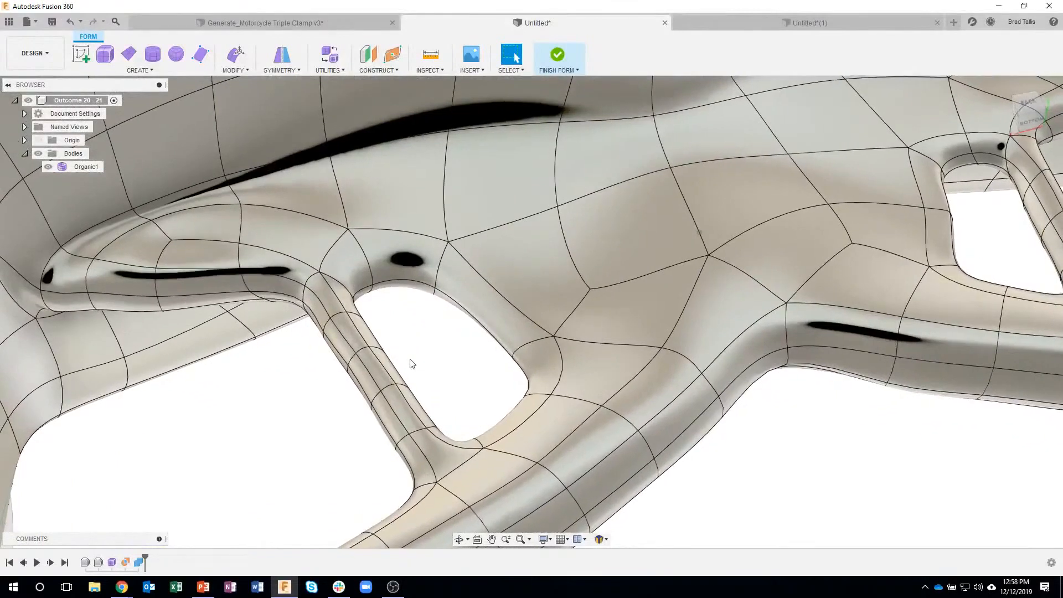
# - Remove the thin strut crossing the left opening with Erase And Fill in Fill Star mode, selecting all its faces through Feature Selection
pyautogui.rightClick(374, 367)
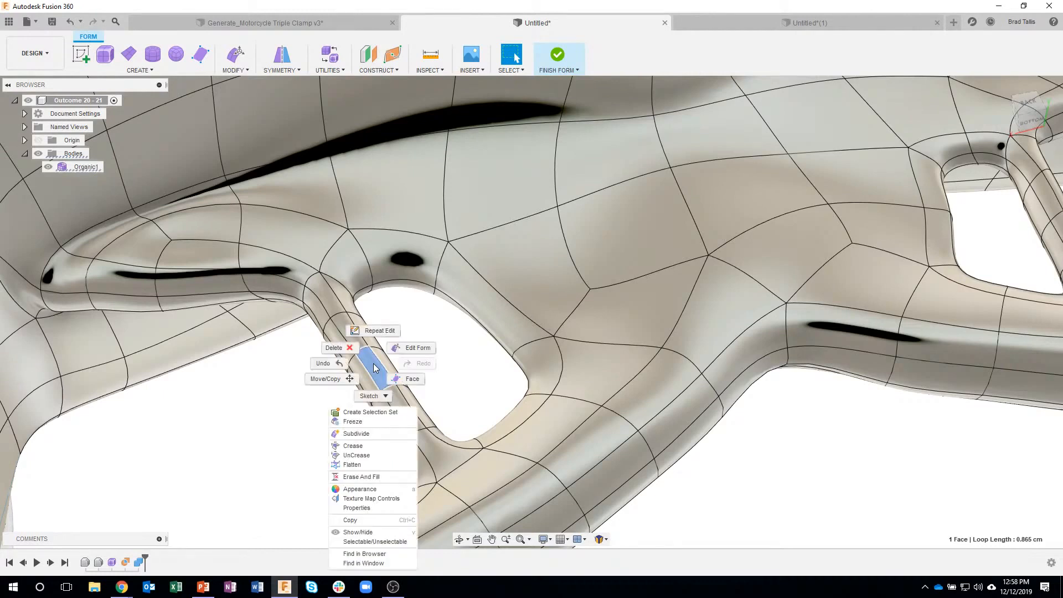
pyautogui.click(414, 349)
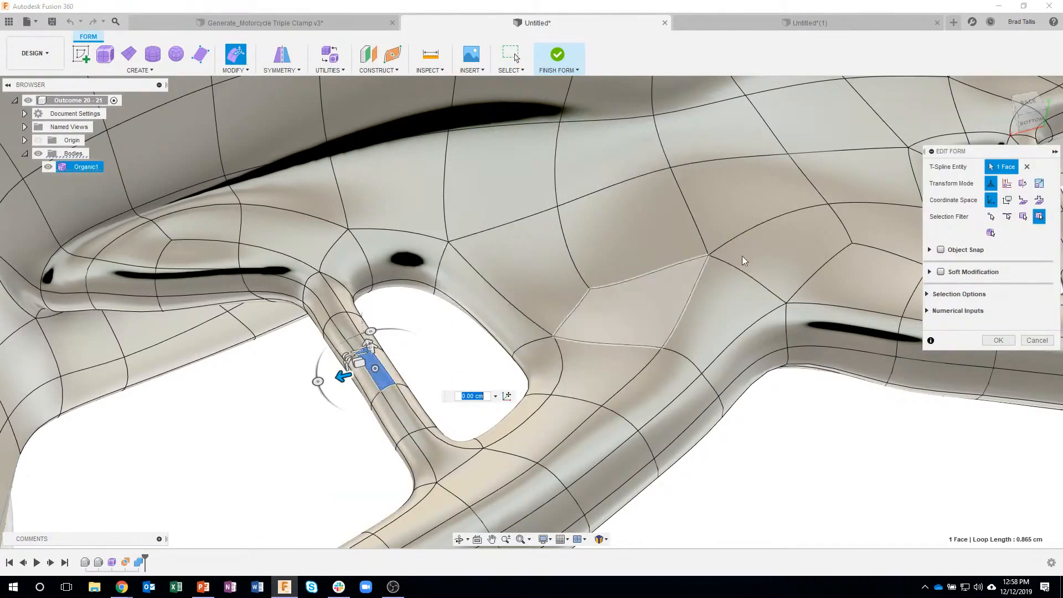
pyautogui.click(927, 294)
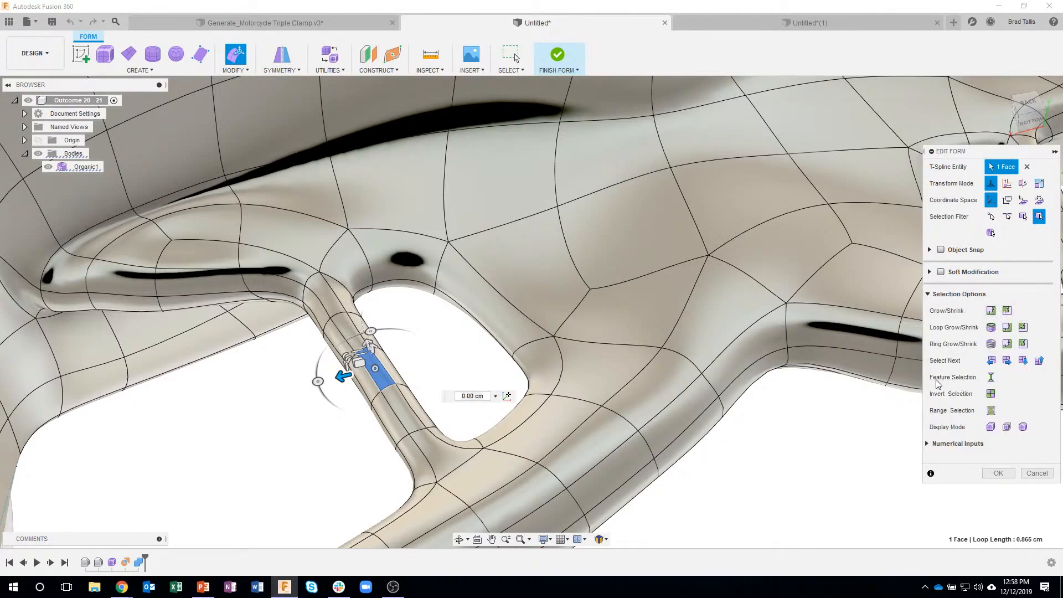
pyautogui.click(992, 379)
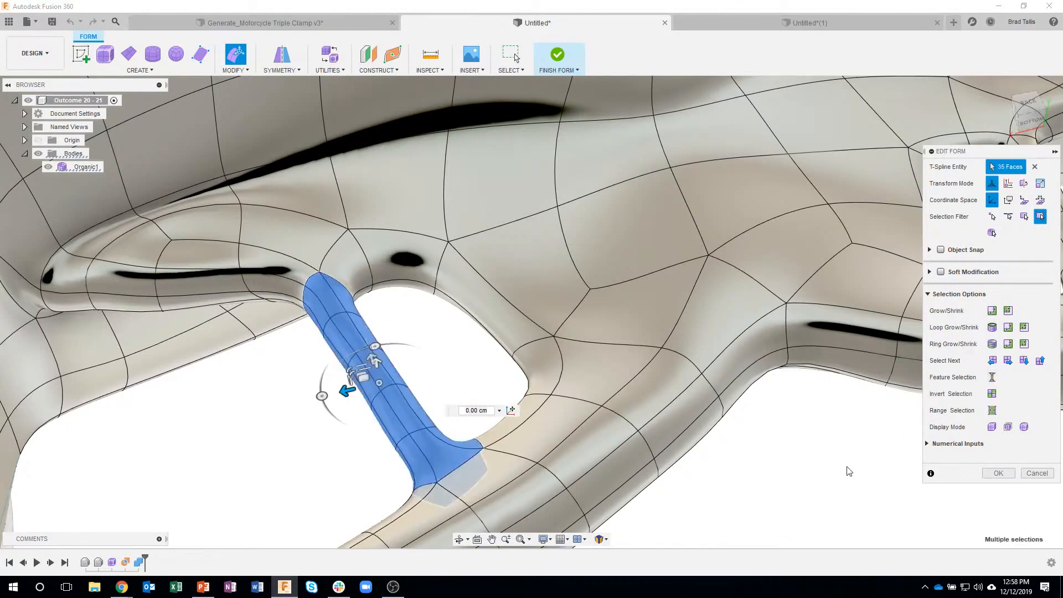
pyautogui.keyDown('shift'); pyautogui.moveTo(828, 467); pyautogui.dragTo(505, 310, button='middle'); pyautogui.keyUp('shift')
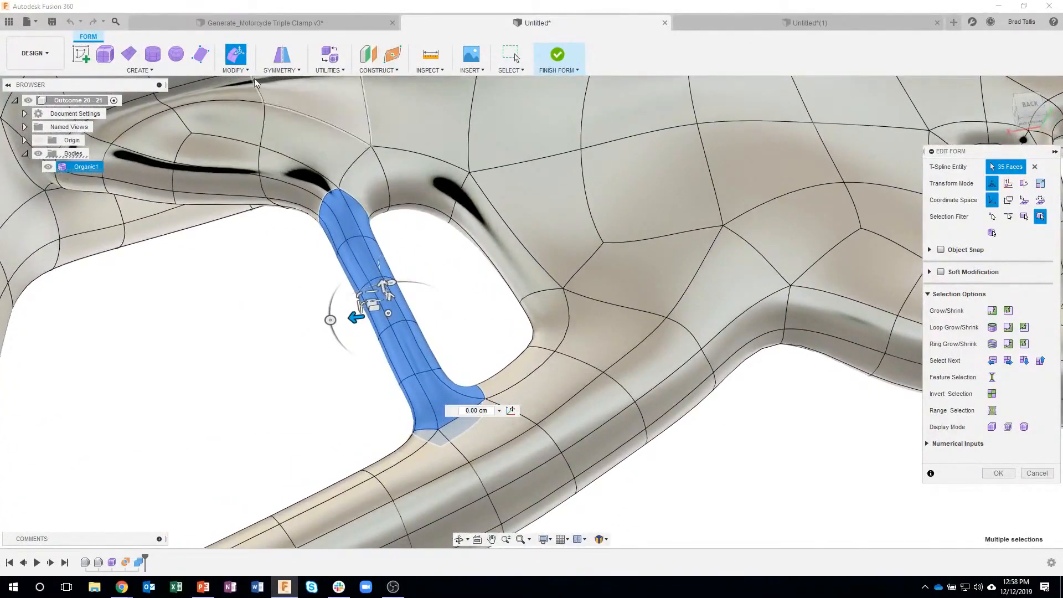
pyautogui.click(234, 71)
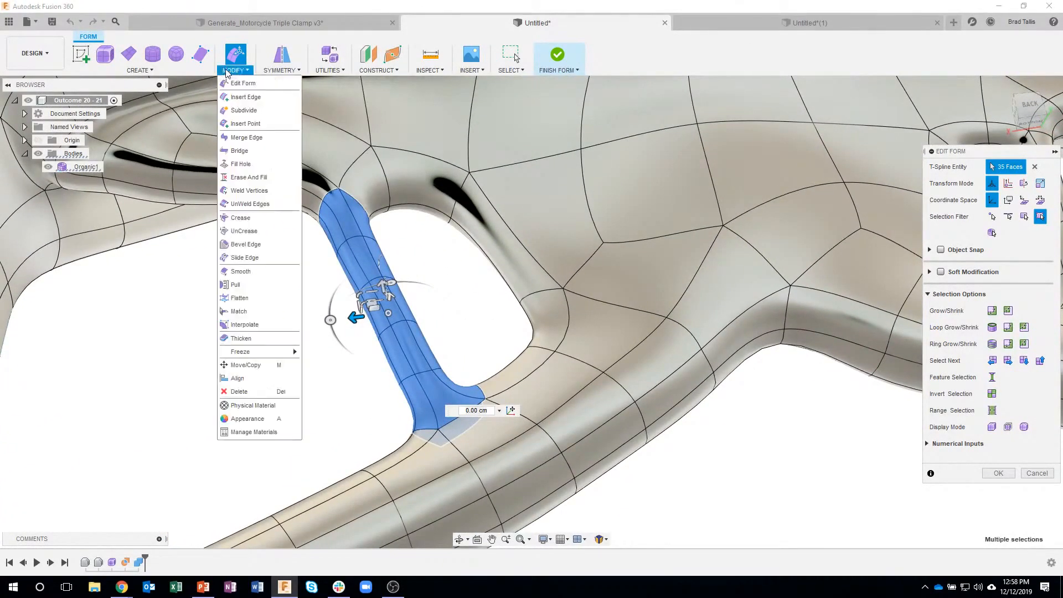
pyautogui.click(244, 178)
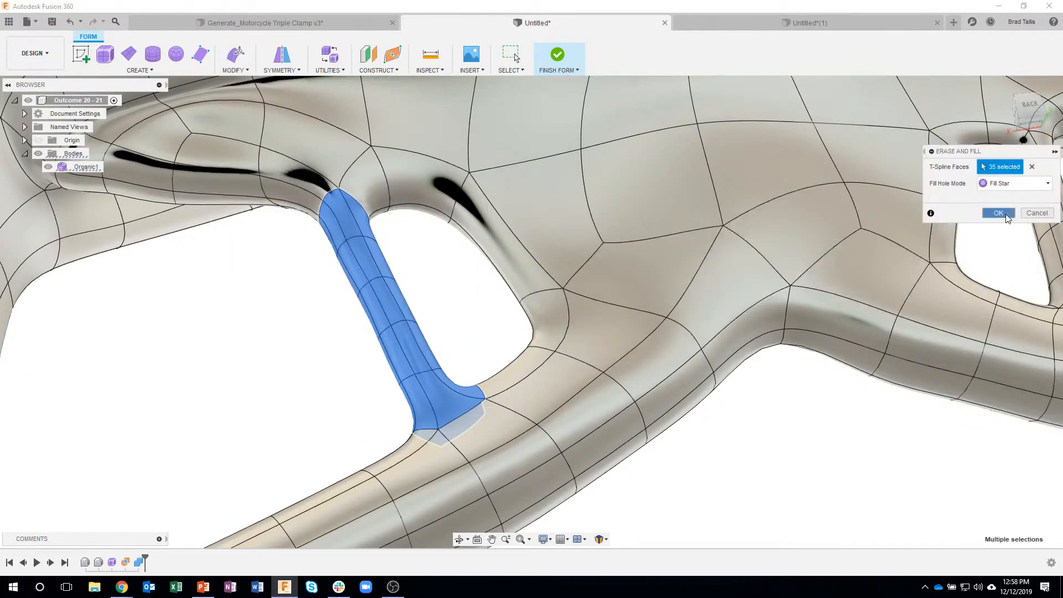
pyautogui.click(998, 213)
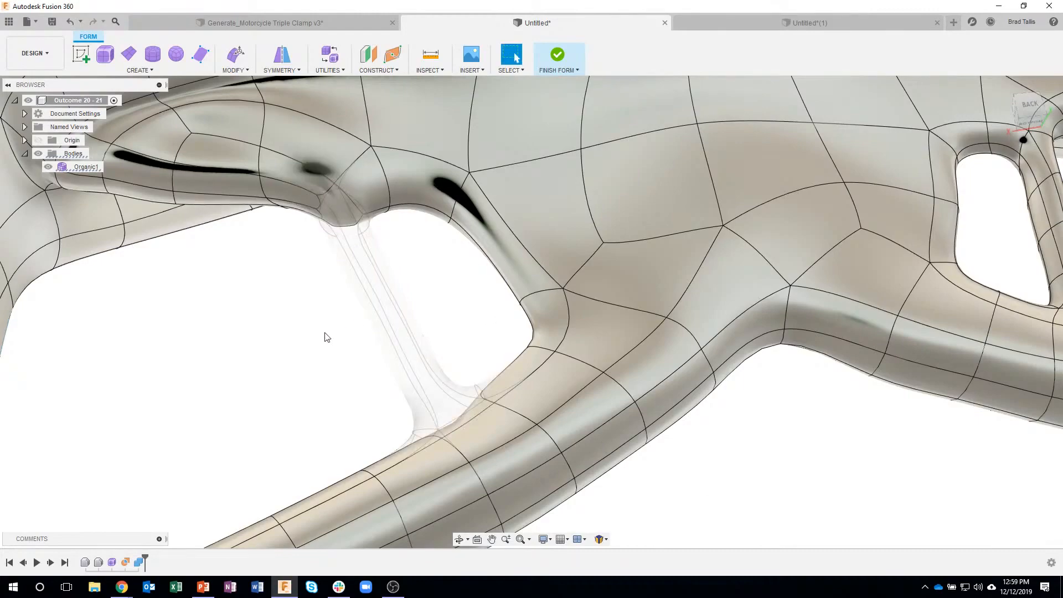
# - Raise the patch face at the erased strut's upper end by about 0.13 cm with Edit Form to blend it into the rim
pyautogui.keyDown('shift'); pyautogui.moveTo(326, 337); pyautogui.dragTo(610, 218, button='middle'); pyautogui.keyUp('shift')
pyautogui.scroll(3, 610, 218)
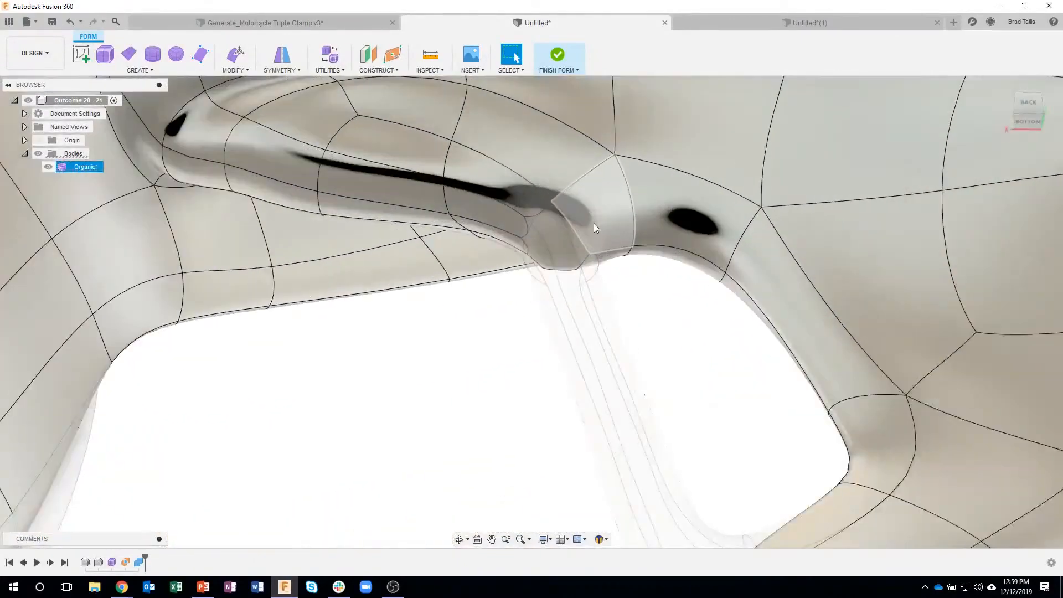
pyautogui.rightClick(559, 238)
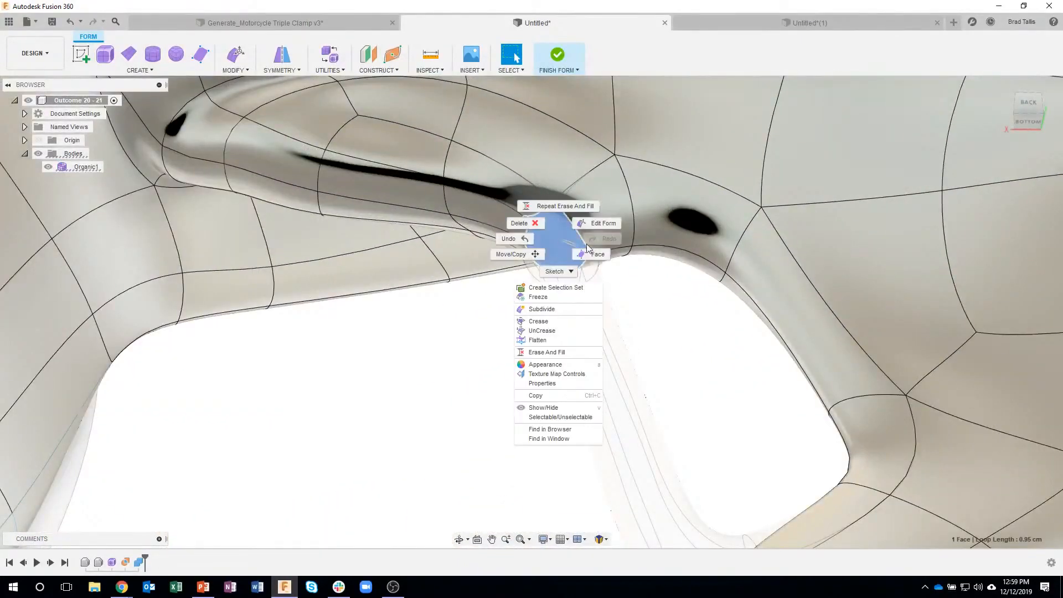
pyautogui.click(598, 224)
pyautogui.keyDown('shift'); pyautogui.moveTo(596, 269); pyautogui.dragTo(551, 362, button='middle'); pyautogui.keyUp('shift')
pyautogui.moveTo(497, 300); pyautogui.dragTo(501, 270)
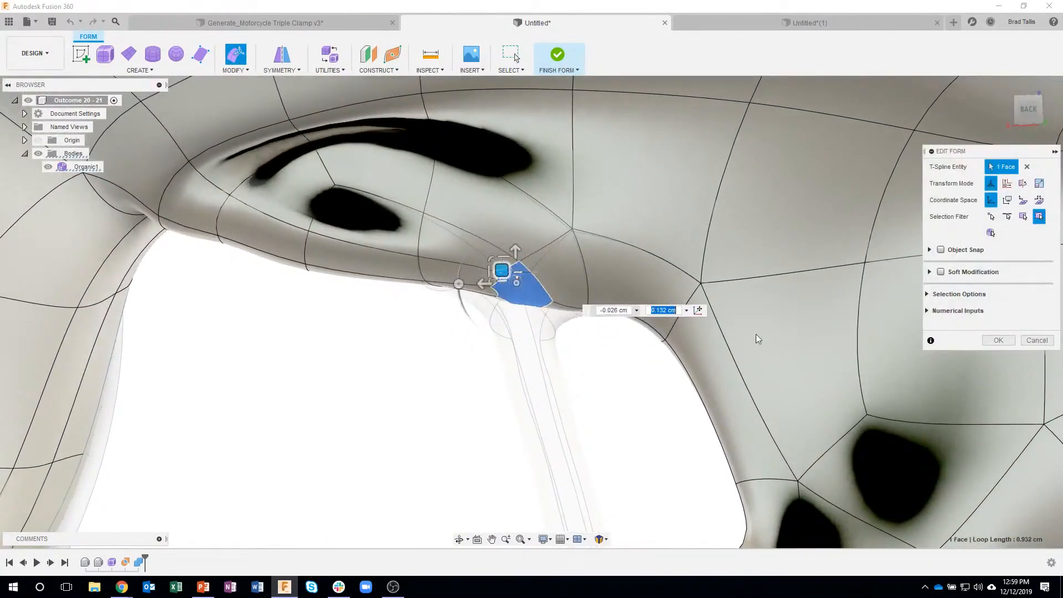
pyautogui.click(998, 340)
# - Delete the middle band of faces from the thin strut crossing the right-hand opening
pyautogui.keyDown('shift'); pyautogui.moveTo(423, 315); pyautogui.dragTo(662, 247, button='middle'); pyautogui.keyUp('shift')
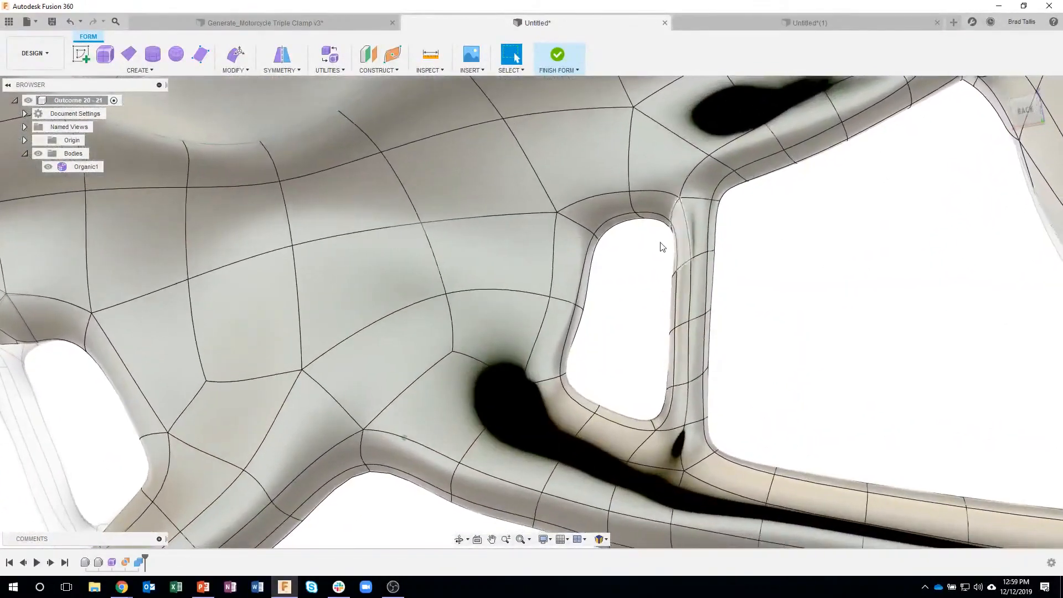
pyautogui.moveTo(653, 246); pyautogui.dragTo(747, 398)
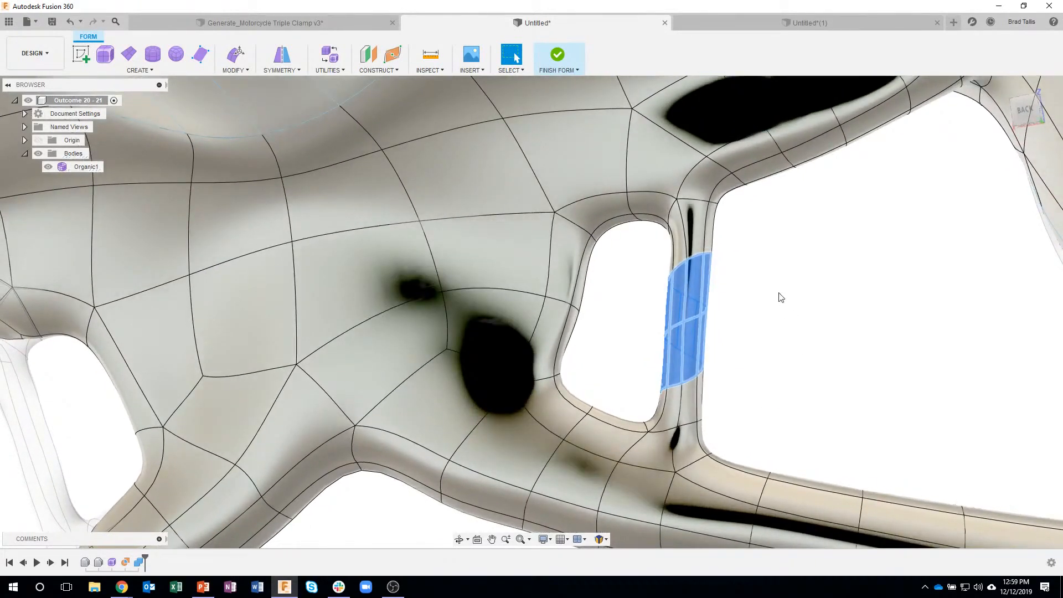
pyautogui.press('Delete')
# - Delete the leftover stub faces and adjoining rim faces around the cut strut's upper end
pyautogui.keyDown('shift'); pyautogui.moveTo(774, 284); pyautogui.dragTo(703, 264, button='middle'); pyautogui.keyUp('shift')
pyautogui.click(704, 264)
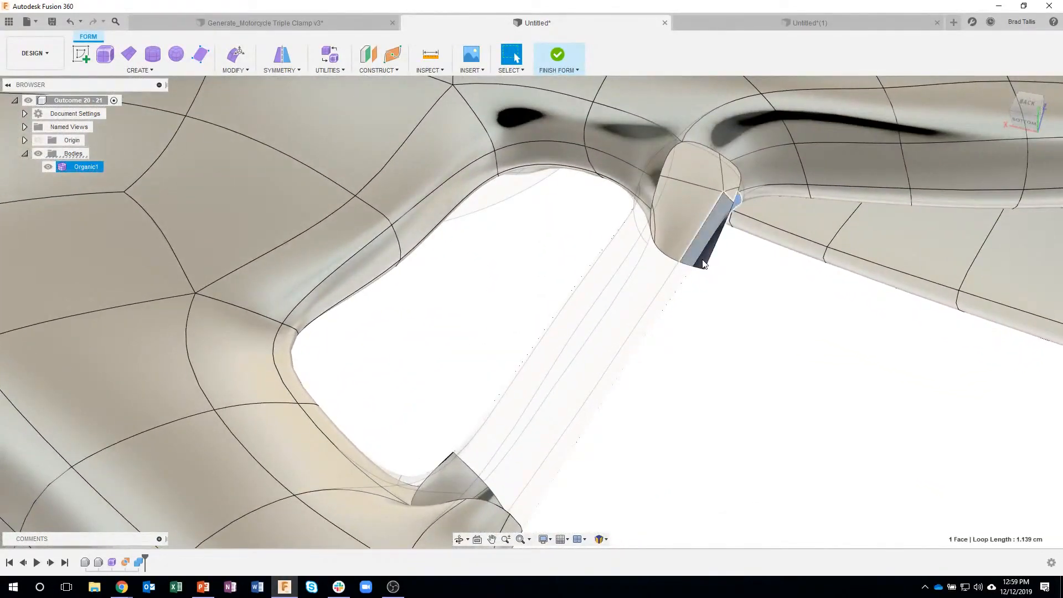
pyautogui.click(681, 232)
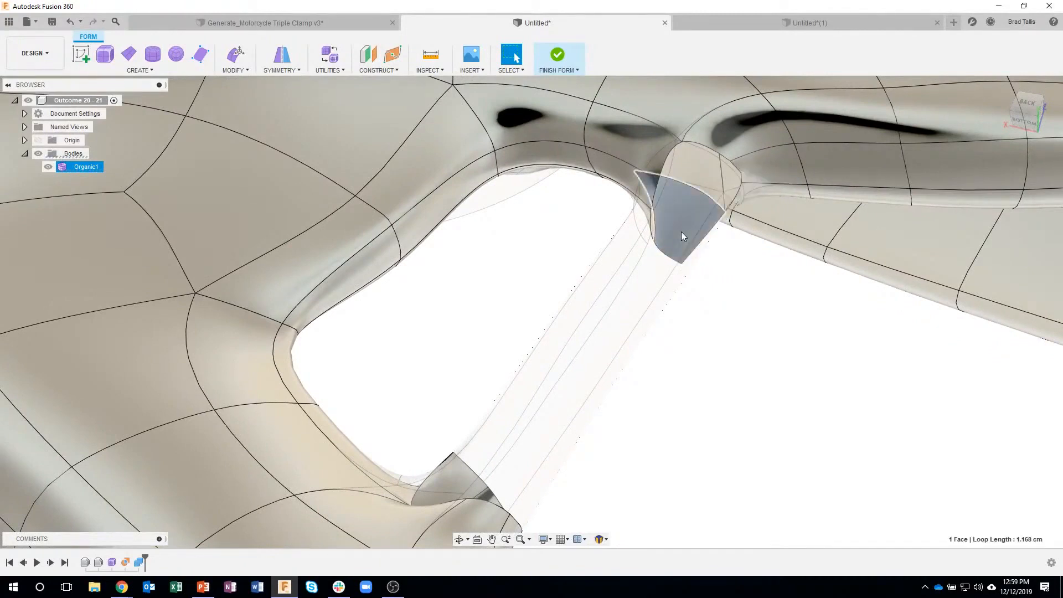
pyautogui.press('Escape')
pyautogui.keyDown('shift'); pyautogui.moveTo(681, 232); pyautogui.dragTo(540, 234, button='middle'); pyautogui.keyUp('shift')
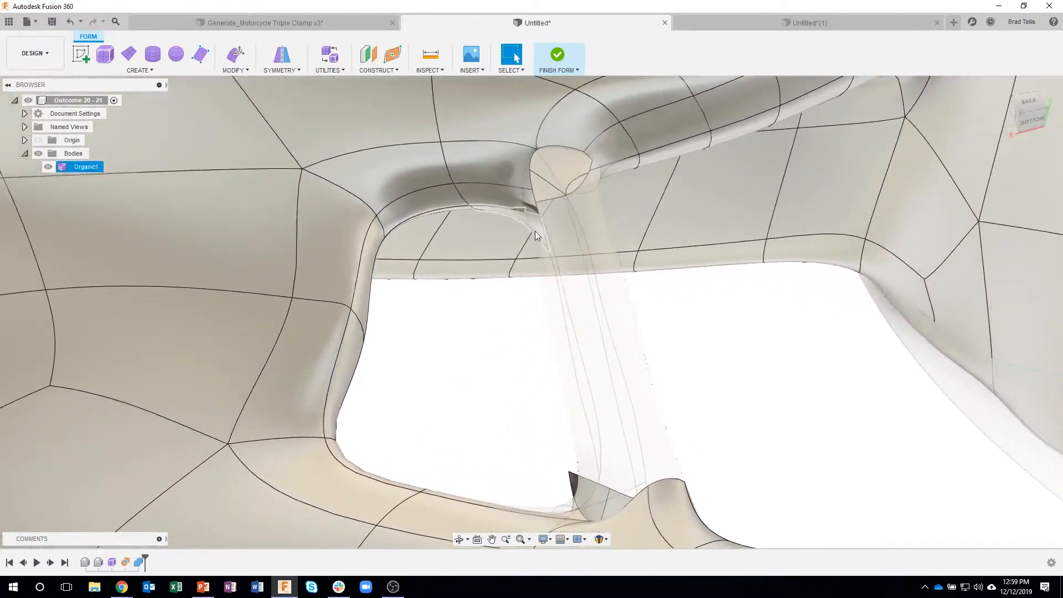
pyautogui.click(520, 199)
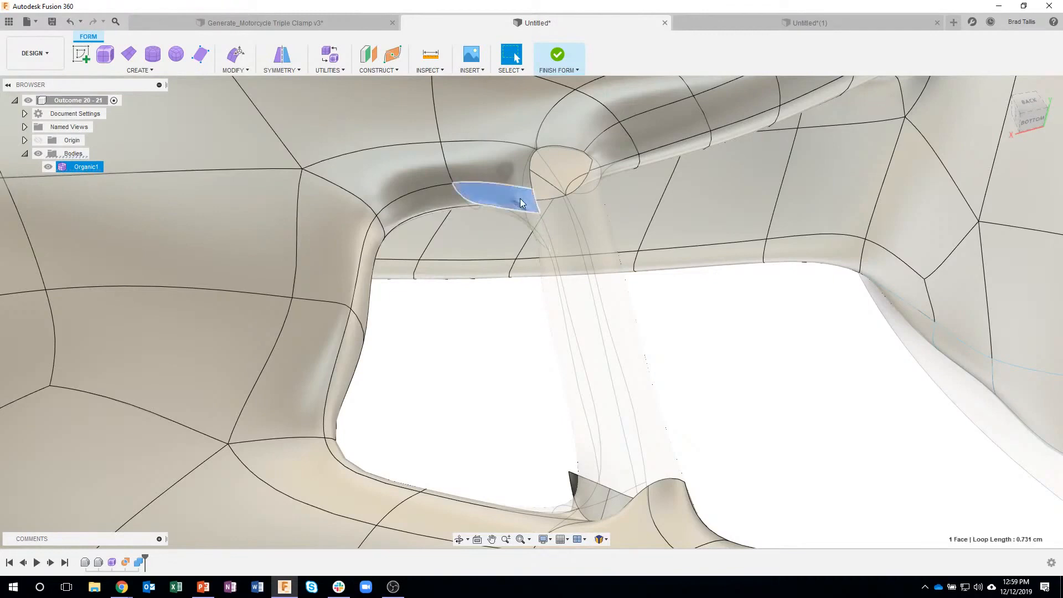
pyautogui.click(511, 167)
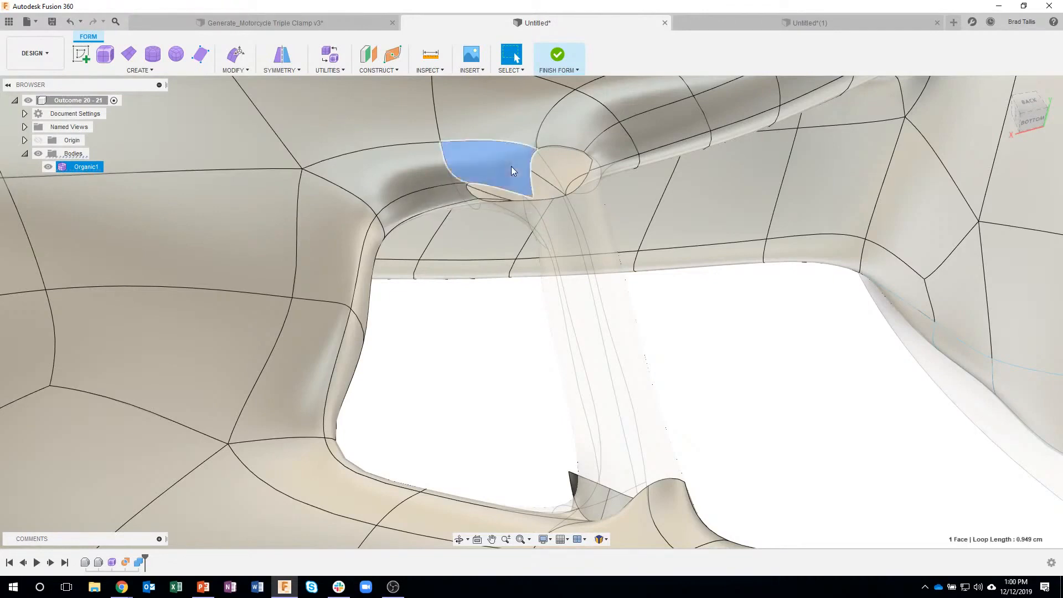
# - Close the open hole at the cut strut's upper end with Fill Hole in Reduced Star mode
pyautogui.keyDown('shift'); pyautogui.moveTo(517, 134); pyautogui.dragTo(228, 72, button='middle'); pyautogui.keyUp('shift')
pyautogui.click(228, 72)
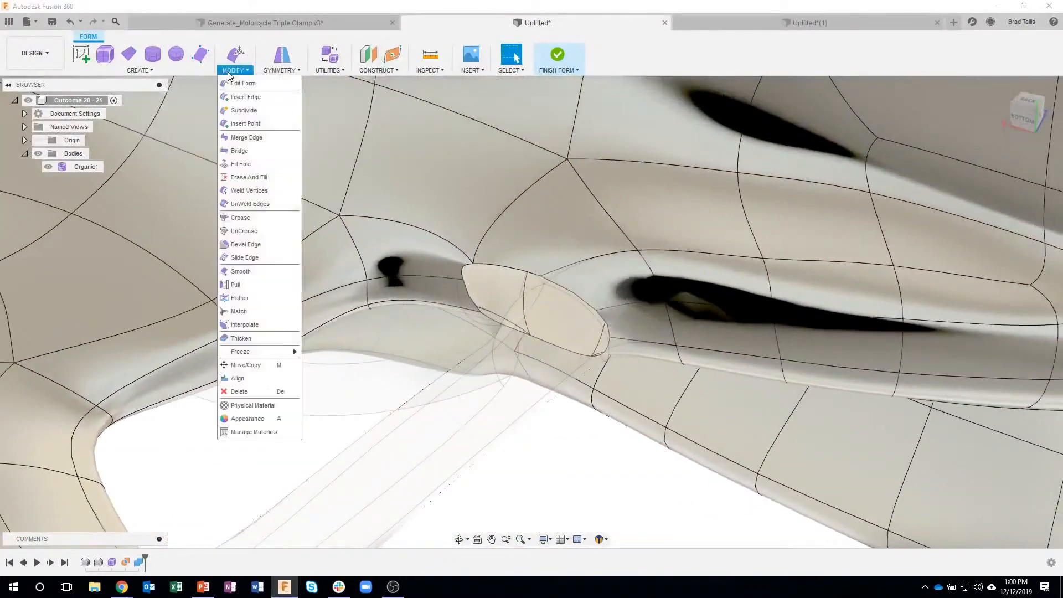
pyautogui.click(249, 164)
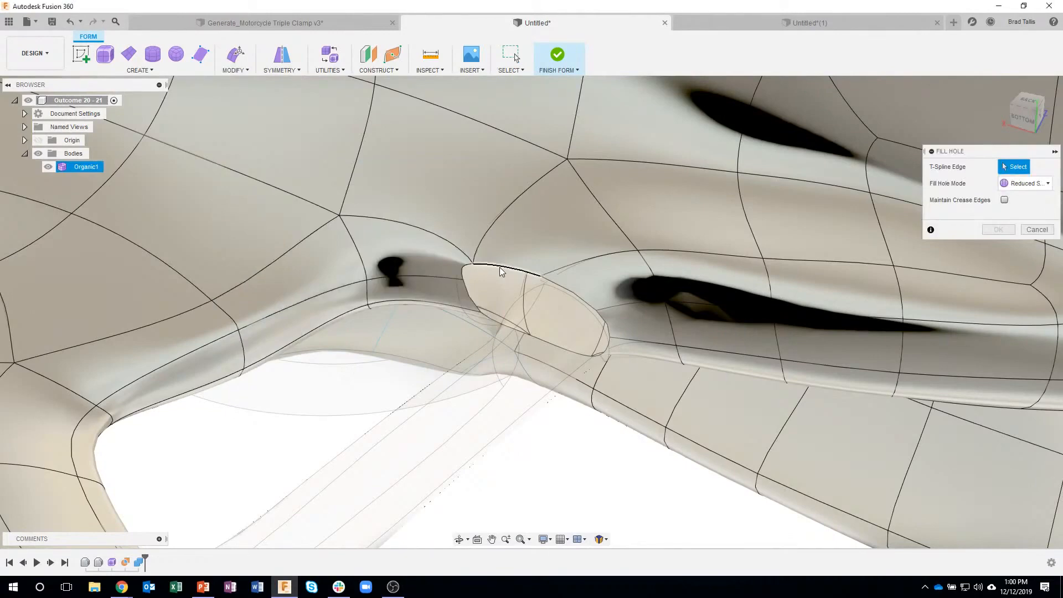
pyautogui.click(556, 287)
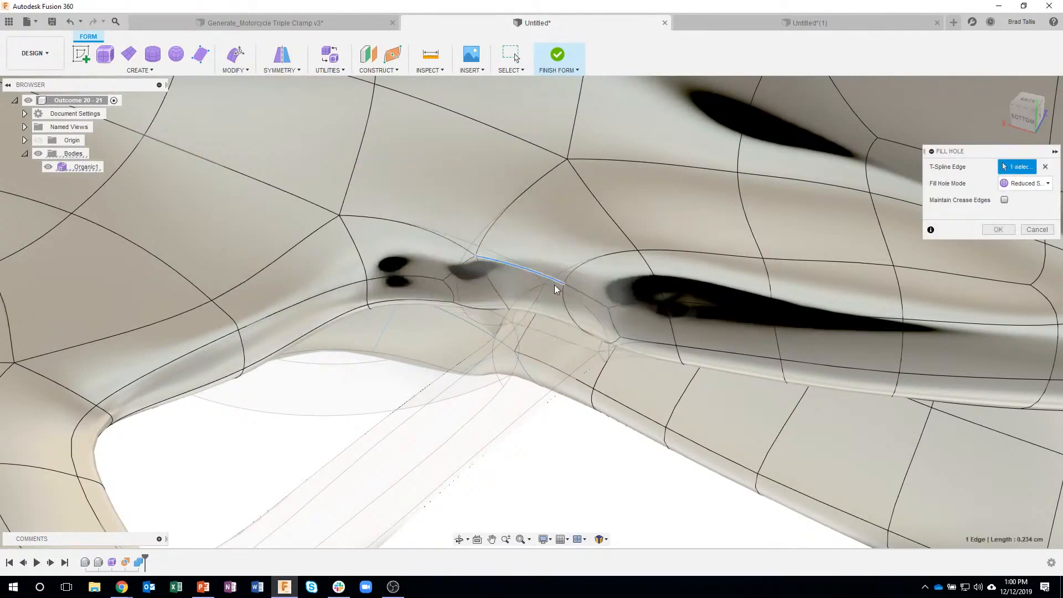
pyautogui.keyDown('shift'); pyautogui.moveTo(659, 273); pyautogui.dragTo(985, 221, button='middle'); pyautogui.keyUp('shift')
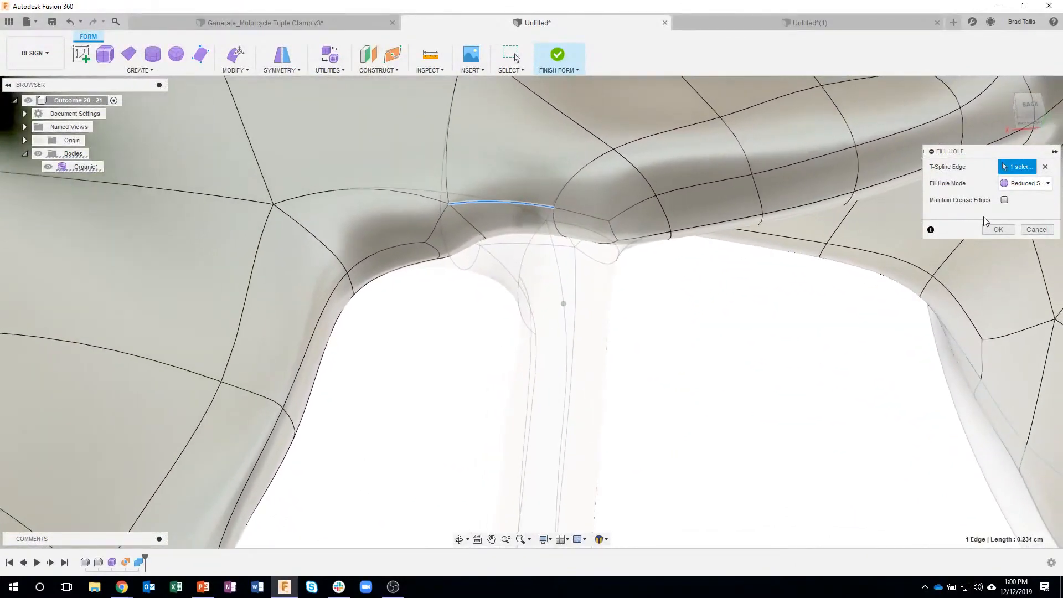
pyautogui.click(998, 229)
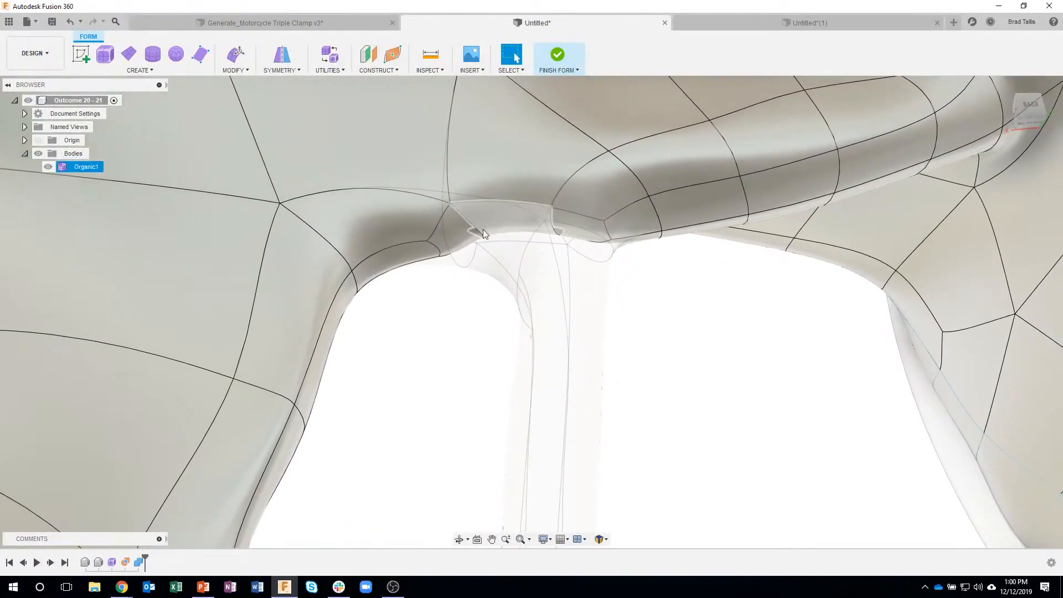
# - Lower two edges of the filled patch with Edit Form, one by about 0.08 cm and the other by about 0.10 cm
pyautogui.click(479, 229)
pyautogui.rightClick(478, 229)
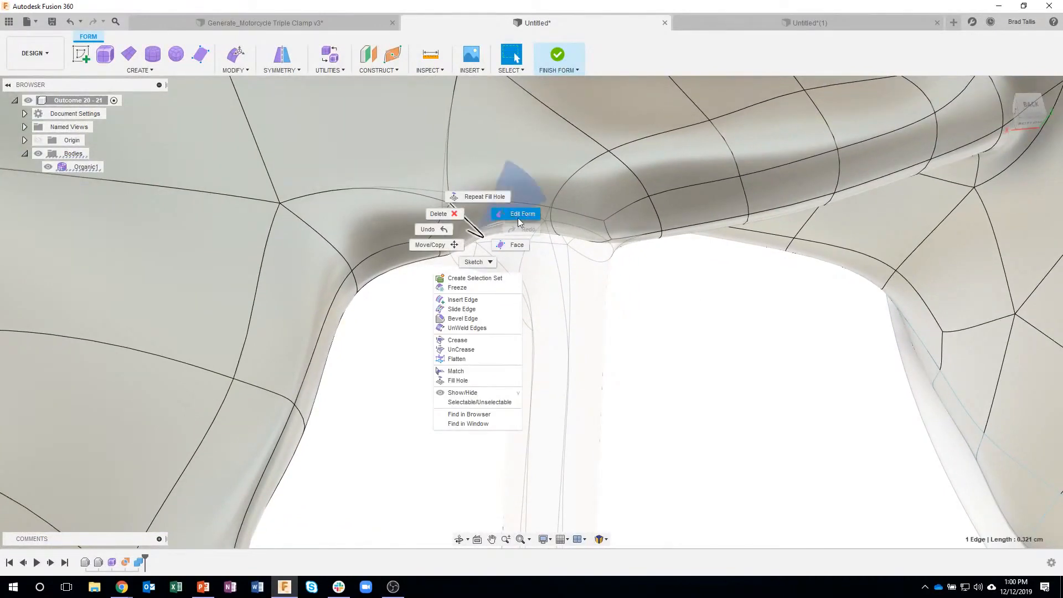
pyautogui.click(519, 215)
pyautogui.keyDown('shift'); pyautogui.moveTo(438, 209); pyautogui.dragTo(453, 177, button='middle'); pyautogui.keyUp('shift')
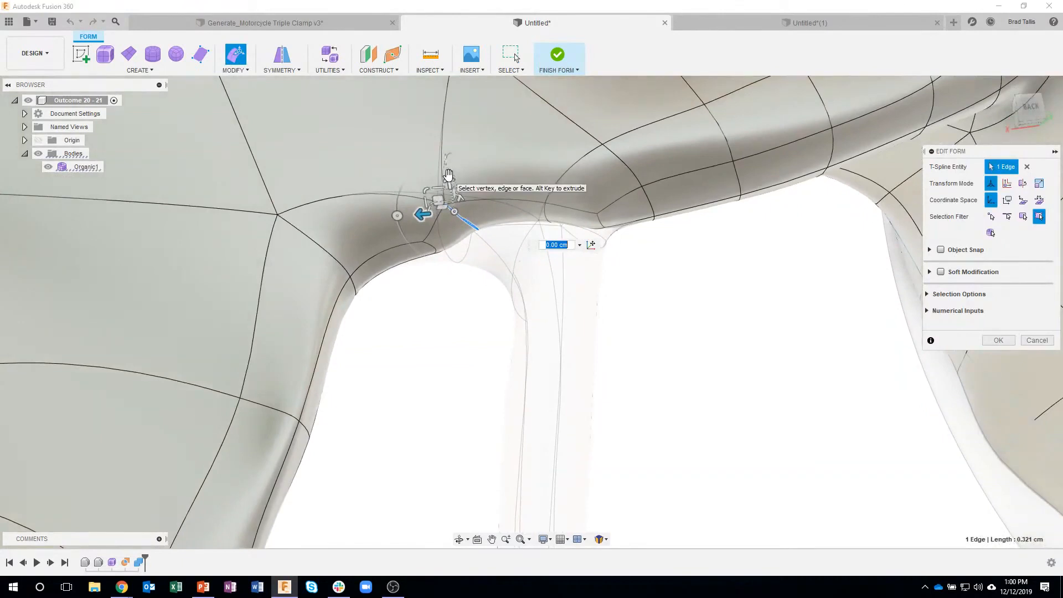
pyautogui.moveTo(449, 175); pyautogui.dragTo(450, 200)
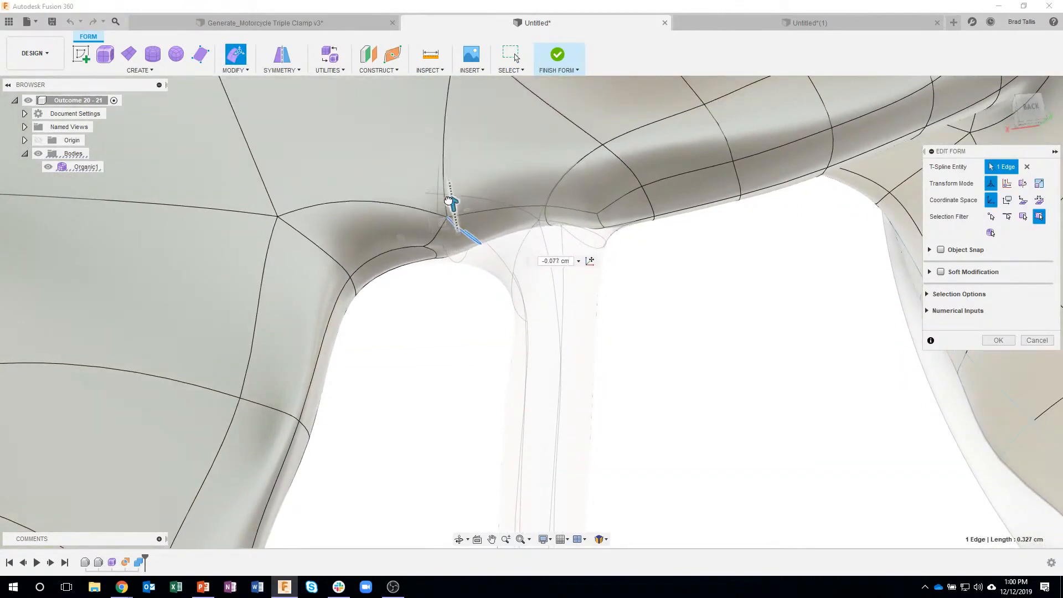
pyautogui.click(544, 215)
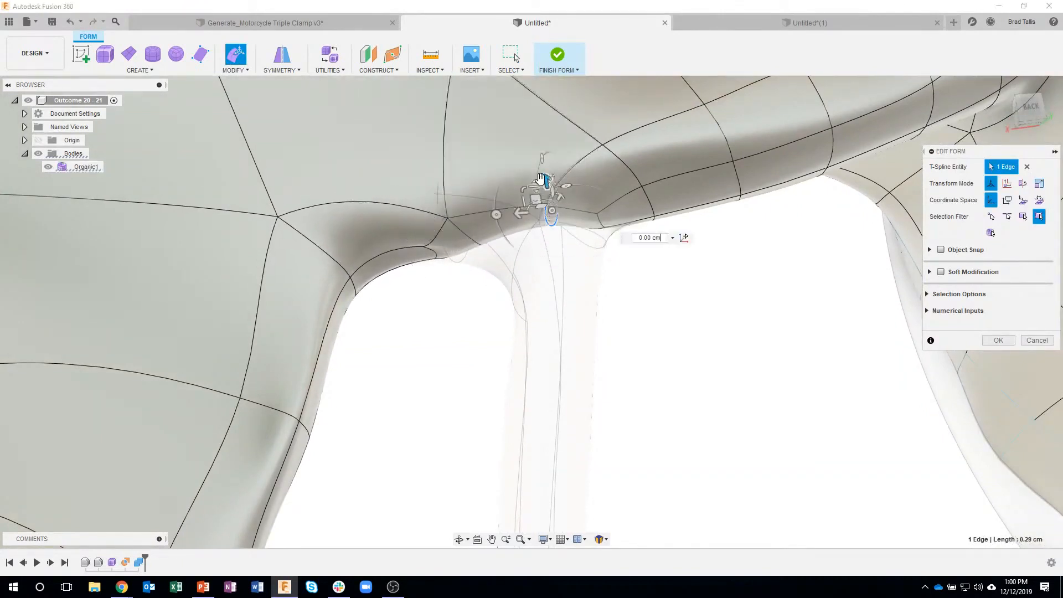
pyautogui.moveTo(543, 177); pyautogui.dragTo(566, 200)
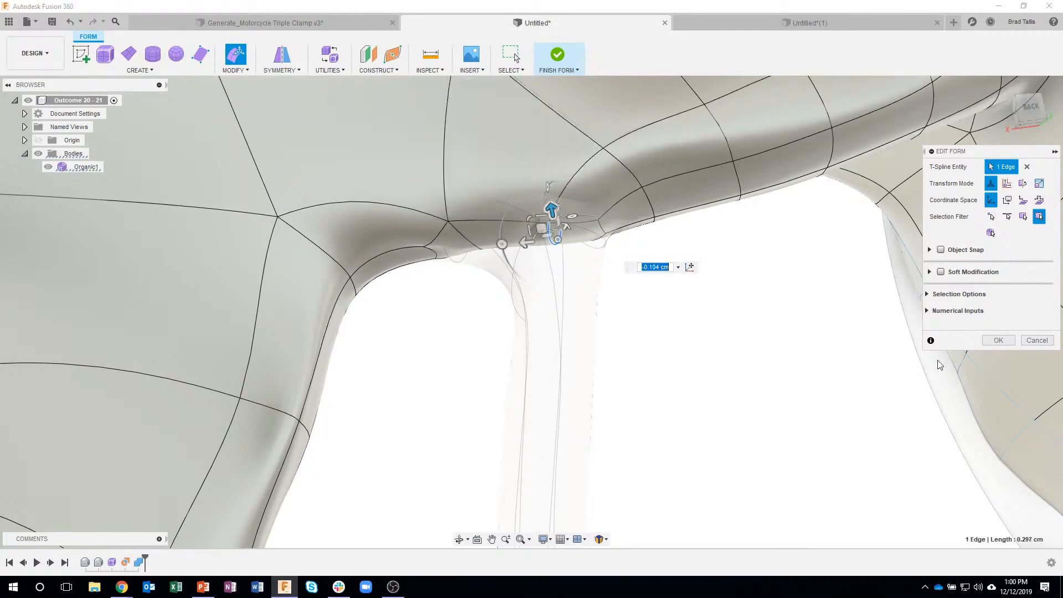
pyautogui.click(985, 340)
# - Delete four edge loops around the lower-left arm of the organic body to simplify its mesh
pyautogui.scroll(-6, 743, 380)
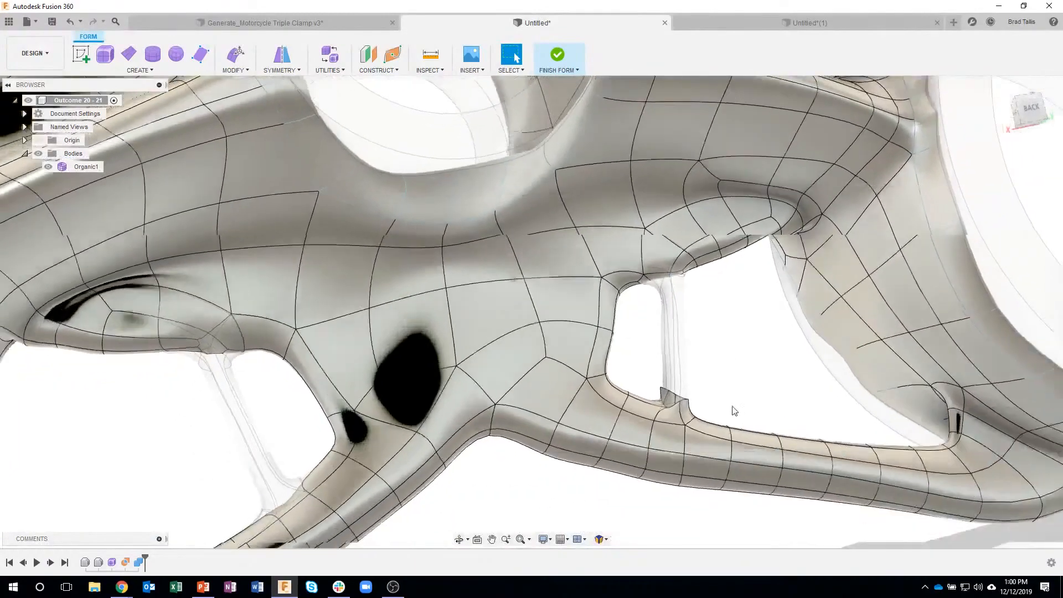
pyautogui.keyDown('shift'); pyautogui.moveTo(734, 410); pyautogui.dragTo(282, 424, button='middle'); pyautogui.keyUp('shift')
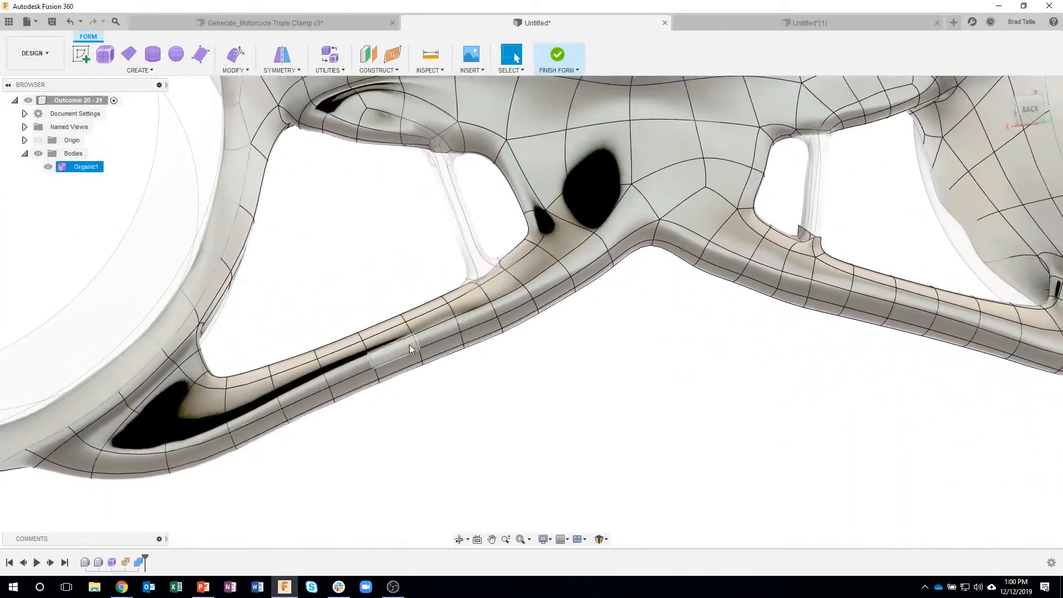
pyautogui.keyDown('shift'); pyautogui.moveTo(537, 288); pyautogui.dragTo(647, 285, button='middle'); pyautogui.keyUp('shift')
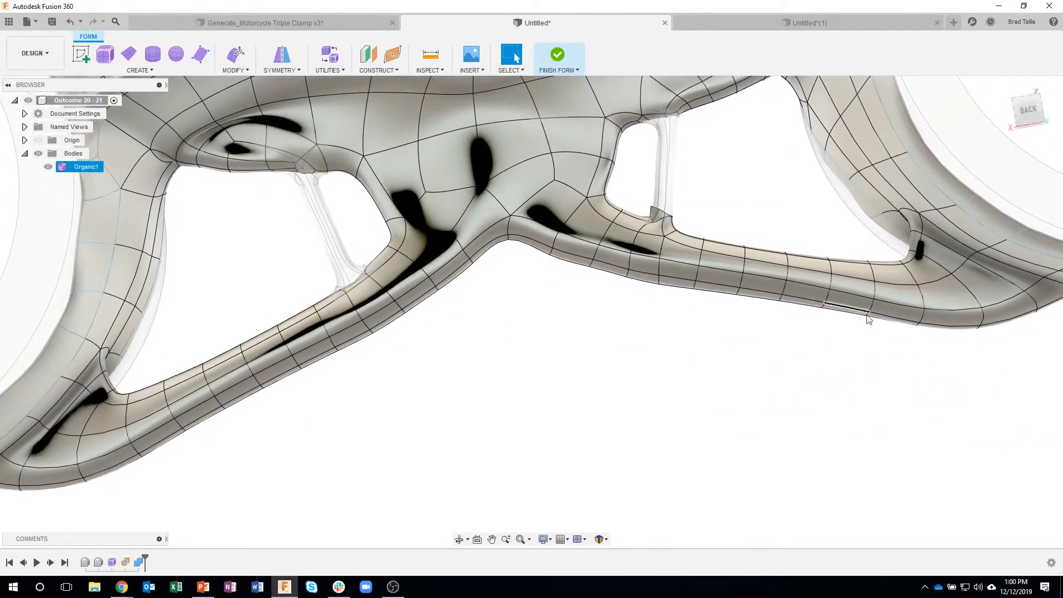
pyautogui.keyDown('shift'); pyautogui.moveTo(500, 382); pyautogui.dragTo(363, 332, button='middle'); pyautogui.keyUp('shift')
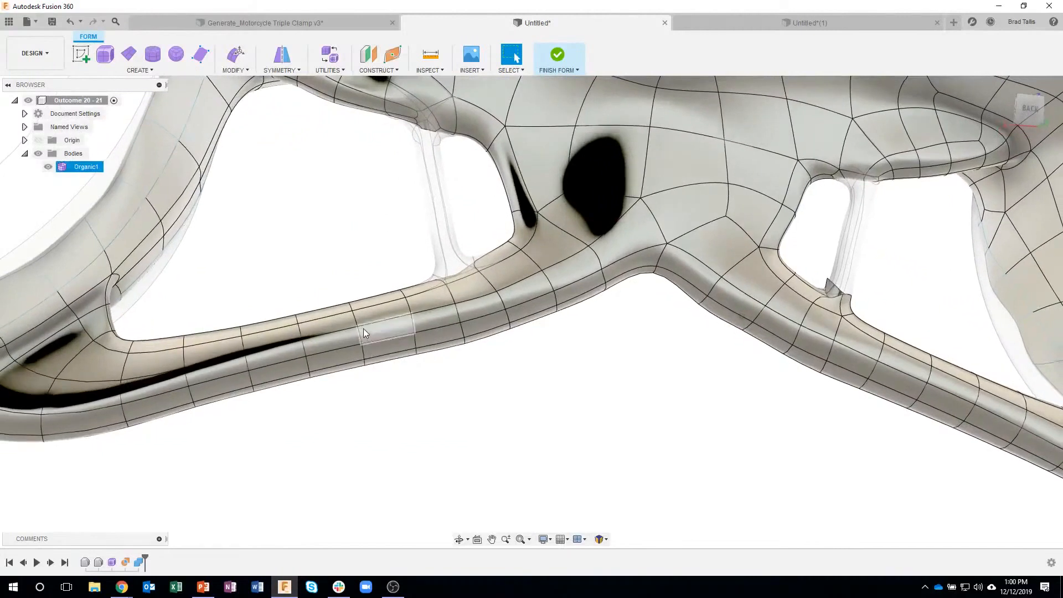
pyautogui.doubleClick(410, 308)
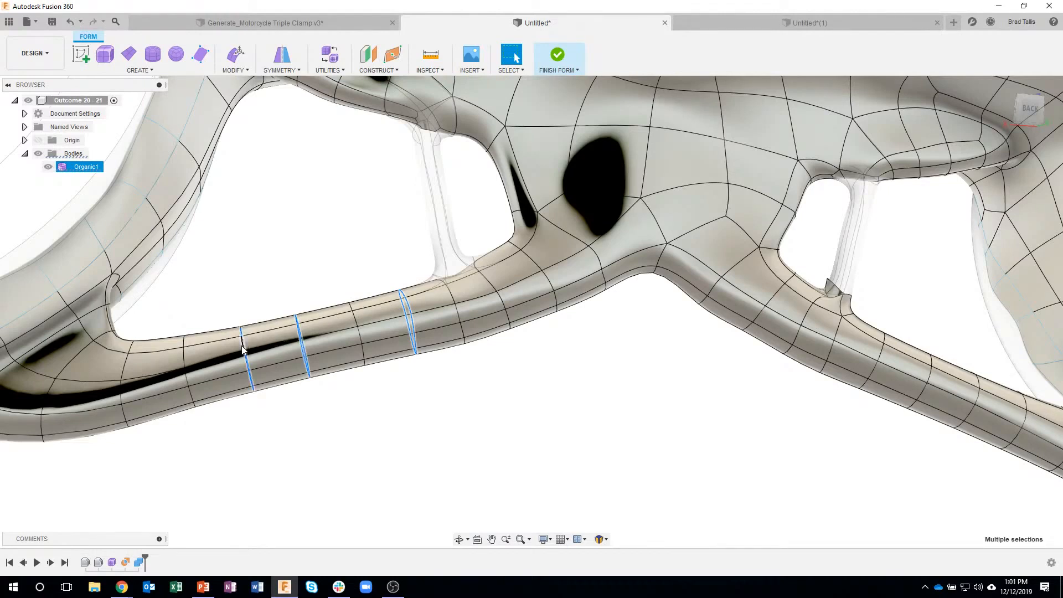
pyautogui.keyDown('shift'); pyautogui.doubleClick(182, 356); pyautogui.keyUp('shift')
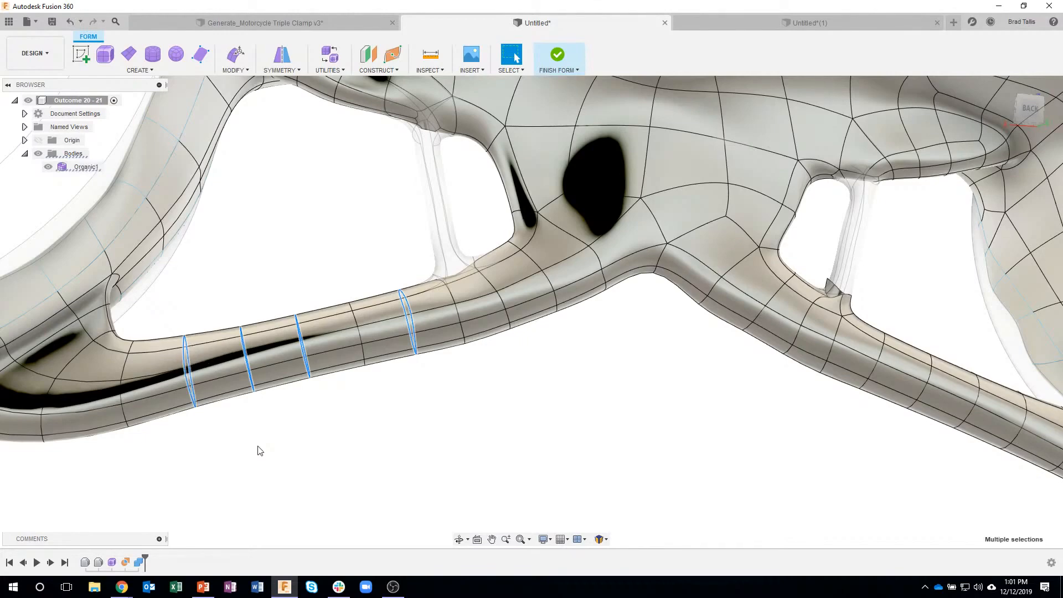
pyautogui.press('Delete')
pyautogui.keyDown('shift'); pyautogui.moveTo(582, 385); pyautogui.dragTo(625, 301, button='middle'); pyautogui.keyUp('shift')
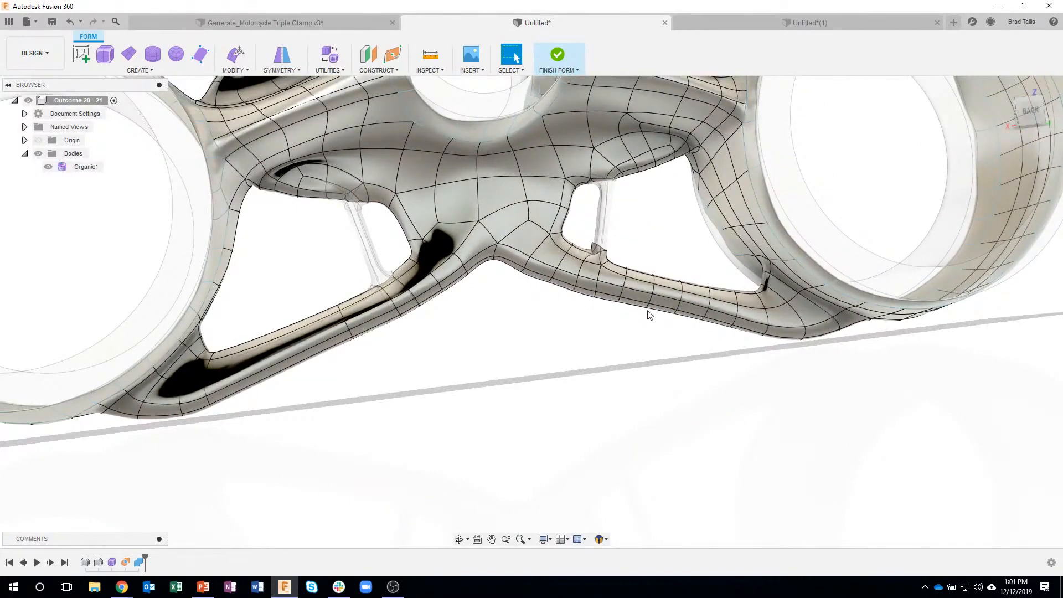
# - Delete three edge loops around the lower-right arm of the organic body to simplify its mesh
pyautogui.scroll(5, 637, 330)
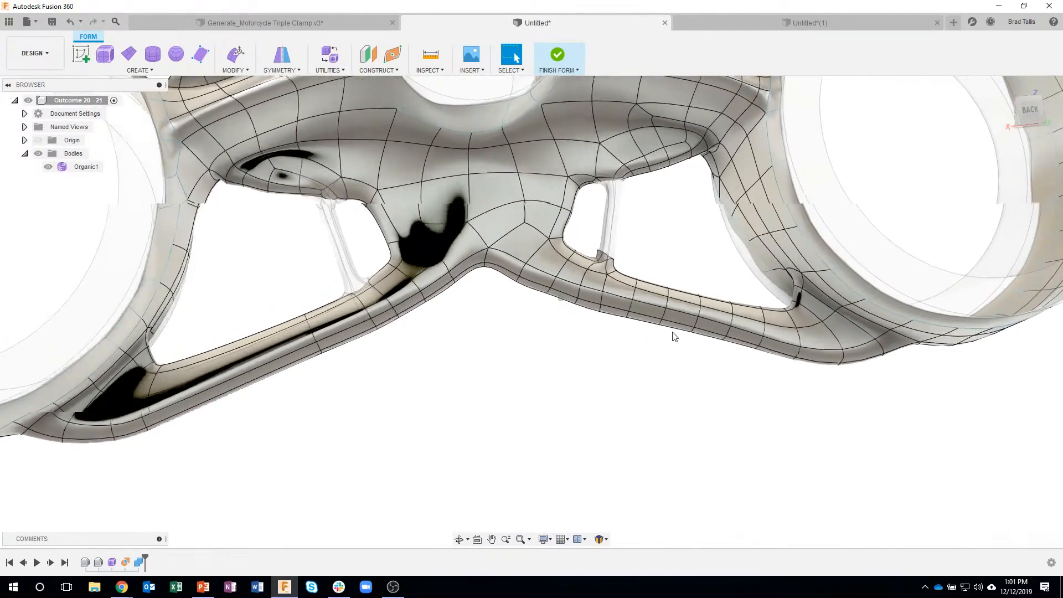
pyautogui.keyDown('shift'); pyautogui.moveTo(648, 332); pyautogui.dragTo(637, 303, button='middle'); pyautogui.keyUp('shift')
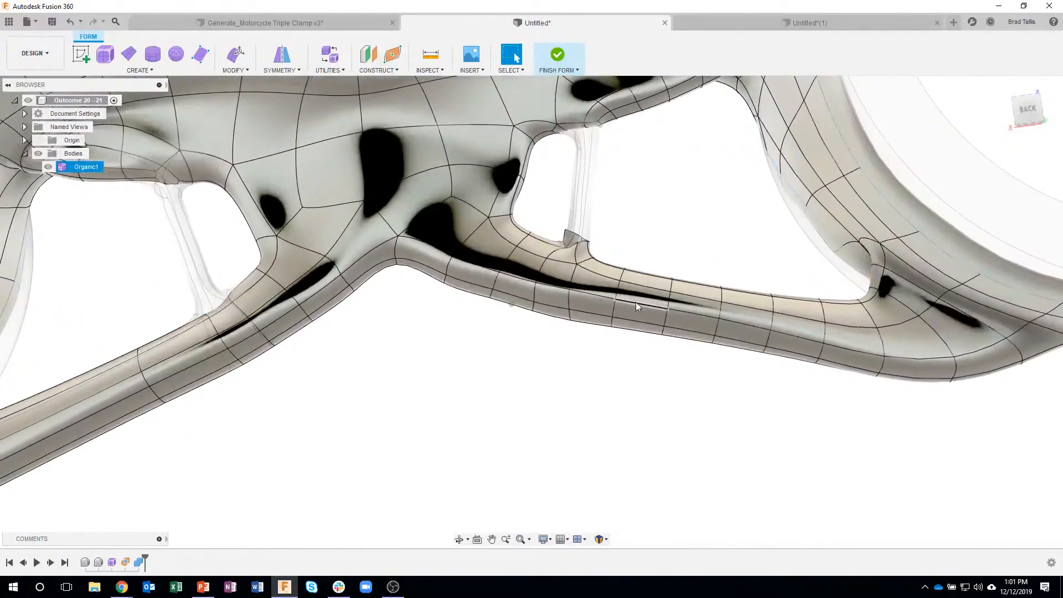
pyautogui.doubleClick(667, 300)
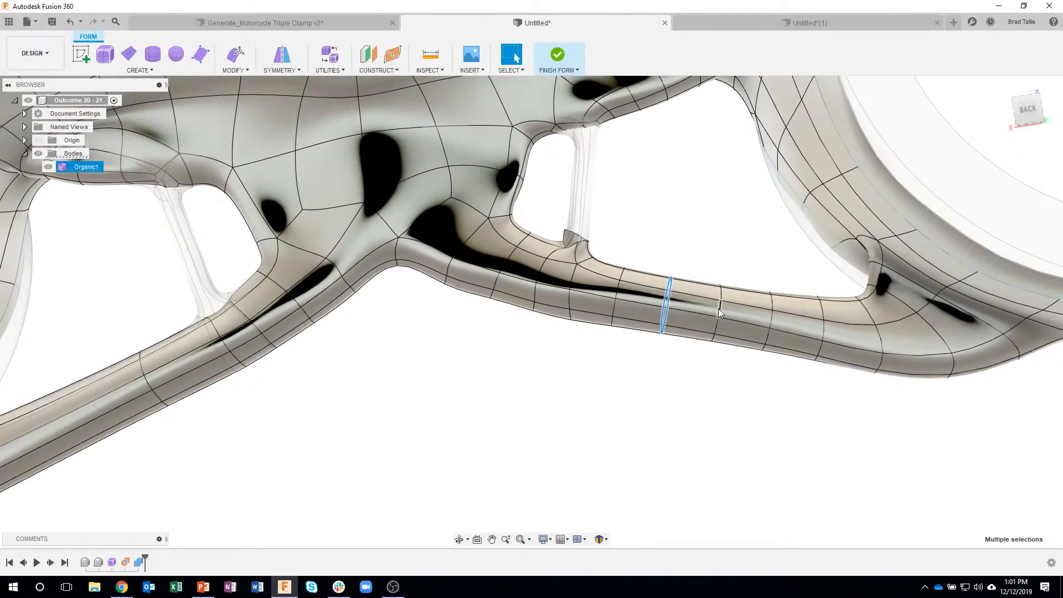
pyautogui.keyDown('shift'); pyautogui.doubleClick(768, 320); pyautogui.keyUp('shift')
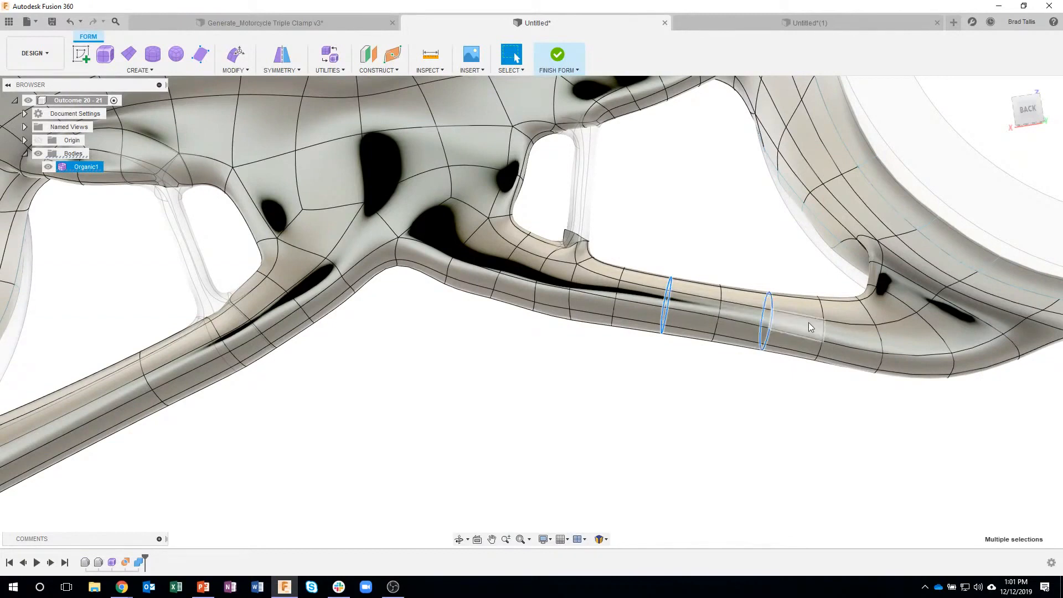
pyautogui.keyDown('shift'); pyautogui.doubleClick(822, 332); pyautogui.keyUp('shift')
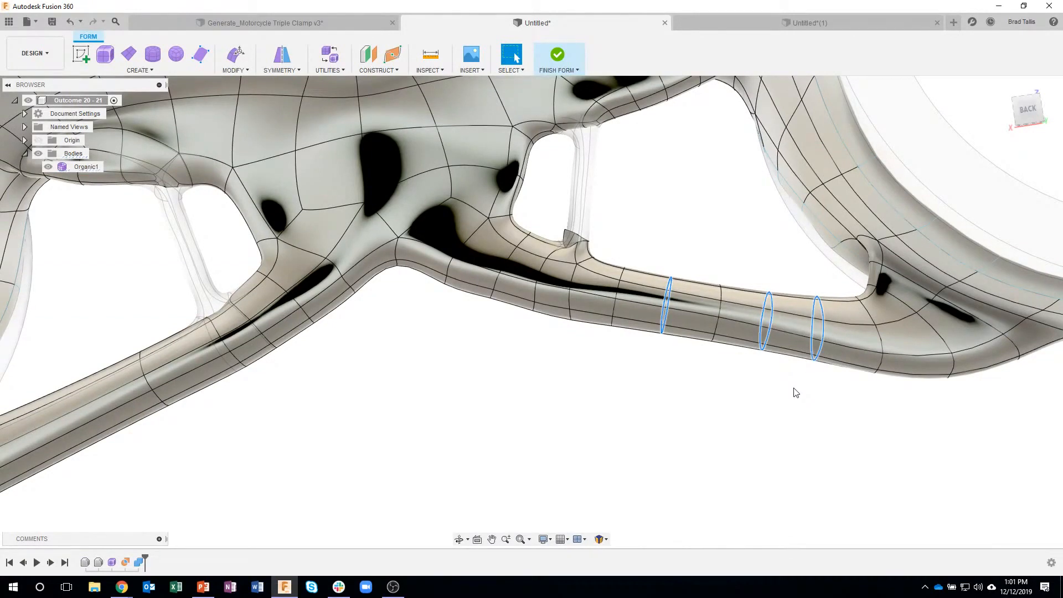
pyautogui.press('Delete')
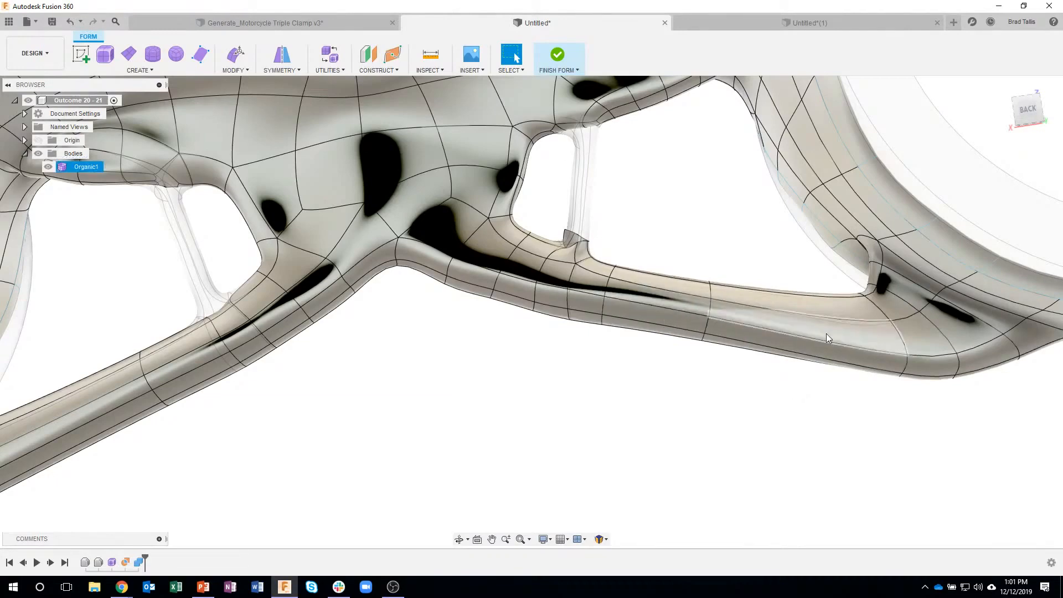
# - Inspect the simplified organic body from several angles, focusing on the mesh around the central web and the lower arms
pyautogui.scroll(-5, 572, 457)
pyautogui.keyDown('shift'); pyautogui.moveTo(572, 455); pyautogui.dragTo(288, 407, button='middle'); pyautogui.keyUp('shift')
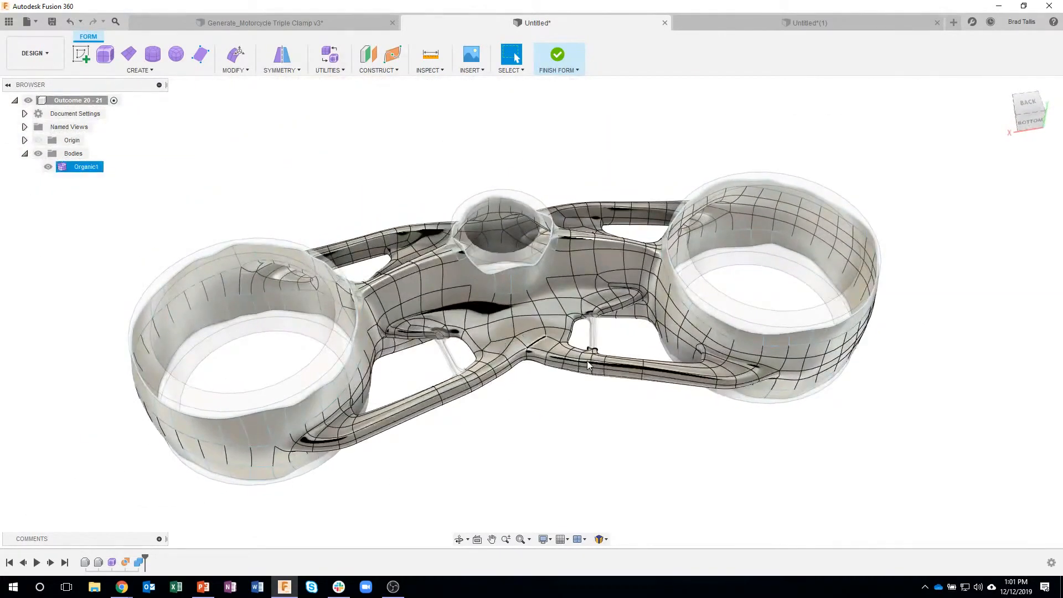
pyautogui.keyDown('shift'); pyautogui.moveTo(569, 429); pyautogui.dragTo(577, 434, button='middle'); pyautogui.keyUp('shift')
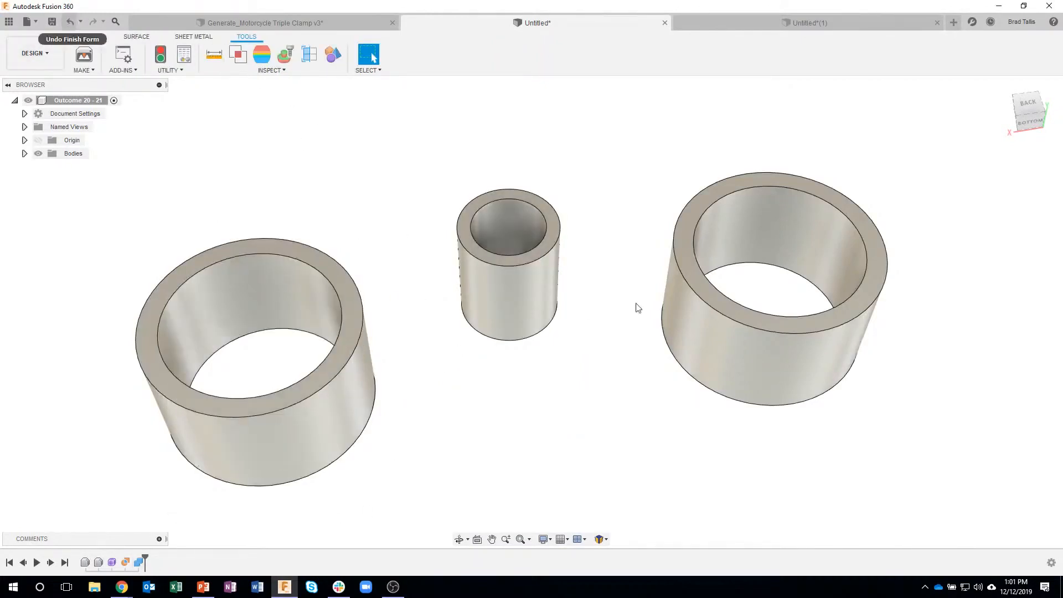
pyautogui.keyDown('shift'); pyautogui.moveTo(638, 308); pyautogui.dragTo(506, 283, button='middle'); pyautogui.keyUp('shift')
pyautogui.scroll(2, 505, 283)
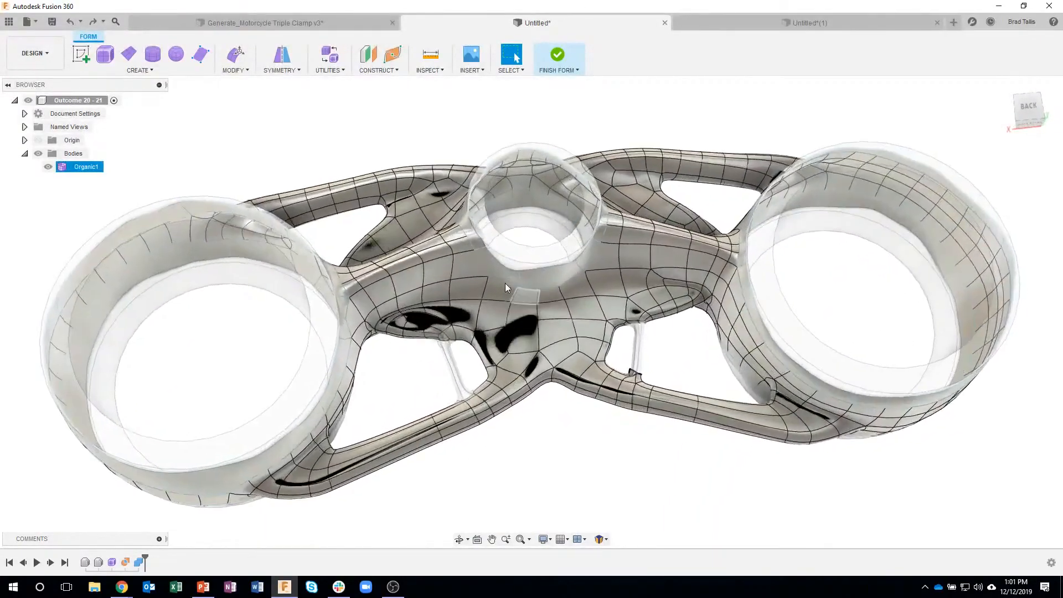
pyautogui.scroll(5, 487, 337)
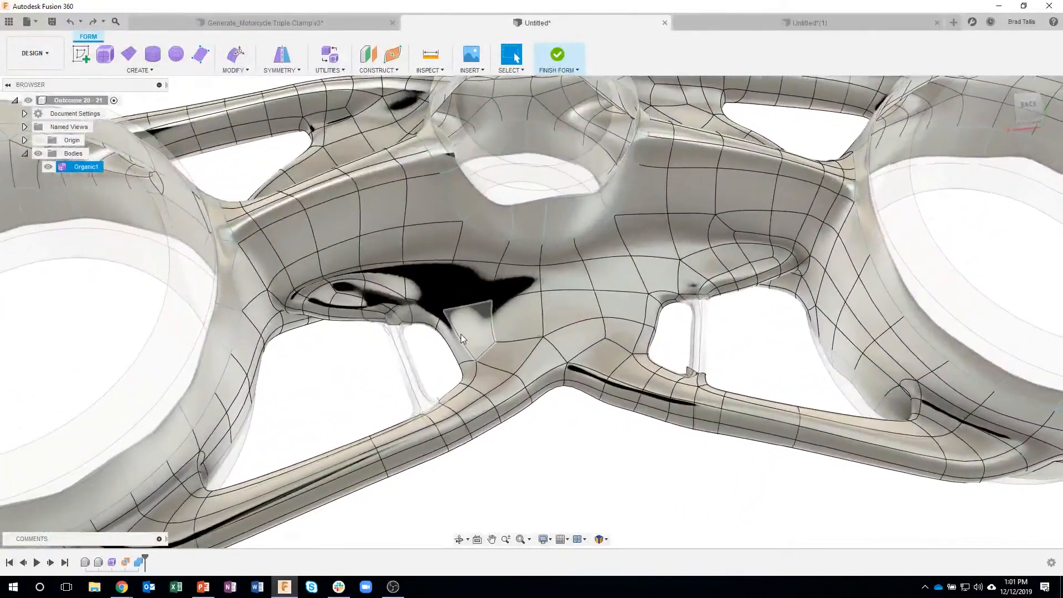
pyautogui.keyDown('shift'); pyautogui.moveTo(461, 334); pyautogui.dragTo(407, 193, button='middle'); pyautogui.keyUp('shift')
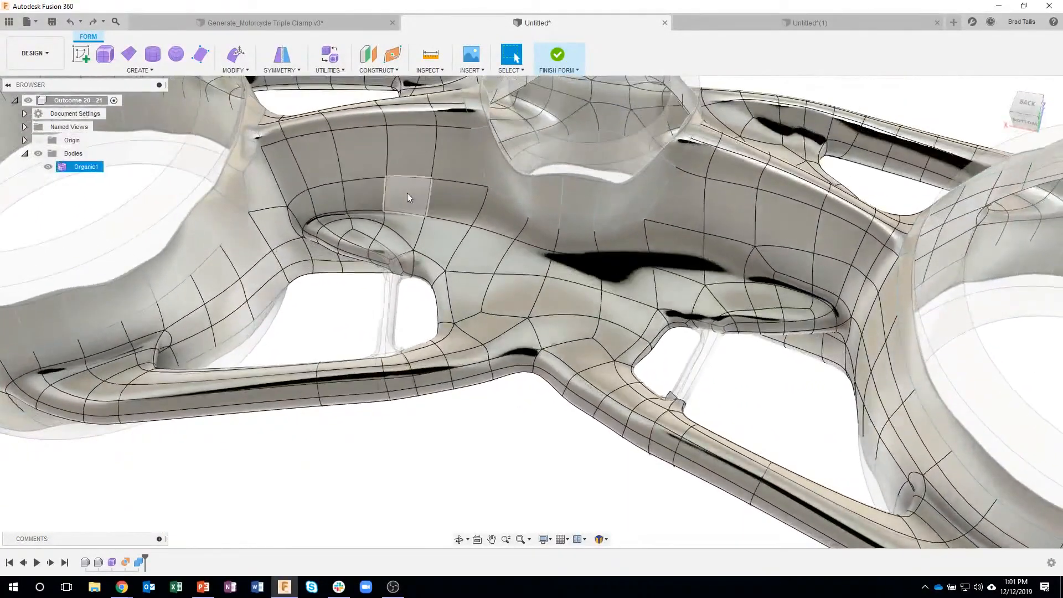